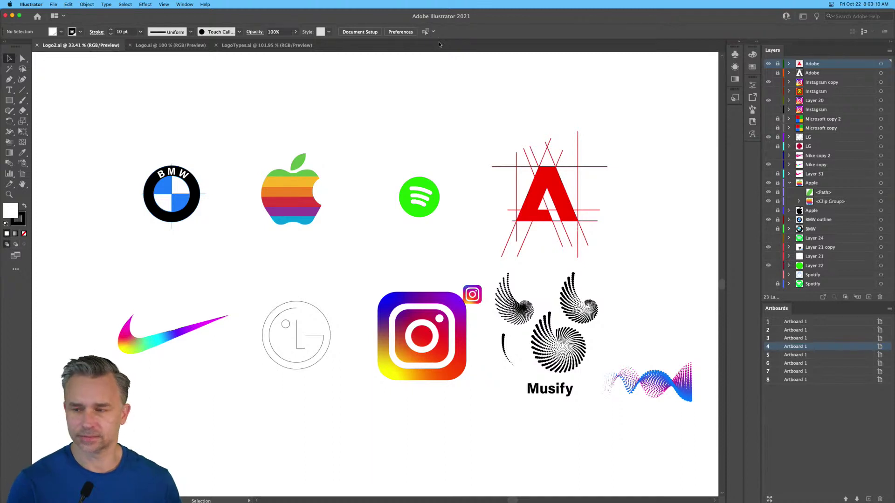
Step: Hide the topmost Adobe layer, which holds the red A with its construction lines
{"action": "left_click", "coordinate": [229, 128]}
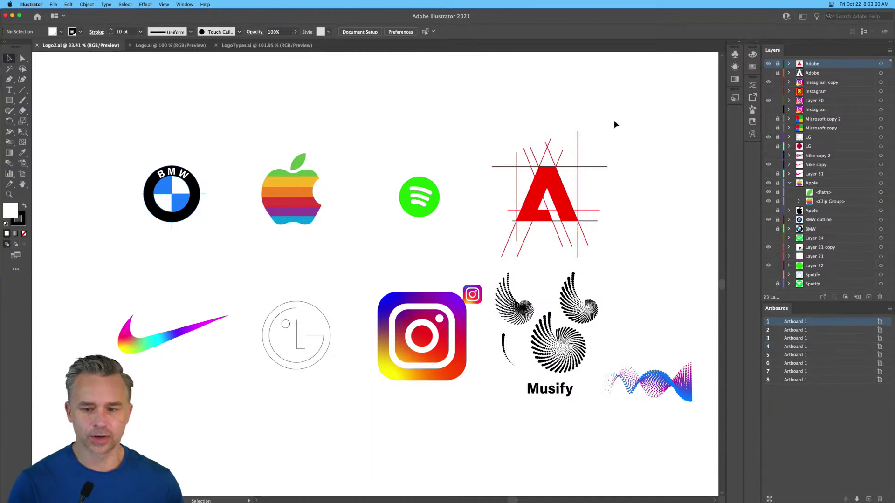
{"action": "left_click", "coordinate": [767, 64]}
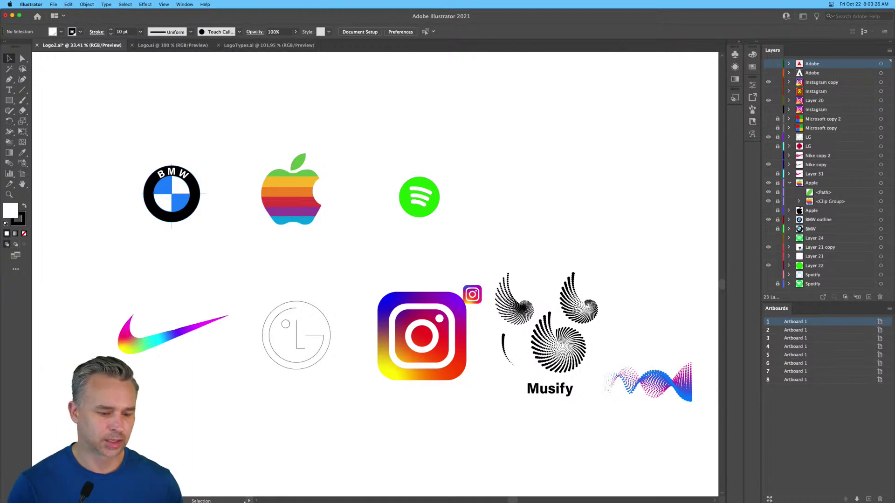
Step: Minimize the browser window, open GuessThis.ai from the desktop in Illustrator, and widen the Illustrator window to fill the screen
{"action": "key", "text": "ctrl+Right"}
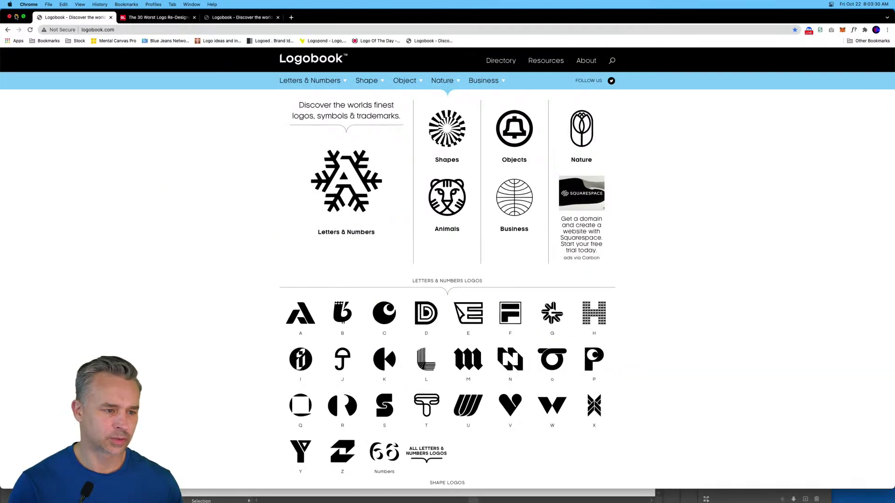
{"action": "left_click", "coordinate": [17, 17]}
{"action": "left_click", "coordinate": [857, 214]}
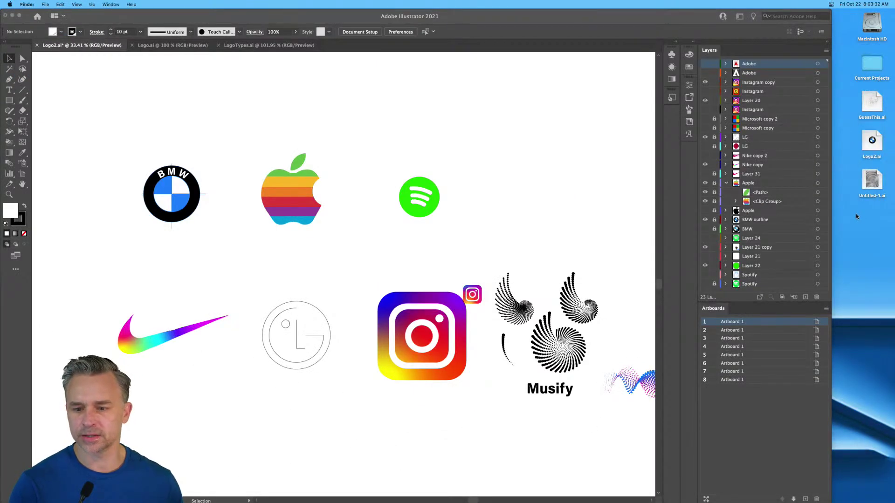
{"action": "double_click", "coordinate": [877, 102]}
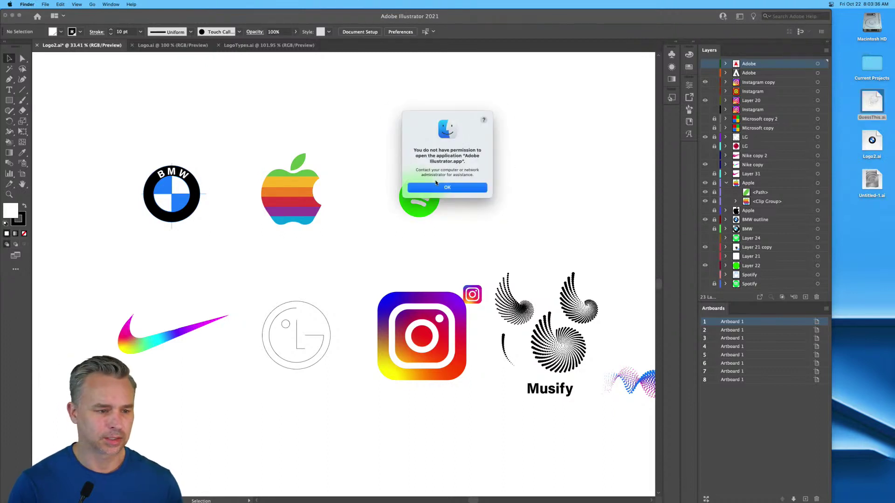
{"action": "left_click", "coordinate": [443, 188]}
{"action": "left_click_drag", "start_coordinate": [129, 391], "coordinate": [295, 499]}
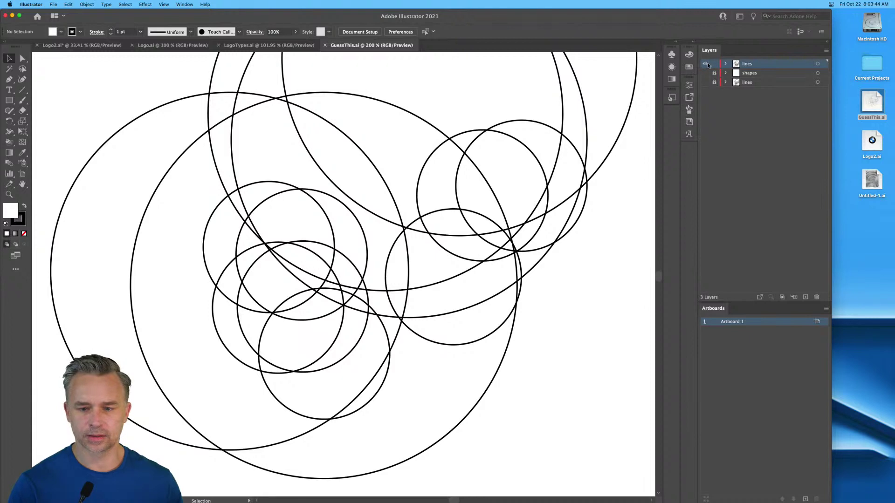
{"action": "left_click_drag", "start_coordinate": [828, 10], "coordinate": [892, 10]}
Step: Select all the circles, activate the Shape Builder tool, and swap the colours to a black fill with no stroke
{"action": "left_click_drag", "start_coordinate": [319, 149], "coordinate": [360, 177]}
{"action": "key", "text": "super+minus"}
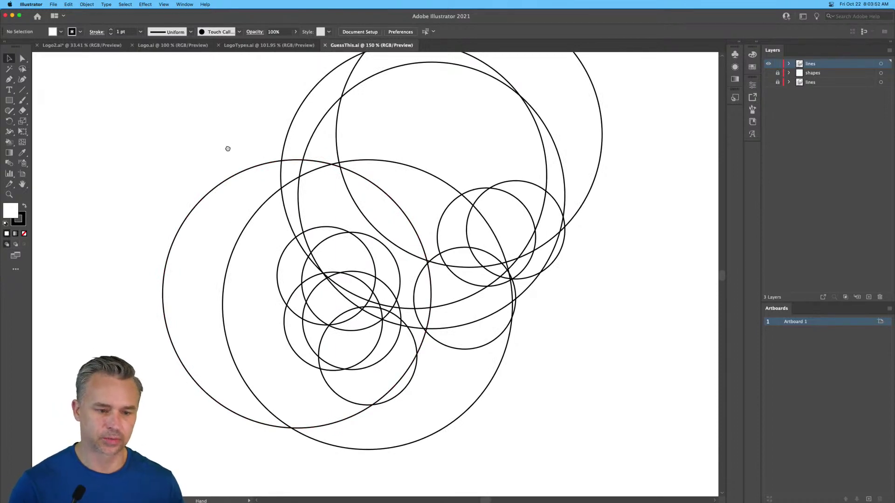
{"action": "left_click_drag", "start_coordinate": [226, 148], "coordinate": [233, 179]}
{"action": "key", "text": "super+a"}
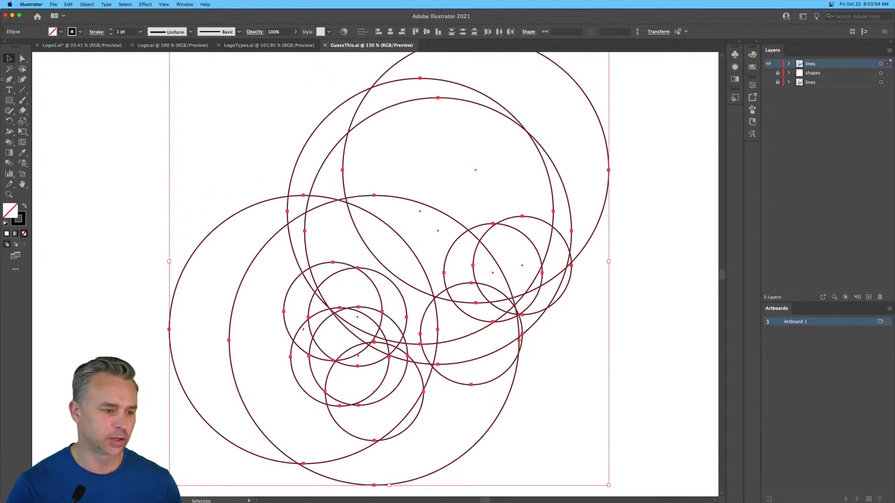
{"action": "left_click", "coordinate": [9, 142]}
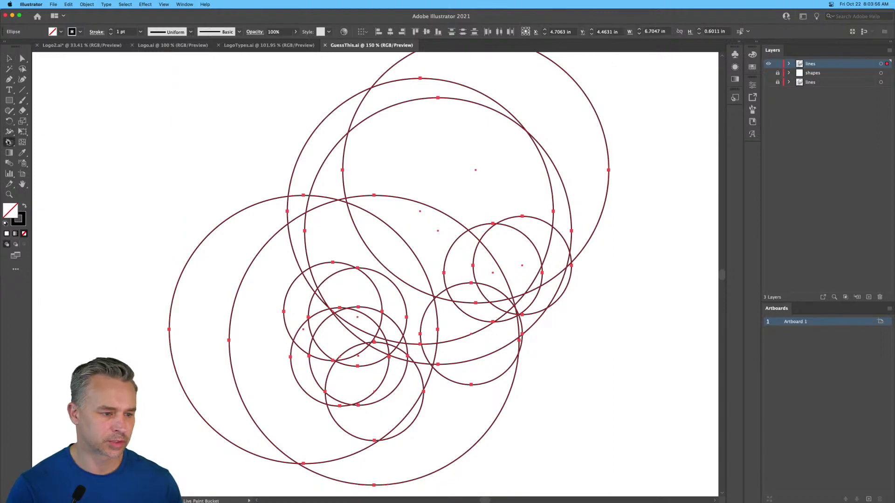
{"action": "left_click", "coordinate": [57, 143]}
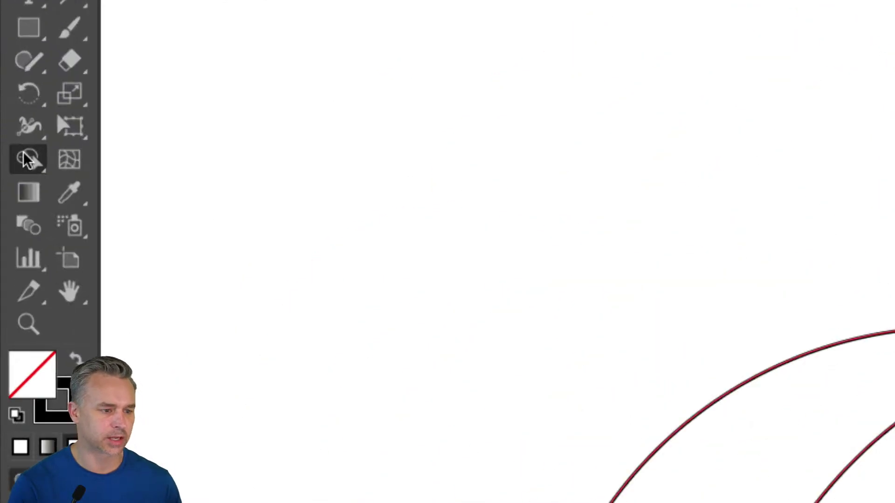
{"action": "left_click", "coordinate": [9, 142]}
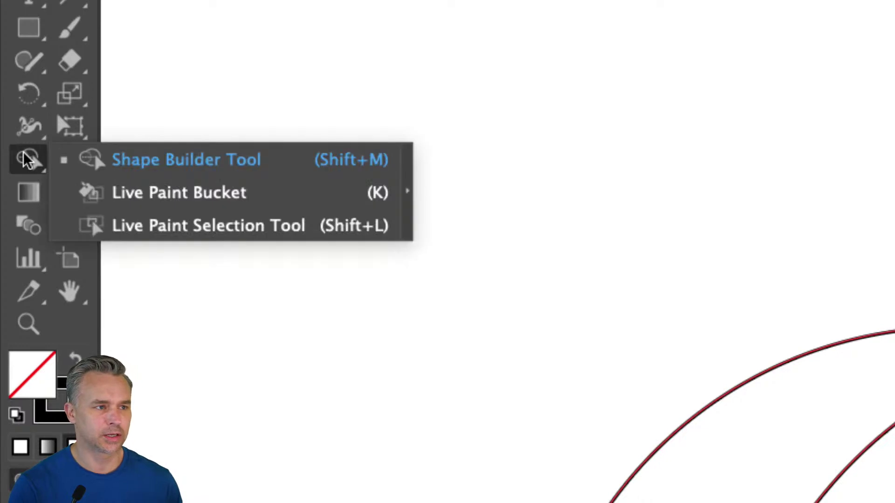
{"action": "left_click", "coordinate": [170, 160]}
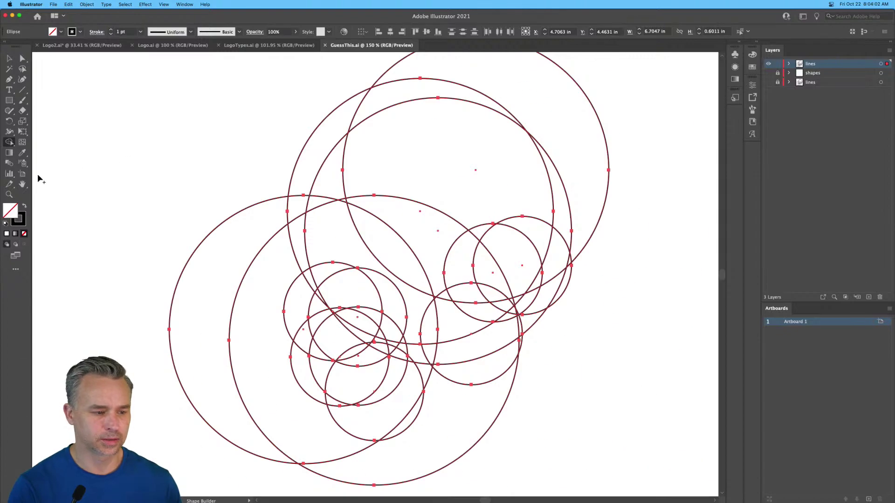
{"action": "left_click", "coordinate": [26, 207]}
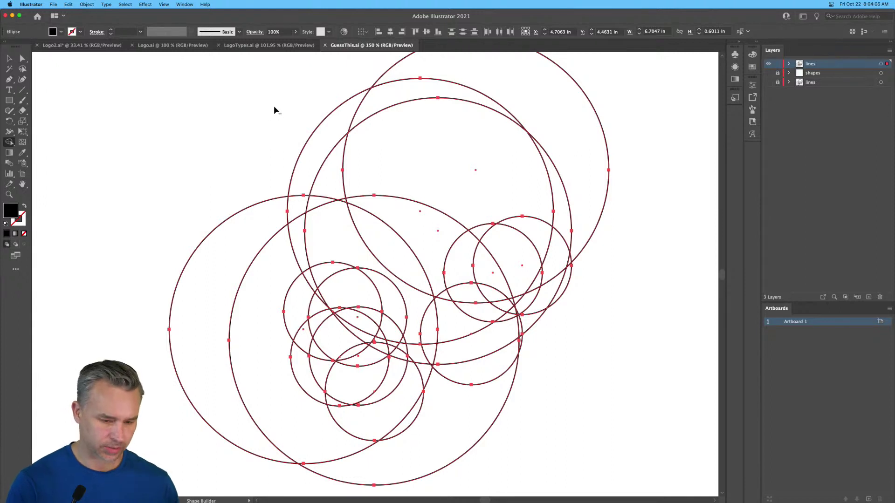
Step: Remove the outer circle segments around the bird's silhouette with the Shape Builder, undoing the one wrong removal over the wing
{"action": "left_click_drag", "start_coordinate": [276, 104], "coordinate": [425, 139]}
{"action": "mouse_move", "coordinate": [485, 215]}
{"action": "left_mouse_down"}
{"action": "mouse_move", "coordinate": [496, 245]}
{"action": "mouse_move", "coordinate": [558, 276]}
{"action": "mouse_move", "coordinate": [569, 294]}
{"action": "mouse_move", "coordinate": [536, 274]}
{"action": "mouse_move", "coordinate": [594, 224]}
{"action": "mouse_move", "coordinate": [518, 141]}
{"action": "mouse_move", "coordinate": [520, 215]}
{"action": "mouse_move", "coordinate": [580, 275]}
{"action": "mouse_move", "coordinate": [561, 254]}
{"action": "mouse_move", "coordinate": [583, 267]}
{"action": "mouse_move", "coordinate": [391, 71]}
{"action": "mouse_move", "coordinate": [139, 215]}
{"action": "mouse_move", "coordinate": [148, 151]}
{"action": "mouse_move", "coordinate": [373, 145]}
{"action": "mouse_move", "coordinate": [374, 185]}
{"action": "mouse_move", "coordinate": [446, 186]}
{"action": "mouse_move", "coordinate": [467, 210]}
{"action": "mouse_move", "coordinate": [508, 221]}
{"action": "mouse_move", "coordinate": [421, 213]}
{"action": "mouse_move", "coordinate": [270, 152]}
{"action": "mouse_move", "coordinate": [359, 167]}
{"action": "mouse_move", "coordinate": [332, 161]}
{"action": "mouse_move", "coordinate": [397, 162]}
{"action": "mouse_move", "coordinate": [337, 152]}
{"action": "mouse_move", "coordinate": [352, 153]}
{"action": "mouse_move", "coordinate": [285, 187]}
{"action": "mouse_move", "coordinate": [195, 279]}
{"action": "left_mouse_up"}
{"action": "scroll", "coordinate": [154, 212], "scroll_direction": "down", "scroll_amount": 5}
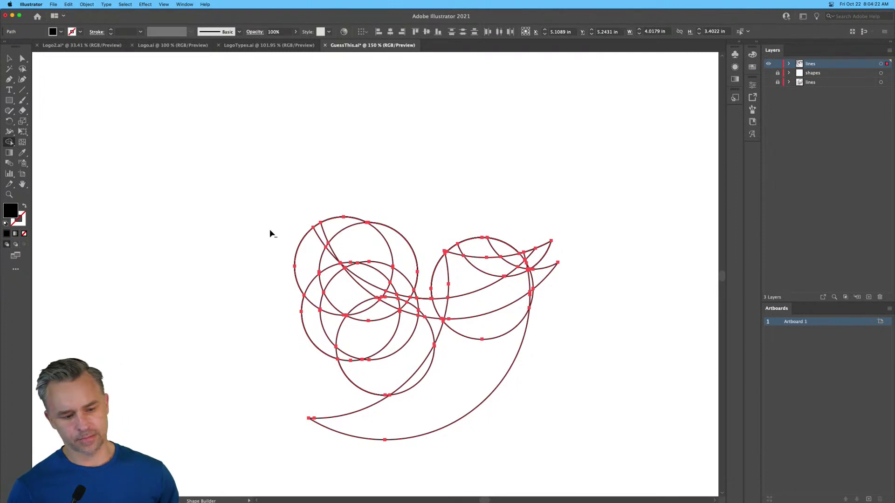
{"action": "mouse_move", "coordinate": [314, 201]}
{"action": "left_mouse_down"}
{"action": "mouse_move", "coordinate": [366, 244]}
{"action": "mouse_move", "coordinate": [411, 265]}
{"action": "left_mouse_up"}
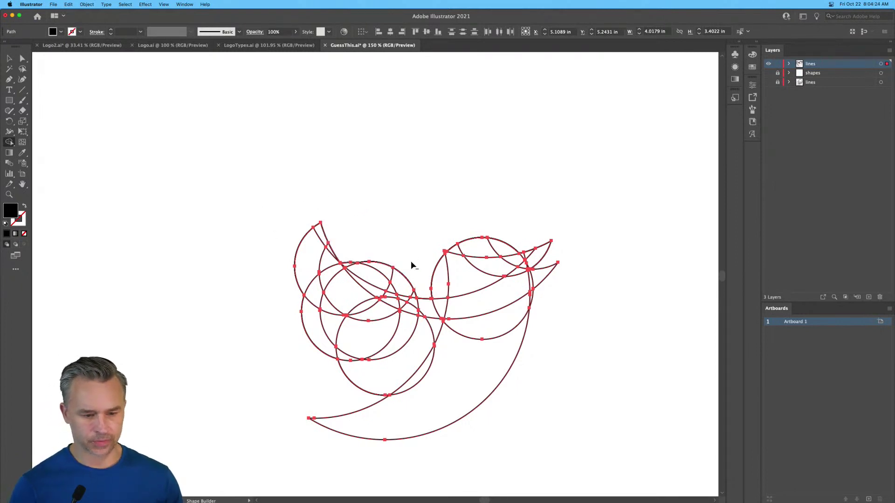
{"action": "mouse_move", "coordinate": [344, 227]}
{"action": "left_mouse_down"}
{"action": "mouse_move", "coordinate": [390, 277]}
{"action": "mouse_move", "coordinate": [412, 283]}
{"action": "mouse_move", "coordinate": [378, 282]}
{"action": "mouse_move", "coordinate": [345, 251]}
{"action": "mouse_move", "coordinate": [381, 291]}
{"action": "left_mouse_up"}
{"action": "key", "text": "super+z"}
{"action": "mouse_move", "coordinate": [352, 235]}
{"action": "left_mouse_down"}
{"action": "mouse_move", "coordinate": [417, 294]}
{"action": "mouse_move", "coordinate": [345, 257]}
{"action": "left_mouse_up"}
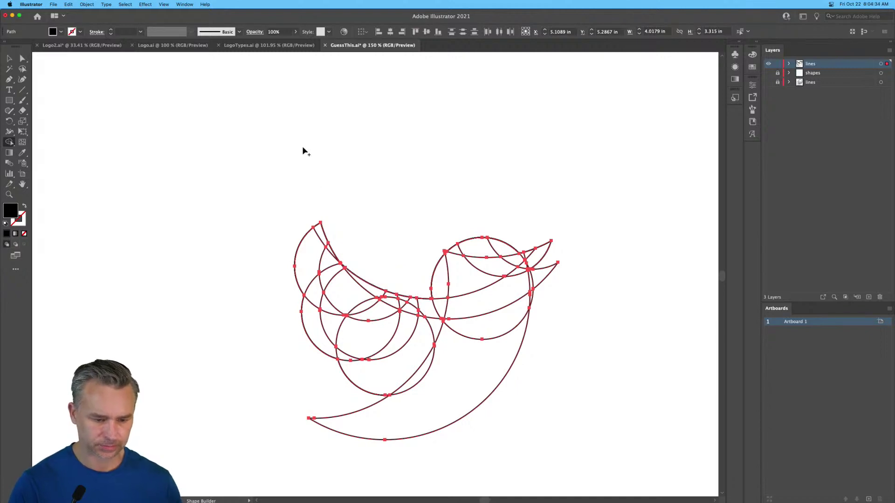
Step: Merge the regions of the bird's head, beak, body and tail into a solid black shape with the Shape Builder
{"action": "key", "text": "super+equal"}
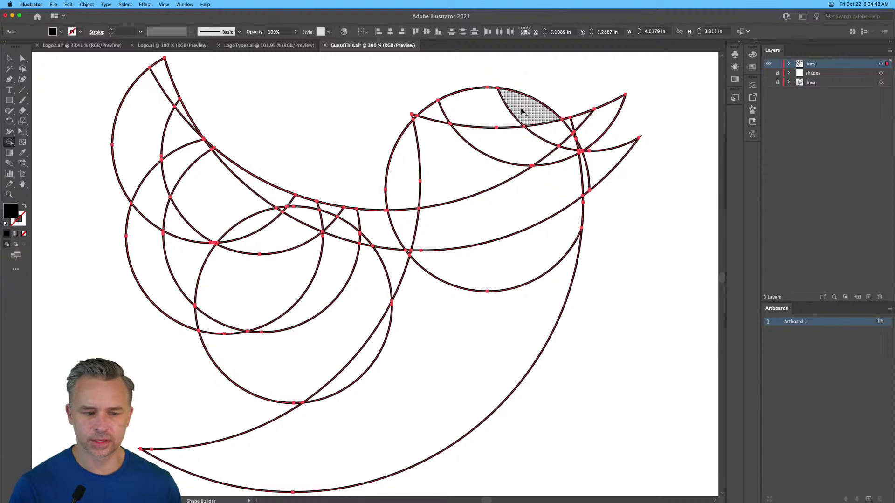
{"action": "mouse_move", "coordinate": [522, 111]}
{"action": "left_mouse_down"}
{"action": "mouse_move", "coordinate": [453, 118]}
{"action": "mouse_move", "coordinate": [417, 137]}
{"action": "mouse_move", "coordinate": [413, 174]}
{"action": "mouse_move", "coordinate": [442, 290]}
{"action": "mouse_move", "coordinate": [474, 201]}
{"action": "mouse_move", "coordinate": [483, 135]}
{"action": "mouse_move", "coordinate": [502, 132]}
{"action": "mouse_move", "coordinate": [491, 139]}
{"action": "mouse_move", "coordinate": [413, 116]}
{"action": "mouse_move", "coordinate": [422, 95]}
{"action": "mouse_move", "coordinate": [561, 191]}
{"action": "left_mouse_up"}
{"action": "mouse_move", "coordinate": [547, 141]}
{"action": "left_mouse_down"}
{"action": "mouse_move", "coordinate": [587, 120]}
{"action": "mouse_move", "coordinate": [559, 152]}
{"action": "mouse_move", "coordinate": [571, 150]}
{"action": "mouse_move", "coordinate": [587, 178]}
{"action": "left_mouse_up"}
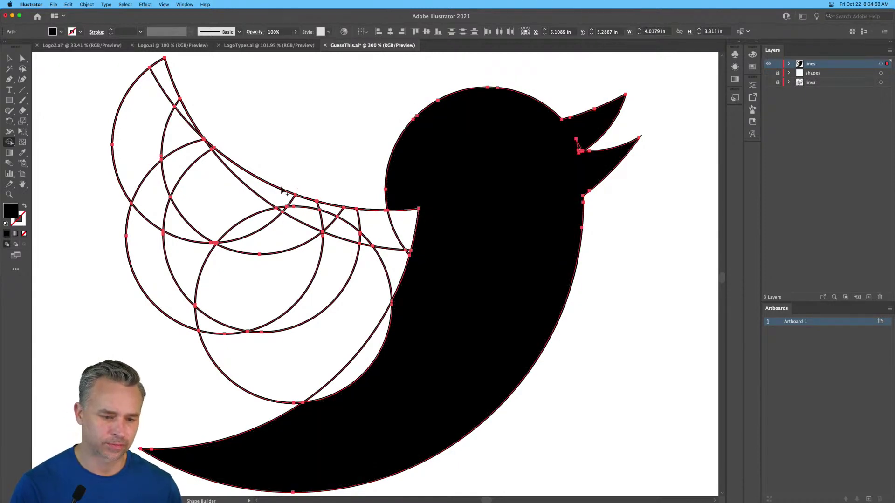
Step: Remove the outermost wing segments with the Shape Builder and merge the remaining wing regions into the black body
{"action": "left_click_drag", "start_coordinate": [287, 147], "coordinate": [366, 149]}
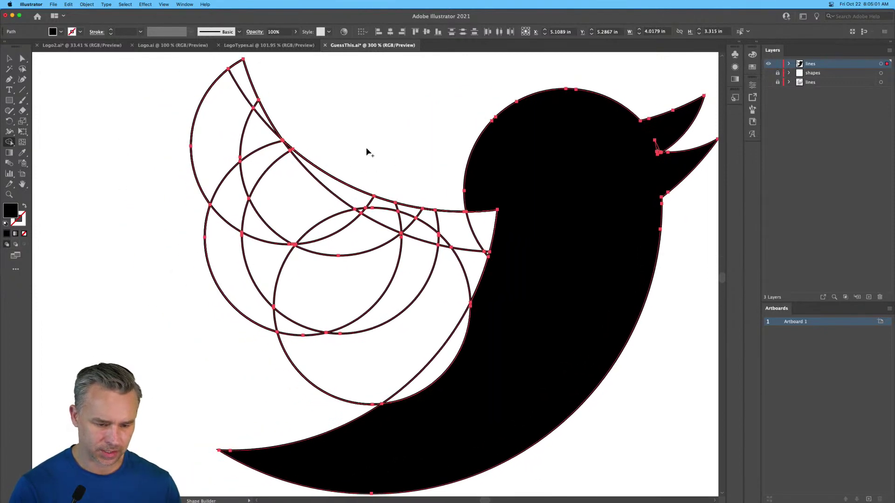
{"action": "left_click", "coordinate": [8, 142]}
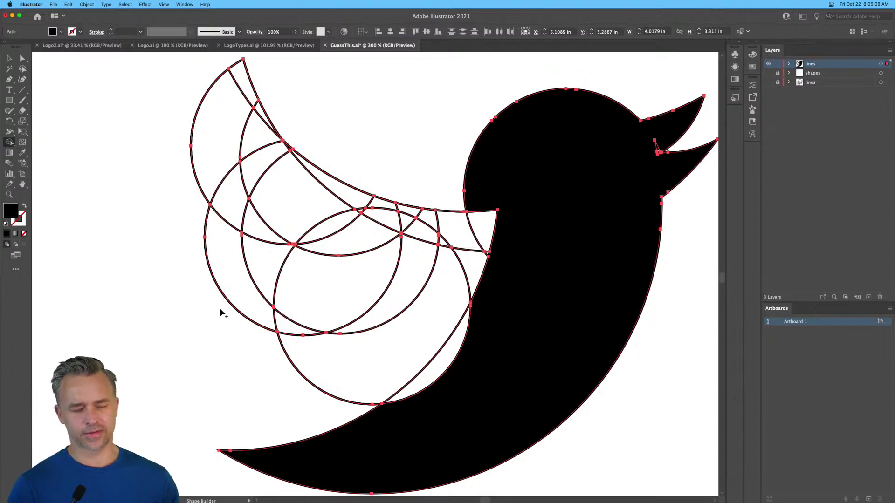
{"action": "mouse_move", "coordinate": [210, 284]}
{"action": "left_mouse_down"}
{"action": "mouse_move", "coordinate": [213, 235]}
{"action": "mouse_move", "coordinate": [227, 211]}
{"action": "mouse_move", "coordinate": [245, 217]}
{"action": "mouse_move", "coordinate": [208, 176]}
{"action": "mouse_move", "coordinate": [214, 110]}
{"action": "mouse_move", "coordinate": [244, 66]}
{"action": "mouse_move", "coordinate": [253, 71]}
{"action": "left_mouse_up"}
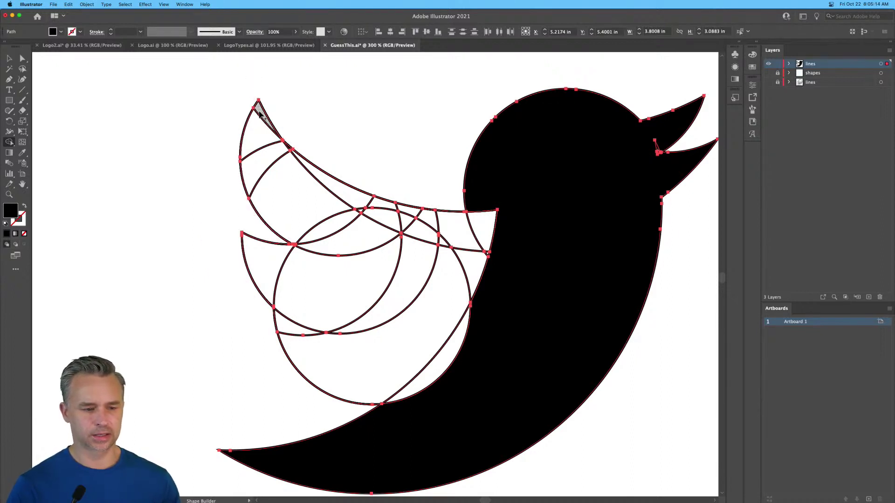
{"action": "mouse_move", "coordinate": [263, 119]}
{"action": "left_mouse_down"}
{"action": "mouse_move", "coordinate": [371, 236]}
{"action": "mouse_move", "coordinate": [509, 261]}
{"action": "mouse_move", "coordinate": [464, 321]}
{"action": "mouse_move", "coordinate": [458, 351]}
{"action": "mouse_move", "coordinate": [399, 339]}
{"action": "mouse_move", "coordinate": [267, 256]}
{"action": "mouse_move", "coordinate": [309, 297]}
{"action": "mouse_move", "coordinate": [320, 351]}
{"action": "left_mouse_up"}
{"action": "mouse_move", "coordinate": [333, 264]}
{"action": "left_mouse_down"}
{"action": "mouse_move", "coordinate": [316, 205]}
{"action": "mouse_move", "coordinate": [289, 175]}
{"action": "mouse_move", "coordinate": [339, 189]}
{"action": "mouse_move", "coordinate": [418, 239]}
{"action": "mouse_move", "coordinate": [450, 242]}
{"action": "mouse_move", "coordinate": [498, 224]}
{"action": "mouse_move", "coordinate": [427, 228]}
{"action": "mouse_move", "coordinate": [350, 204]}
{"action": "mouse_move", "coordinate": [436, 215]}
{"action": "left_mouse_up"}
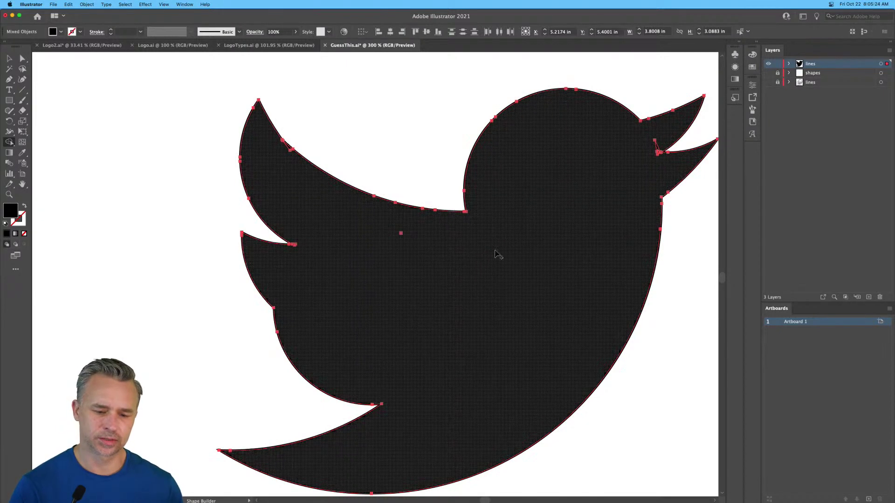
{"action": "key", "text": "space"}
{"action": "left_click_drag", "start_coordinate": [400, 198], "coordinate": [378, 197]}
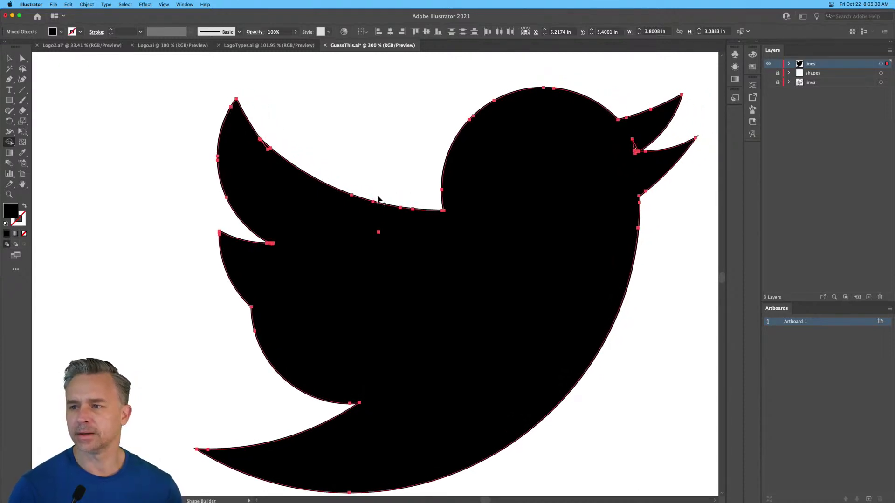
Step: Deselect the bird and compare it with the shapes layer by temporarily showing that layer instead of the top lines layer
{"action": "left_click", "coordinate": [9, 59]}
{"action": "left_click", "coordinate": [124, 142]}
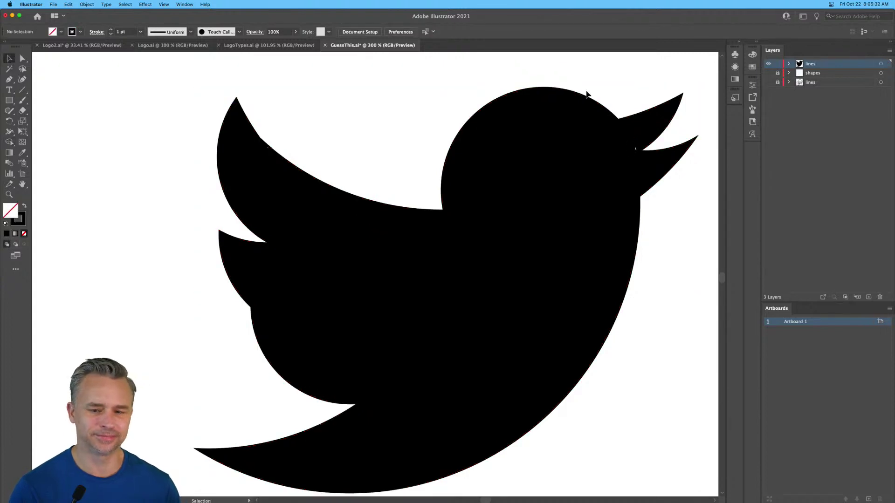
{"action": "left_click", "coordinate": [768, 64]}
{"action": "left_click", "coordinate": [819, 74]}
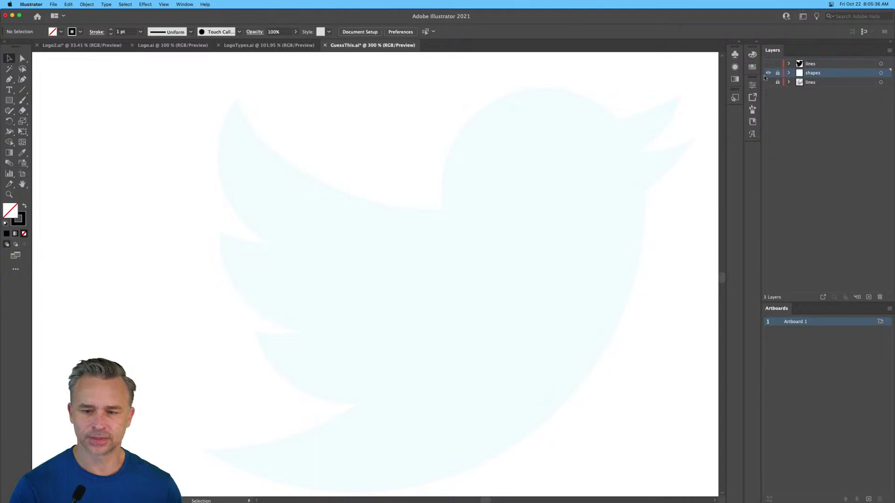
{"action": "left_click", "coordinate": [768, 64]}
{"action": "left_click", "coordinate": [810, 63]}
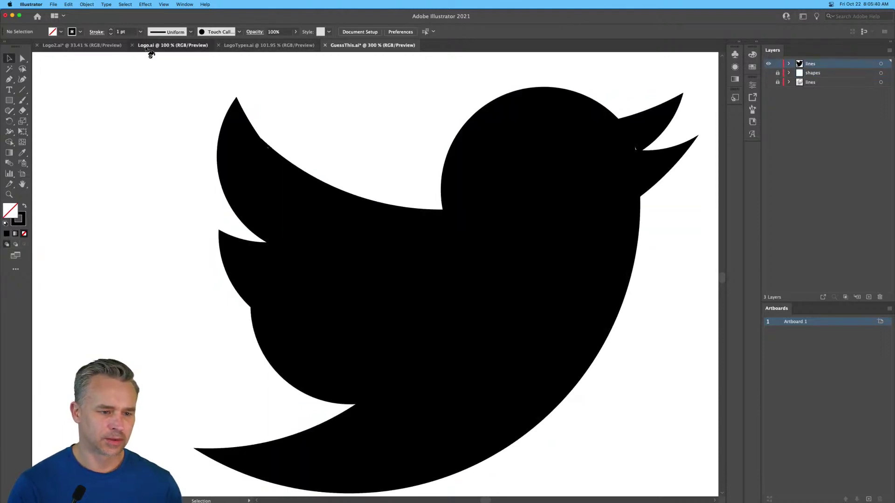
Step: Switch to the Logo.ai document, hide the Instagram outline layer and show the topmost Adobe layer
{"action": "left_click", "coordinate": [149, 49]}
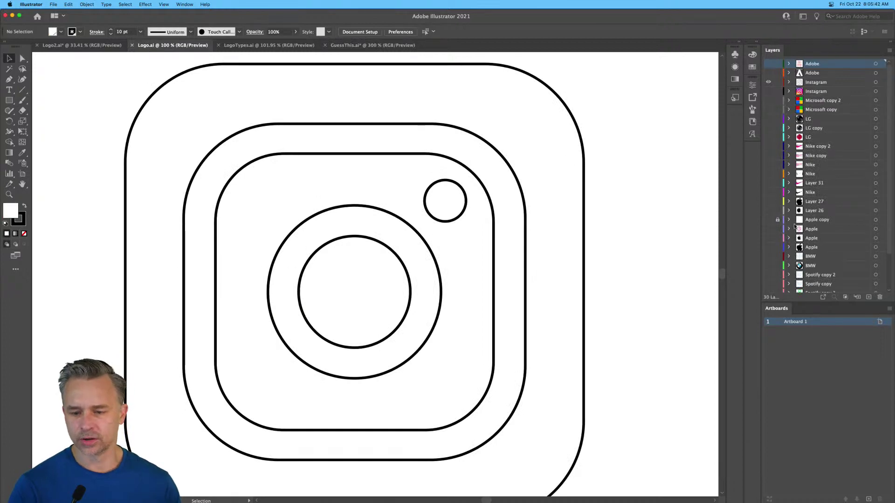
{"action": "scroll", "coordinate": [811, 154], "scroll_direction": "down", "scroll_amount": 3}
{"action": "scroll", "coordinate": [787, 100], "scroll_direction": "up", "scroll_amount": 3}
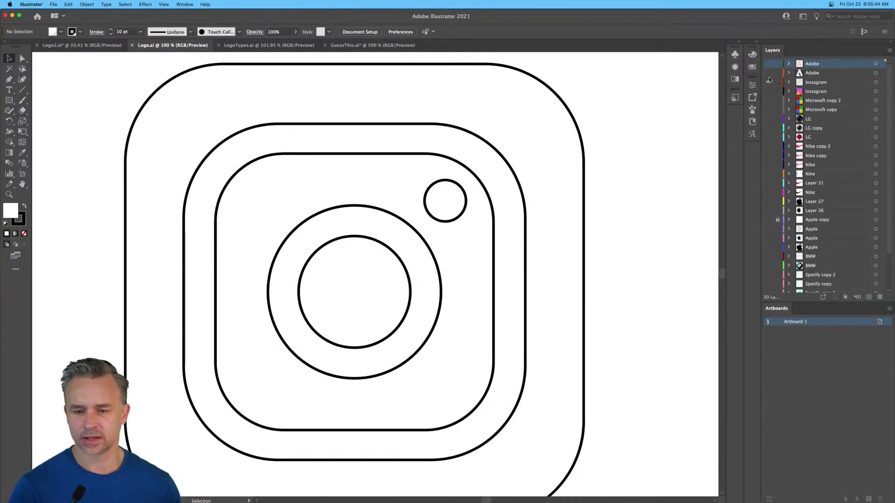
{"action": "left_click", "coordinate": [768, 82]}
{"action": "left_click", "coordinate": [768, 64]}
Step: Select all the red construction lines and remove the excess segments around and inside the letter A with the Shape Builder
{"action": "left_click_drag", "start_coordinate": [126, 138], "coordinate": [141, 176]}
{"action": "key", "text": "super+a"}
{"action": "left_click", "coordinate": [9, 142]}
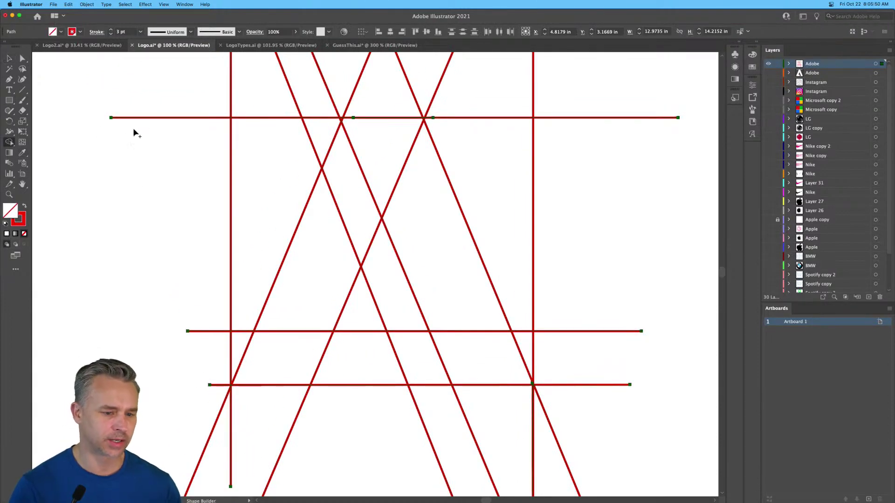
{"action": "left_click_drag", "start_coordinate": [176, 93], "coordinate": [608, 94]}
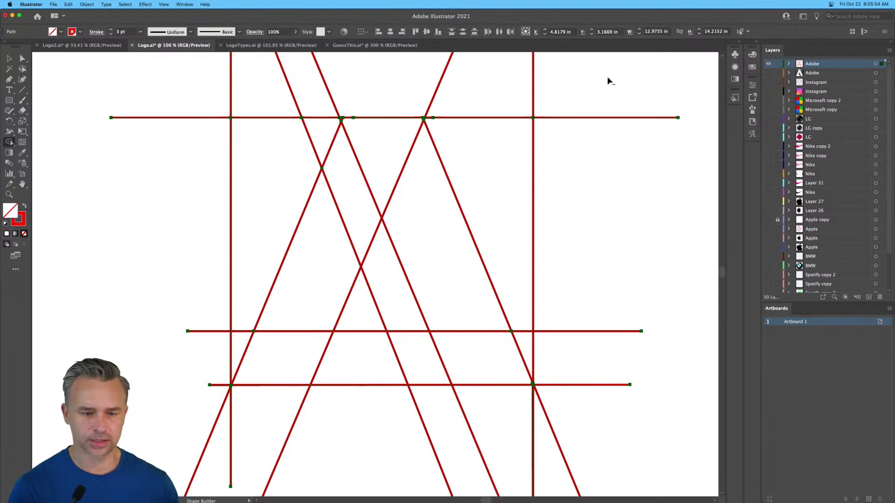
{"action": "left_click_drag", "start_coordinate": [341, 89], "coordinate": [212, 284]}
{"action": "mouse_move", "coordinate": [159, 399]}
{"action": "left_mouse_down"}
{"action": "mouse_move", "coordinate": [404, 468]}
{"action": "mouse_move", "coordinate": [709, 429]}
{"action": "left_mouse_up"}
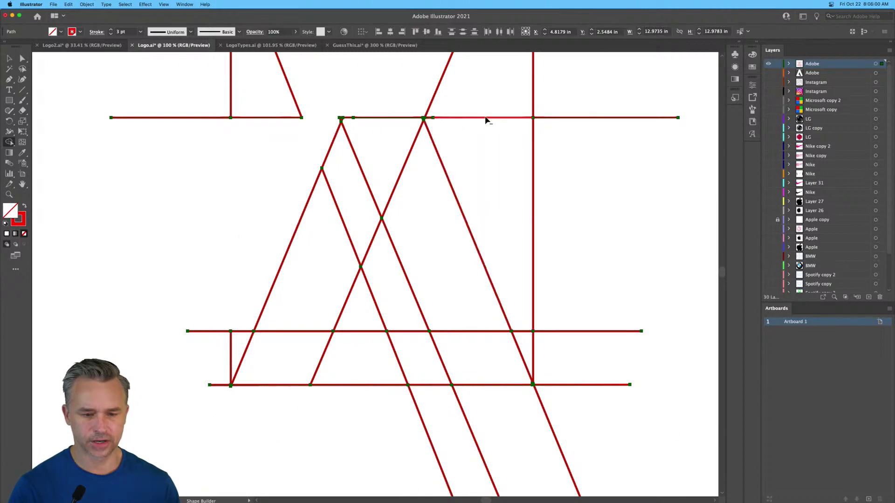
{"action": "left_click_drag", "start_coordinate": [492, 69], "coordinate": [641, 378]}
{"action": "mouse_move", "coordinate": [531, 303]}
{"action": "left_mouse_down"}
{"action": "mouse_move", "coordinate": [528, 354]}
{"action": "mouse_move", "coordinate": [602, 430]}
{"action": "left_mouse_up"}
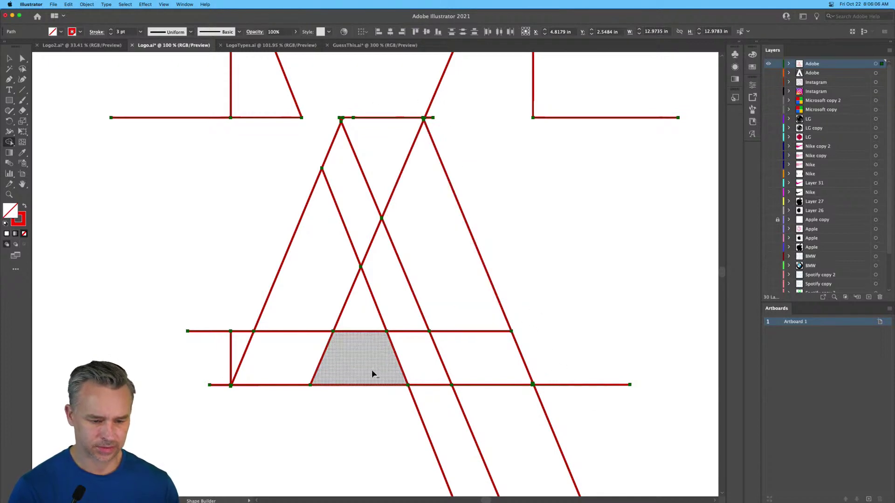
{"action": "mouse_move", "coordinate": [376, 286]}
{"action": "left_mouse_down"}
{"action": "mouse_move", "coordinate": [431, 401]}
{"action": "mouse_move", "coordinate": [364, 430]}
{"action": "left_mouse_up"}
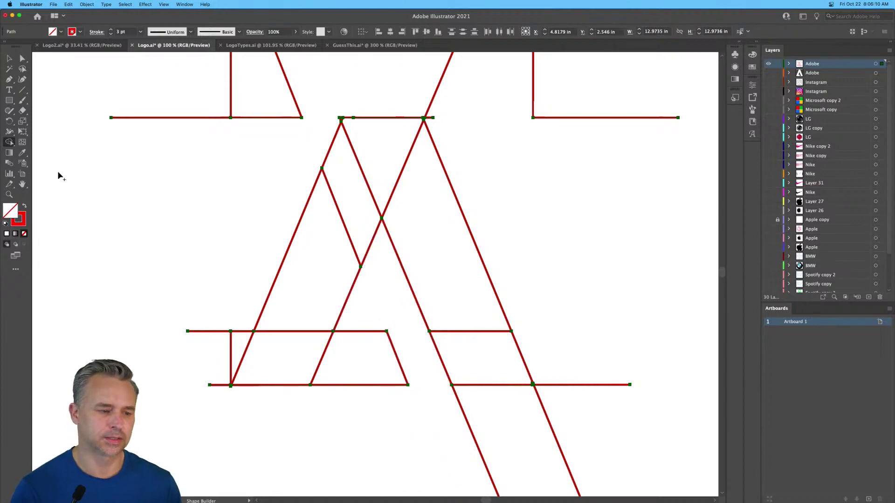
Step: Trim the outer end of the upper horizontal line beside the A's left foot with the Eraser tool
{"action": "left_click", "coordinate": [22, 111]}
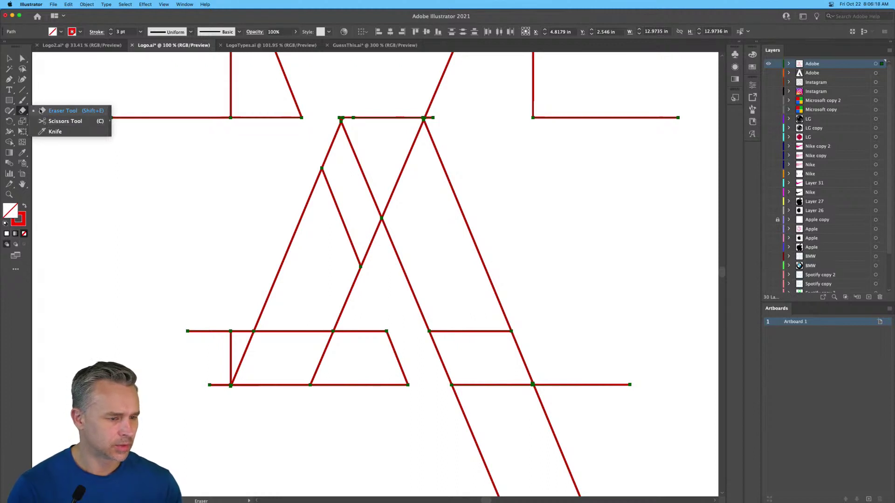
{"action": "left_click", "coordinate": [41, 111]}
{"action": "left_click_drag", "start_coordinate": [185, 323], "coordinate": [188, 355]}
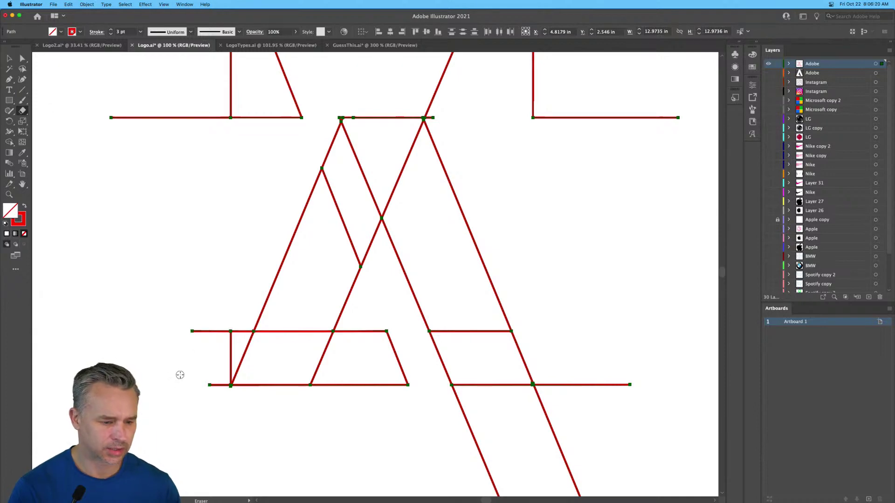
Step: Merge the regions forming the letter A into one red-filled shape with the Shape Builder, and deselect it
{"action": "left_click", "coordinate": [9, 142]}
{"action": "left_click", "coordinate": [25, 207]}
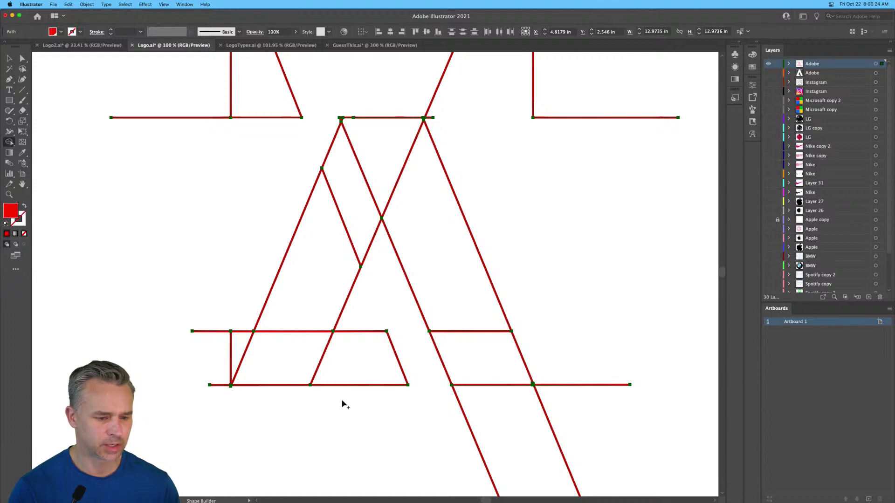
{"action": "mouse_move", "coordinate": [347, 362]}
{"action": "left_mouse_down"}
{"action": "mouse_move", "coordinate": [279, 345]}
{"action": "mouse_move", "coordinate": [367, 175]}
{"action": "mouse_move", "coordinate": [418, 216]}
{"action": "mouse_move", "coordinate": [472, 358]}
{"action": "left_mouse_up"}
{"action": "left_click", "coordinate": [8, 59]}
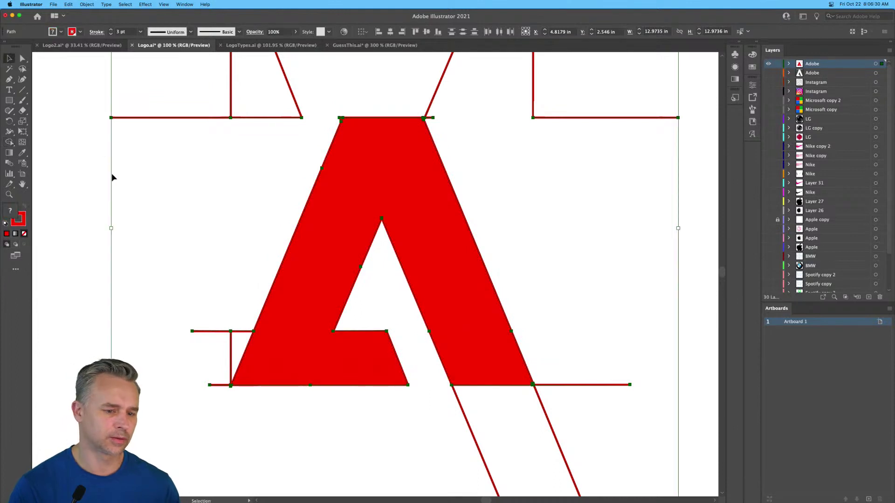
{"action": "left_click", "coordinate": [112, 175]}
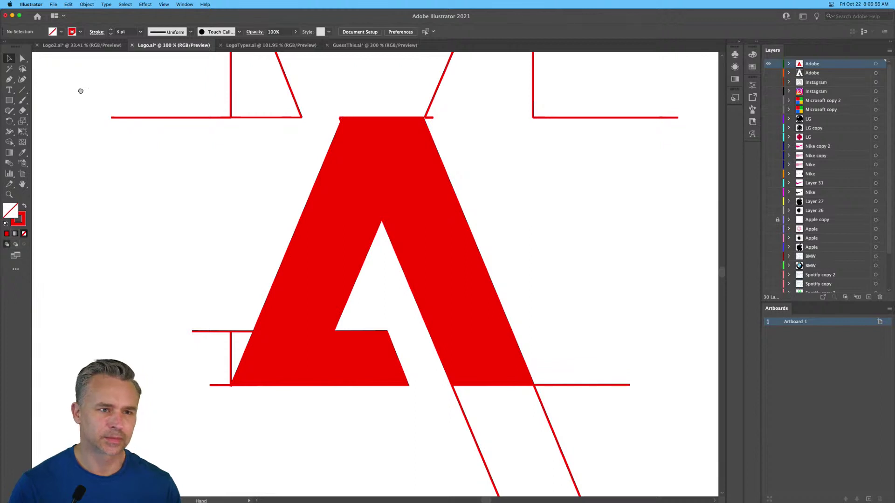
Step: Hide the red Adobe layer and show Layer 31 and the Nike layer above it to examine the swoosh construction
{"action": "left_click_drag", "start_coordinate": [80, 88], "coordinate": [81, 97]}
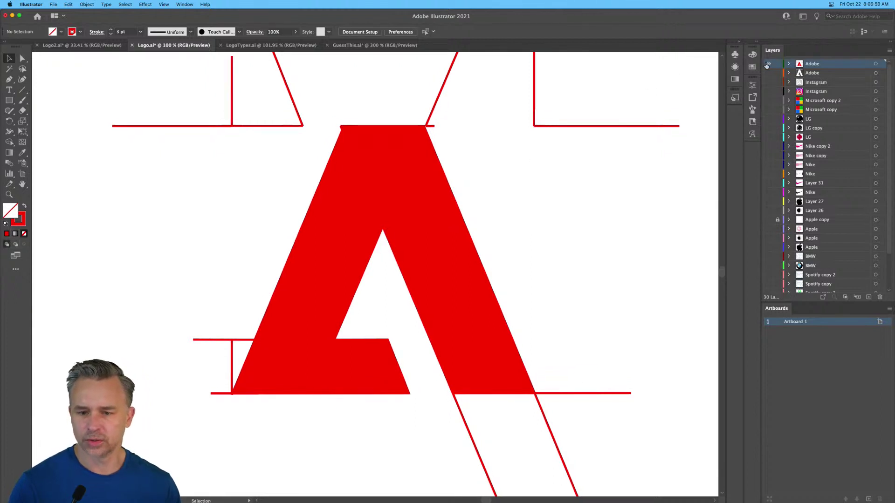
{"action": "left_click", "coordinate": [768, 63]}
{"action": "left_click_drag", "start_coordinate": [768, 183], "coordinate": [768, 176]}
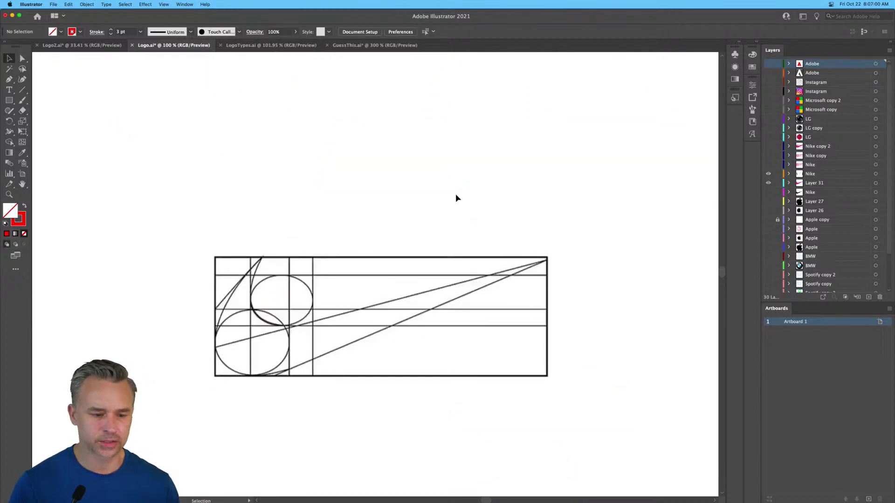
{"action": "left_click", "coordinate": [768, 175]}
{"action": "left_click", "coordinate": [769, 175]}
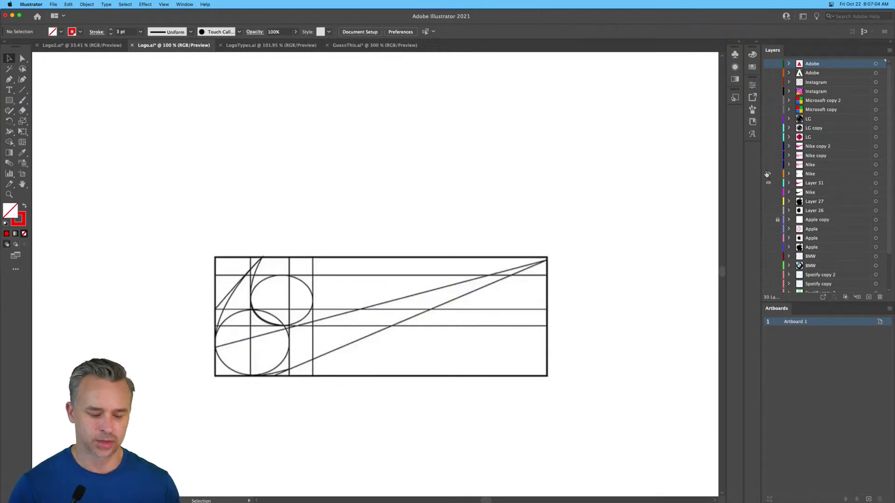
{"action": "key", "text": "super+equal"}
{"action": "left_click_drag", "start_coordinate": [437, 244], "coordinate": [436, 193]}
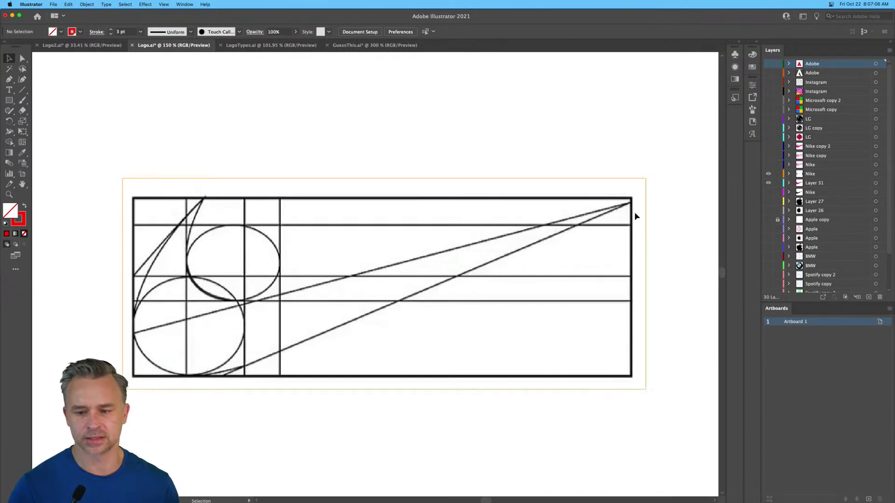
Step: Replace the Nike layers with the Apple construction layers and toggle Layer 26 to compare the solid apple with its circles
{"action": "key", "text": "super+y"}
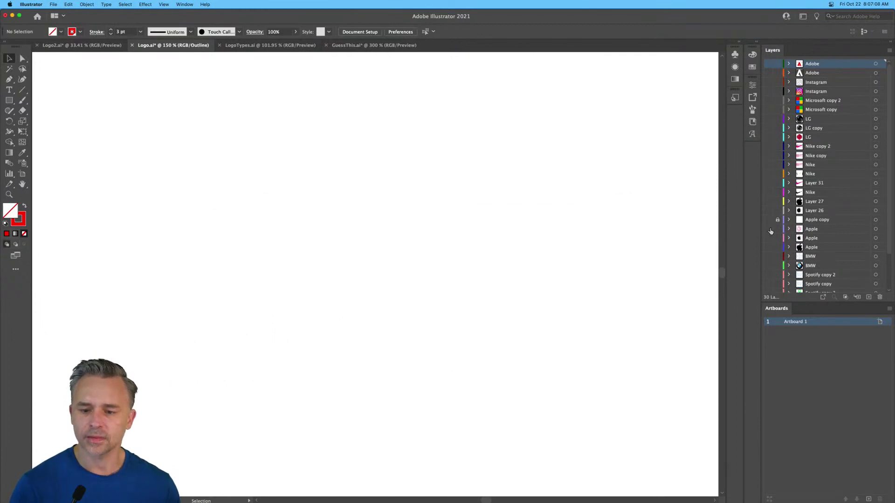
{"action": "key", "text": "super+y"}
{"action": "left_click", "coordinate": [768, 210]}
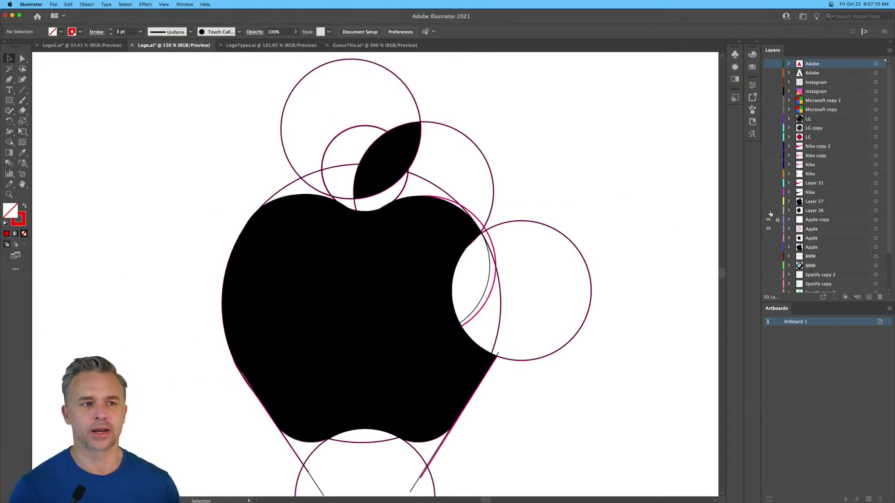
{"action": "left_click", "coordinate": [769, 210]}
{"action": "left_click", "coordinate": [769, 211]}
{"action": "left_click", "coordinate": [769, 211]}
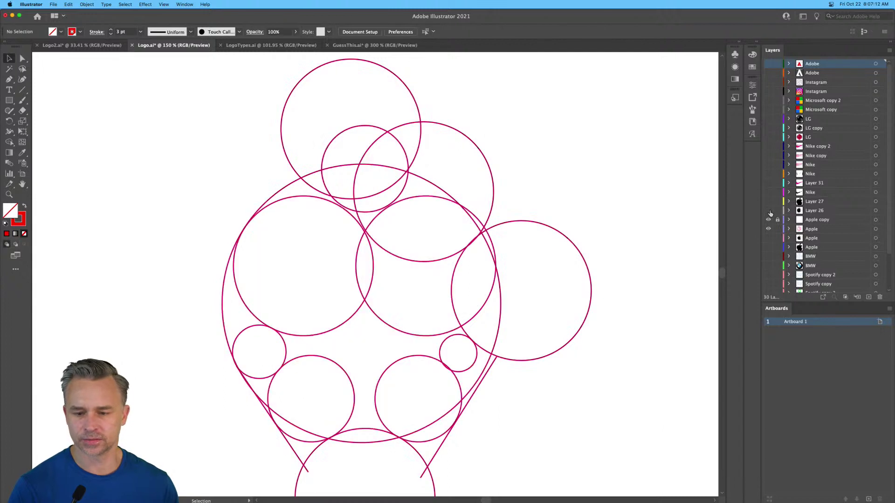
Step: Hide the Apple construction layers, then show the BMW layer with the two circles and crosshair and make it active
{"action": "left_click_drag", "start_coordinate": [768, 220], "coordinate": [767, 237]}
{"action": "scroll", "coordinate": [790, 251], "scroll_direction": "down", "scroll_amount": 5}
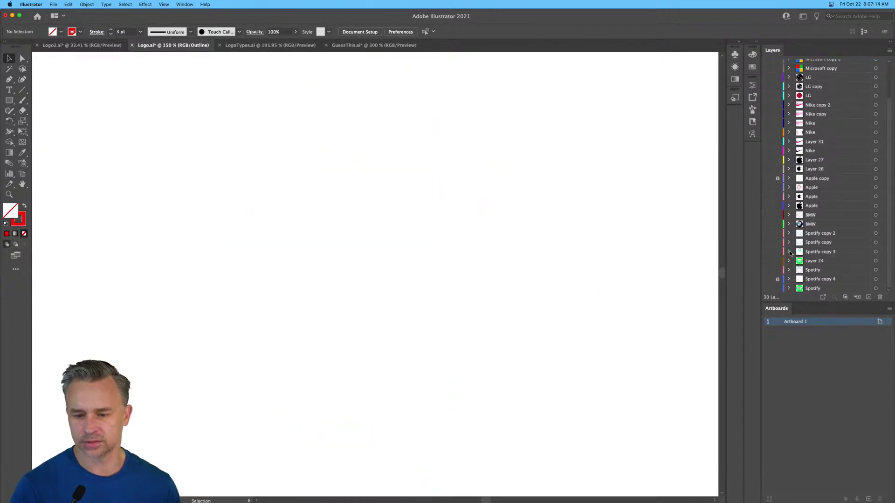
{"action": "left_click", "coordinate": [769, 216]}
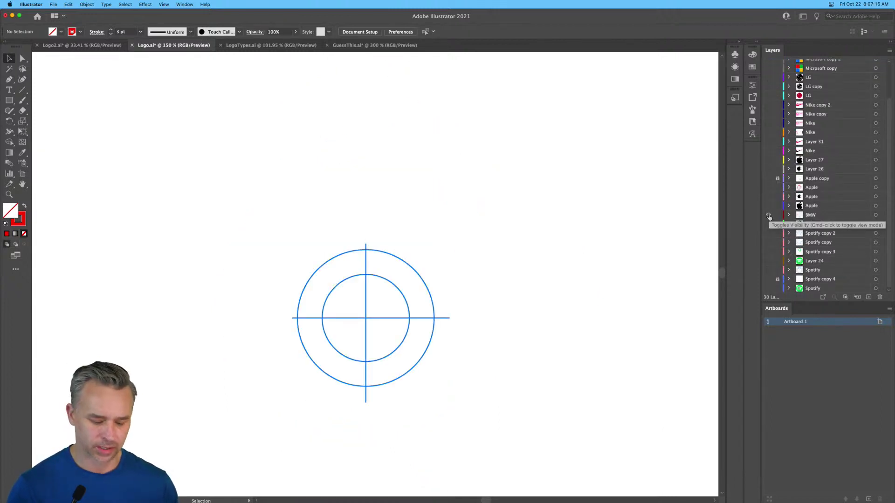
{"action": "key", "text": "super+equal"}
{"action": "key", "text": "super+equal"}
{"action": "left_click_drag", "start_coordinate": [355, 306], "coordinate": [368, 240]}
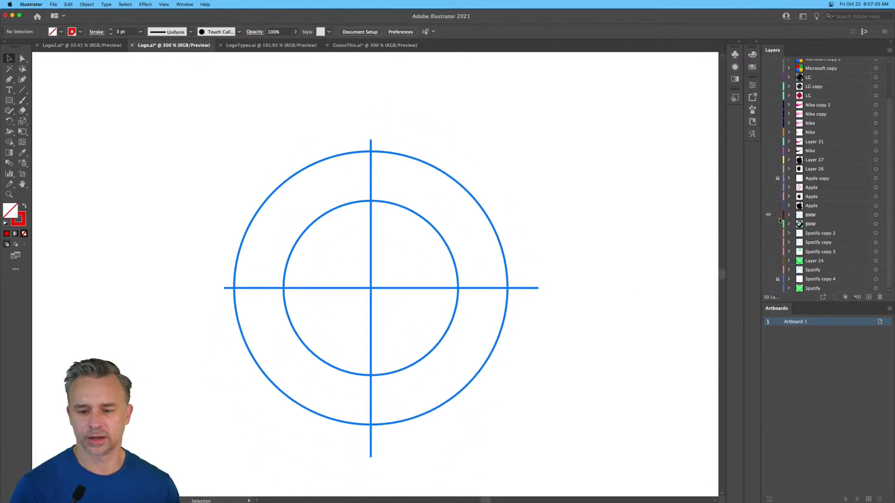
{"action": "left_click", "coordinate": [827, 217]}
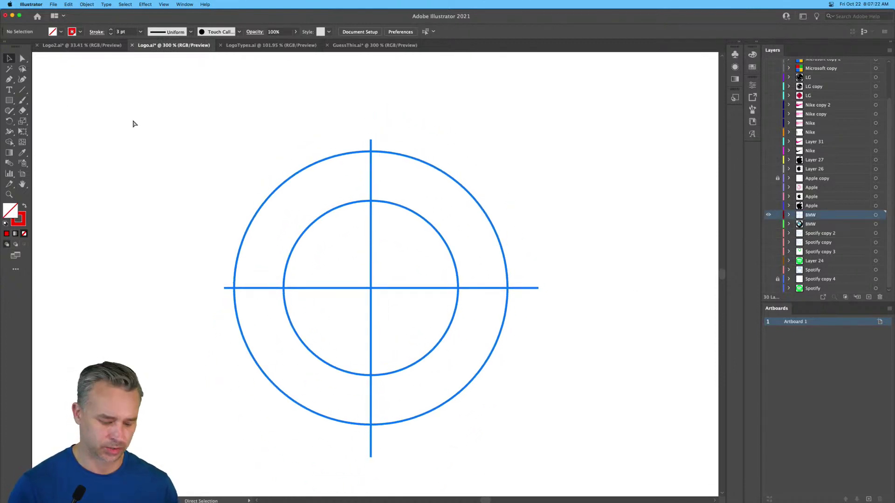
Step: Select all the BMW outlines and fill the inner circle's upper-left and lower-right quadrants blue with the Shape Builder
{"action": "key", "text": "super+a"}
{"action": "left_click", "coordinate": [10, 142]}
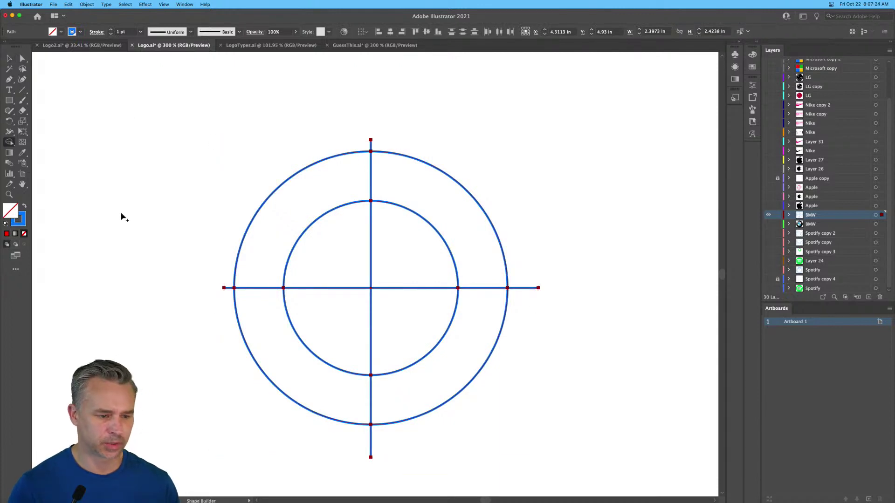
{"action": "left_click", "coordinate": [23, 207]}
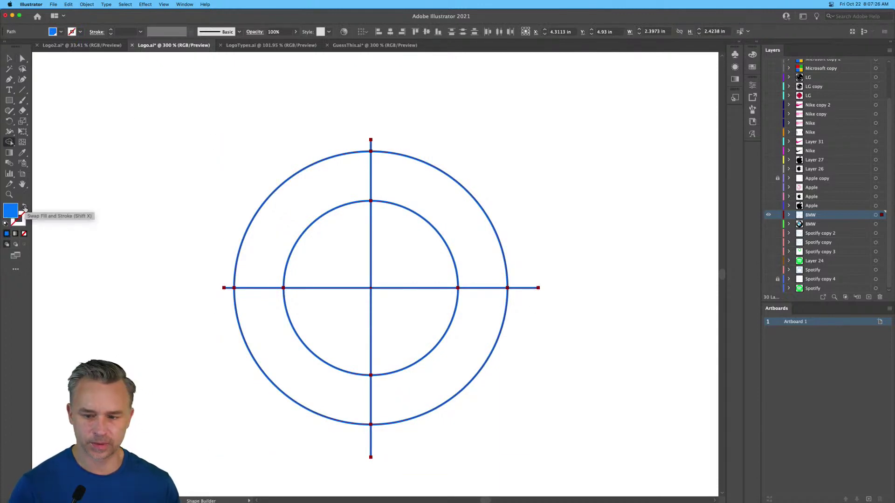
{"action": "left_click", "coordinate": [329, 248]}
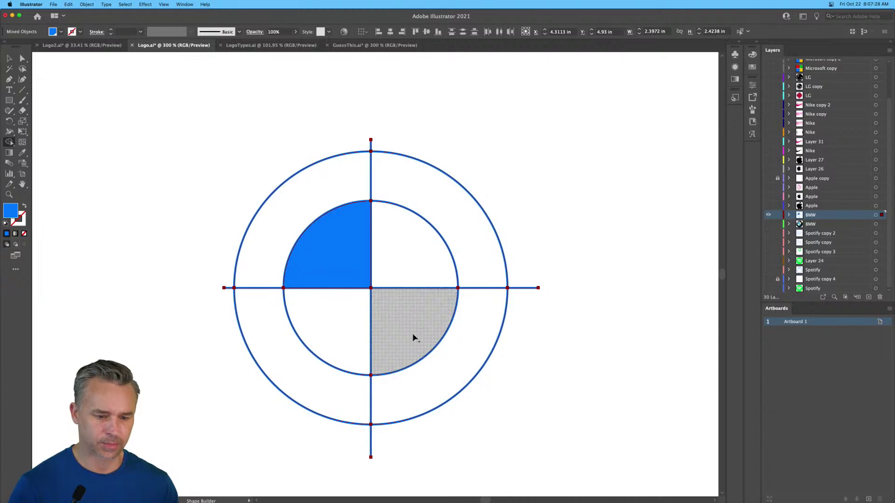
{"action": "left_click", "coordinate": [398, 325]}
Step: Activate the Live Paint Bucket and display the swatches in Large Thumbnail View
{"action": "left_click_drag", "start_coordinate": [10, 143], "coordinate": [39, 154]}
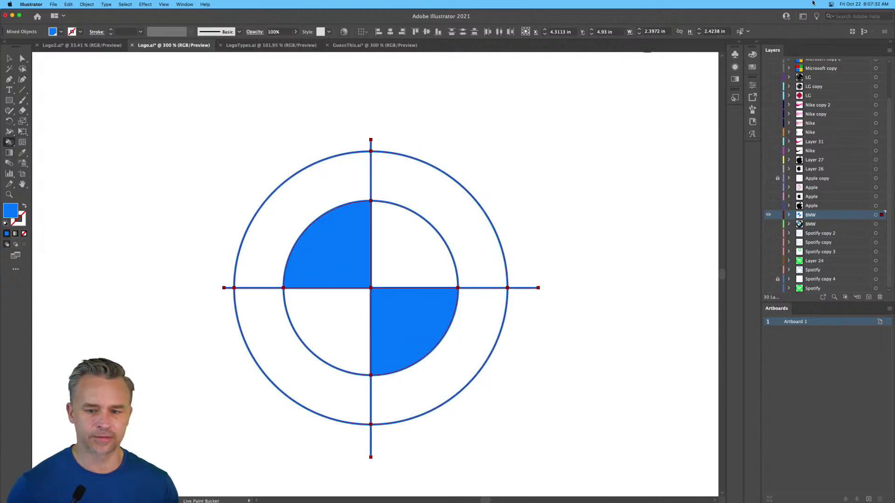
{"action": "left_click", "coordinate": [738, 42]}
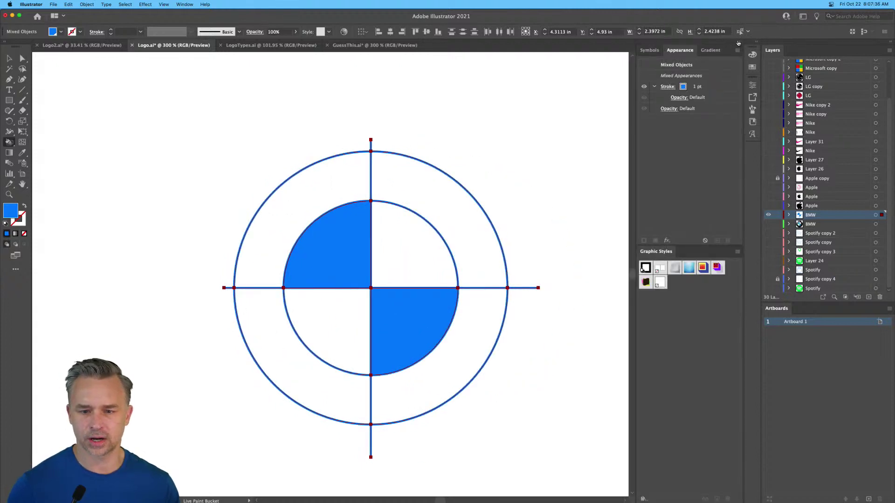
{"action": "left_click", "coordinate": [751, 43]}
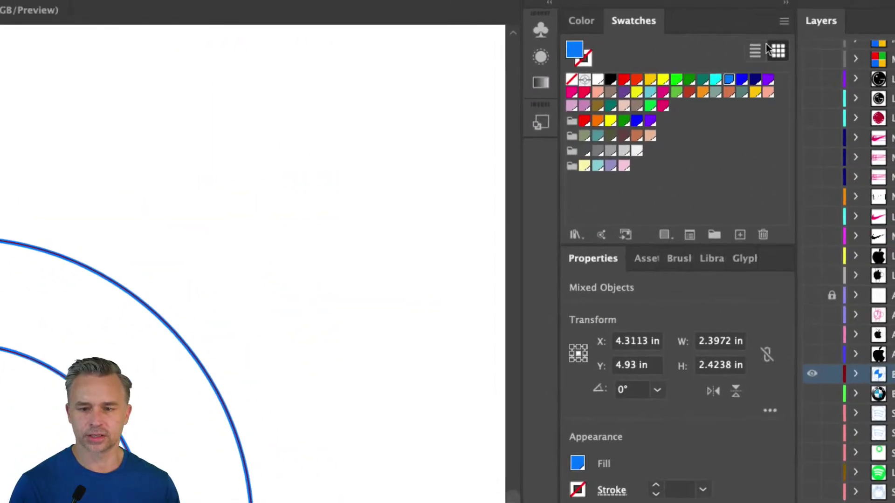
{"action": "left_click", "coordinate": [782, 23]}
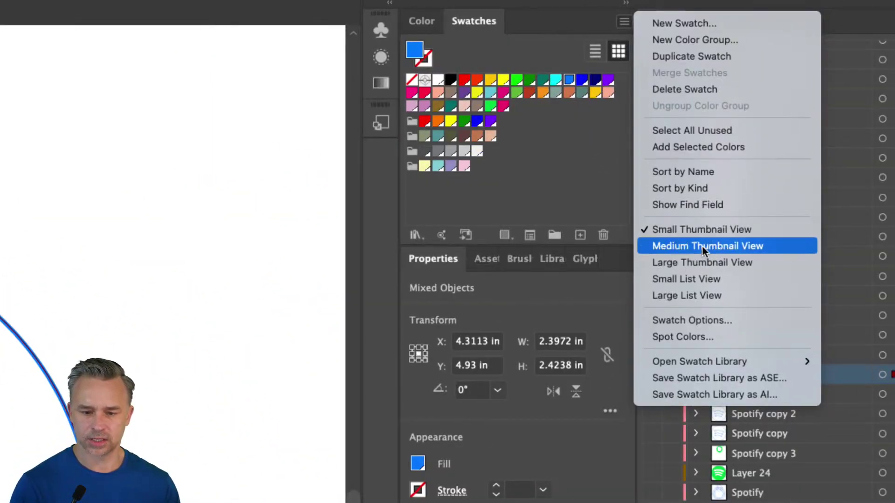
{"action": "left_click", "coordinate": [703, 263]}
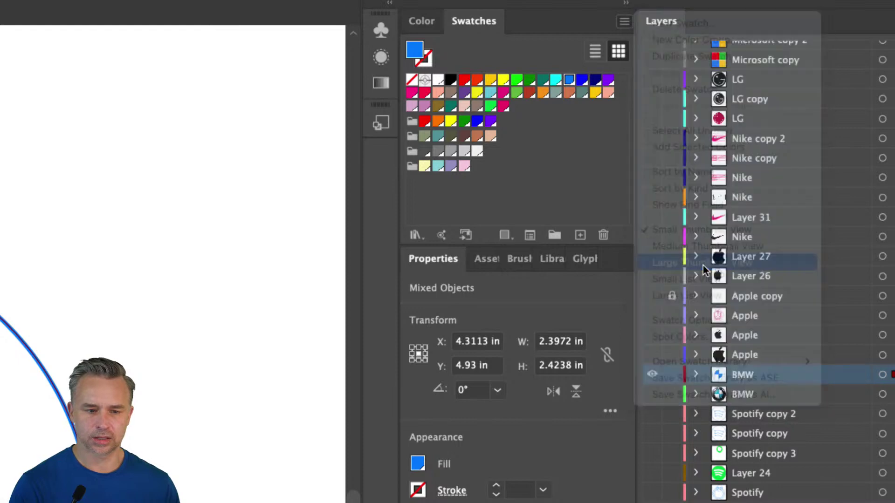
Step: Cycle through the neighbouring swatches with the Live Paint Bucket and settle on black as the fill colour
{"action": "left_click_drag", "start_coordinate": [495, 87], "coordinate": [330, 115]}
{"action": "key", "text": "Right"}
{"action": "key", "text": "Right"}
{"action": "key", "text": "Left"}
{"action": "key", "text": "Left"}
{"action": "key", "text": "Left"}
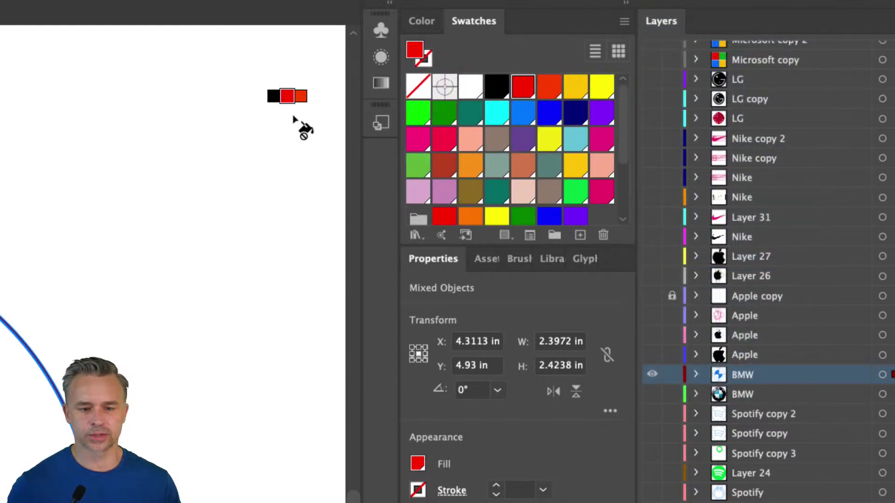
{"action": "key", "text": "Right"}
{"action": "key", "text": "Right"}
{"action": "key", "text": "Right"}
{"action": "key", "text": "Right"}
{"action": "key", "text": "Left"}
{"action": "key", "text": "Left"}
{"action": "key", "text": "Left"}
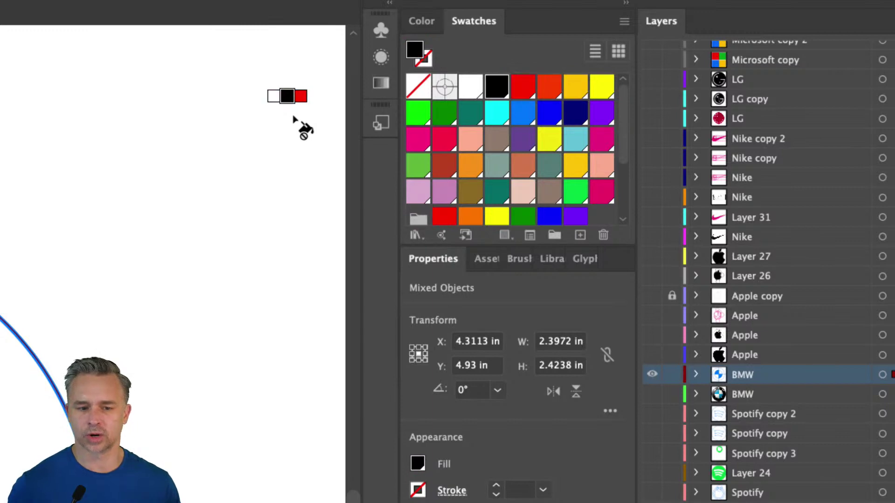
{"action": "key", "text": "Right"}
{"action": "key", "text": "Right"}
{"action": "key", "text": "Left"}
{"action": "key", "text": "Left"}
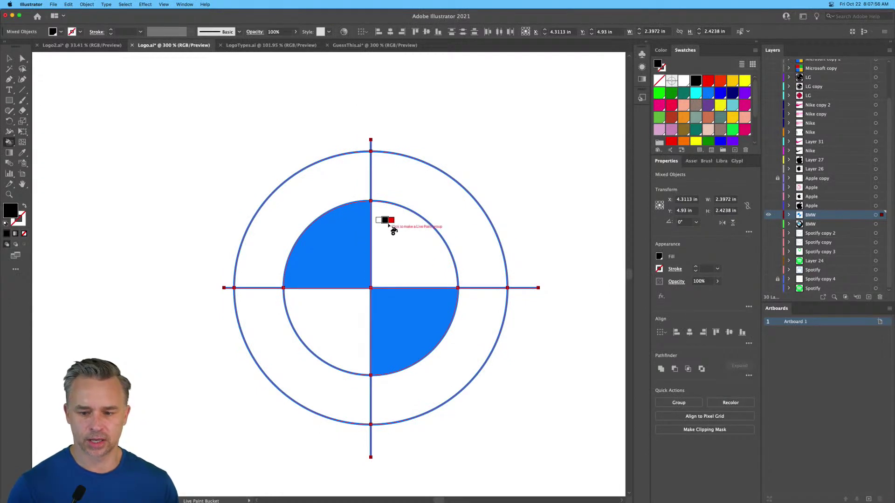
Step: Fill all four segments of the outer ring black with the Live Paint Bucket, and deselect the artwork
{"action": "left_click", "coordinate": [417, 186]}
{"action": "left_click", "coordinate": [434, 360]}
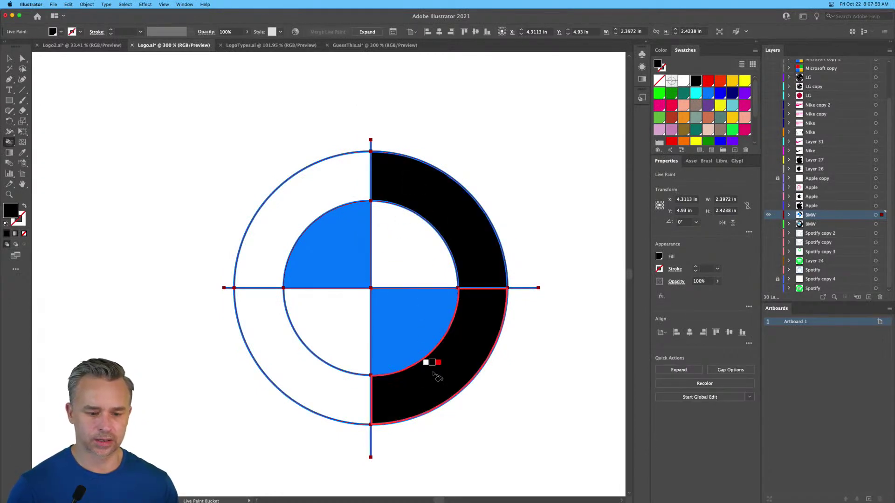
{"action": "left_click", "coordinate": [300, 370]}
{"action": "left_click", "coordinate": [256, 257]}
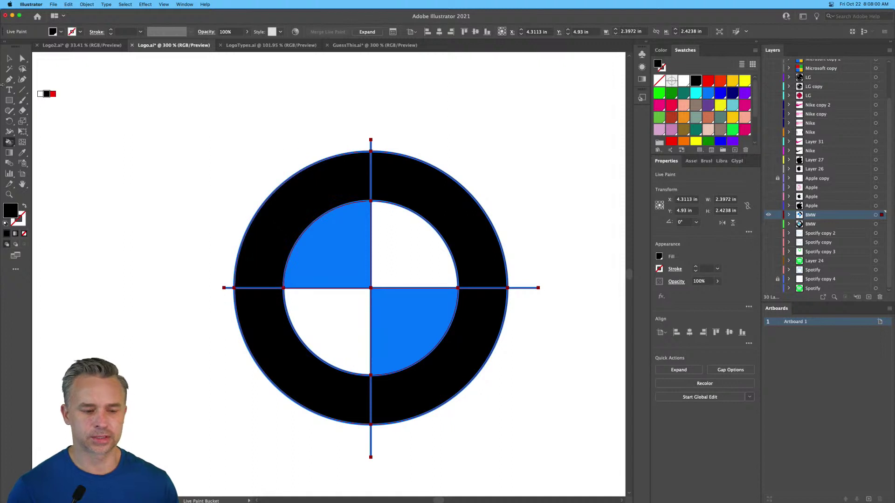
{"action": "key", "text": "v"}
{"action": "left_click", "coordinate": [124, 126]}
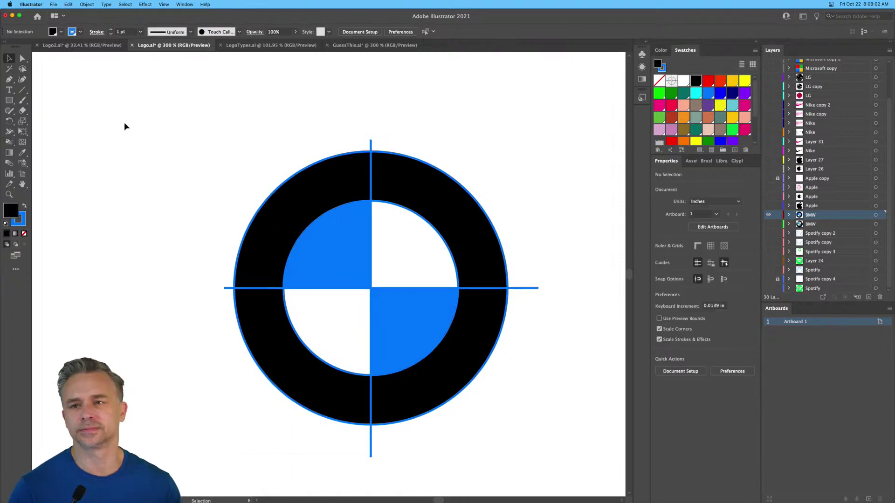
Step: Compare the painted BMW shape with the original BMW logo layer, and hide both BMW layers
{"action": "left_click", "coordinate": [768, 224]}
{"action": "left_click", "coordinate": [768, 215]}
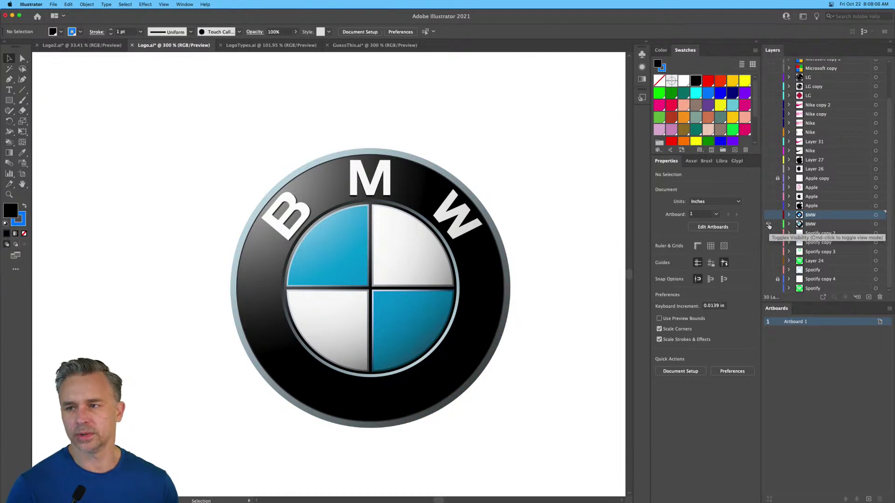
{"action": "left_click", "coordinate": [769, 225]}
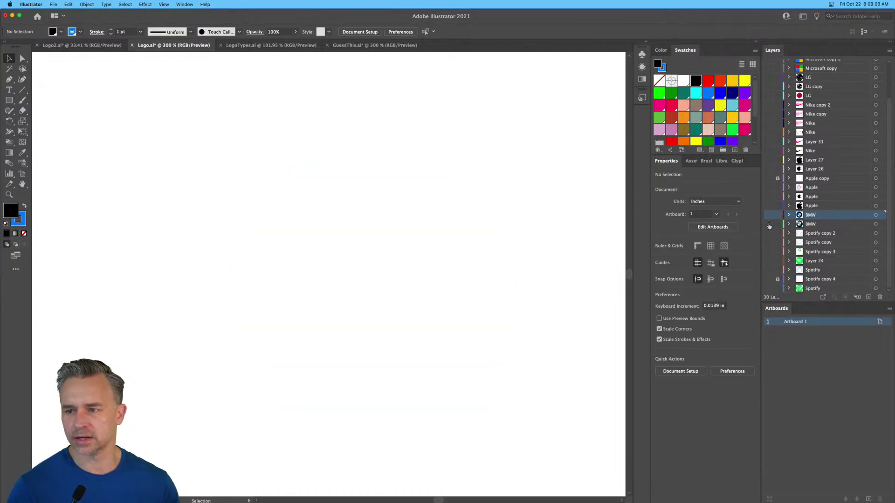
Step: Preview the Spotify copy 2 construction layer, hide it again and make the coloured Instagram layer active
{"action": "left_click", "coordinate": [769, 234]}
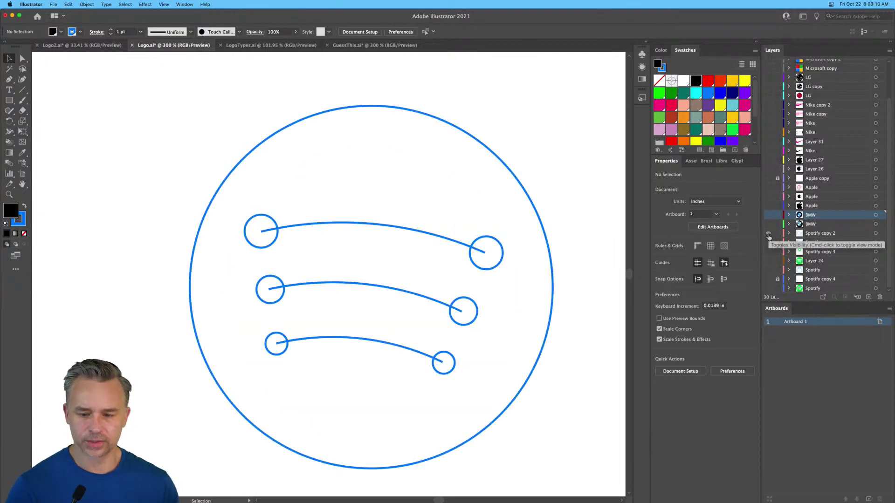
{"action": "left_click", "coordinate": [769, 234]}
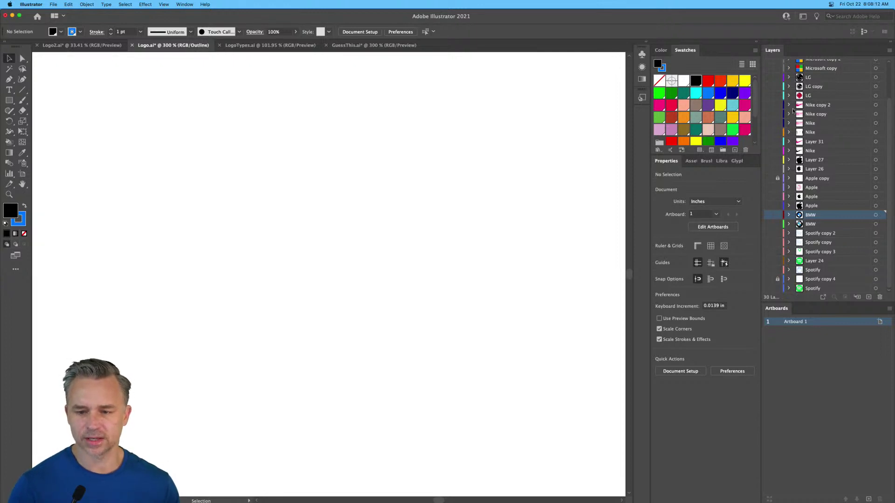
{"action": "scroll", "coordinate": [793, 107], "scroll_direction": "up", "scroll_amount": 4}
{"action": "left_click", "coordinate": [834, 94]}
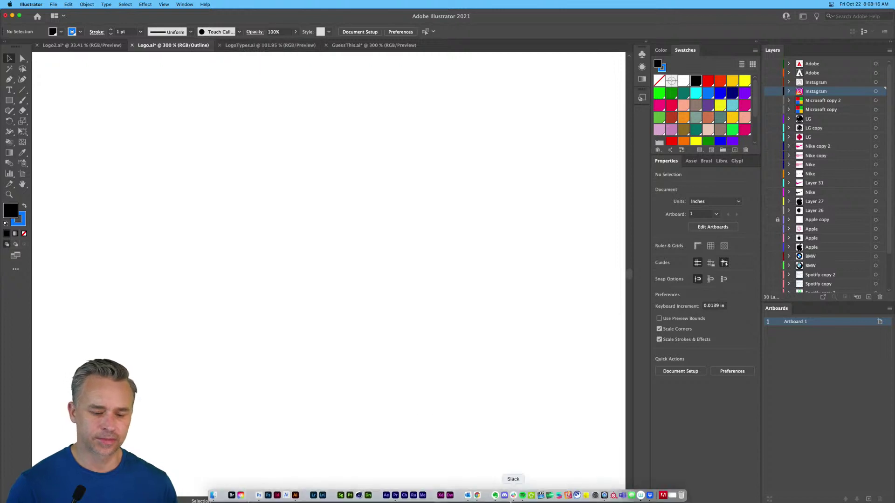
Step: Switch to the LogoTypes.ai document and look over the Symbol or Icon and Lettermark artboards
{"action": "left_click", "coordinate": [238, 49]}
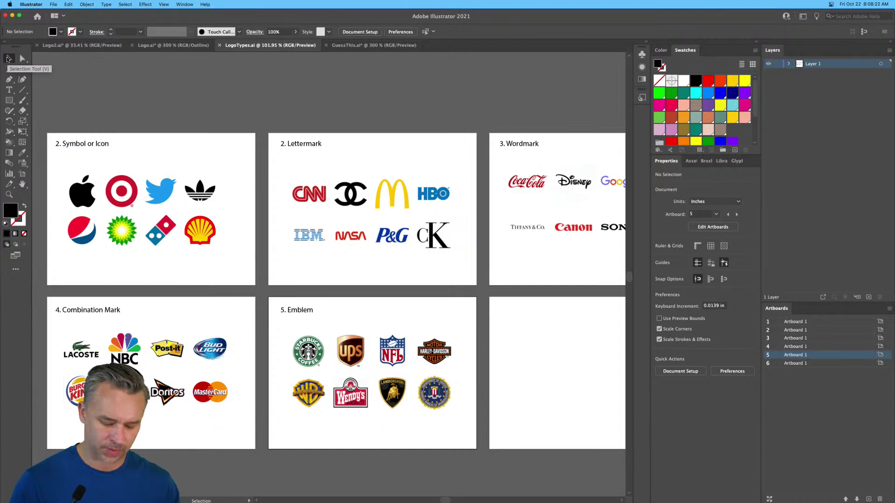
{"action": "key", "text": "super+shift+h"}
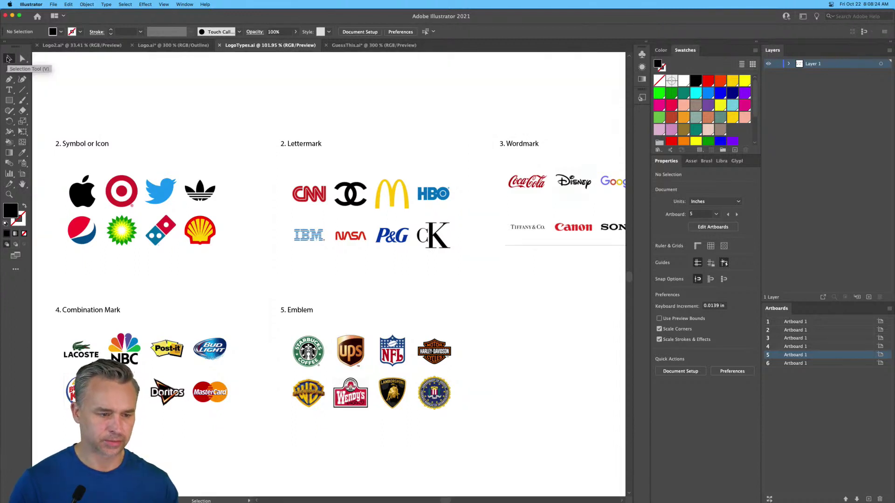
{"action": "key", "text": "super+shift+h"}
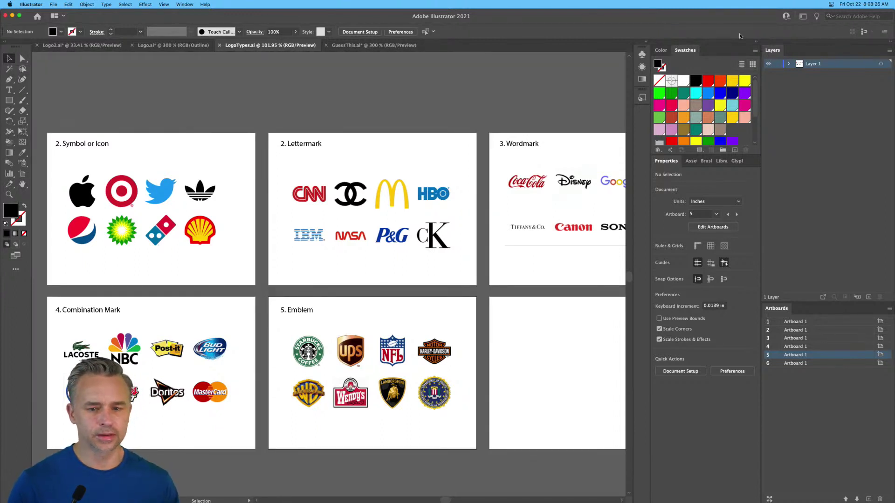
{"action": "left_click", "coordinate": [757, 43]}
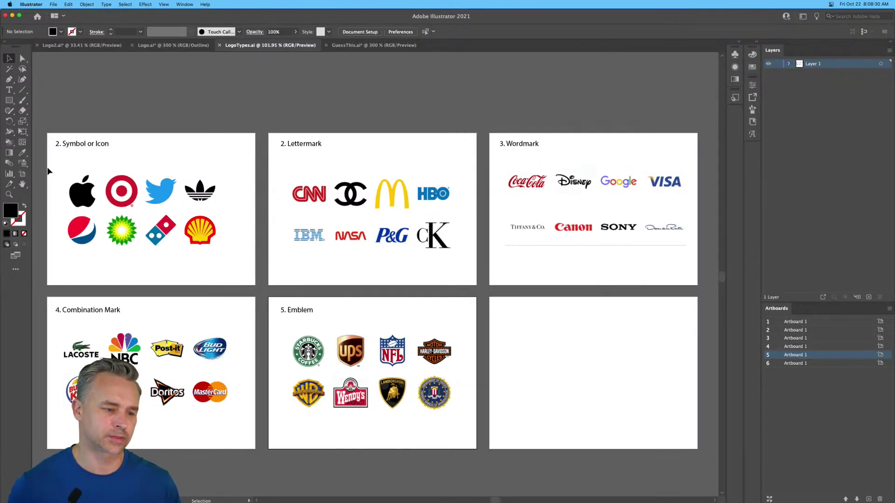
{"action": "key", "text": "super+equal"}
{"action": "key", "text": "super+equal"}
{"action": "left_click_drag", "start_coordinate": [176, 206], "coordinate": [569, 334]}
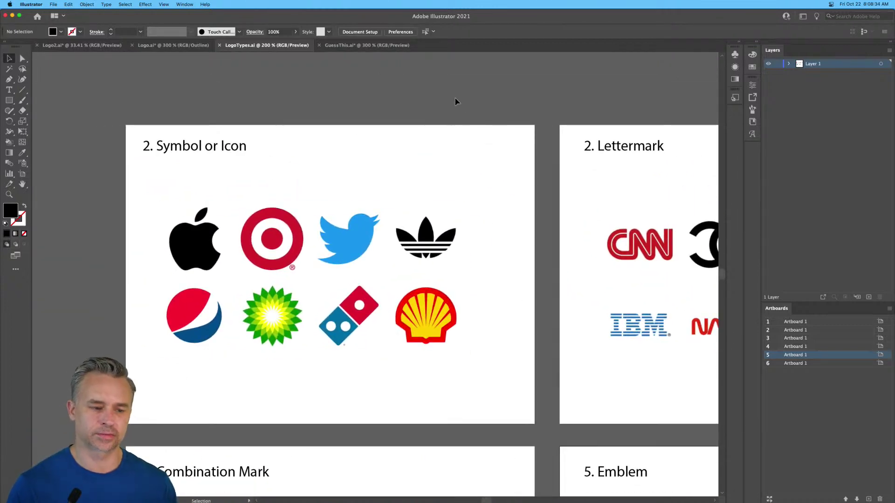
{"action": "scroll", "coordinate": [331, 137], "scroll_direction": "down", "scroll_amount": 1}
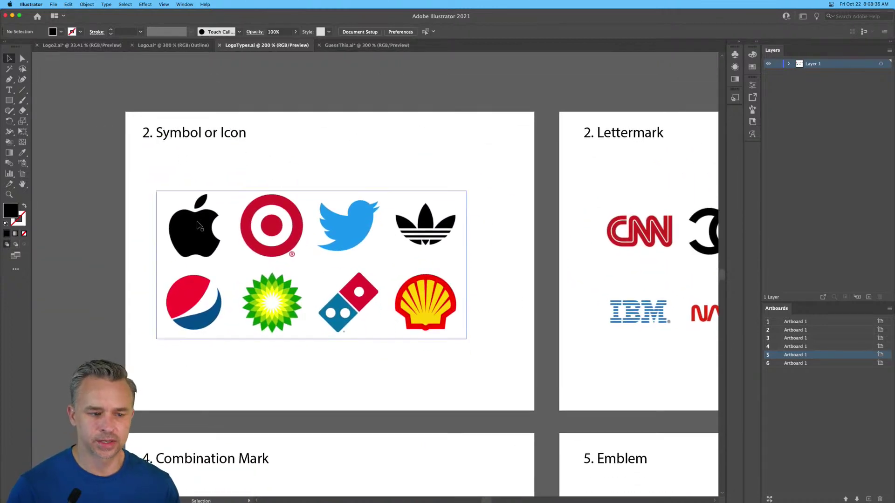
{"action": "left_click_drag", "start_coordinate": [507, 219], "coordinate": [140, 222]}
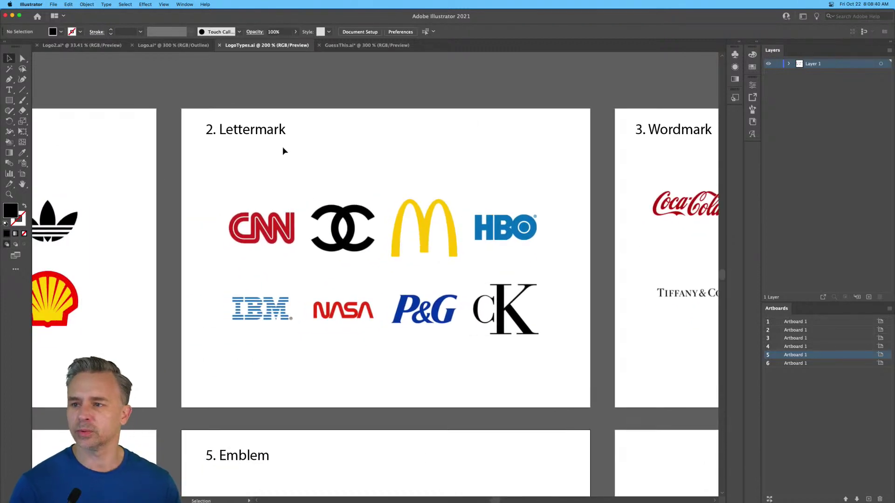
Step: Add the text "MR" above the logos on the Lettermark artboard and scale it up to about 45 pt
{"action": "left_click", "coordinate": [9, 89]}
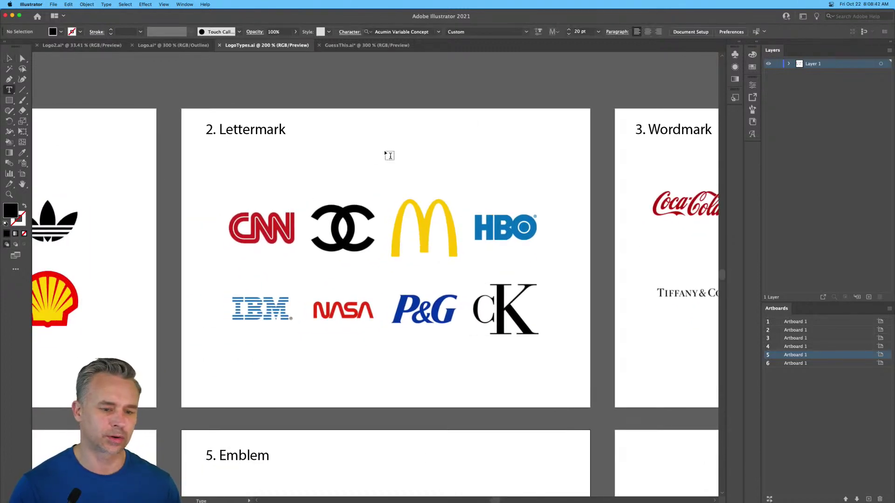
{"action": "left_click", "coordinate": [369, 140]}
{"action": "type", "text": "MR"}
{"action": "key", "text": "Escape"}
{"action": "left_click_drag", "start_coordinate": [407, 148], "coordinate": [470, 186]}
{"action": "key", "text": "super+equal"}
{"action": "key", "text": "super+equal"}
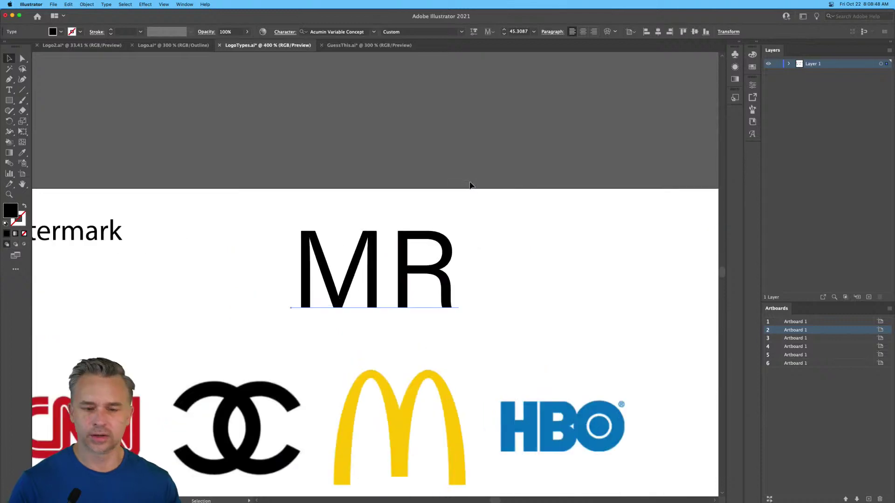
Step: Expand the Properties panel and change the font of the MR text to Alfarn
{"action": "left_click", "coordinate": [737, 43]}
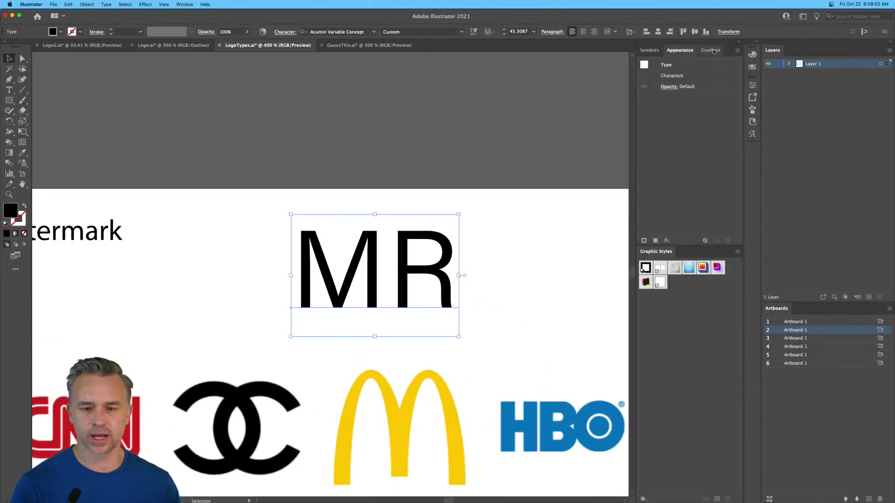
{"action": "left_click", "coordinate": [754, 42]}
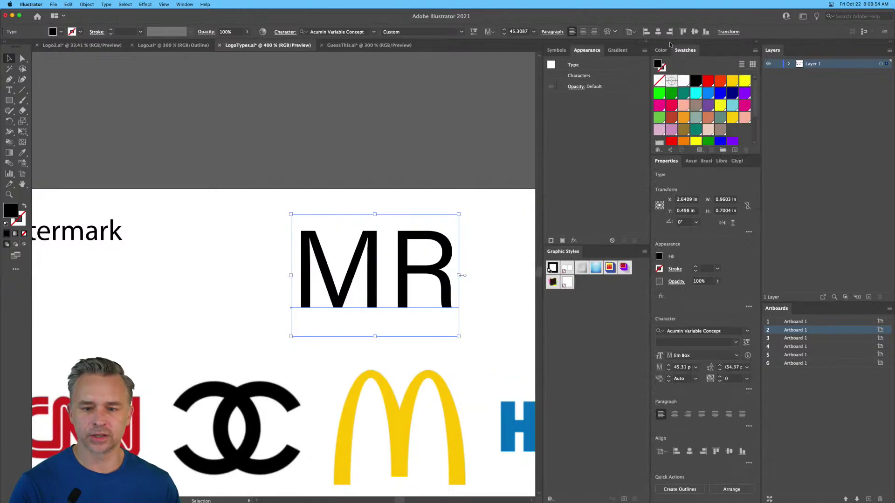
{"action": "left_click", "coordinate": [645, 42]}
{"action": "left_click_drag", "start_coordinate": [265, 119], "coordinate": [185, 107]}
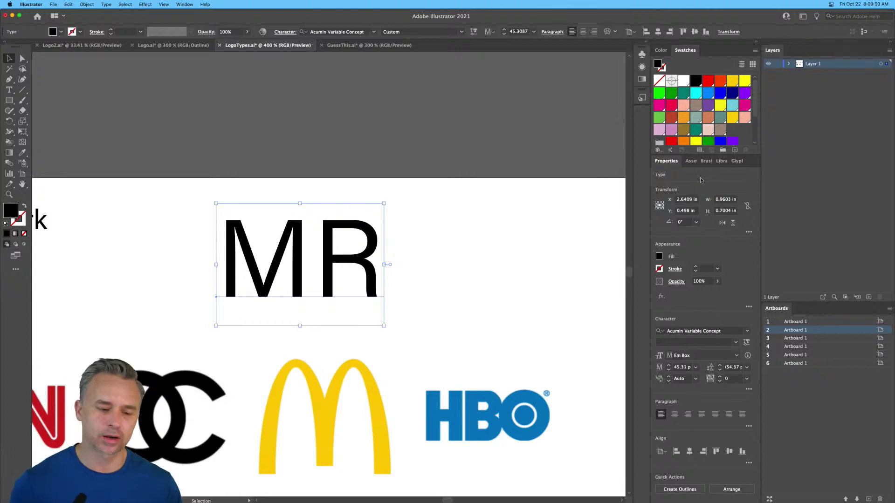
{"action": "left_click", "coordinate": [747, 331]}
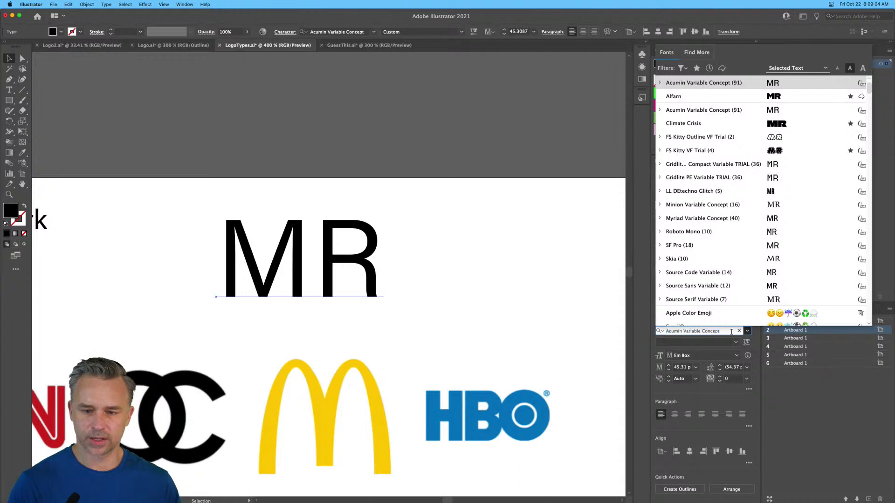
{"action": "left_click", "coordinate": [713, 97]}
Step: Place a copy of the MR text directly to the right of the original
{"action": "left_click_drag", "start_coordinate": [254, 248], "coordinate": [484, 245]}
{"action": "left_click_drag", "start_coordinate": [428, 227], "coordinate": [222, 231]}
{"action": "left_click_drag", "start_coordinate": [365, 247], "coordinate": [322, 239]}
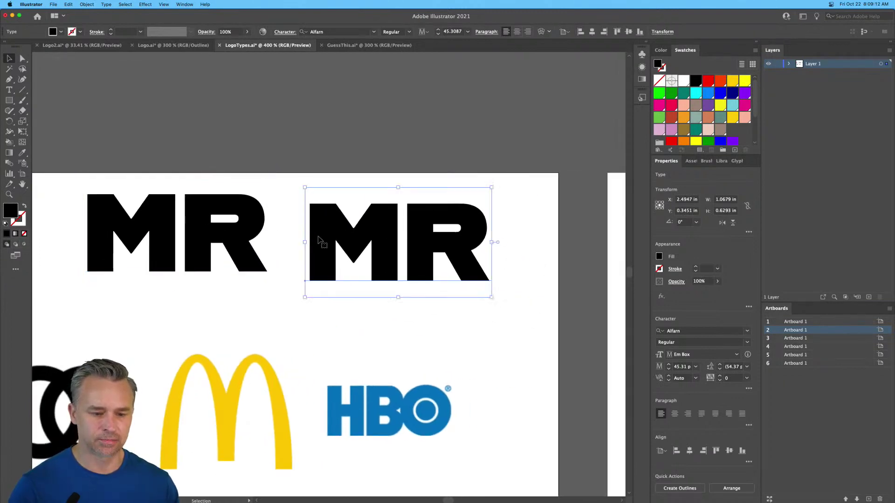
Step: Expand the copied MR text into outlines and ungroup its letters
{"action": "key", "text": "super+equal"}
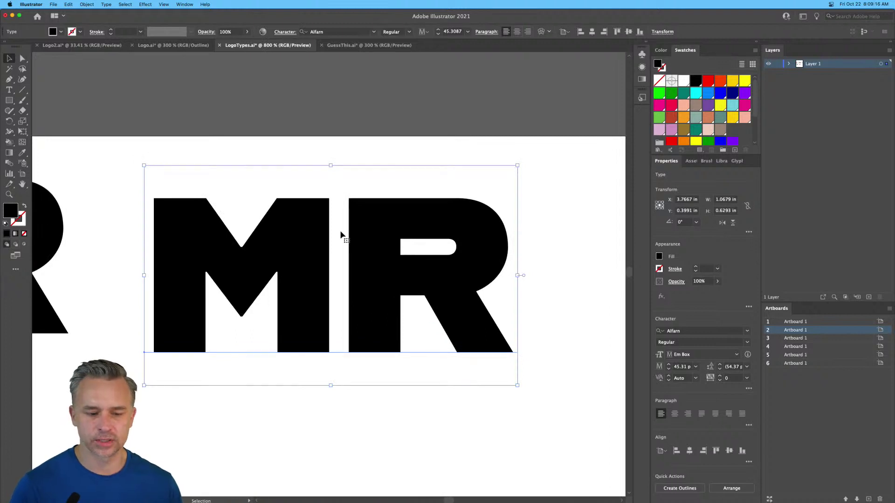
{"action": "left_click", "coordinate": [51, 4]}
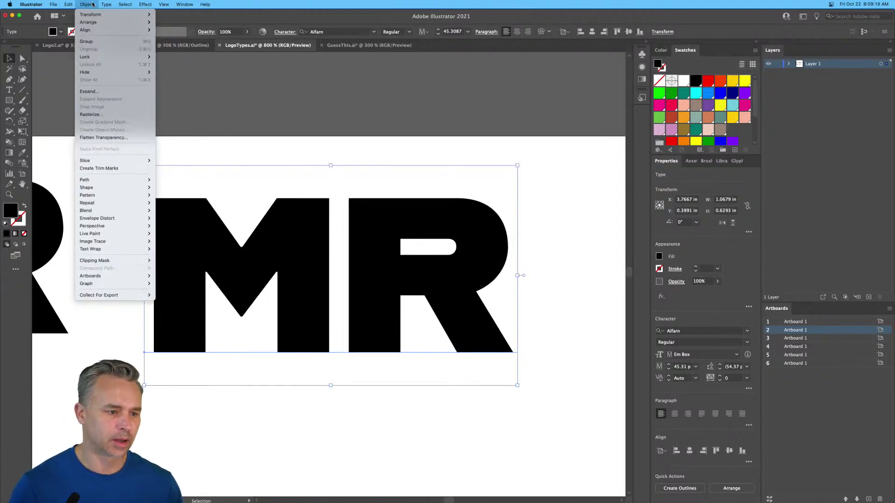
{"action": "mouse_move", "coordinate": [86, 57]}
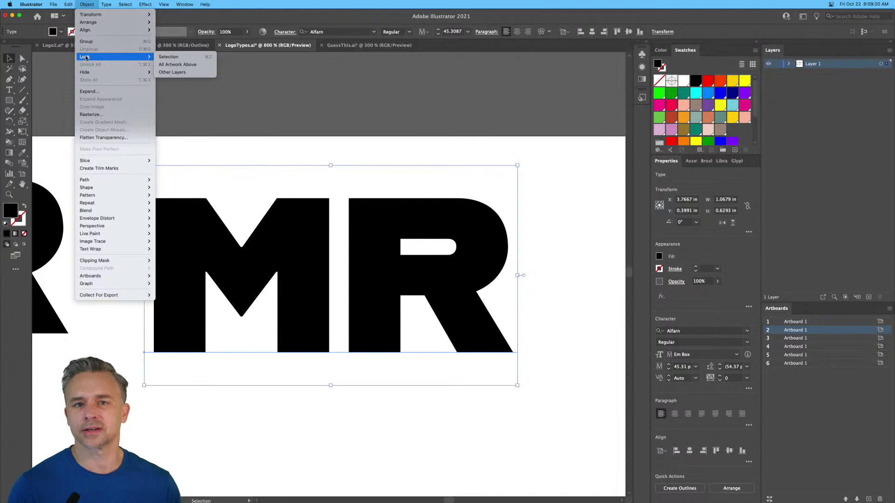
{"action": "left_click", "coordinate": [89, 92]}
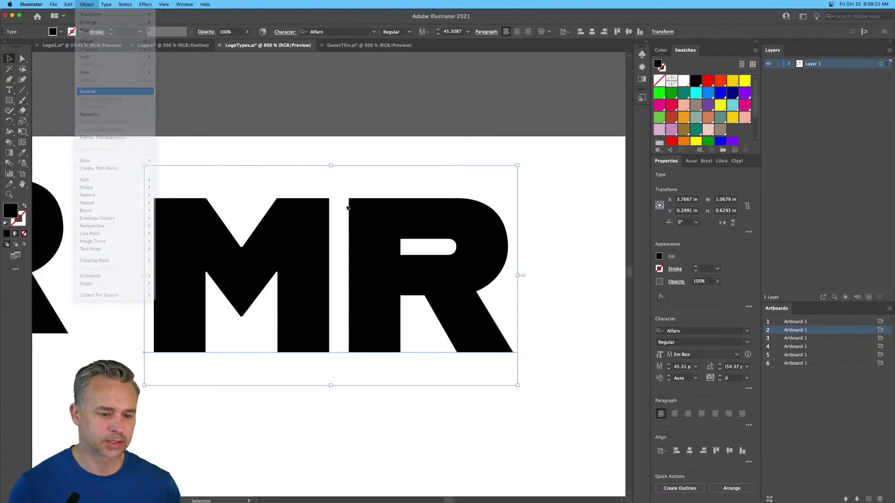
{"action": "left_click", "coordinate": [230, 296]}
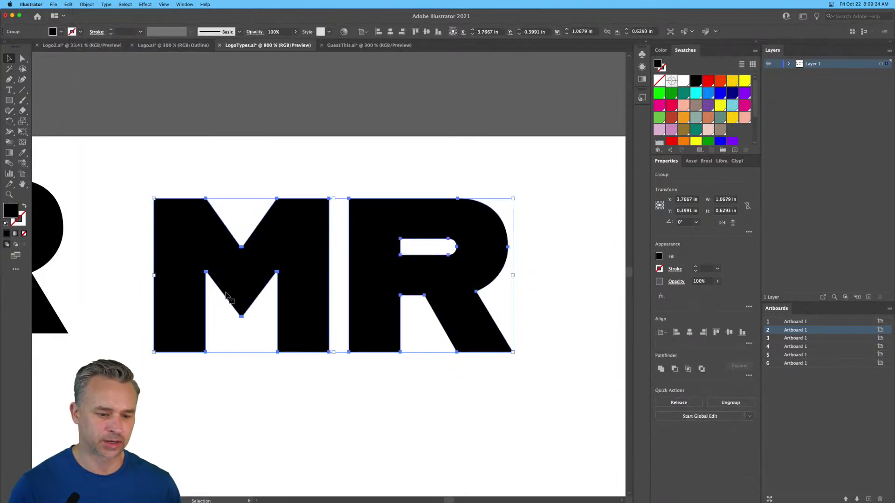
{"action": "right_click", "coordinate": [295, 236]}
{"action": "left_click", "coordinate": [331, 301]}
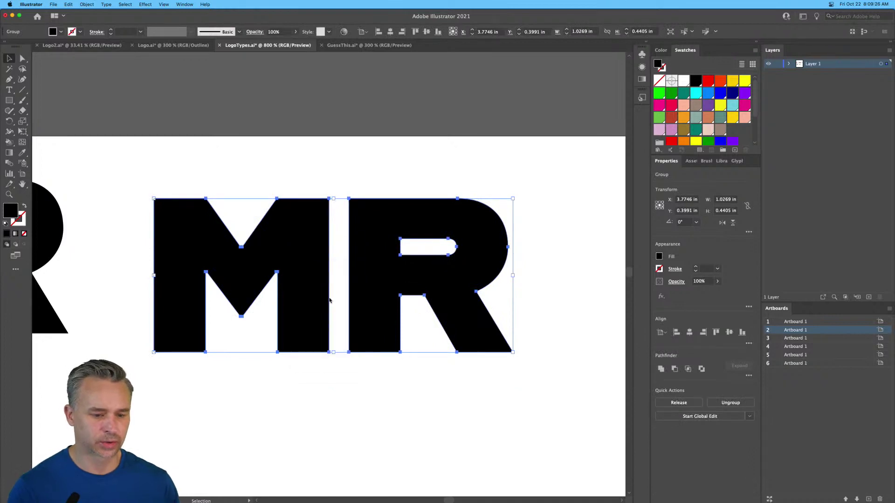
Step: Move the R left until its stem overlaps the M's right stem, and unite both letters into one shape
{"action": "left_click", "coordinate": [382, 216]}
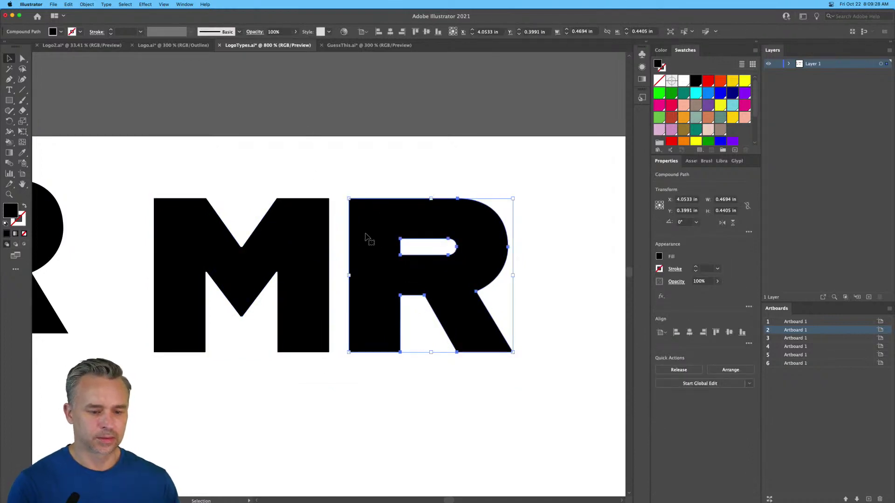
{"action": "left_click_drag", "start_coordinate": [372, 242], "coordinate": [305, 244]}
{"action": "left_click_drag", "start_coordinate": [167, 157], "coordinate": [231, 110]}
{"action": "left_click", "coordinate": [236, 120]}
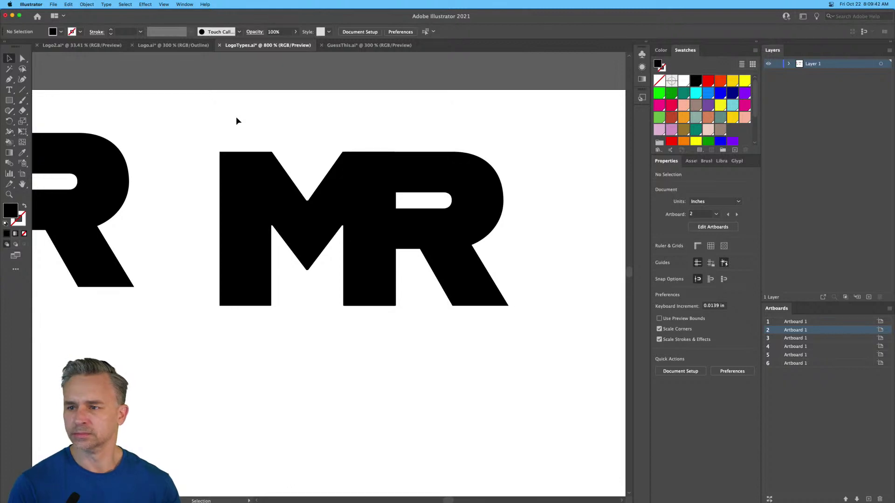
{"action": "left_click_drag", "start_coordinate": [289, 124], "coordinate": [415, 255]}
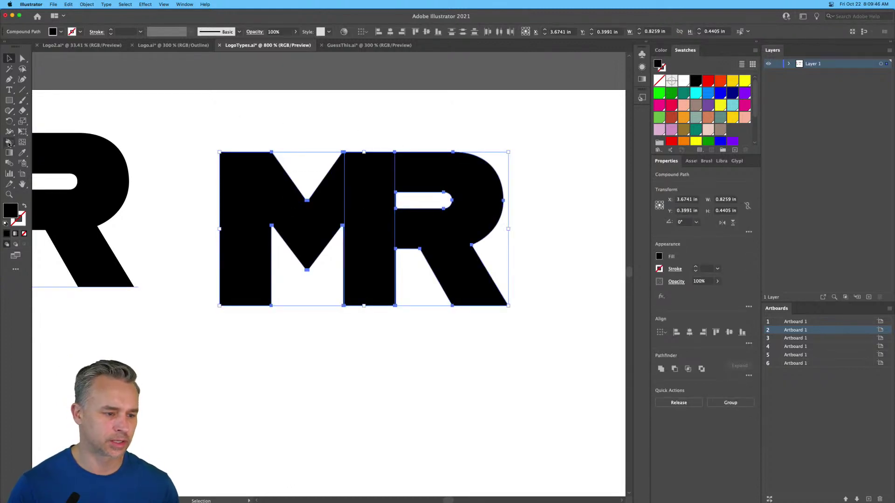
{"action": "left_click", "coordinate": [660, 369]}
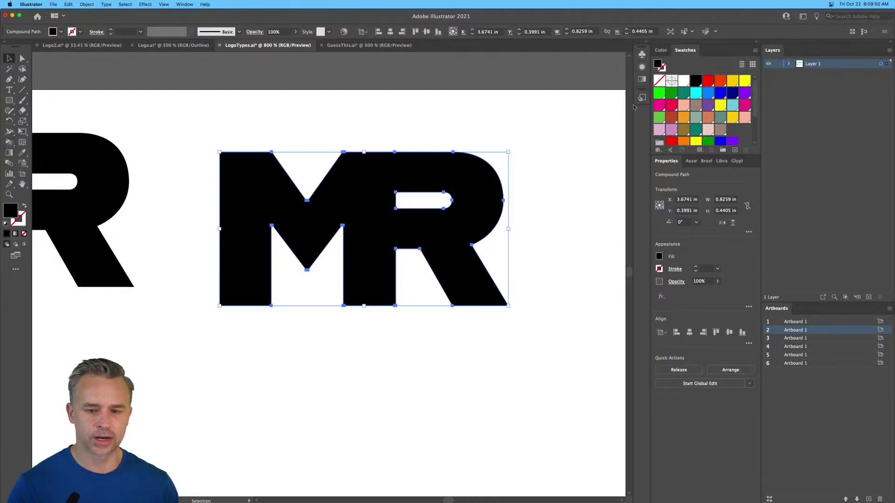
Step: Browse the swatches and make the Swatches panel taller so that all its colour groups fit
{"action": "scroll", "coordinate": [676, 115], "scroll_direction": "down", "scroll_amount": 3}
{"action": "scroll", "coordinate": [676, 116], "scroll_direction": "up", "scroll_amount": 5}
{"action": "scroll", "coordinate": [676, 116], "scroll_direction": "down", "scroll_amount": 5}
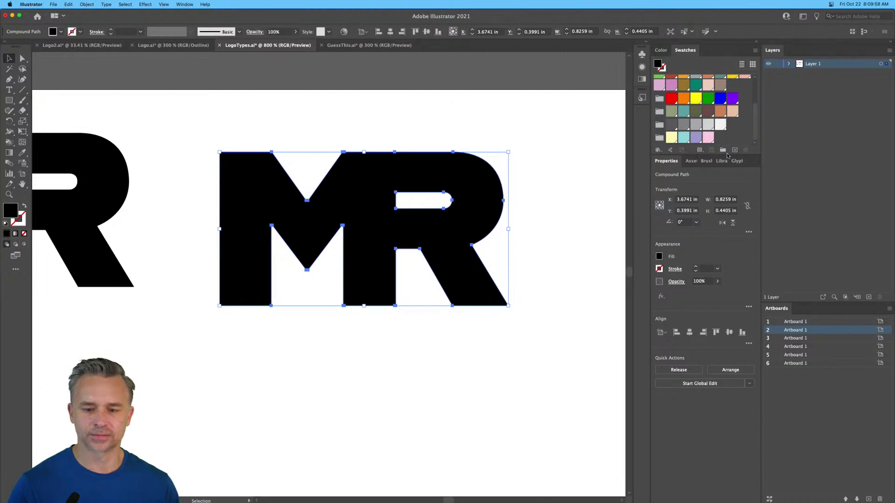
{"action": "left_click_drag", "start_coordinate": [727, 155], "coordinate": [726, 223]}
Step: Look at the Logo2.ai and GuessThis.ai documents, and return to LogoTypes.ai
{"action": "left_click", "coordinate": [85, 44]}
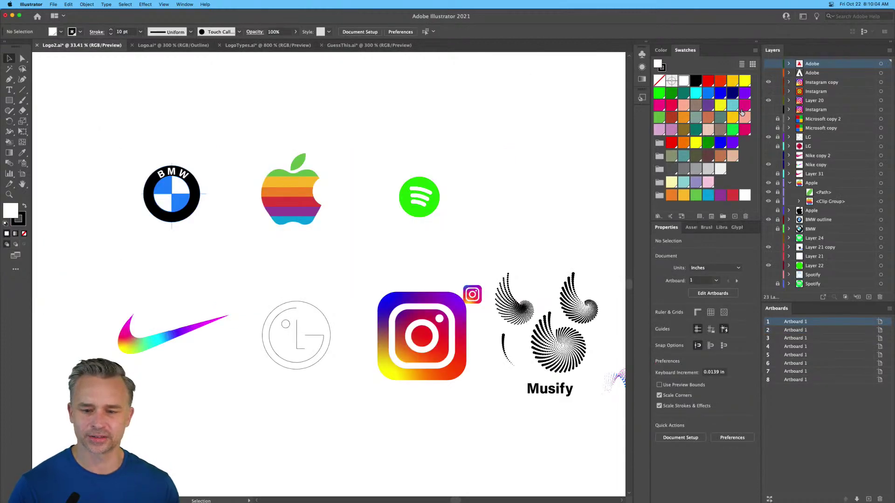
{"action": "left_click", "coordinate": [355, 46]}
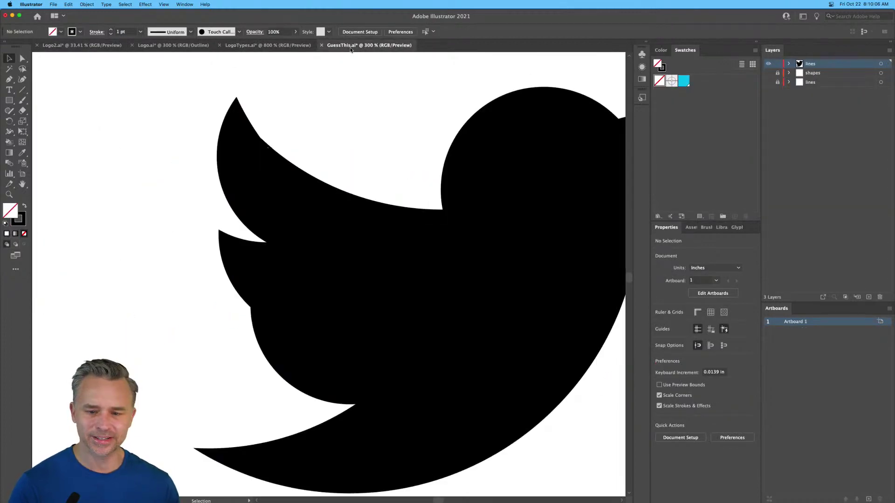
{"action": "left_click", "coordinate": [172, 45]}
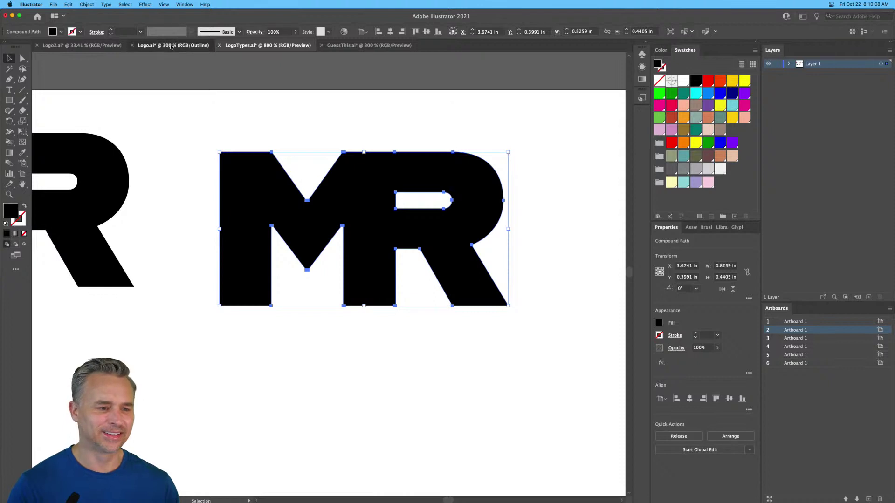
{"action": "left_click", "coordinate": [250, 46]}
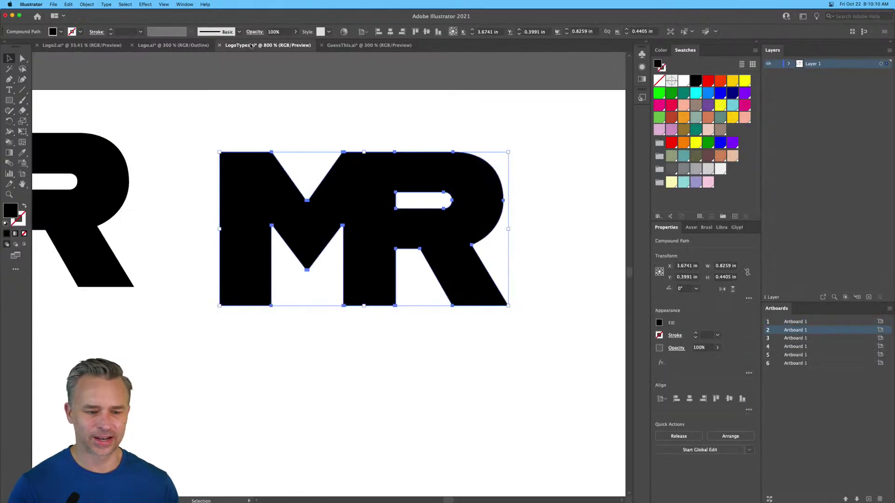
Step: Expand the Appearance and Graphic Styles panels for the merged MR shape, and return to the Selection tool
{"action": "left_click", "coordinate": [8, 154]}
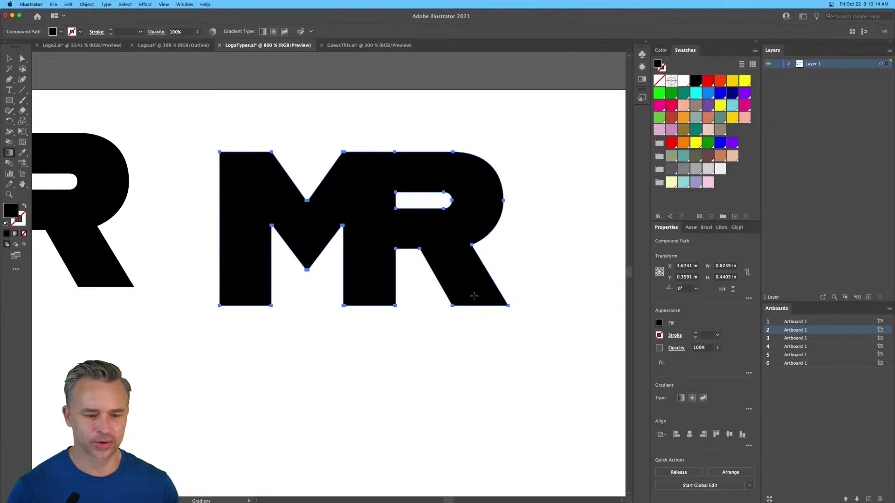
{"action": "left_click", "coordinate": [645, 43]}
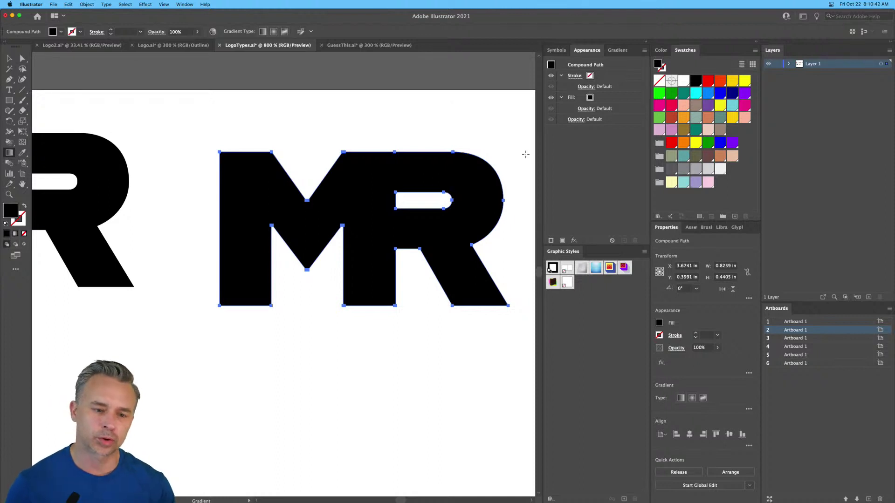
{"action": "key", "text": "super+minus"}
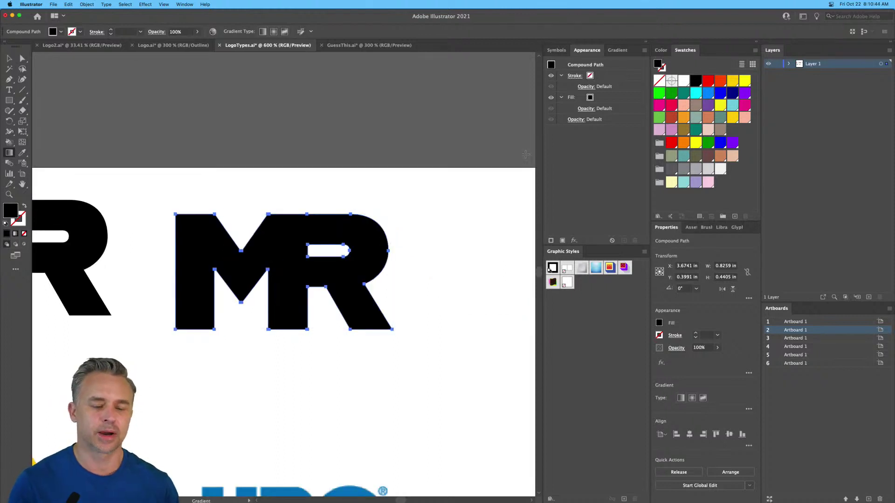
{"action": "left_click_drag", "start_coordinate": [234, 197], "coordinate": [205, 150]}
{"action": "key", "text": "v"}
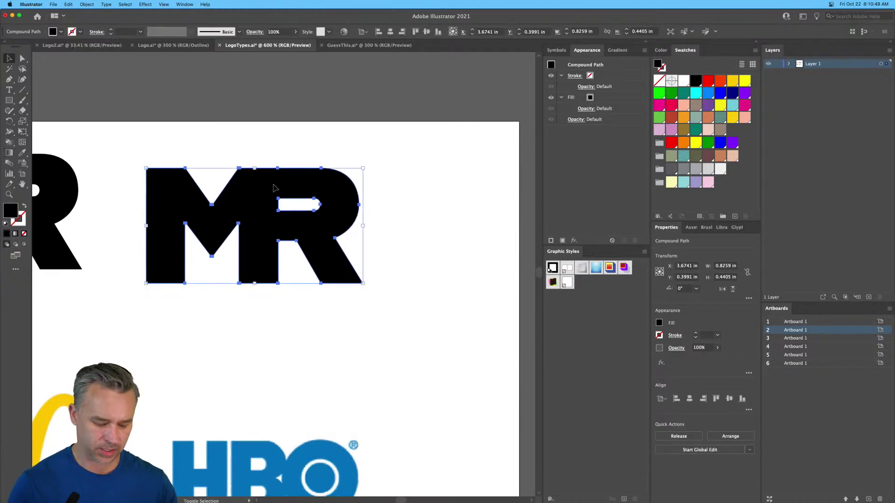
Step: Hide the artboards and place a copy of the merged MR shape to its right
{"action": "key", "text": "super+shift+h"}
{"action": "left_click_drag", "start_coordinate": [350, 177], "coordinate": [261, 126]}
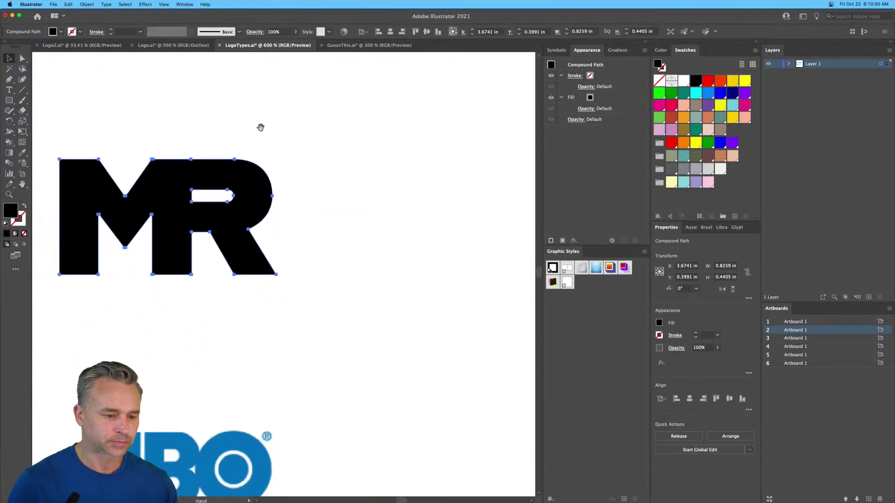
{"action": "left_click_drag", "start_coordinate": [135, 221], "coordinate": [391, 225]}
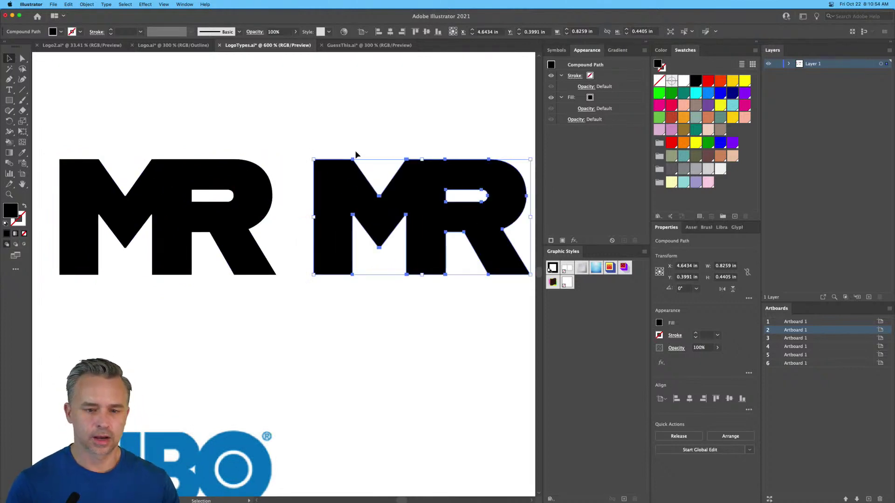
Step: Move the copied MR shape directly above the original merged MR lettermark
{"action": "left_click", "coordinate": [645, 42]}
{"action": "left_click_drag", "start_coordinate": [134, 120], "coordinate": [282, 193]}
{"action": "left_click_drag", "start_coordinate": [506, 222], "coordinate": [253, 100]}
{"action": "left_click", "coordinate": [349, 139]}
{"action": "left_click_drag", "start_coordinate": [476, 260], "coordinate": [338, 185]}
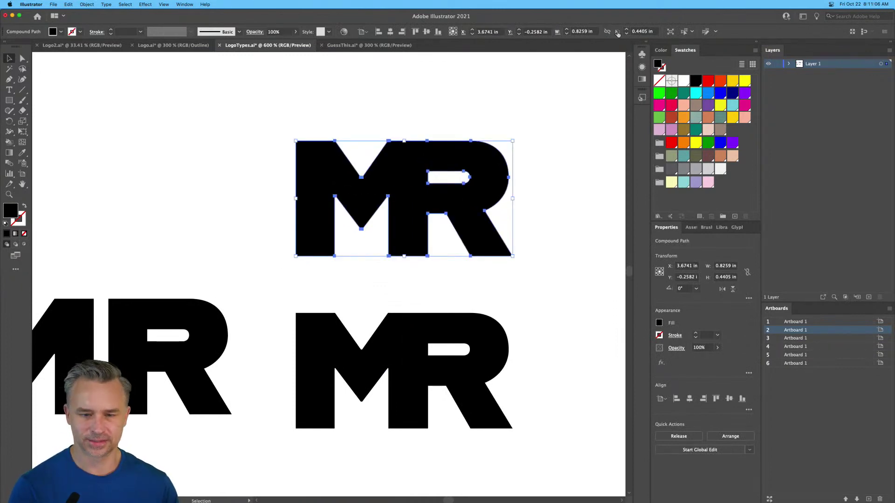
Step: Fill the upper MR shape with a linear gradient and set its starting color stop to cyan
{"action": "left_click", "coordinate": [646, 42]}
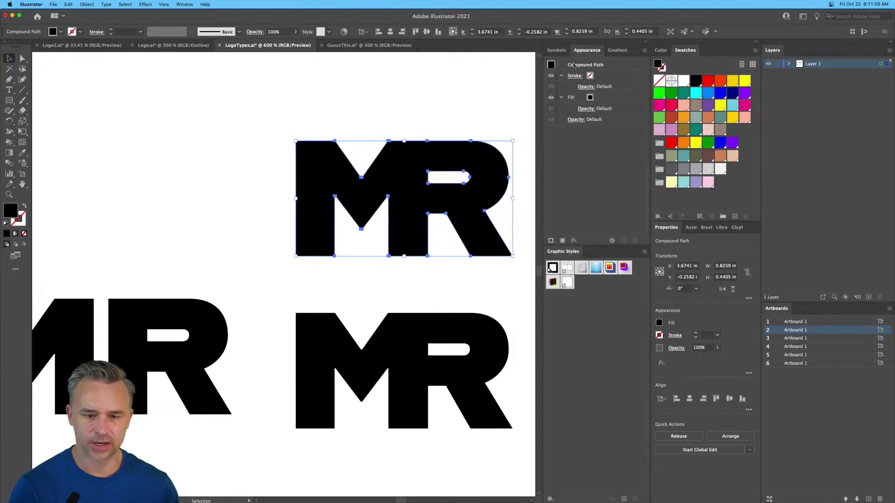
{"action": "left_click", "coordinate": [618, 50]}
{"action": "left_click", "coordinate": [587, 64]}
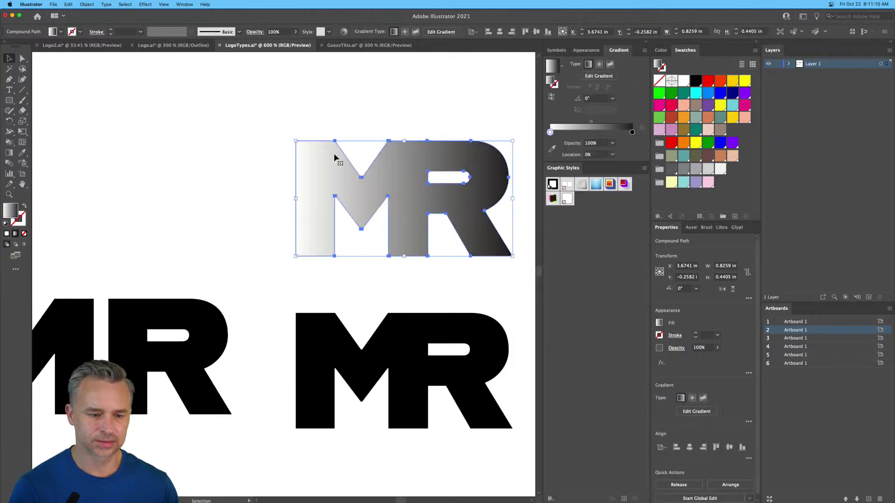
{"action": "left_click_drag", "start_coordinate": [304, 146], "coordinate": [261, 148]}
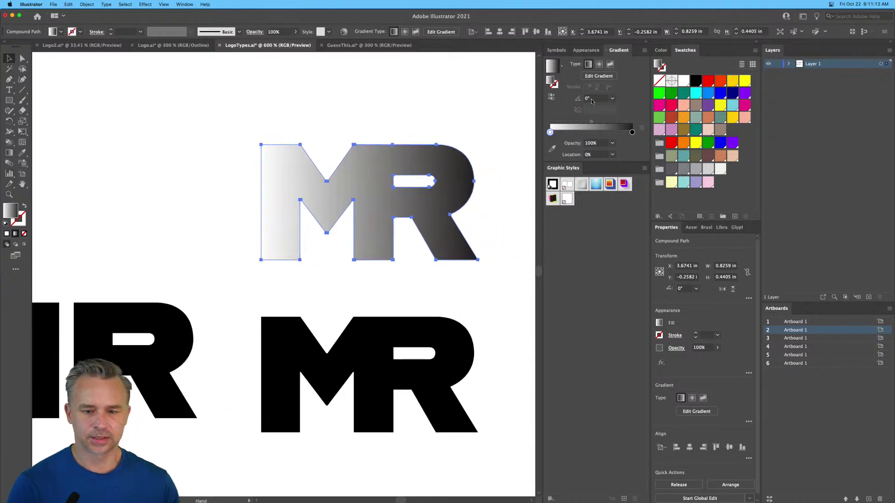
{"action": "double_click", "coordinate": [550, 132]}
{"action": "left_click", "coordinate": [587, 161]}
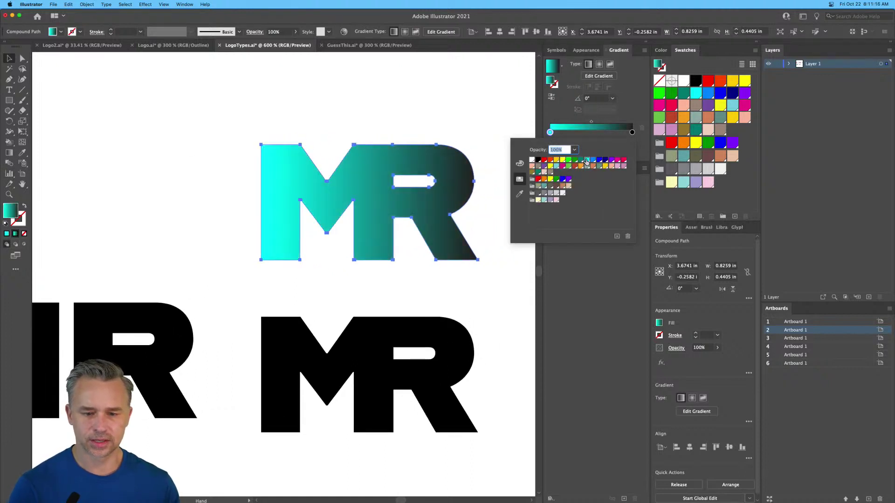
Step: Set the ending color stop of the MR shape's gradient to blue
{"action": "left_click", "coordinate": [631, 132]}
{"action": "left_click", "coordinate": [632, 132]}
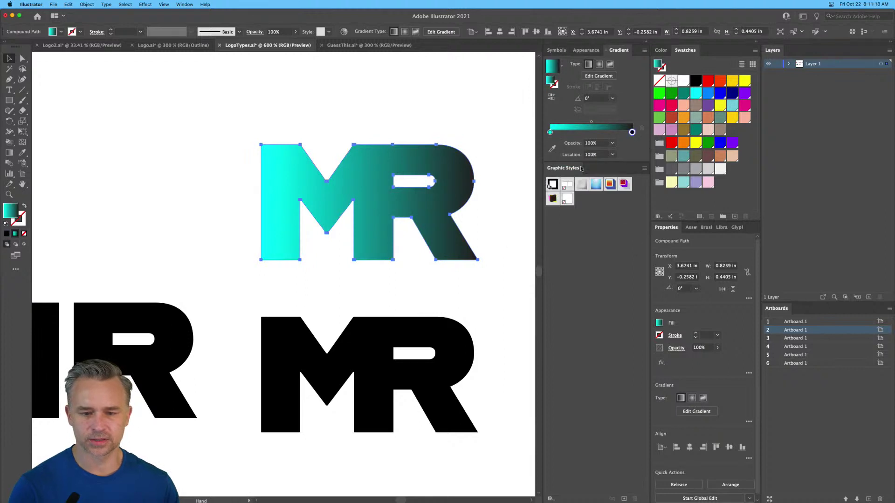
{"action": "double_click", "coordinate": [632, 132]}
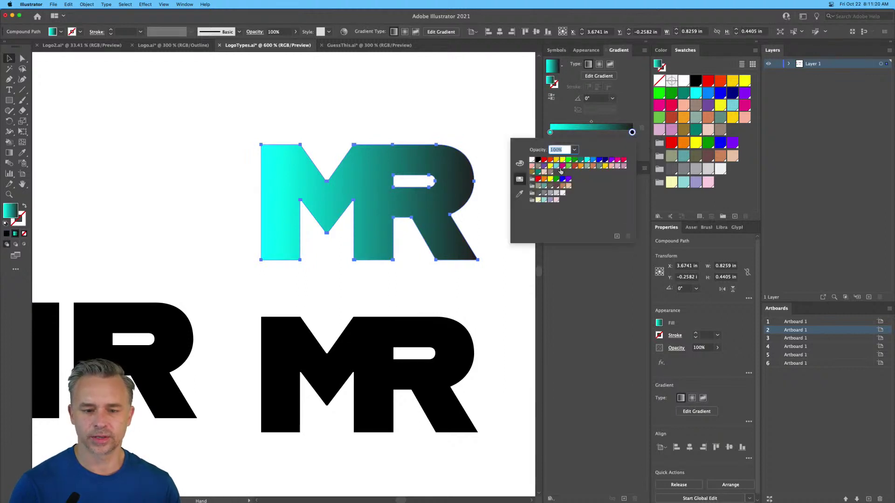
{"action": "left_click", "coordinate": [599, 161]}
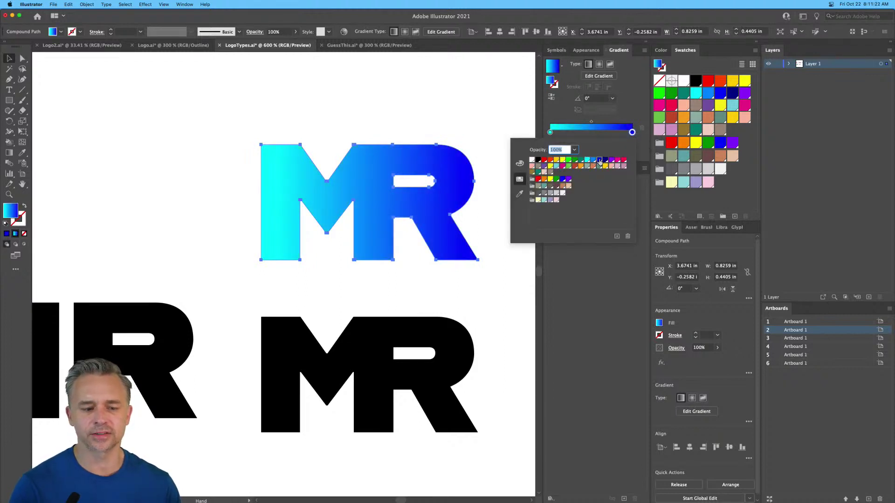
Step: Redirect the MR gradient diagonally from the M's upper left to the R's lower right at about -28°, and deselect the shape
{"action": "left_click", "coordinate": [9, 153]}
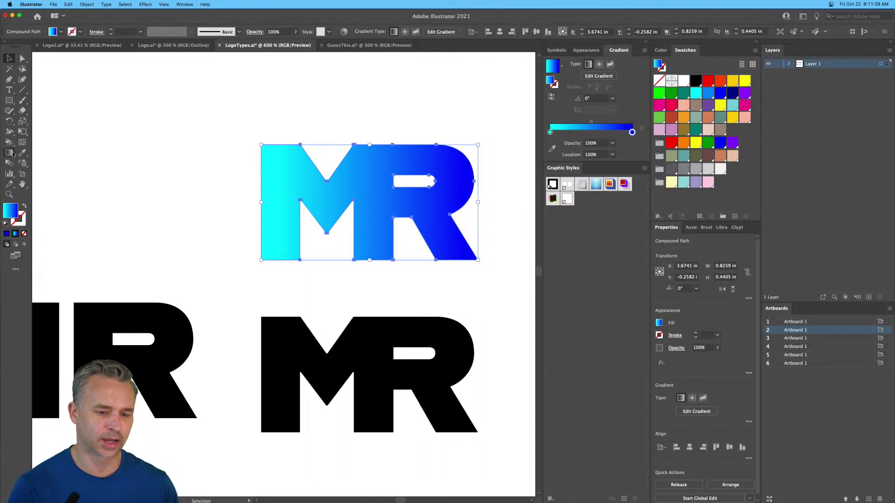
{"action": "left_click", "coordinate": [10, 153]}
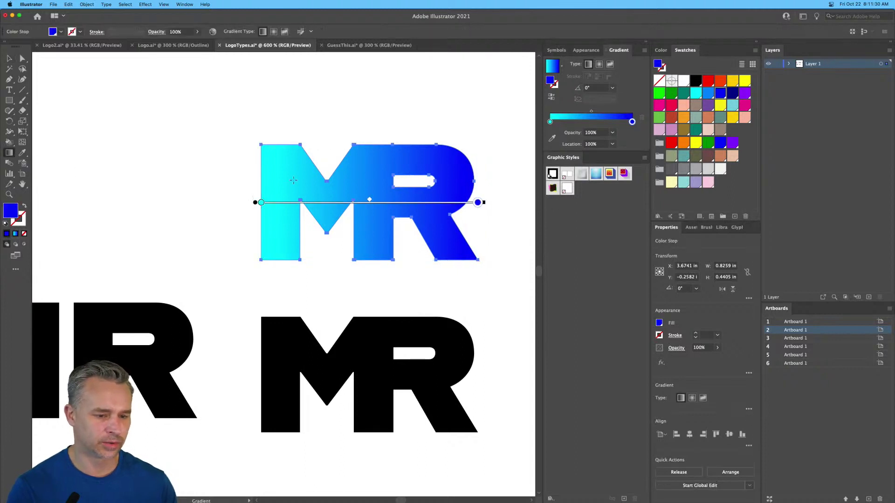
{"action": "left_click_drag", "start_coordinate": [278, 159], "coordinate": [465, 261]}
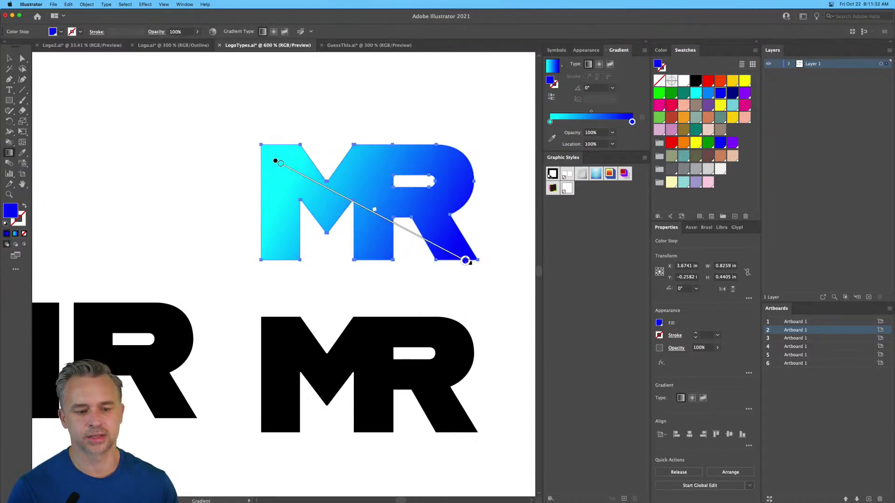
{"action": "left_click", "coordinate": [8, 58]}
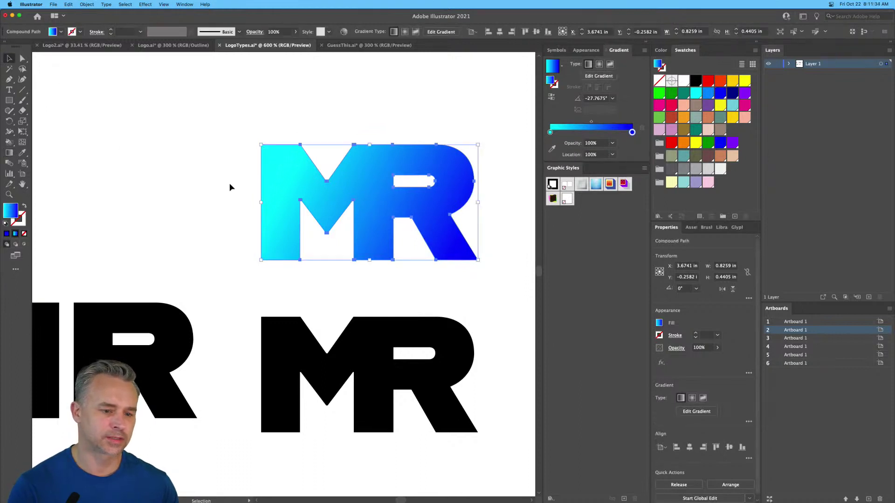
{"action": "left_click", "coordinate": [214, 152]}
{"action": "left_click_drag", "start_coordinate": [223, 148], "coordinate": [124, 146]}
{"action": "left_click_drag", "start_coordinate": [178, 99], "coordinate": [399, 431]}
{"action": "left_click_drag", "start_coordinate": [236, 356], "coordinate": [297, 318]}
{"action": "left_click", "coordinate": [127, 249]}
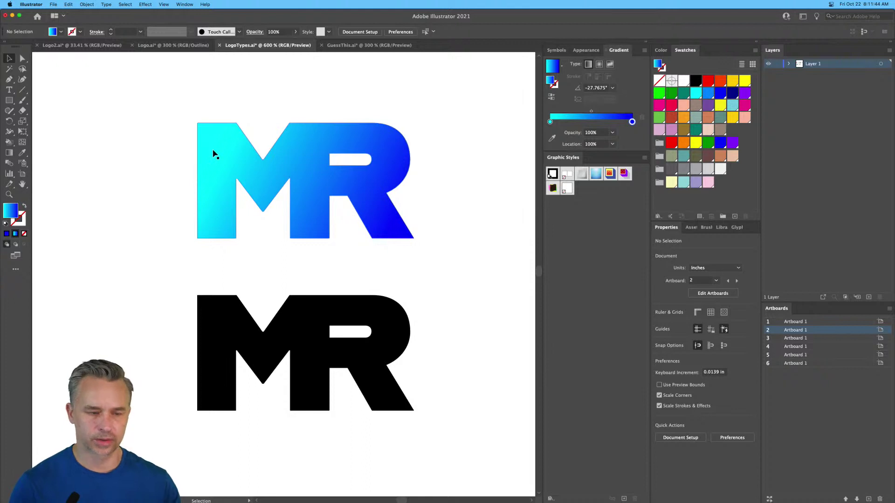
{"action": "key", "text": "super+equal"}
{"action": "left_click_drag", "start_coordinate": [89, 112], "coordinate": [88, 114]}
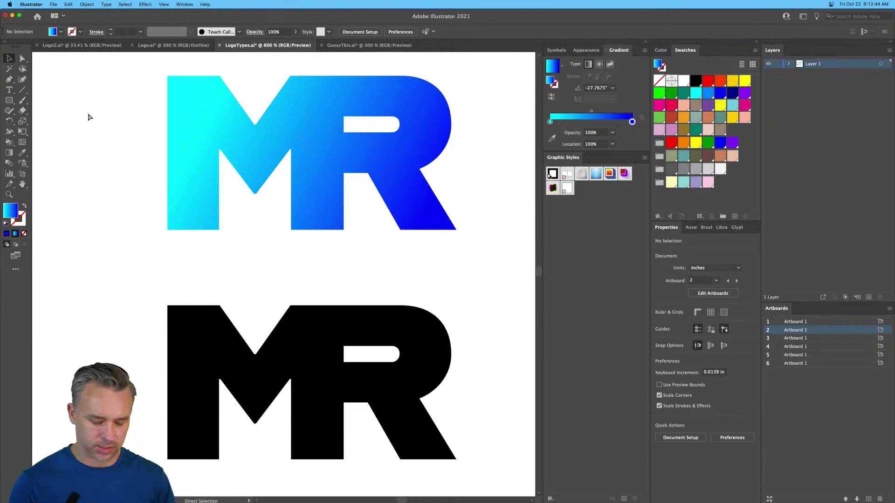
{"action": "key", "text": "alt+shift+super+s"}
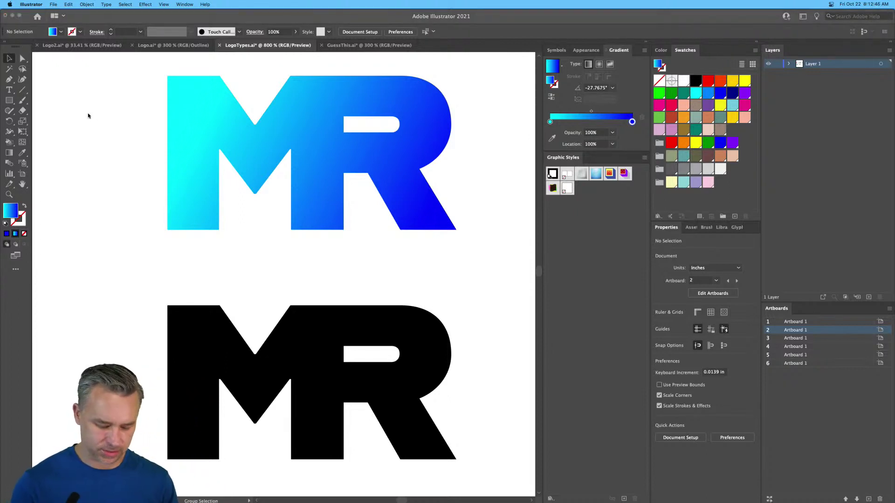
{"action": "key", "text": "Escape"}
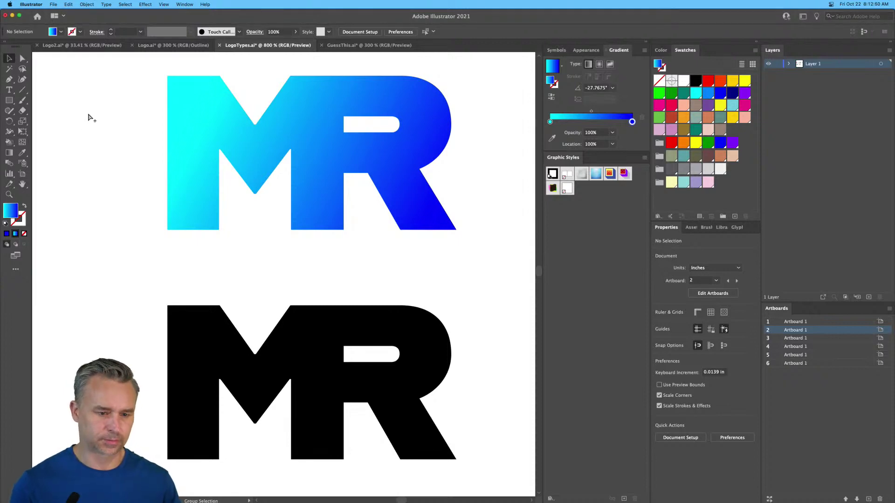
Step: Look over the Symbol or Icon logo examples and the Lettermark group, and collapse the expanded Gradient and Graphic Styles panels
{"action": "key", "text": "super+0"}
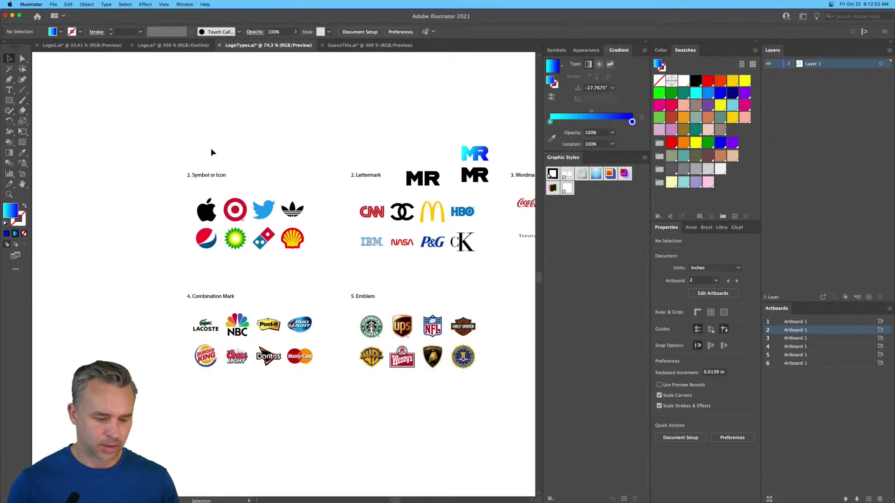
{"action": "key", "text": "super+equal"}
{"action": "key", "text": "super+equal"}
{"action": "key", "text": "super+equal"}
{"action": "left_click_drag", "start_coordinate": [251, 197], "coordinate": [365, 321]}
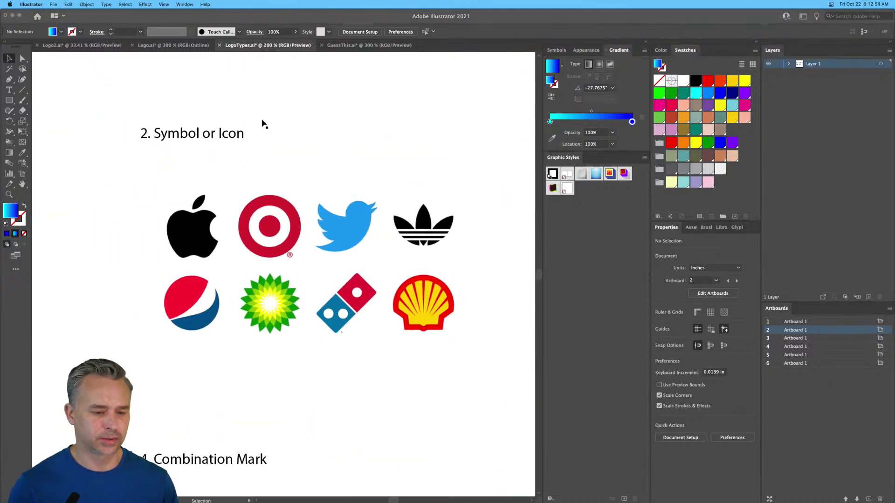
{"action": "scroll", "coordinate": [261, 134], "scroll_direction": "right", "scroll_amount": 4}
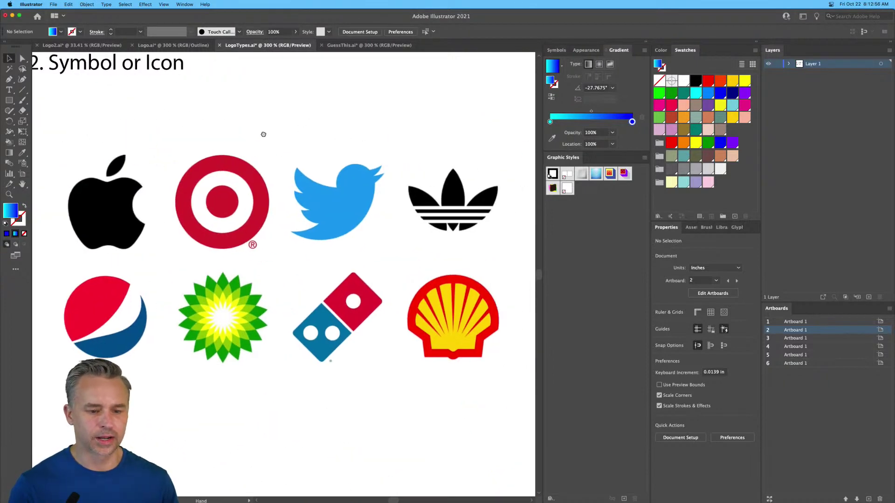
{"action": "scroll", "coordinate": [191, 172], "scroll_direction": "left", "scroll_amount": 2}
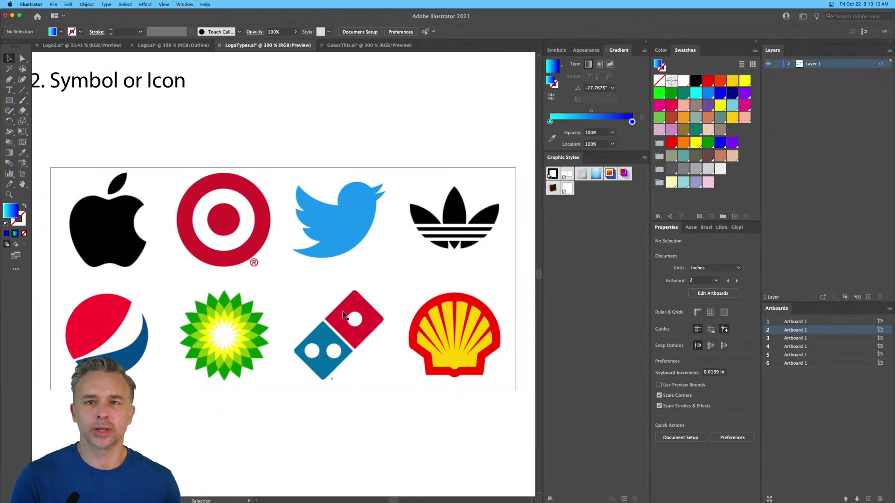
{"action": "left_click", "coordinate": [302, 441]}
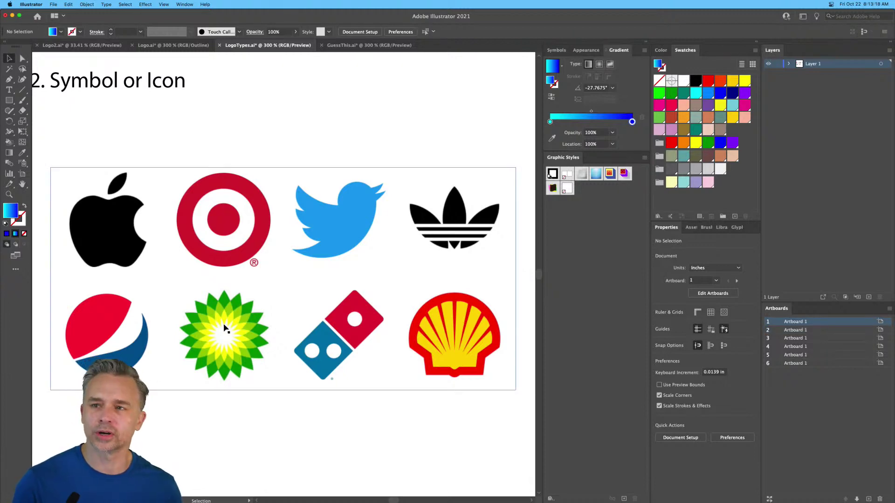
{"action": "left_click_drag", "start_coordinate": [495, 314], "coordinate": [86, 324]}
{"action": "left_click_drag", "start_coordinate": [323, 323], "coordinate": [88, 345]}
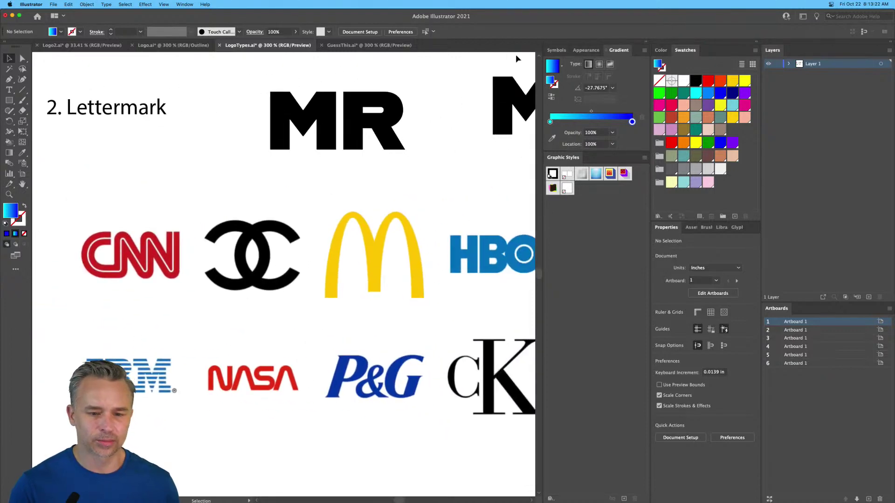
{"action": "left_click", "coordinate": [645, 45]}
{"action": "left_click_drag", "start_coordinate": [176, 164], "coordinate": [214, 178]}
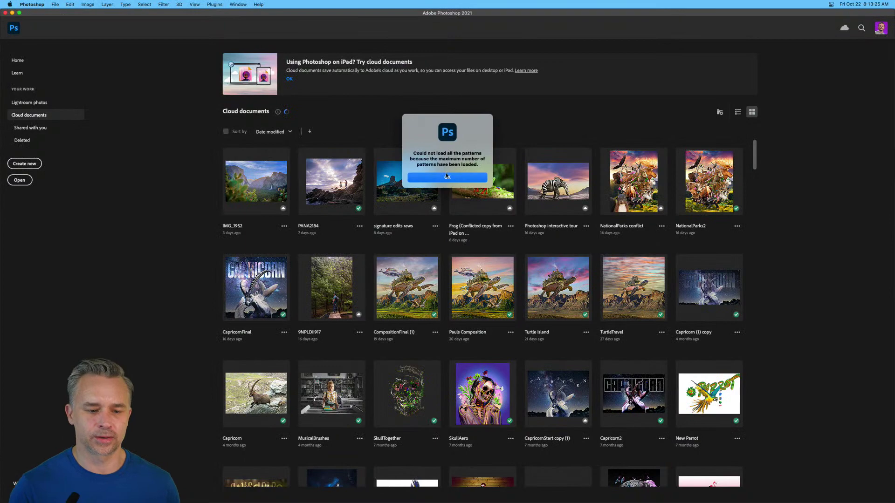
{"action": "left_click", "coordinate": [446, 177]}
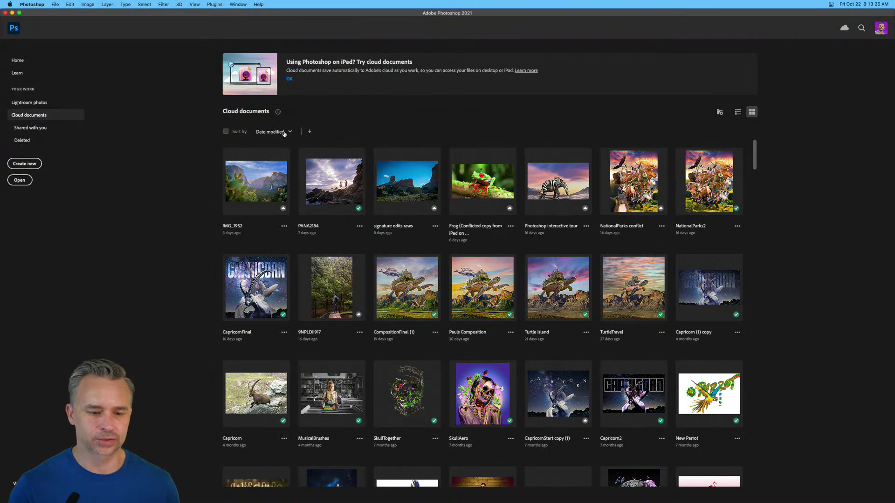
{"action": "left_click", "coordinate": [12, 13]}
Step: Add the text SONOS in 20 pt Alfarn Regular above the Wordmark logo examples
{"action": "scroll", "coordinate": [175, 170], "scroll_direction": "right", "scroll_amount": 8}
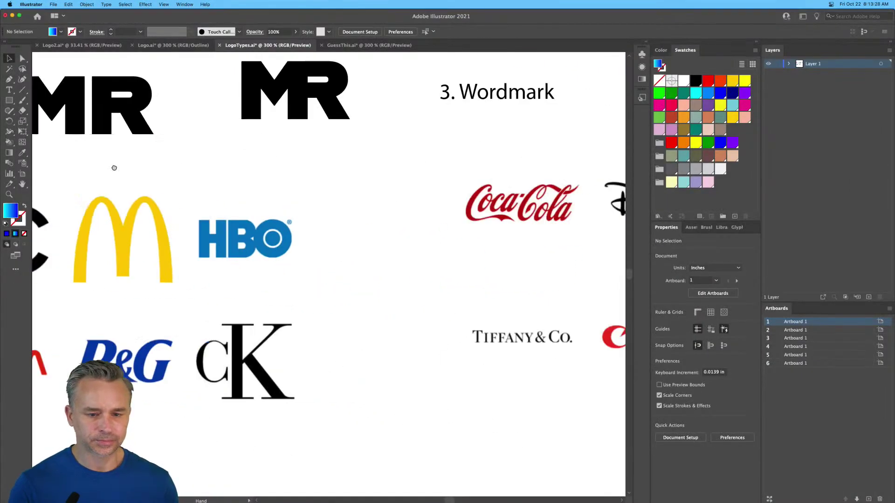
{"action": "left_click_drag", "start_coordinate": [481, 204], "coordinate": [190, 232]}
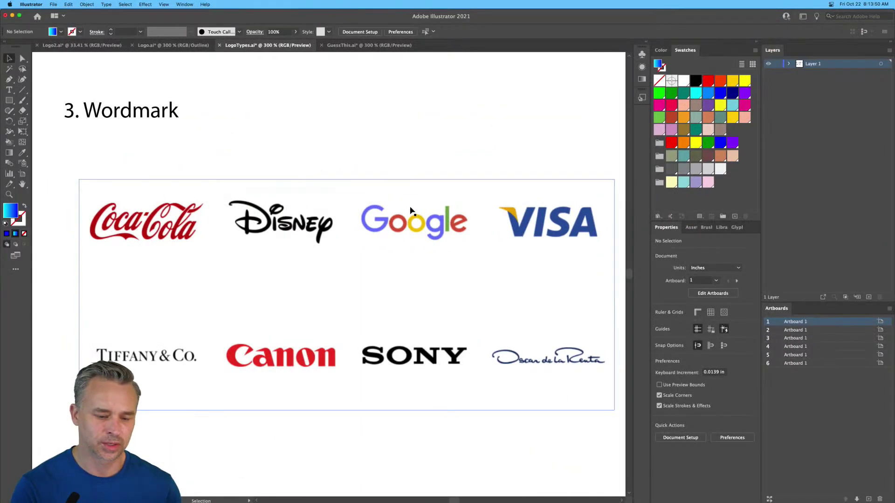
{"action": "left_click", "coordinate": [404, 441]}
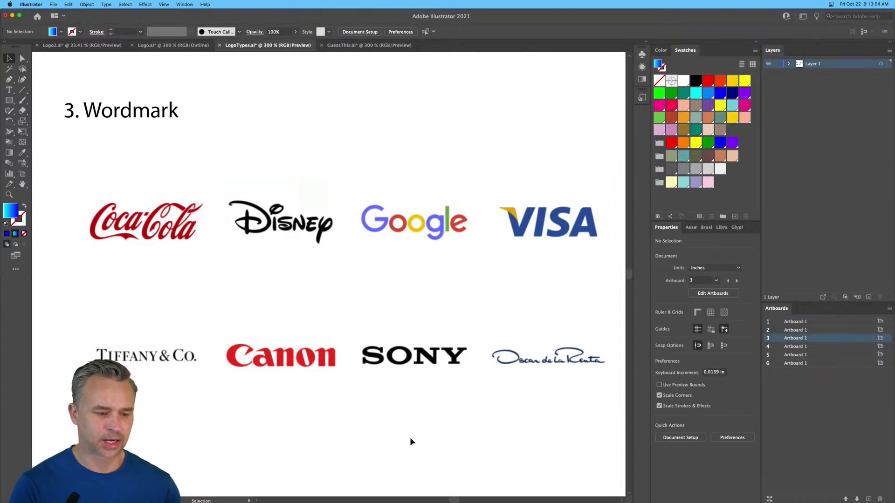
{"action": "left_click_drag", "start_coordinate": [520, 362], "coordinate": [498, 352]}
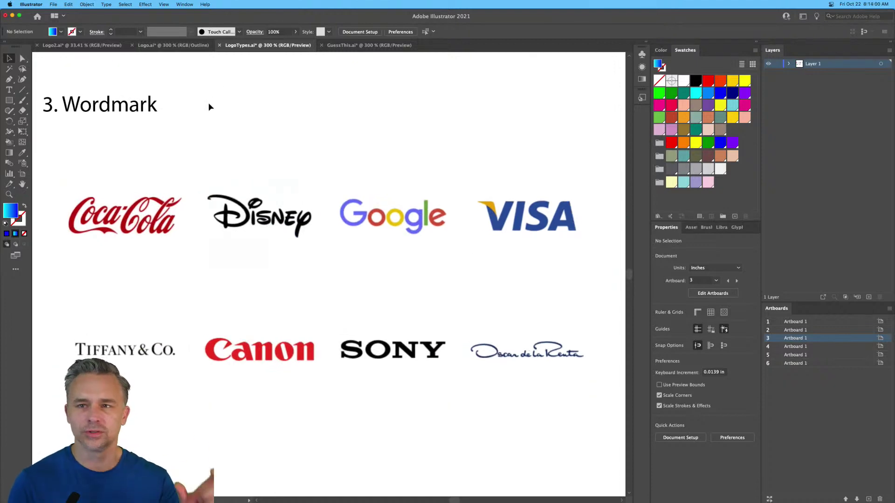
{"action": "left_click", "coordinate": [9, 89]}
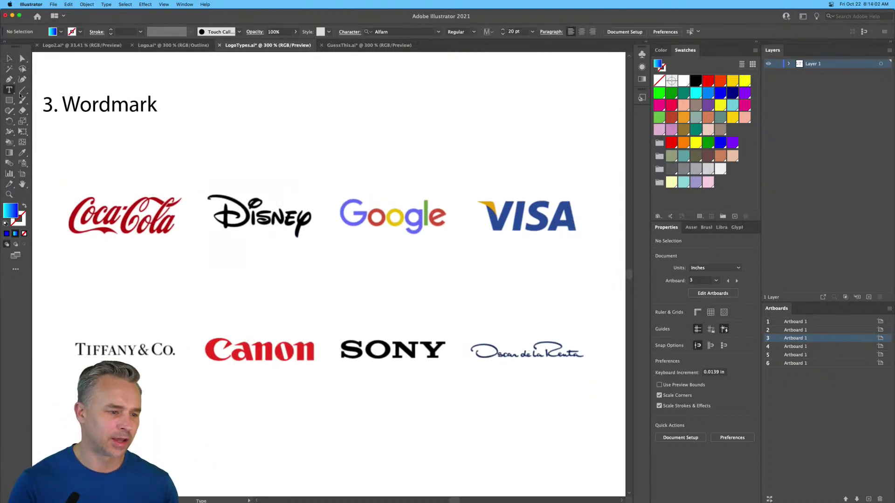
{"action": "left_click", "coordinate": [314, 122]}
{"action": "type", "text": "SONOS"}
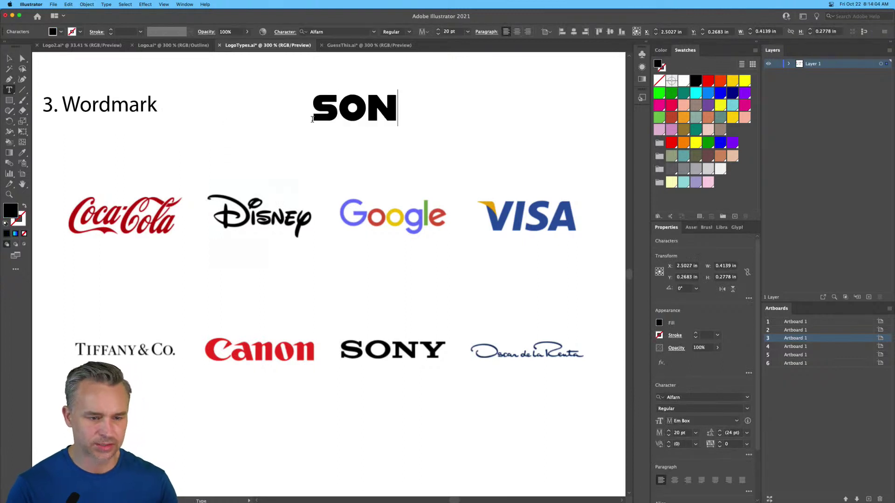
{"action": "left_click", "coordinate": [8, 58]}
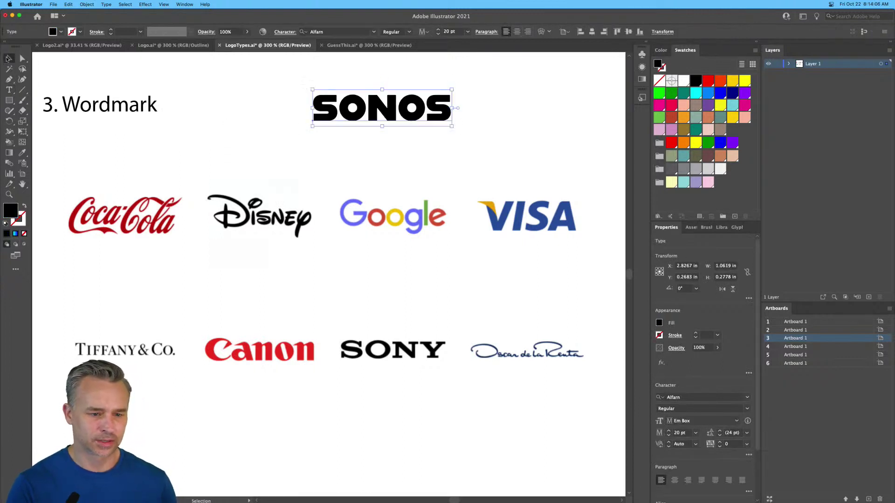
Step: Move the SONOS text about 0.06 in up and 0.06 in to the right
{"action": "key", "text": "super+equal"}
{"action": "key", "text": "super+equal"}
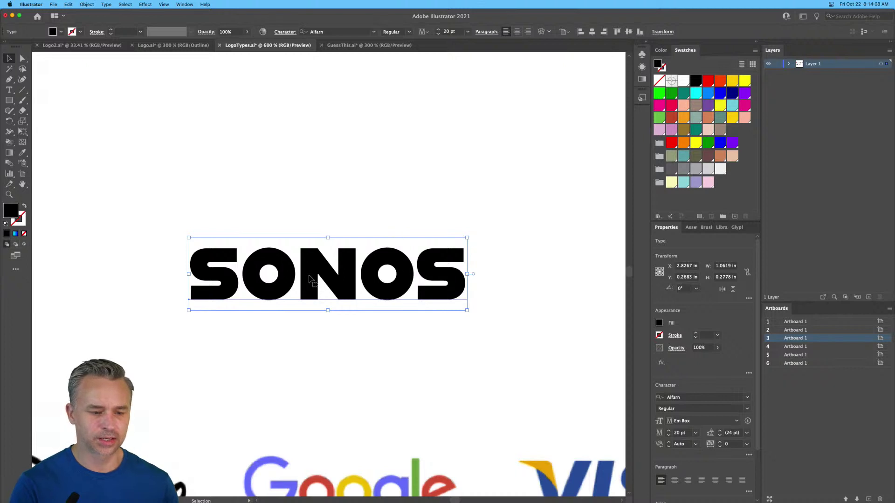
{"action": "left_click_drag", "start_coordinate": [311, 285], "coordinate": [328, 268]}
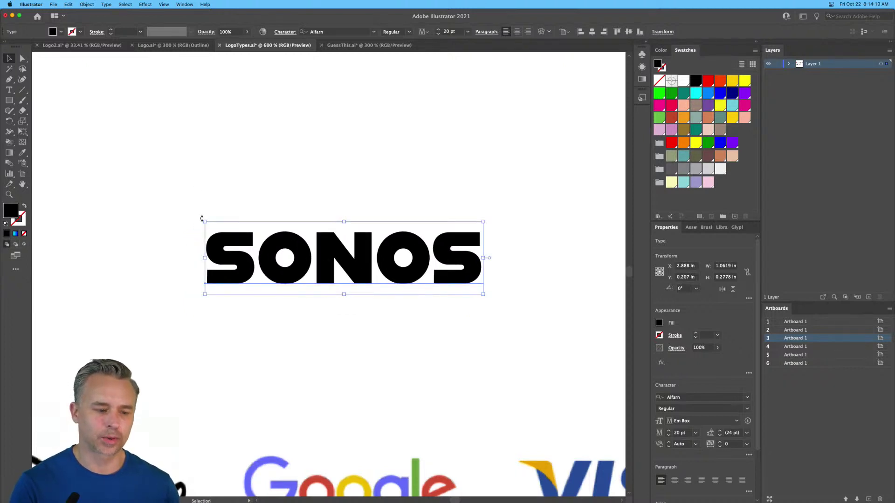
Step: Try rotating the SONOS text by 180° and turn it back to its starting orientation
{"action": "left_click_drag", "start_coordinate": [202, 219], "coordinate": [421, 254]}
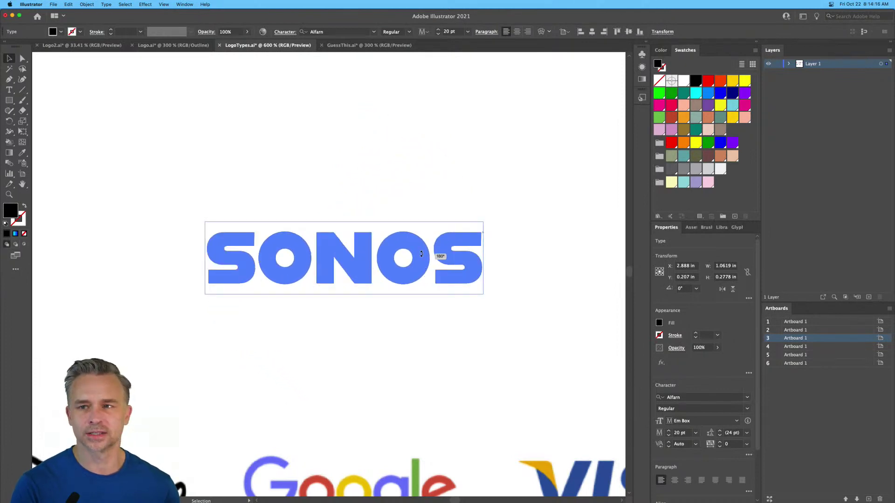
{"action": "left_click_drag", "start_coordinate": [421, 254], "coordinate": [198, 226]}
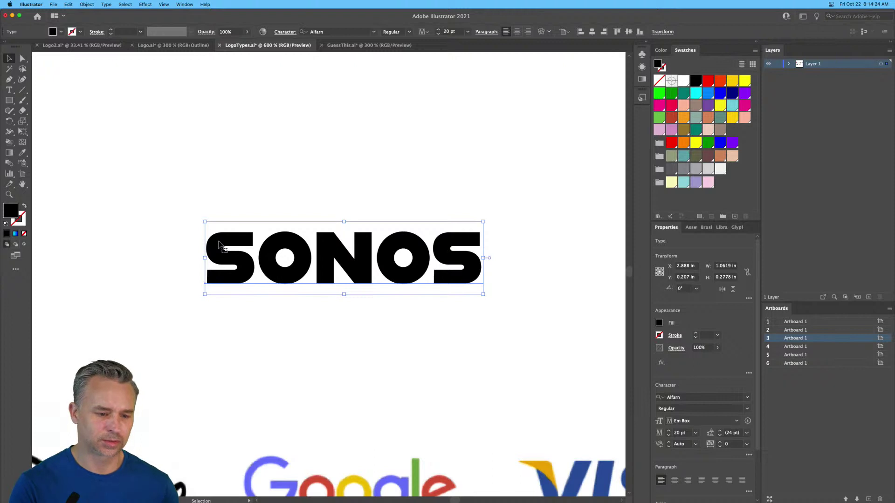
Step: Duplicate the SONOS text below the original, fill the copy with cyan, and move it up to partly overlap behind the black text
{"action": "left_click_drag", "start_coordinate": [219, 244], "coordinate": [223, 313]}
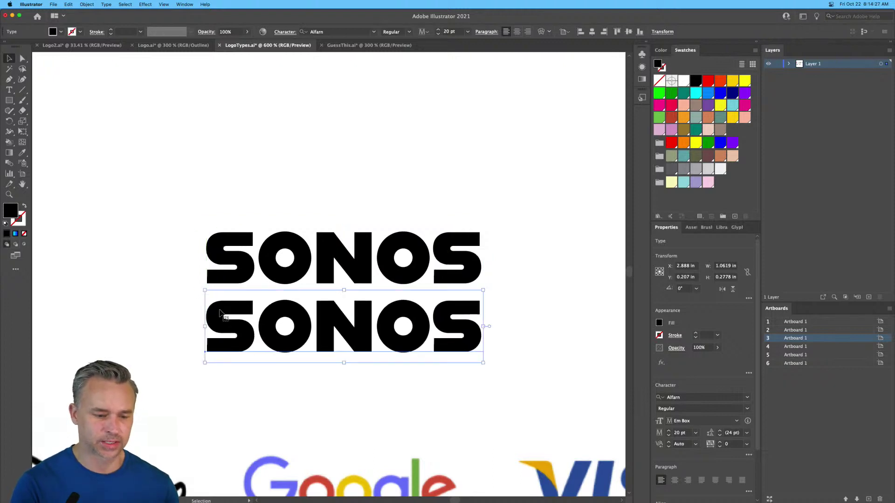
{"action": "left_click", "coordinate": [696, 93]}
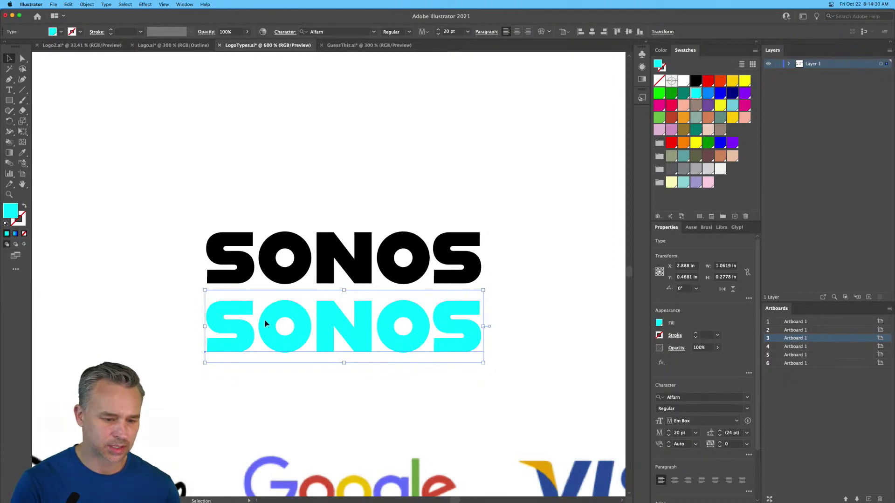
{"action": "left_click_drag", "start_coordinate": [265, 323], "coordinate": [262, 279]}
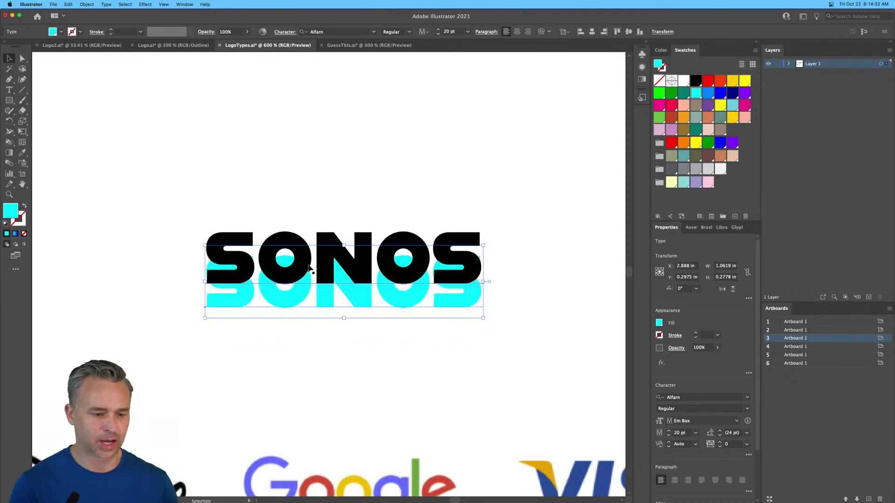
Step: Try rotating the cyan SONOS copy by a few degrees behind the black text, and undo the rotation
{"action": "left_click_drag", "start_coordinate": [201, 241], "coordinate": [375, 306]}
{"action": "left_click_drag", "start_coordinate": [133, 190], "coordinate": [364, 167]}
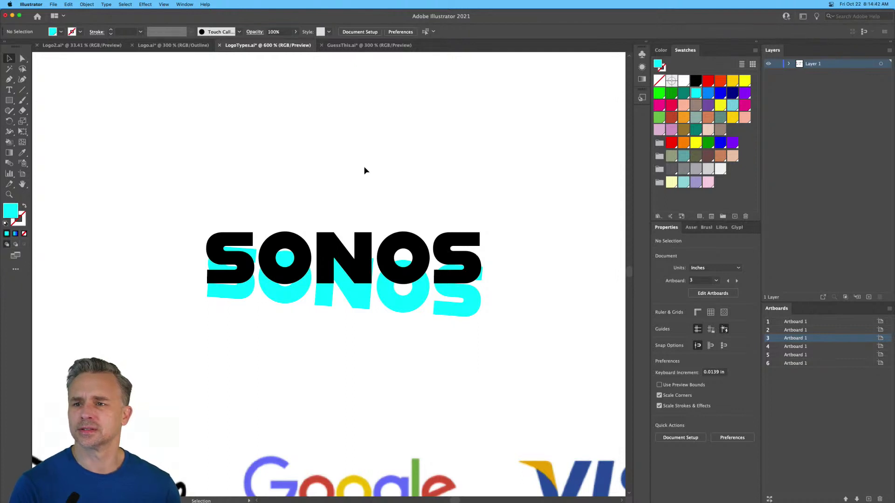
{"action": "key", "text": "super+z"}
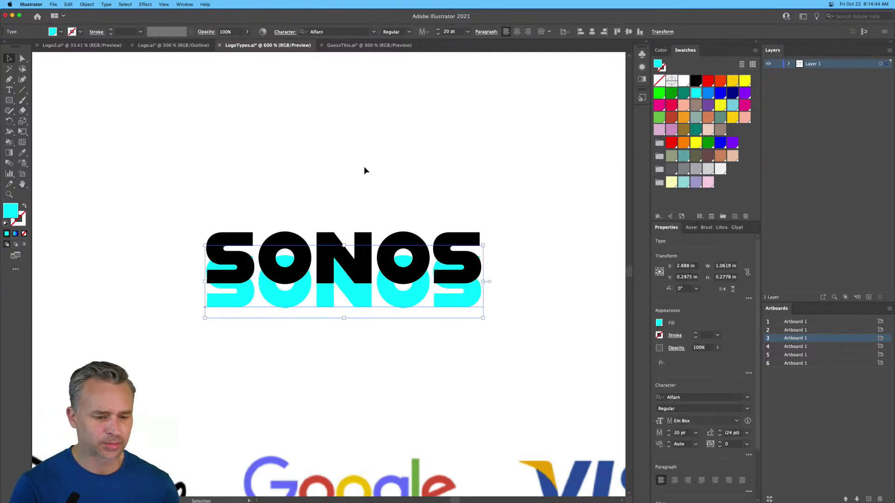
Step: Move the black SONOS text about 0.27 in up, clear of the cyan copy, and blend the two texts together
{"action": "left_click", "coordinate": [319, 243]}
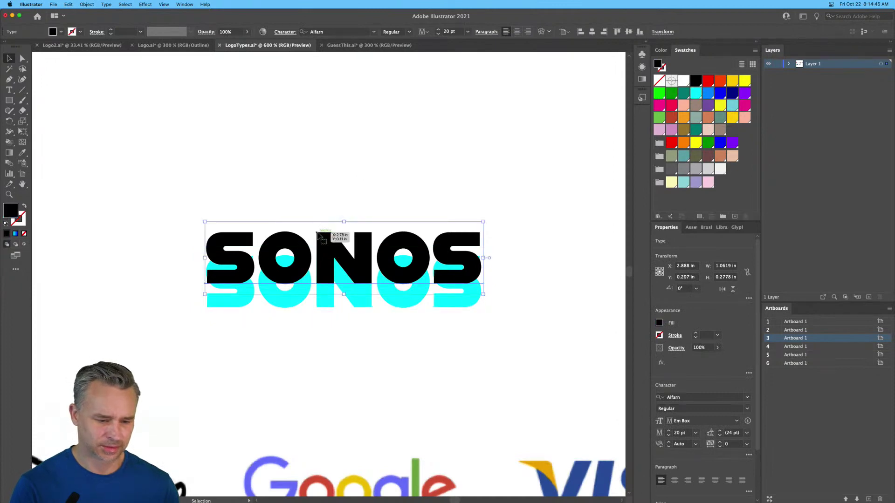
{"action": "left_click_drag", "start_coordinate": [320, 243], "coordinate": [320, 171]}
{"action": "left_click_drag", "start_coordinate": [155, 131], "coordinate": [552, 333]}
{"action": "left_click", "coordinate": [10, 163]}
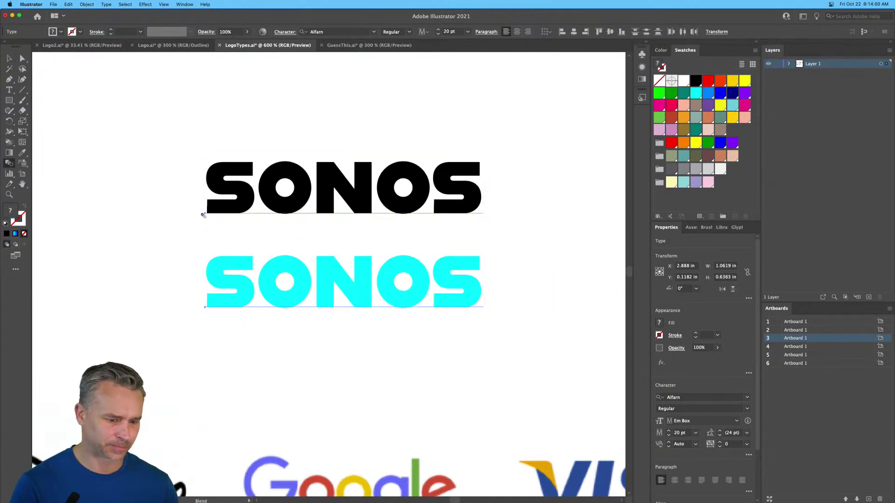
{"action": "left_click", "coordinate": [205, 214]}
{"action": "left_click", "coordinate": [205, 307]}
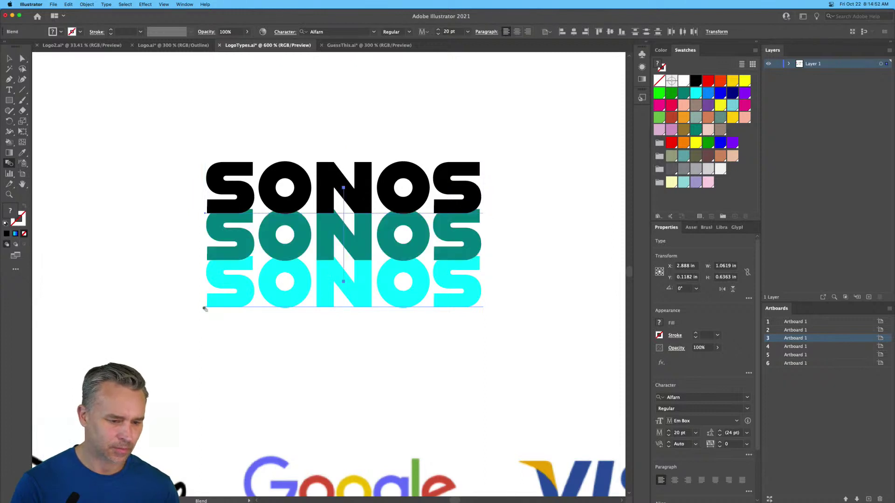
Step: Set the SONOS blend's spacing to 160 specified steps and deselect the blend
{"action": "double_click", "coordinate": [8, 165]}
{"action": "left_click", "coordinate": [518, 219]}
{"action": "left_click", "coordinate": [531, 235]}
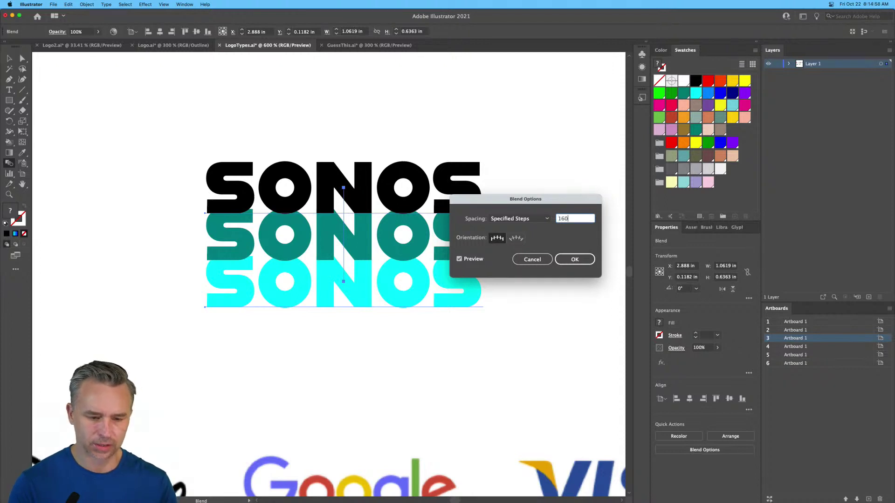
{"action": "key", "text": "Return"}
{"action": "key", "text": "v"}
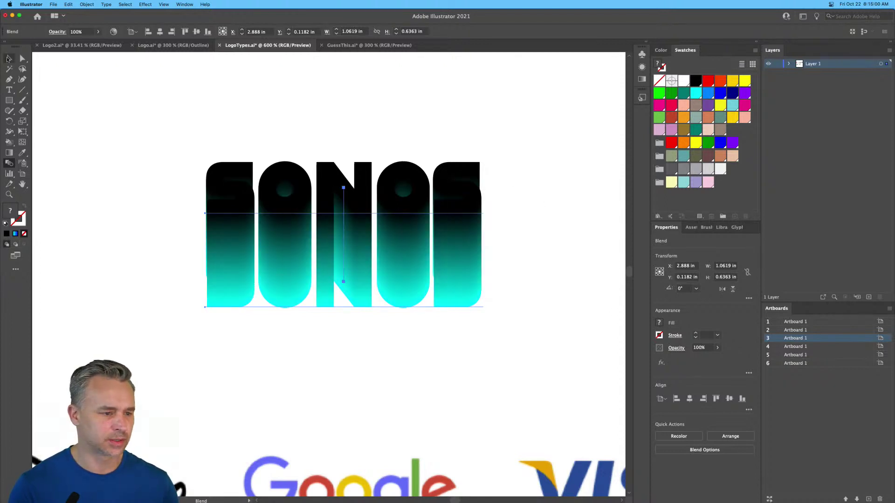
{"action": "left_click", "coordinate": [143, 107]}
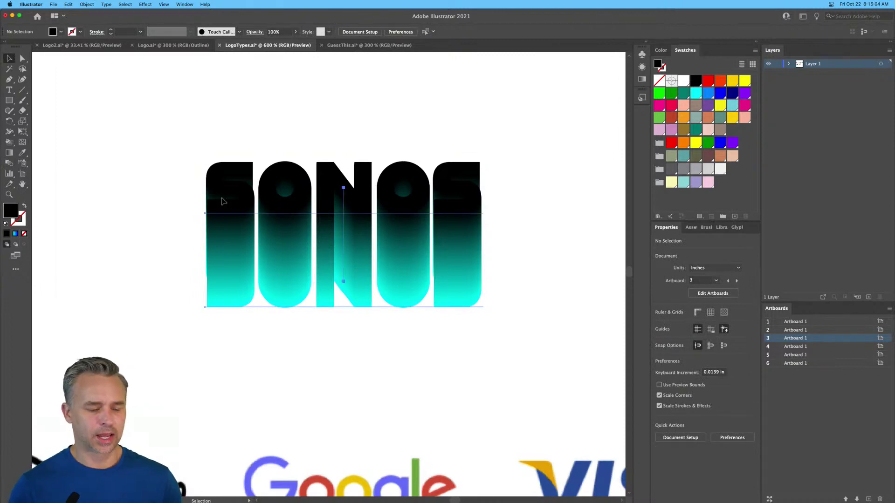
Step: Select only the cyan end text inside the blend and rotate it to about 2.6°
{"action": "left_click", "coordinate": [224, 201]}
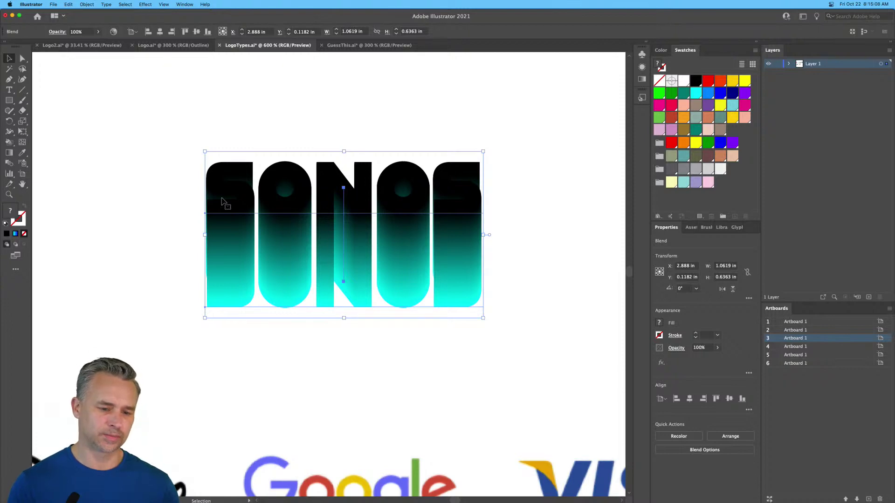
{"action": "left_click", "coordinate": [22, 58]}
{"action": "left_click", "coordinate": [72, 192]}
{"action": "left_click", "coordinate": [264, 293]}
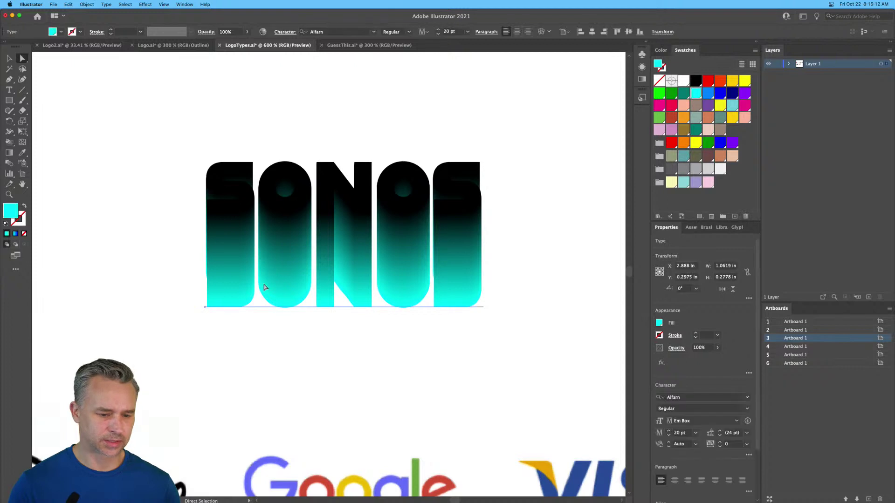
{"action": "key", "text": "v"}
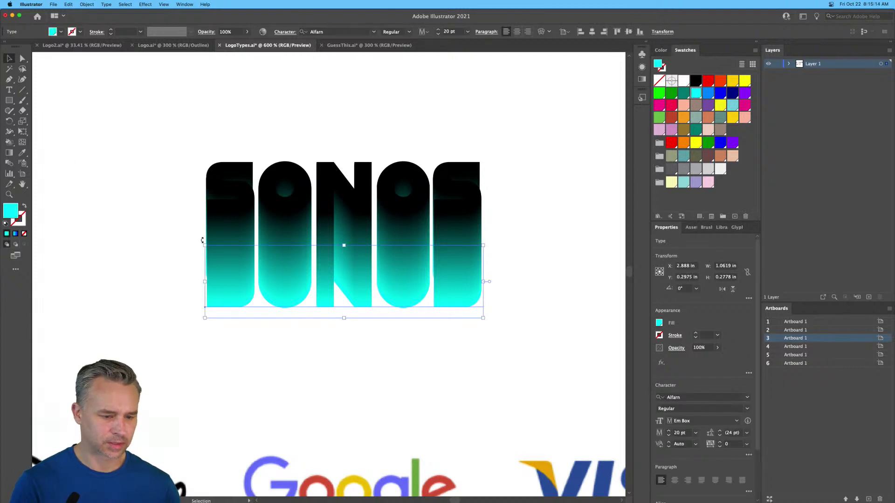
{"action": "left_click_drag", "start_coordinate": [201, 241], "coordinate": [380, 333]}
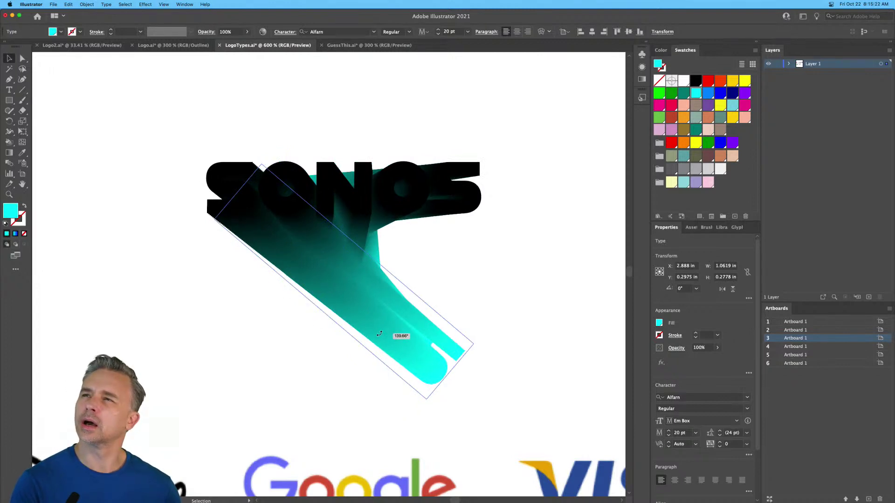
{"action": "left_click_drag", "start_coordinate": [379, 334], "coordinate": [180, 245]}
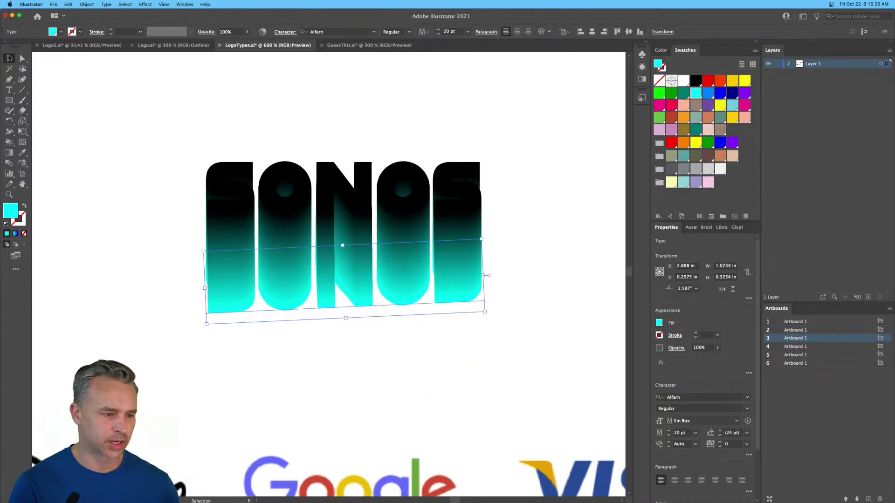
Step: Copy the black SONOS text from inside the blend and paste it as a separate text outside the blend
{"action": "double_click", "coordinate": [319, 185]}
{"action": "key", "text": "a"}
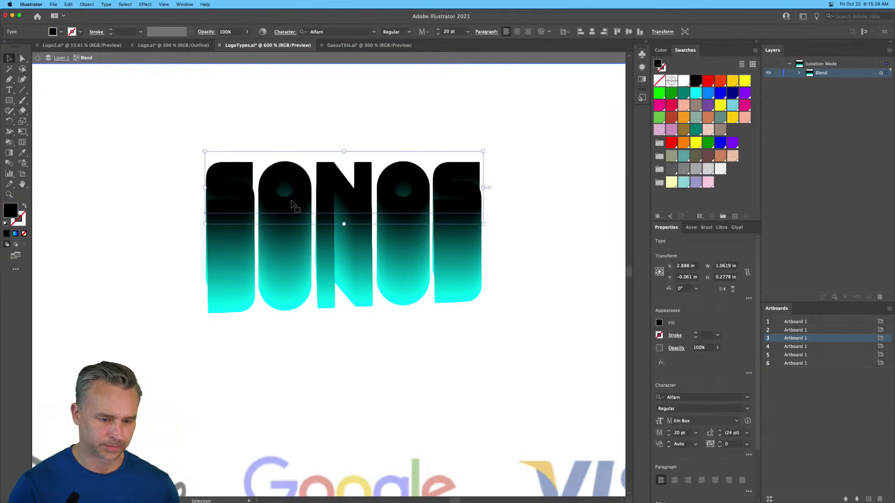
{"action": "key", "text": "super+c"}
{"action": "double_click", "coordinate": [136, 178]}
{"action": "key", "text": "super+v"}
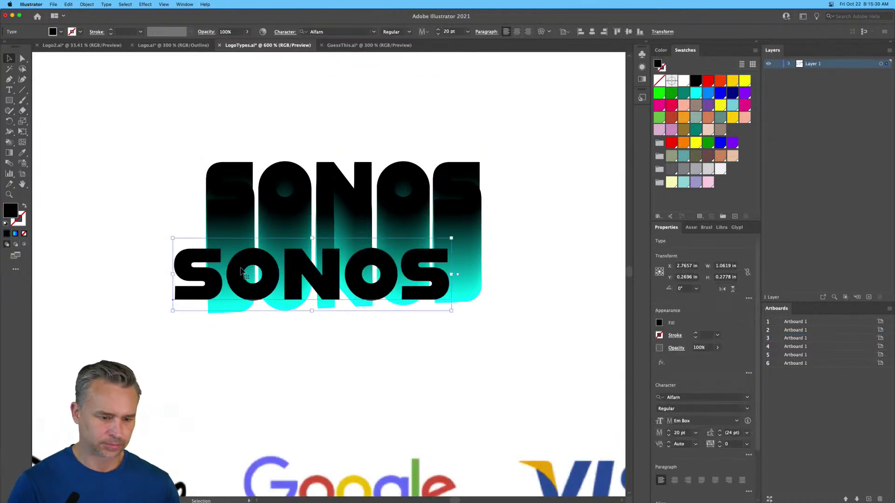
Step: Fill the pasted SONOS text with white and place it over the blend's black text with a slight offset
{"action": "left_click", "coordinate": [682, 81]}
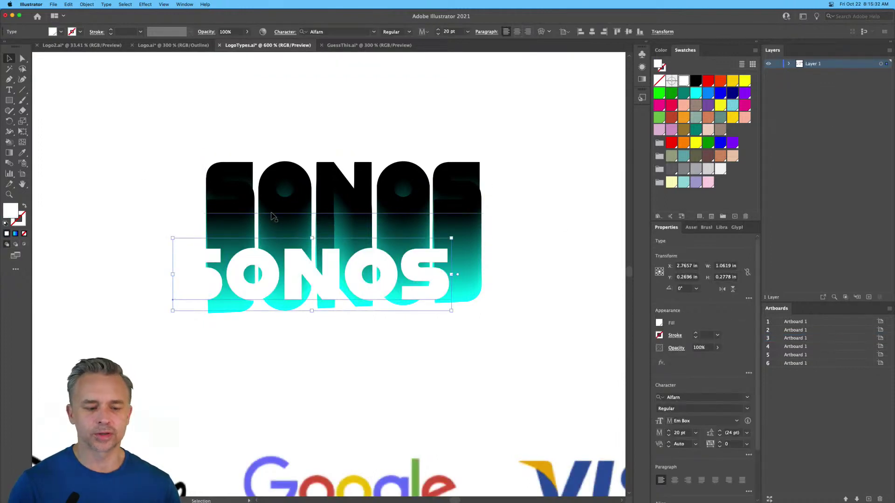
{"action": "left_click_drag", "start_coordinate": [290, 259], "coordinate": [320, 177]}
{"action": "key", "text": "Left"}
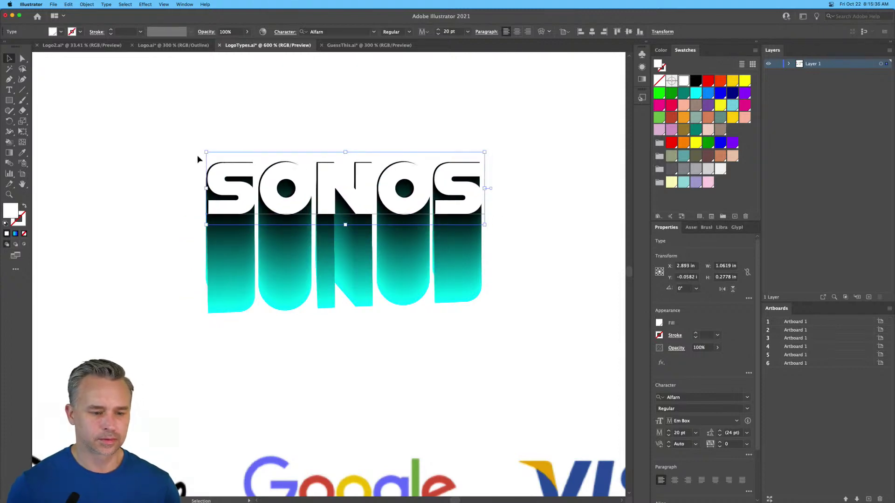
{"action": "left_click", "coordinate": [142, 154]}
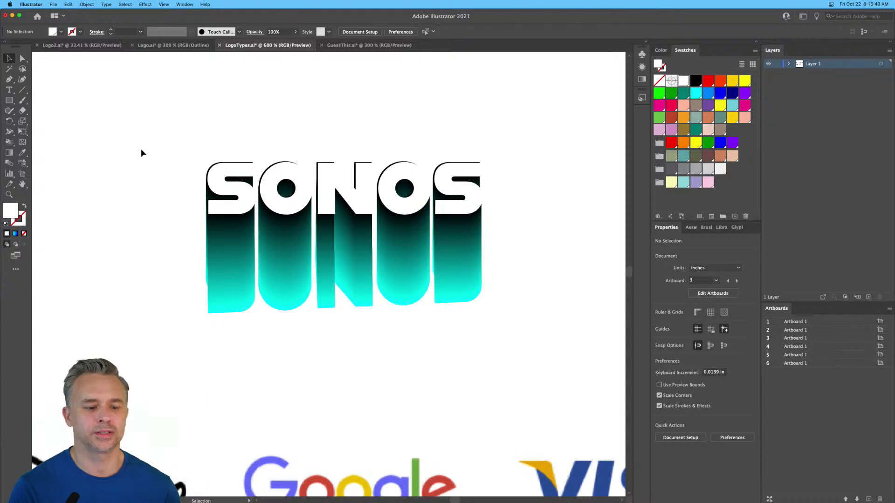
Step: Curve the blend's spine by converting its lower end point with the Anchor Point tool and pulling out long direction handles
{"action": "left_click", "coordinate": [305, 265]}
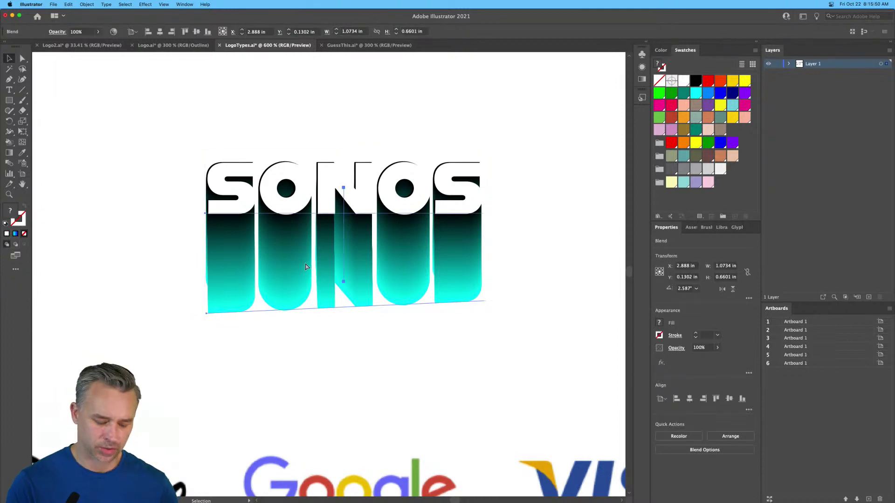
{"action": "key", "text": "super+equal"}
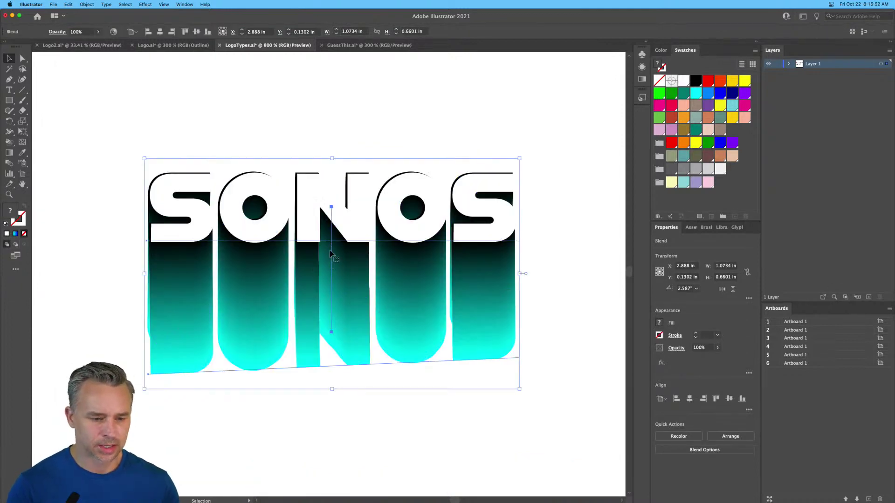
{"action": "key", "text": "a"}
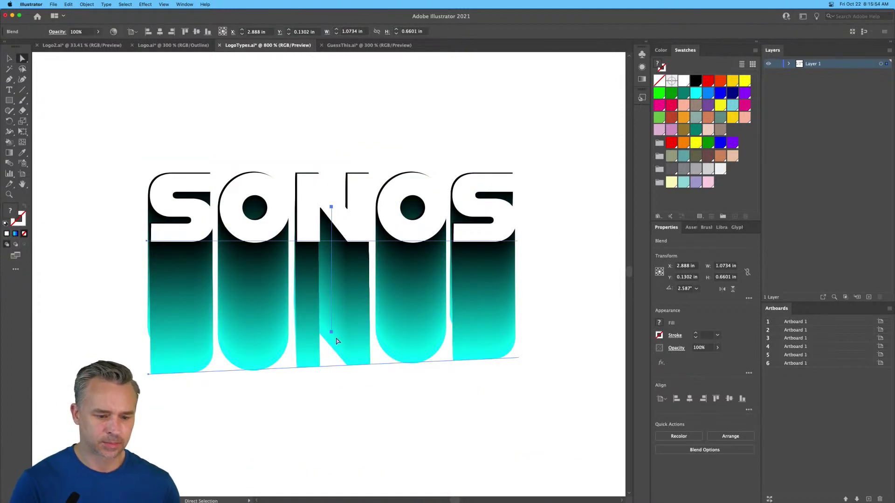
{"action": "left_click", "coordinate": [330, 332]}
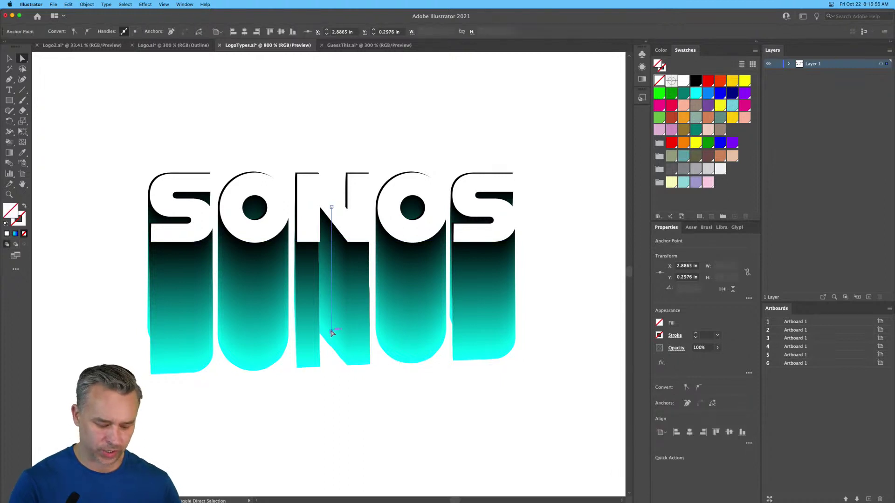
{"action": "key", "text": "shift+c"}
{"action": "left_click_drag", "start_coordinate": [331, 332], "coordinate": [292, 320]}
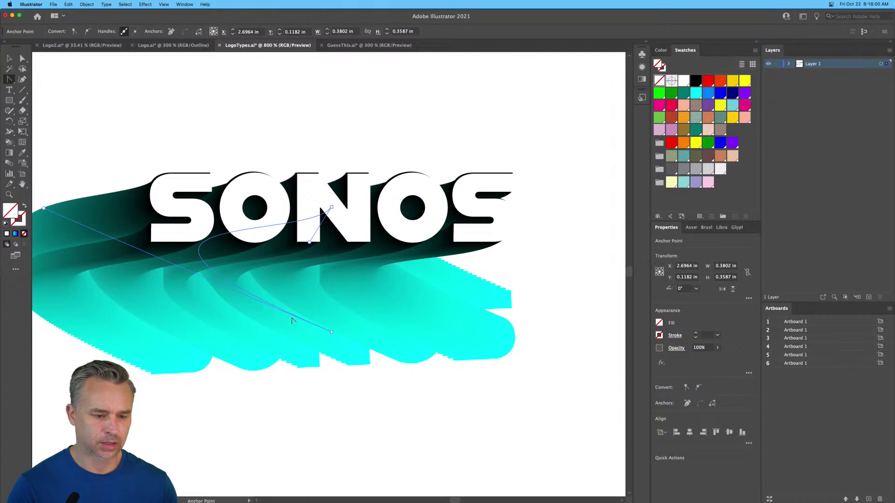
{"action": "left_click_drag", "start_coordinate": [179, 271], "coordinate": [270, 241]}
{"action": "left_click_drag", "start_coordinate": [136, 179], "coordinate": [161, 335]}
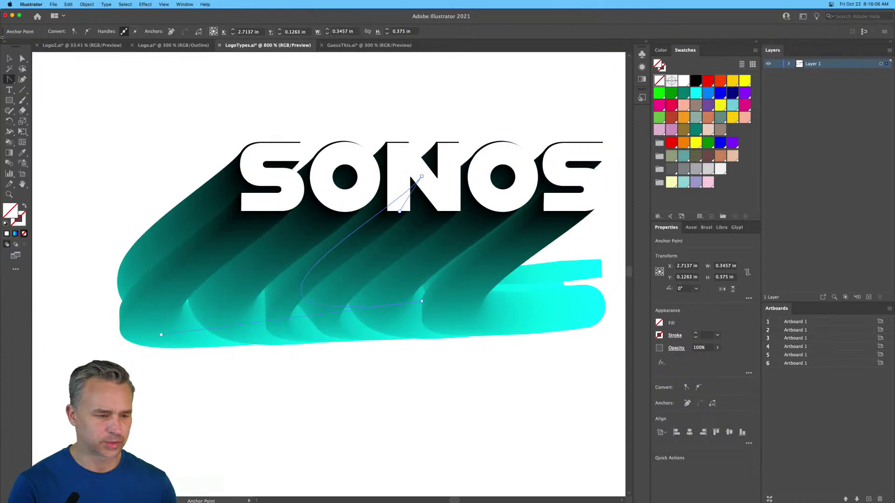
Step: Isolate the blend and rotate its cyan end text to about 175°
{"action": "key", "text": "v"}
{"action": "left_click", "coordinate": [546, 301]}
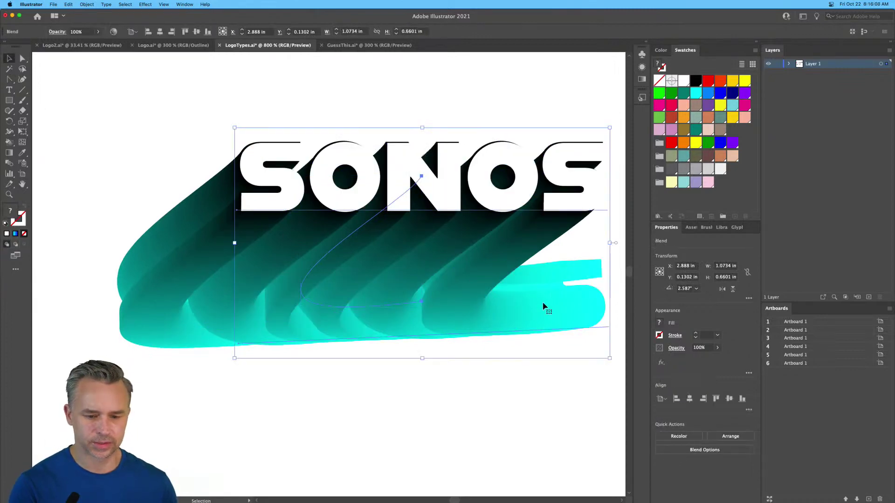
{"action": "double_click", "coordinate": [540, 304]}
{"action": "left_click", "coordinate": [539, 303]}
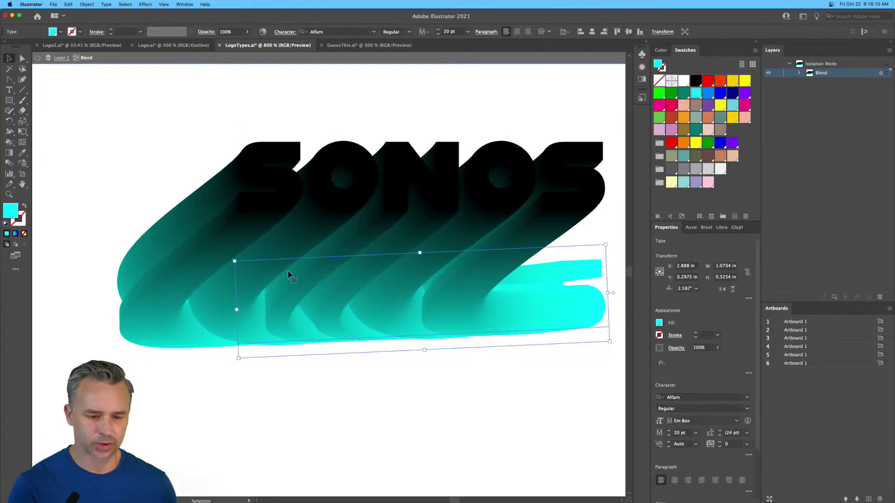
{"action": "left_click_drag", "start_coordinate": [231, 261], "coordinate": [470, 318]}
{"action": "left_click_drag", "start_coordinate": [464, 323], "coordinate": [463, 322]}
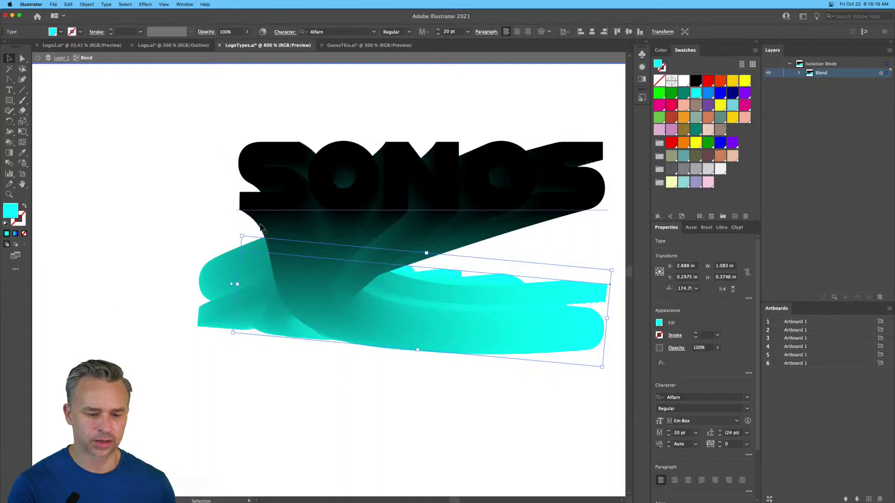
Step: Add an anchor point at the bend of the blend's spine and move it about 0.14 in left and 0.14 in down
{"action": "left_click", "coordinate": [23, 60]}
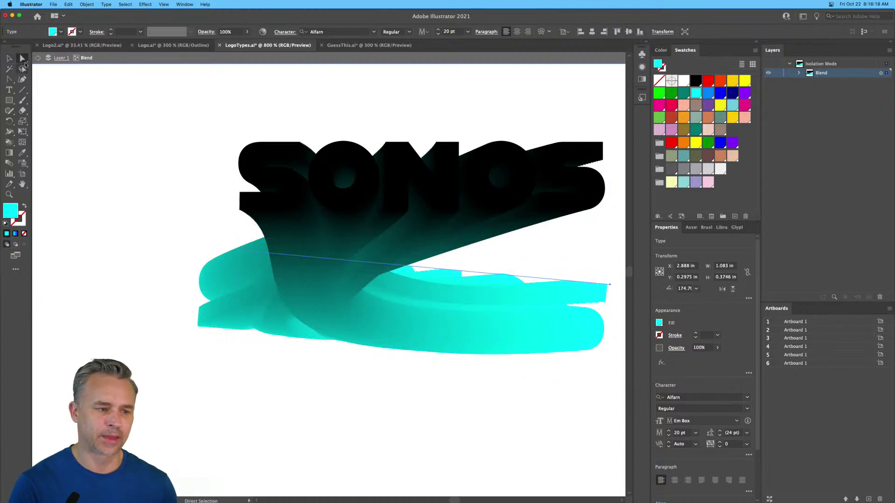
{"action": "left_click", "coordinate": [312, 301]}
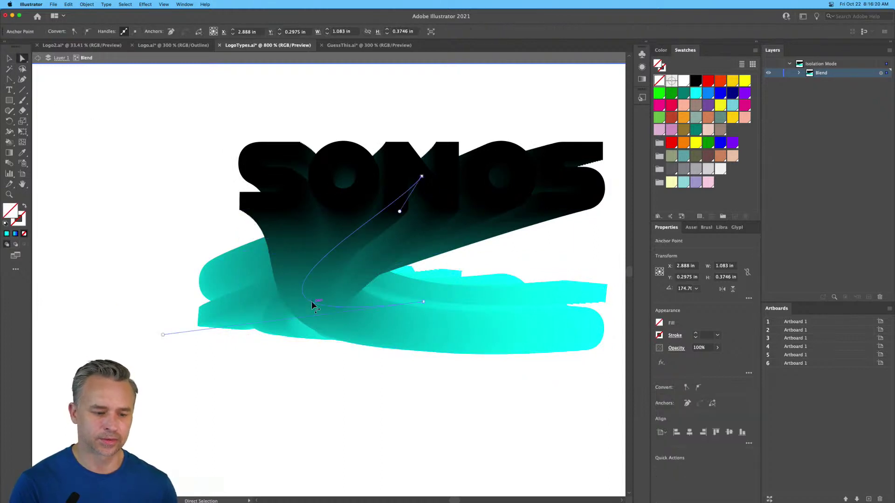
{"action": "key", "text": "p"}
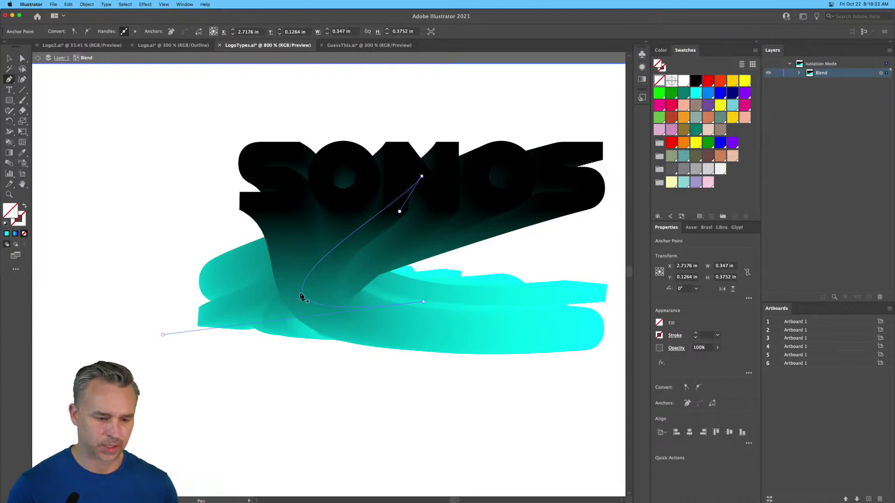
{"action": "left_click", "coordinate": [304, 297]}
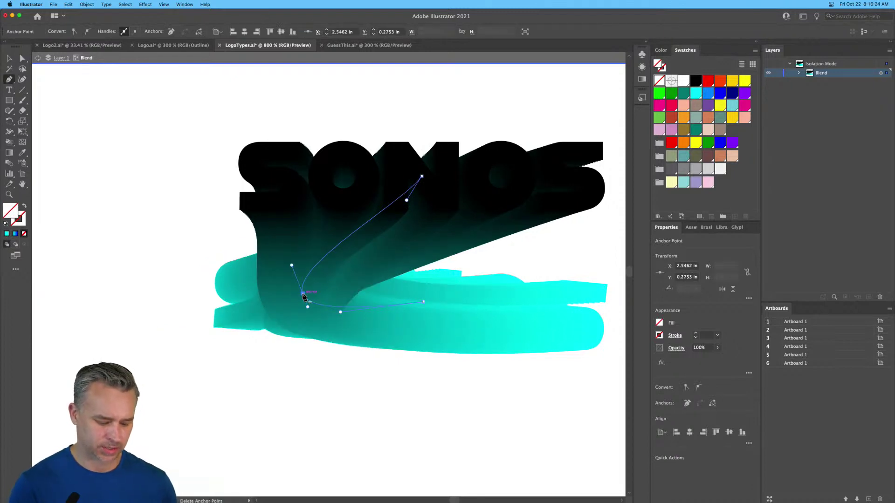
{"action": "left_click_drag", "start_coordinate": [300, 296], "coordinate": [252, 343]}
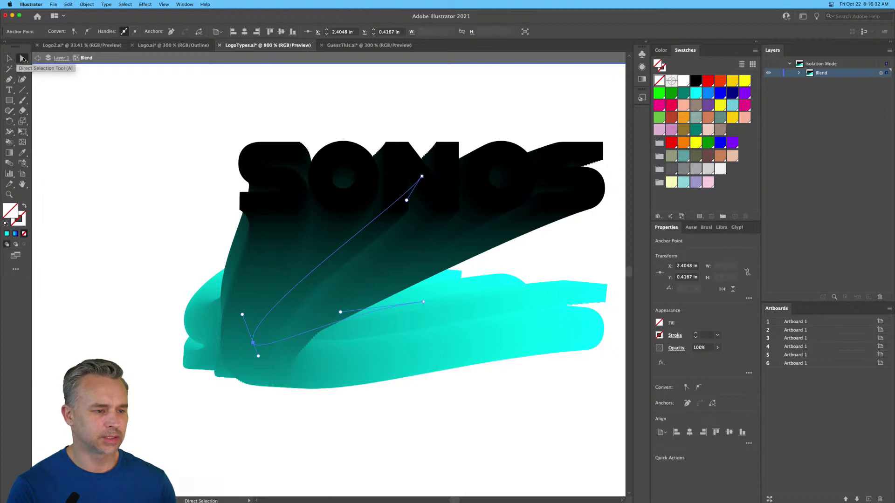
Step: Fold the blend's spine back up by pulling its bend handles and moving its end point to about X 2.95 in, Y -0.03 in
{"action": "left_click_drag", "start_coordinate": [340, 315], "coordinate": [429, 391]}
{"action": "left_click_drag", "start_coordinate": [258, 356], "coordinate": [298, 411]}
{"action": "left_click_drag", "start_coordinate": [419, 304], "coordinate": [443, 187]}
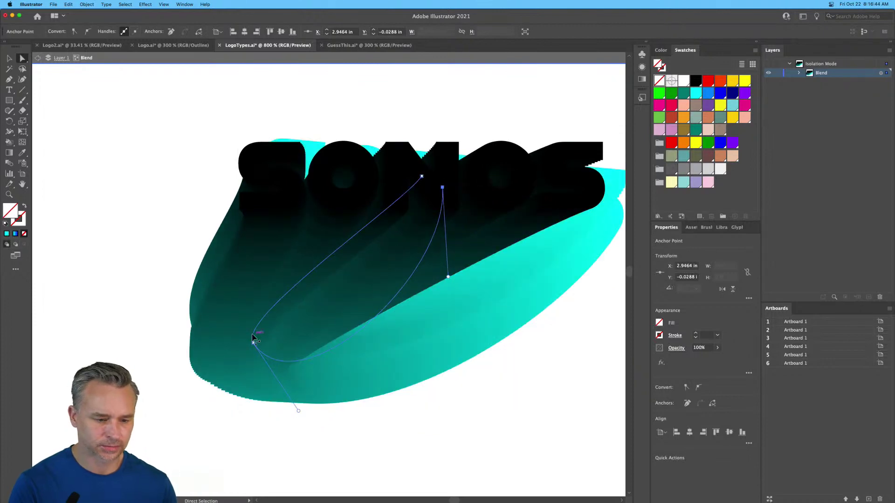
Step: Round the spine into a loop by repositioning its bend point and handles, placing the end point at about X 2.91 in, Y -0.08 in
{"action": "left_click_drag", "start_coordinate": [254, 346], "coordinate": [381, 315]}
{"action": "left_click_drag", "start_coordinate": [427, 383], "coordinate": [464, 342]}
{"action": "left_click_drag", "start_coordinate": [448, 278], "coordinate": [525, 222]}
{"action": "left_click_drag", "start_coordinate": [442, 188], "coordinate": [430, 167]}
{"action": "left_click_drag", "start_coordinate": [513, 202], "coordinate": [568, 69]}
Step: Add an anchor point on the loop's right side at about X 3.28 in, Y 0.16 in and move the lower anchor to about X 2.95 in, Y 0.27 in
{"action": "scroll", "coordinate": [479, 134], "scroll_direction": "right", "scroll_amount": 6}
{"action": "scroll", "coordinate": [479, 135], "scroll_direction": "up", "scroll_amount": 2}
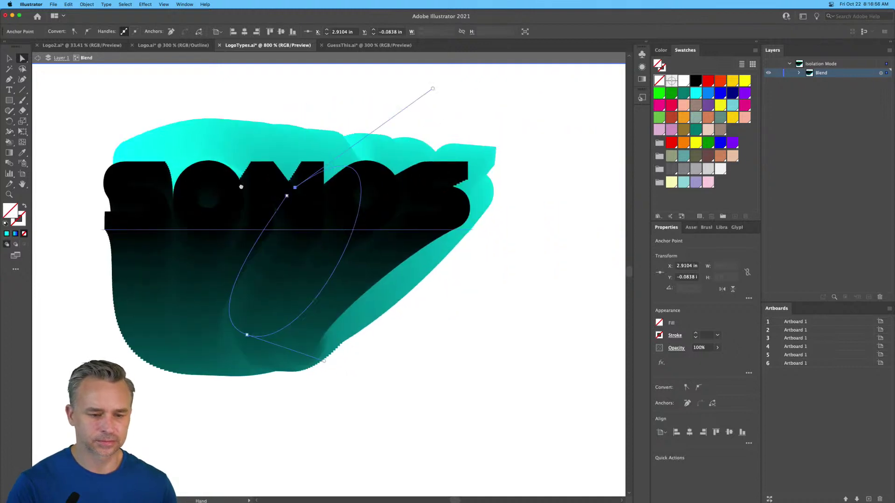
{"action": "key", "text": "p"}
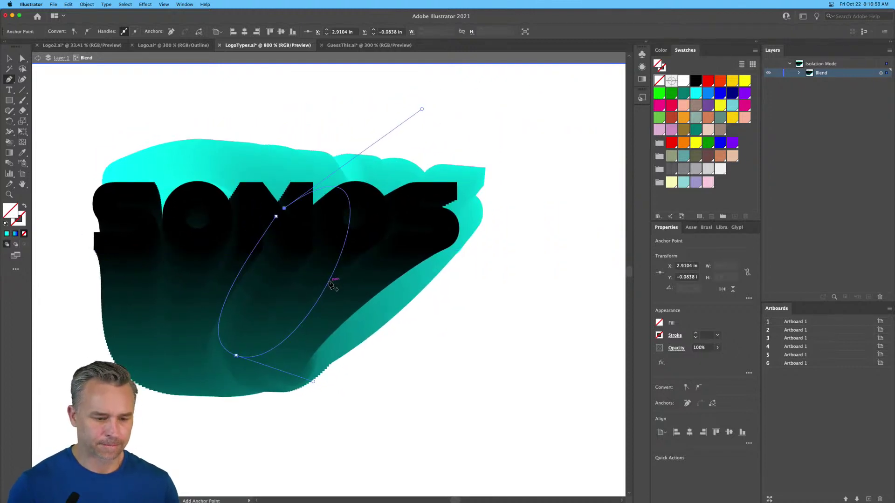
{"action": "left_click", "coordinate": [329, 282]}
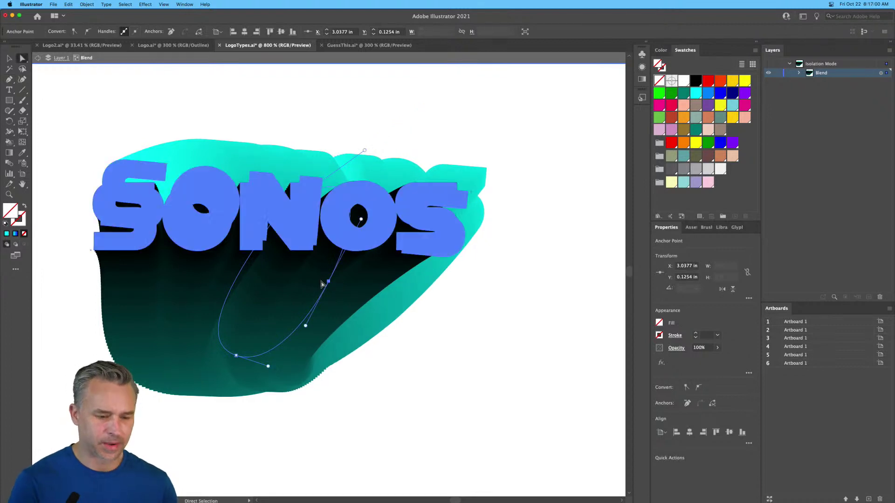
{"action": "left_click_drag", "start_coordinate": [329, 285], "coordinate": [414, 296]}
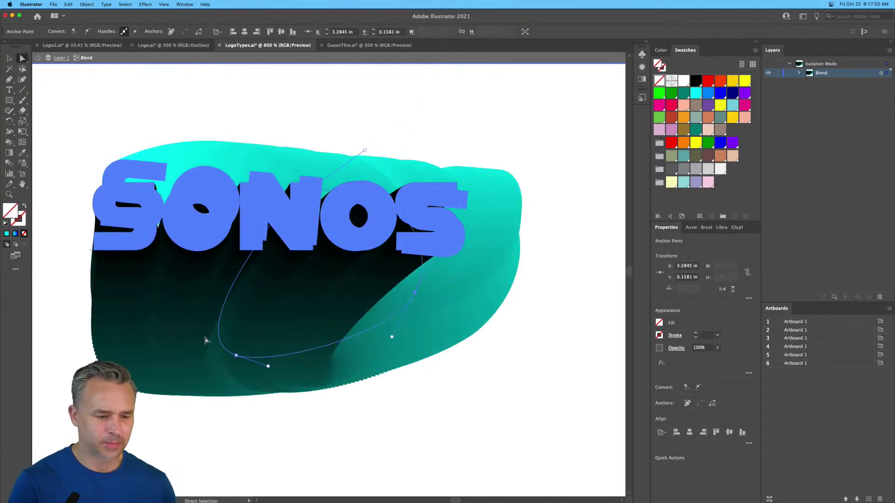
{"action": "left_click_drag", "start_coordinate": [236, 356], "coordinate": [298, 333]}
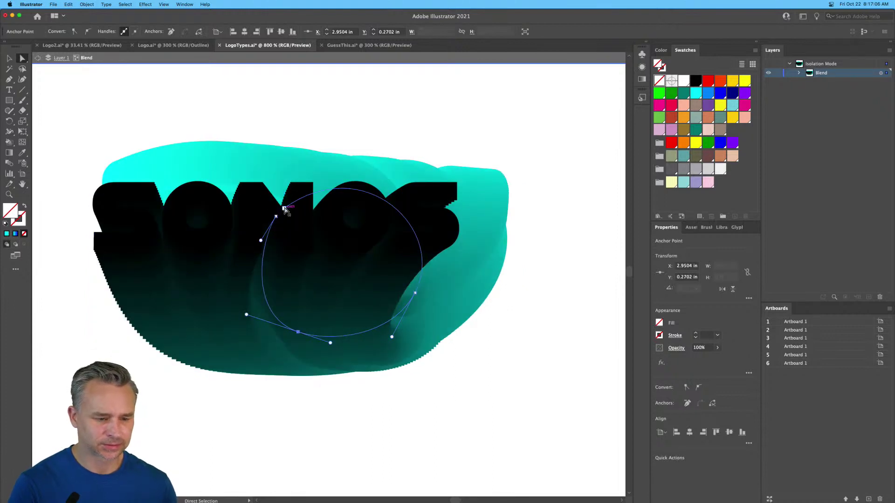
Step: Pull the direction handle of the spine's end point steeply upward so the loop arches above the lettering
{"action": "left_click", "coordinate": [285, 209]}
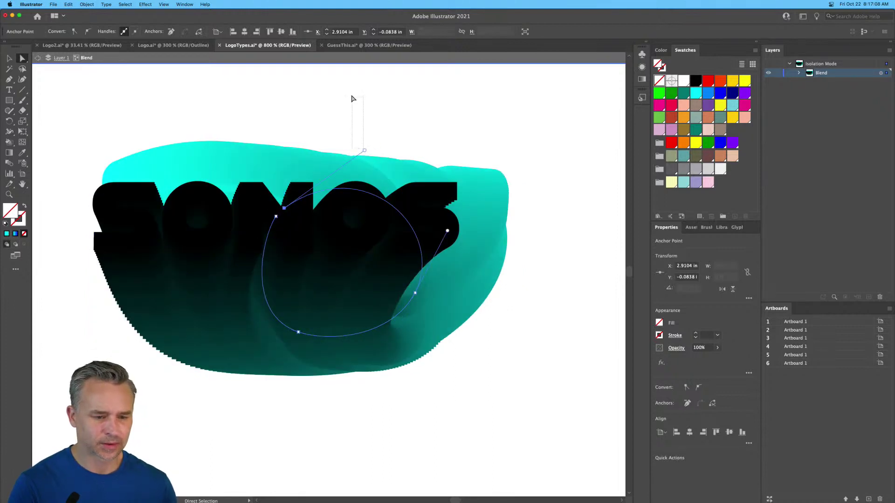
{"action": "left_click", "coordinate": [359, 104]}
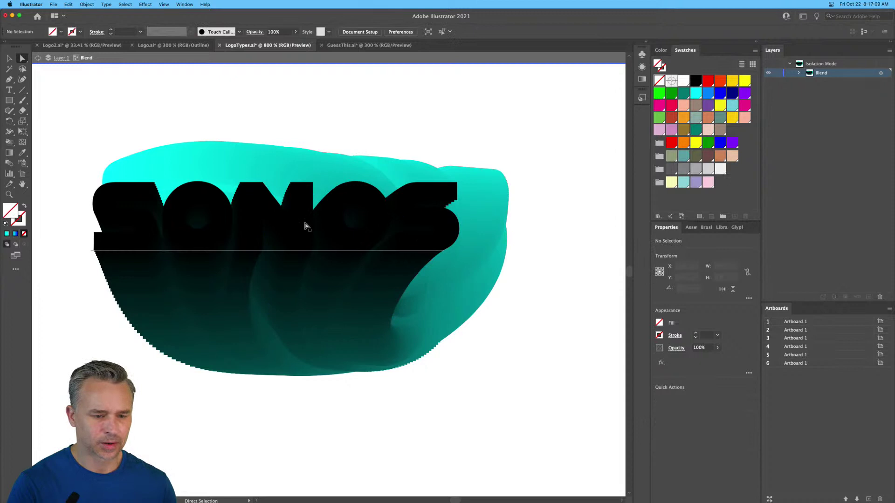
{"action": "left_click", "coordinate": [404, 312]}
{"action": "left_click", "coordinate": [284, 208]}
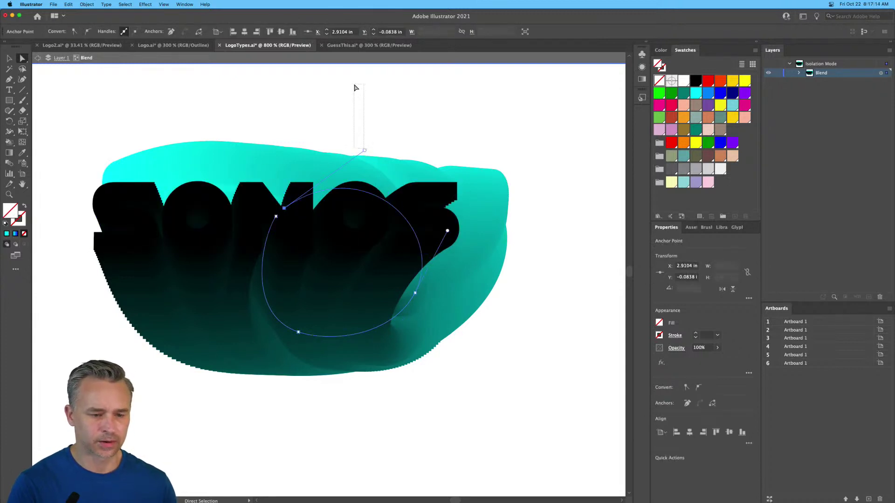
{"action": "left_click_drag", "start_coordinate": [355, 85], "coordinate": [354, 83]}
{"action": "left_click", "coordinate": [293, 203]}
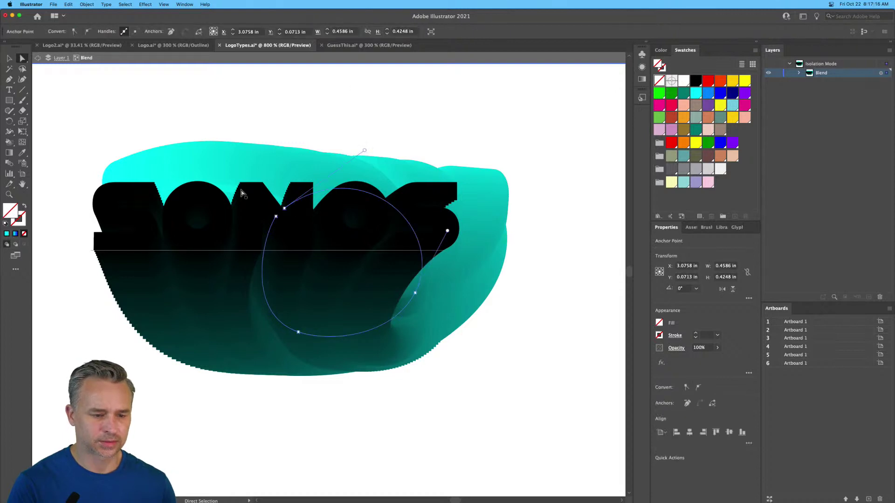
{"action": "scroll", "coordinate": [254, 204], "scroll_direction": "up", "scroll_amount": 2}
{"action": "scroll", "coordinate": [254, 203], "scroll_direction": "left", "scroll_amount": 2}
{"action": "left_click_drag", "start_coordinate": [413, 191], "coordinate": [398, 78]}
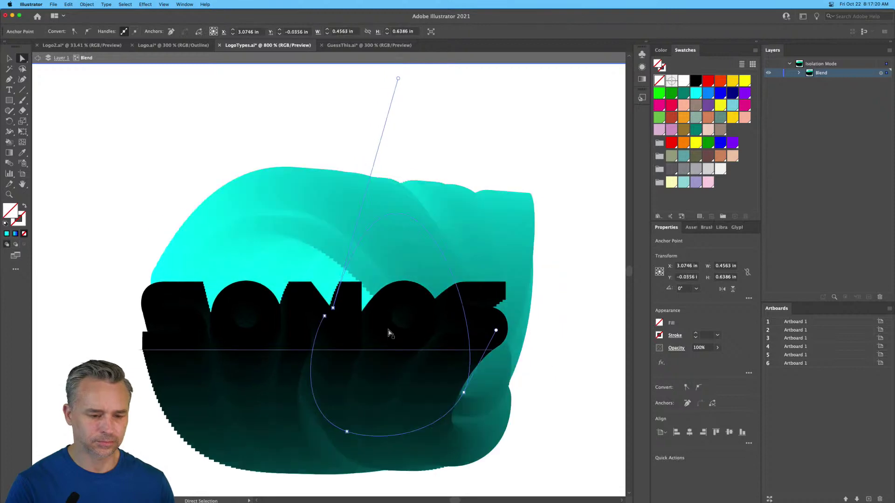
Step: Widen the loop by moving its right anchor to about X 3.35 in and its lower anchor to about X 3.03 in, and exit isolation mode
{"action": "scroll", "coordinate": [391, 331], "scroll_direction": "down", "scroll_amount": 3}
{"action": "left_click_drag", "start_coordinate": [465, 335], "coordinate": [488, 336]}
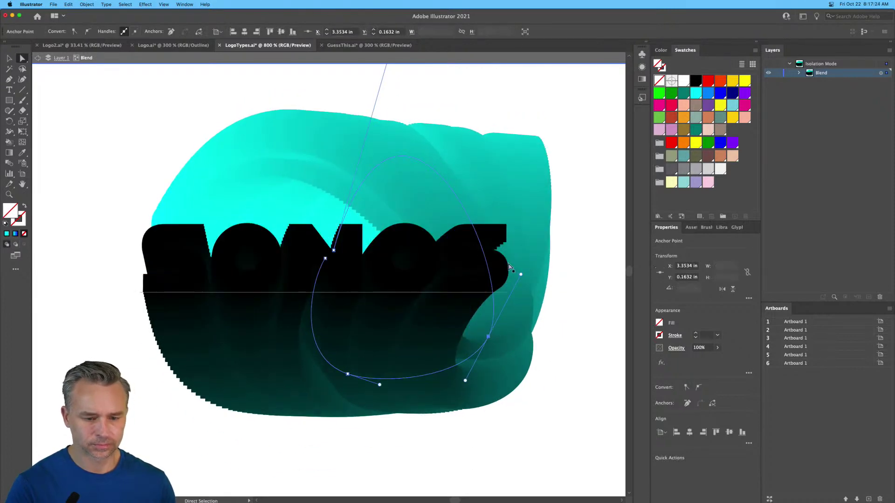
{"action": "left_click_drag", "start_coordinate": [520, 274], "coordinate": [570, 267]}
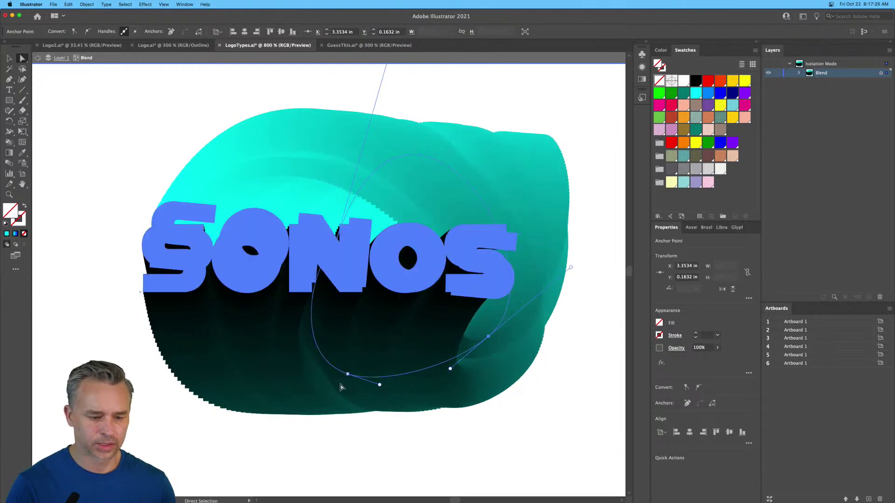
{"action": "left_click_drag", "start_coordinate": [347, 374], "coordinate": [373, 383]}
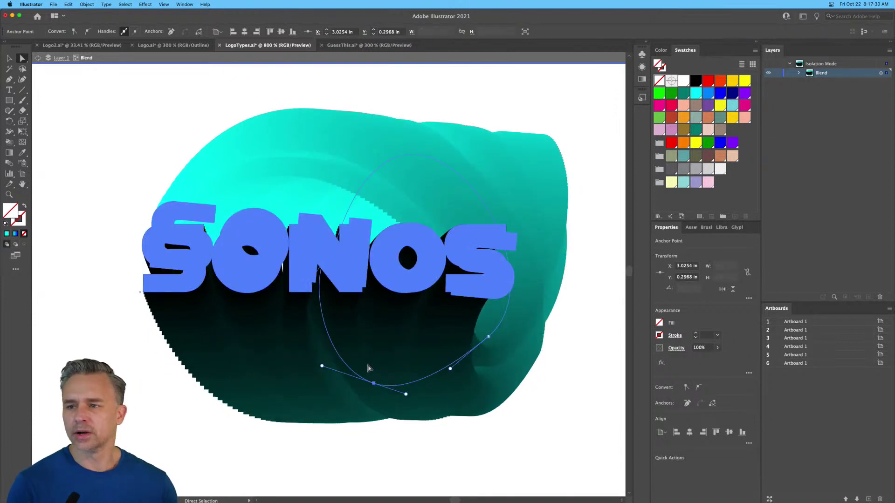
{"action": "double_click", "coordinate": [114, 159]}
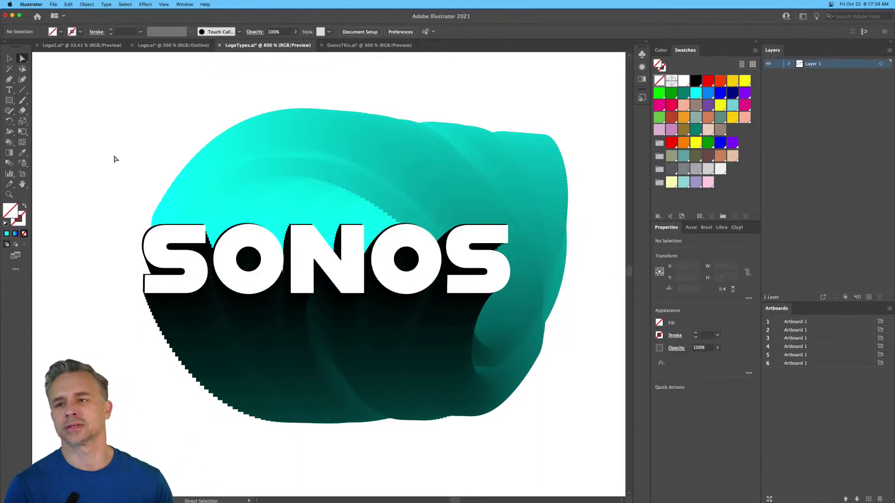
Step: Draw a circle about 0.717 in across beside the lettering with the default white fill and a 1 pt black stroke
{"action": "left_click_drag", "start_coordinate": [8, 100], "coordinate": [53, 121]}
{"action": "scroll", "coordinate": [53, 134], "scroll_direction": "left", "scroll_amount": 10}
{"action": "scroll", "coordinate": [53, 134], "scroll_direction": "up", "scroll_amount": 3}
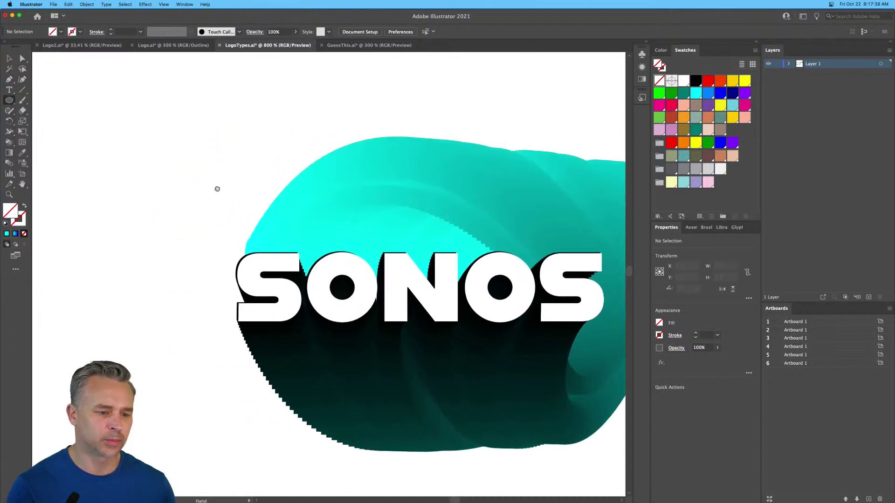
{"action": "left_click_drag", "start_coordinate": [113, 114], "coordinate": [364, 318]}
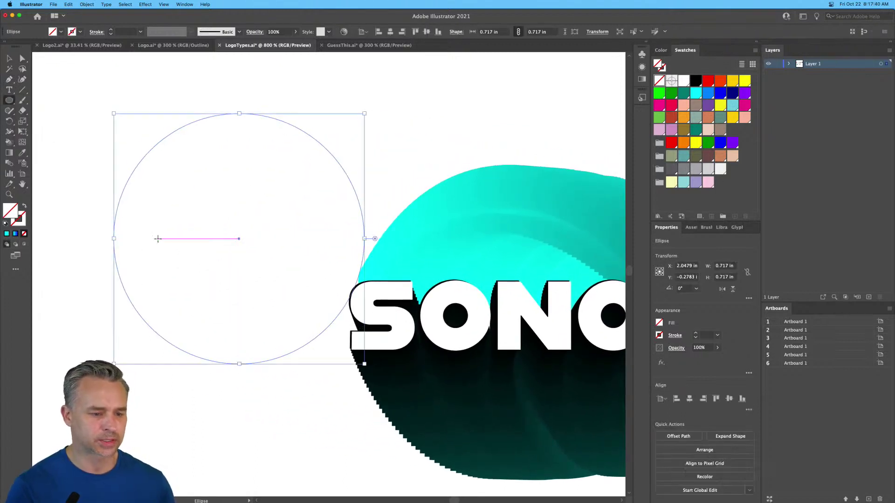
{"action": "left_click", "coordinate": [4, 224]}
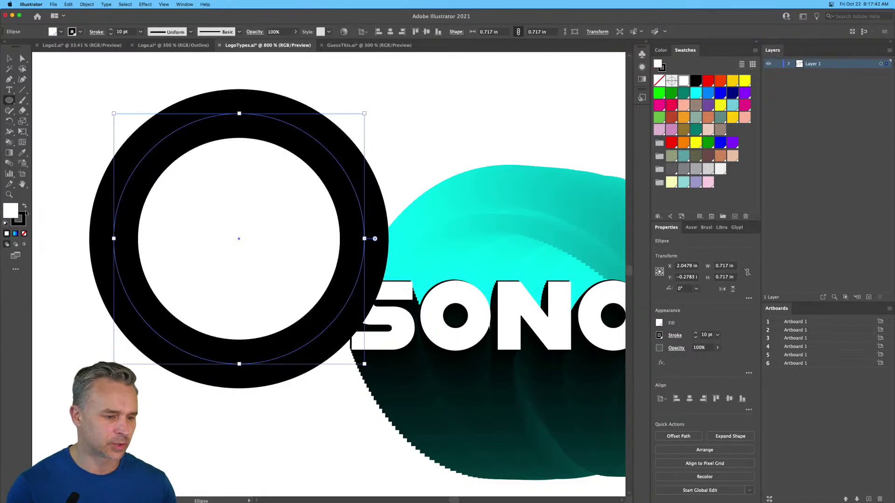
{"action": "double_click", "coordinate": [132, 33]}
{"action": "type", "text": "1"}
{"action": "key", "text": "Return"}
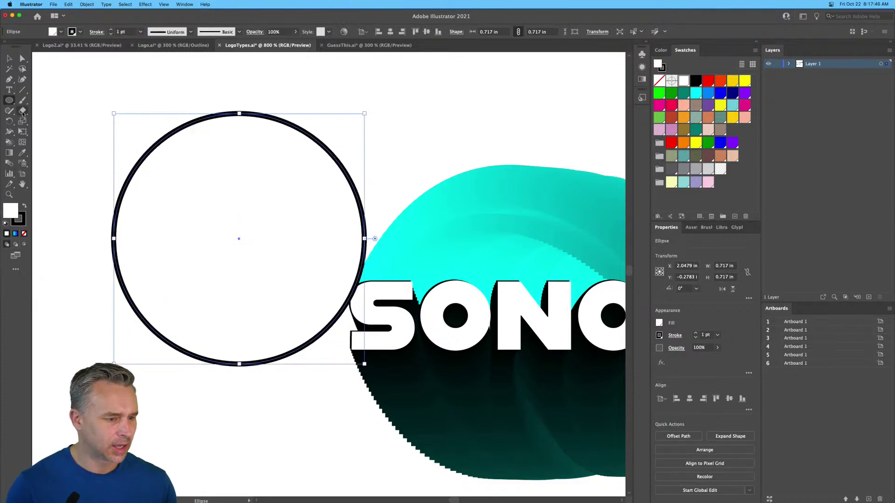
{"action": "left_click", "coordinate": [22, 112]}
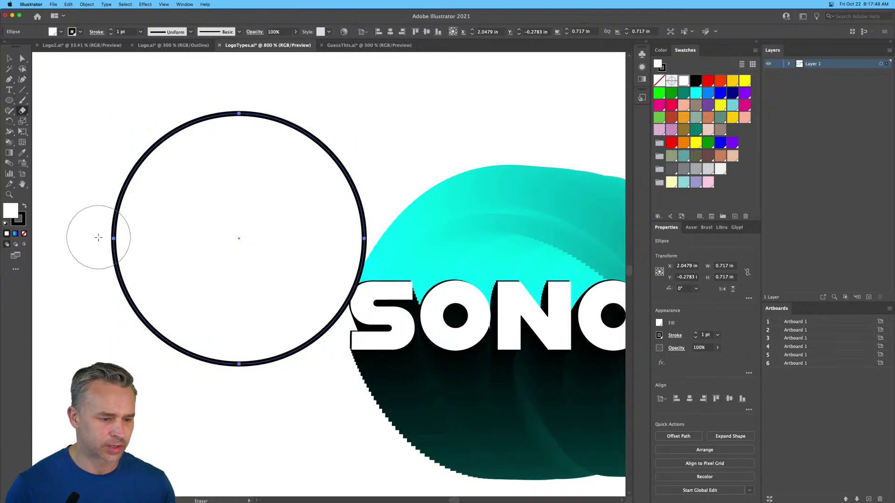
{"action": "key", "text": "bracketleft"}
{"action": "key", "text": "bracketleft"}
{"action": "key", "text": "bracketleft"}
{"action": "key", "text": "bracketleft"}
{"action": "key", "text": "bracketleft"}
{"action": "key", "text": "bracketleft"}
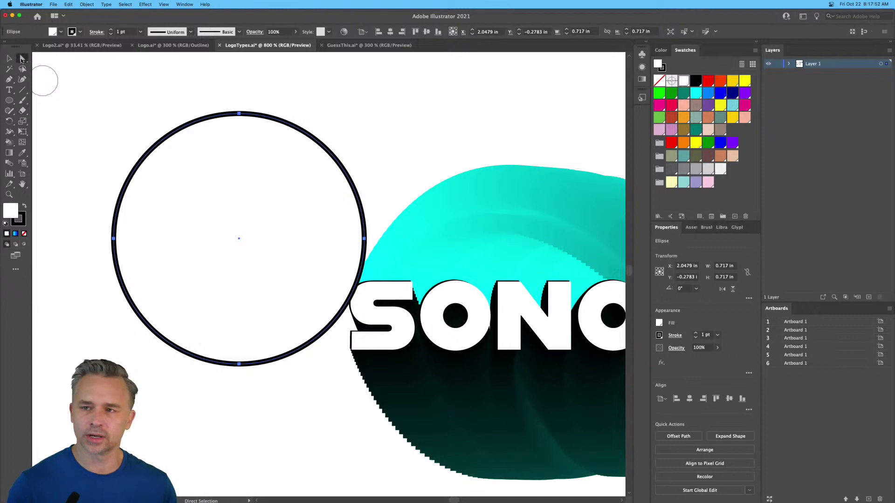
Step: Cut the circle at its left anchor point with the Scissors tool and move one cut end about 0.14 in to the left
{"action": "left_click_drag", "start_coordinate": [22, 114], "coordinate": [50, 125]}
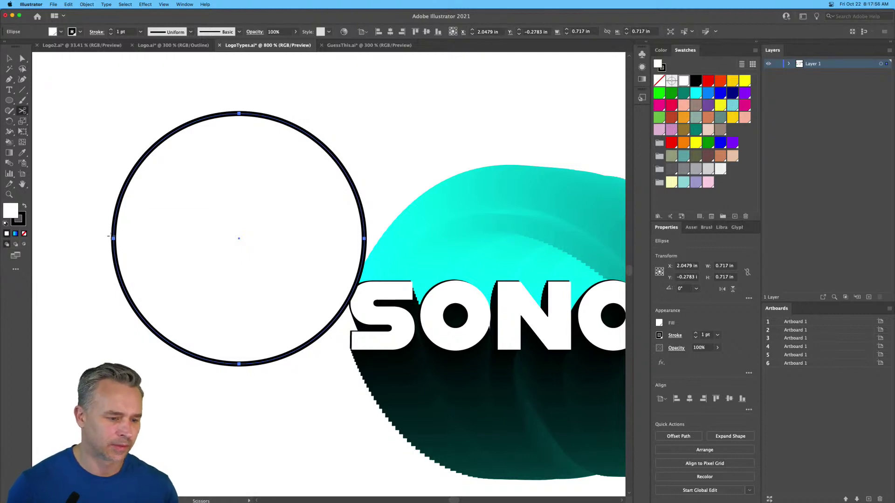
{"action": "left_click", "coordinate": [113, 239]}
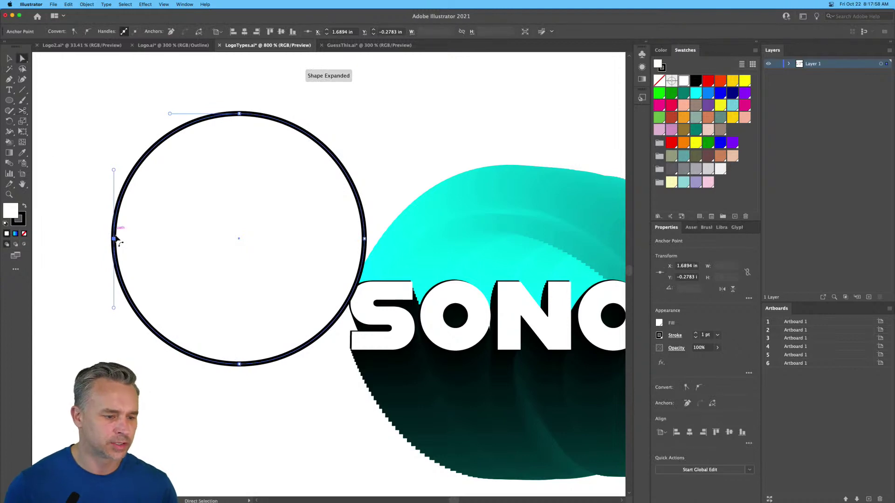
{"action": "left_click", "coordinate": [98, 236]}
{"action": "left_click", "coordinate": [113, 238]}
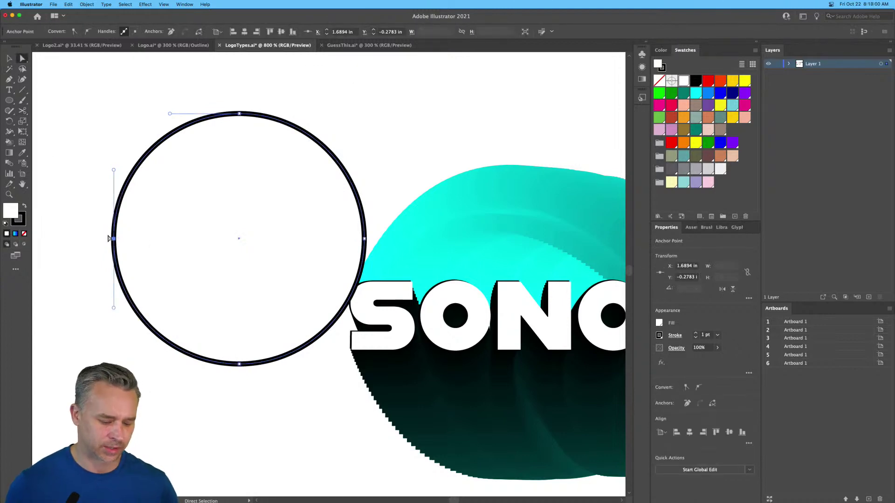
{"action": "key", "text": "shift+Right"}
{"action": "key", "text": "shift+Left"}
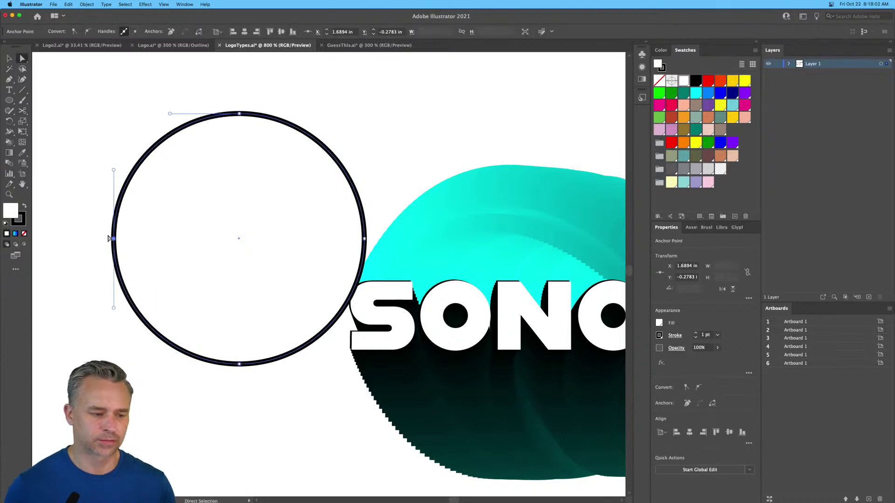
{"action": "key", "text": "shift+Left"}
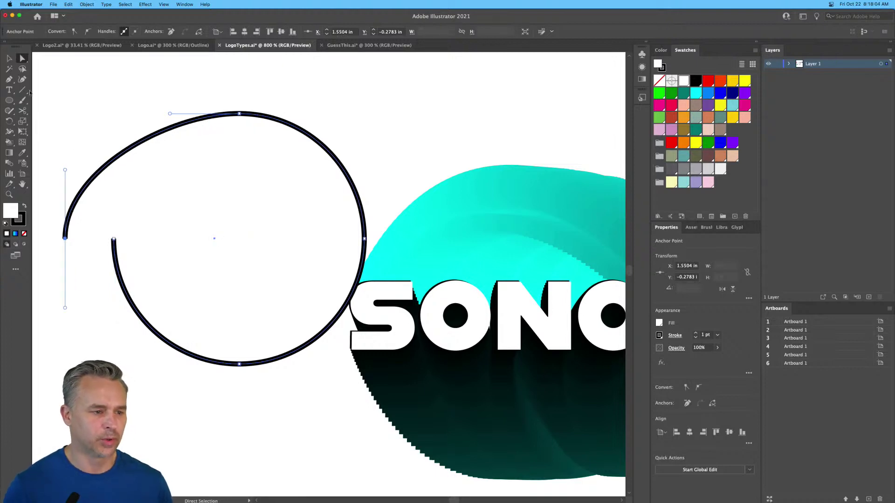
Step: Select the opened circle together with the SONOS blend and replace the blend's spine with the circle
{"action": "left_click", "coordinate": [8, 59]}
{"action": "left_click_drag", "start_coordinate": [269, 254], "coordinate": [193, 208]}
{"action": "left_click_drag", "start_coordinate": [123, 387], "coordinate": [447, 131]}
{"action": "left_click", "coordinate": [68, 4]}
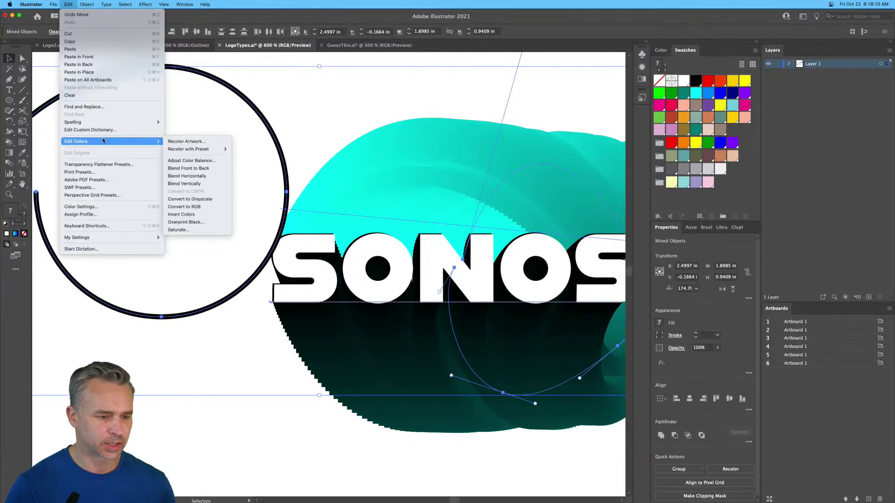
{"action": "mouse_move", "coordinate": [93, 2]}
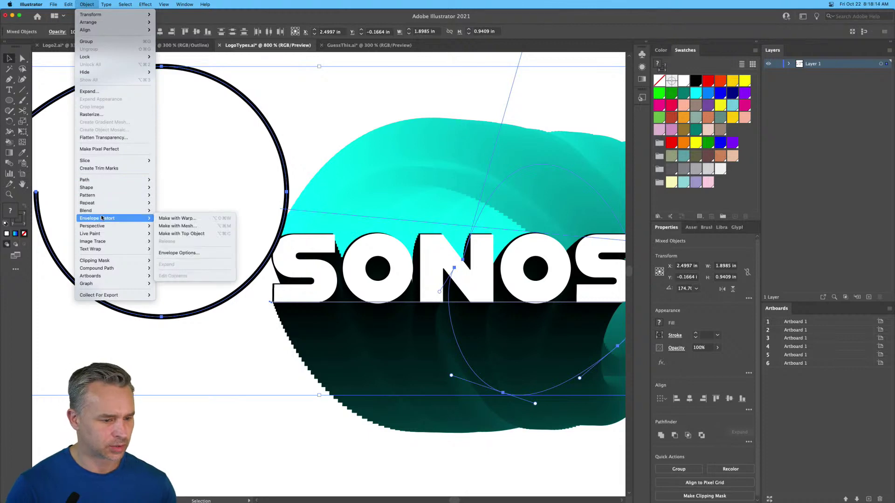
{"action": "mouse_move", "coordinate": [104, 212]}
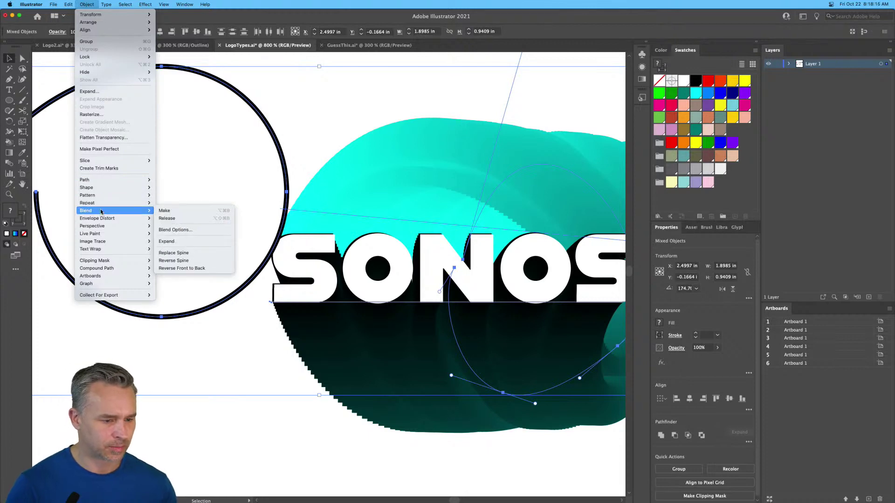
{"action": "left_click", "coordinate": [201, 254]}
Step: Move the white SONOS text onto the front black lettering of the repositioned blend with a slight offset
{"action": "left_click_drag", "start_coordinate": [126, 203], "coordinate": [260, 215]}
{"action": "left_click_drag", "start_coordinate": [459, 320], "coordinate": [41, 259]}
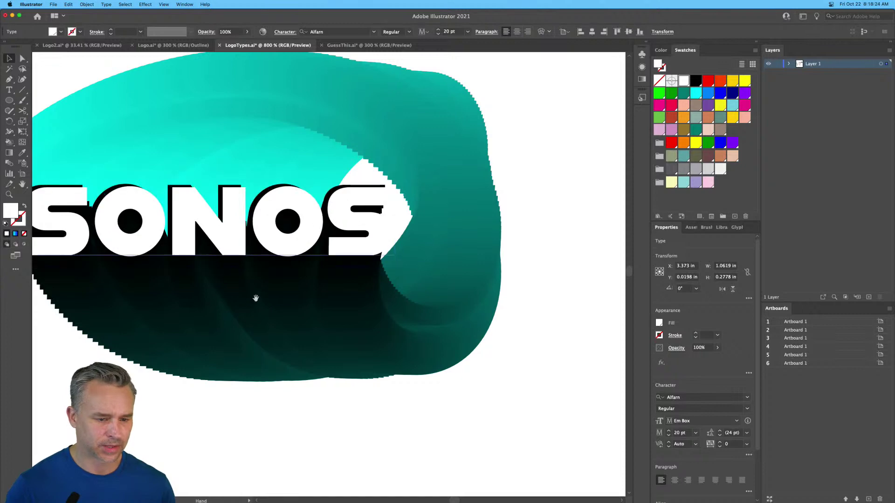
{"action": "left_click_drag", "start_coordinate": [253, 301], "coordinate": [387, 312]}
{"action": "left_click", "coordinate": [338, 137]}
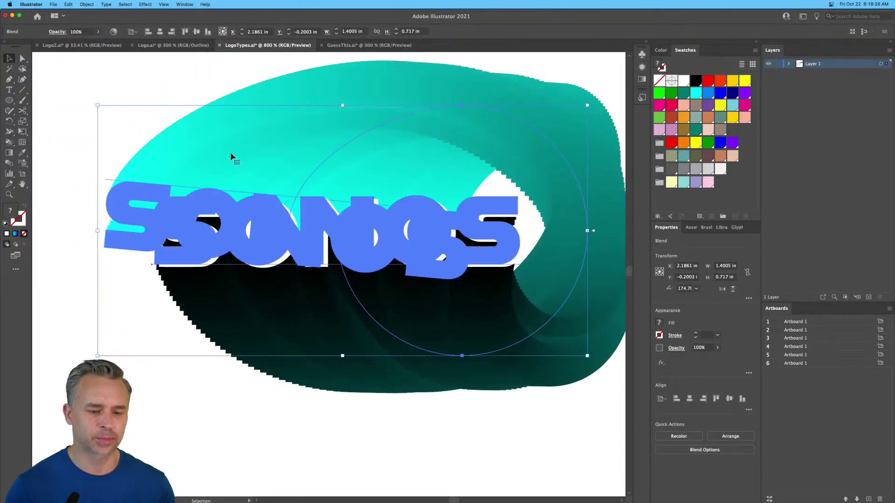
{"action": "left_click_drag", "start_coordinate": [279, 122], "coordinate": [213, 144]}
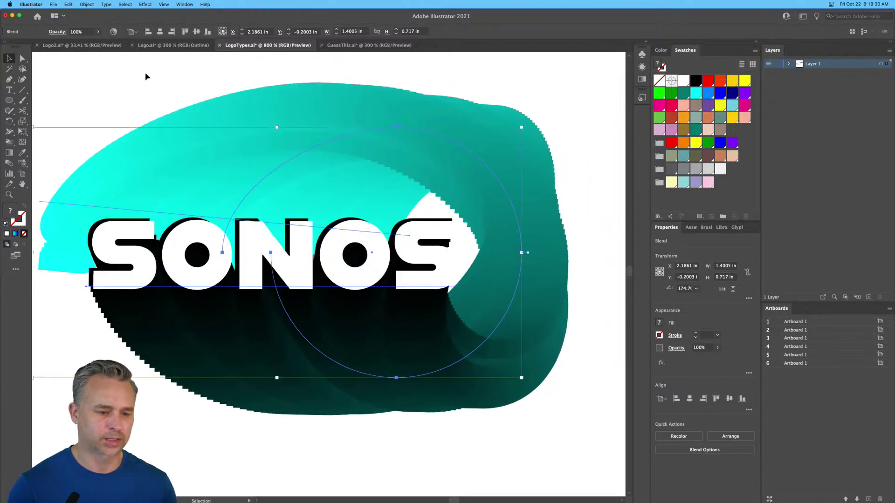
{"action": "left_click", "coordinate": [141, 73]}
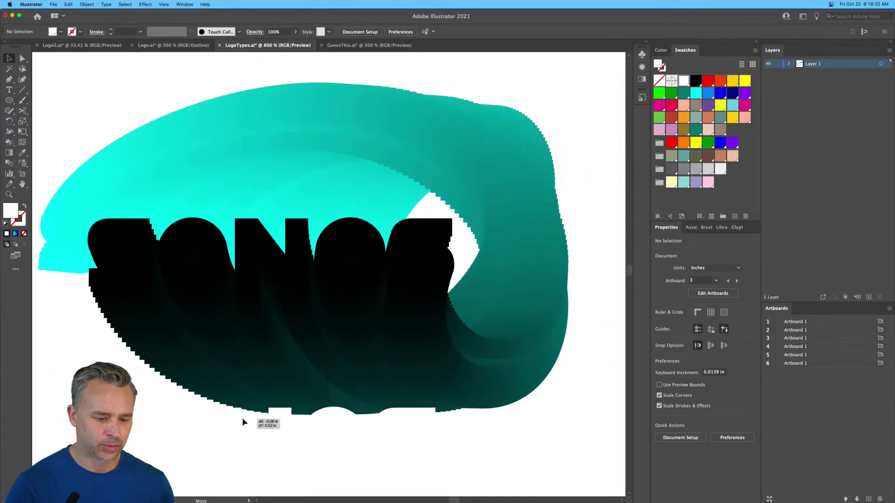
Step: Move the white SONOS text below the blend to about Y 0.53 in and fill it with magenta
{"action": "left_click", "coordinate": [209, 434]}
{"action": "scroll", "coordinate": [238, 312], "scroll_direction": "down", "scroll_amount": 5}
{"action": "left_click_drag", "start_coordinate": [237, 312], "coordinate": [299, 358]}
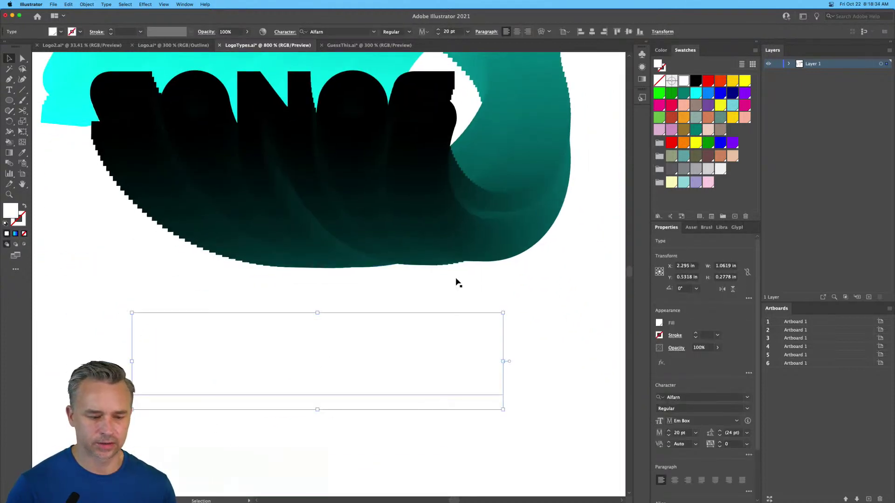
{"action": "left_click", "coordinate": [659, 106]}
{"action": "left_click_drag", "start_coordinate": [303, 152], "coordinate": [324, 328]}
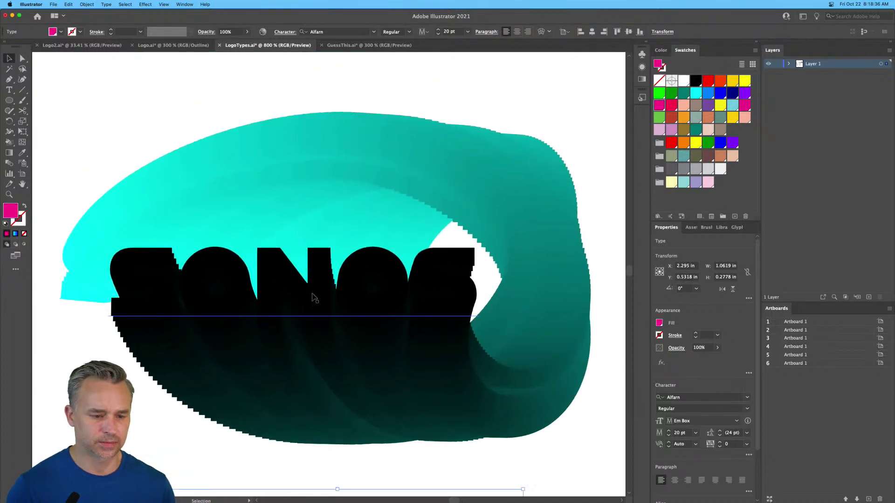
Step: Isolate the SONOS blend and select its circular spine path for direct editing
{"action": "left_click", "coordinate": [315, 314]}
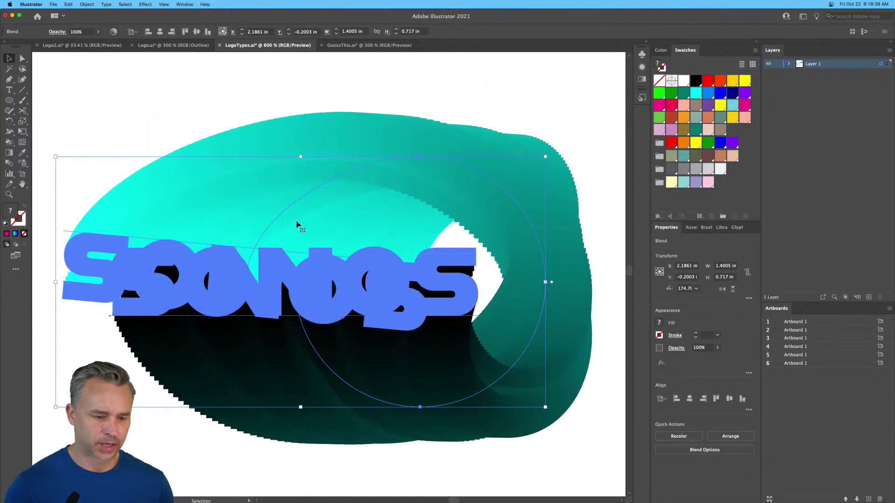
{"action": "double_click", "coordinate": [282, 208]}
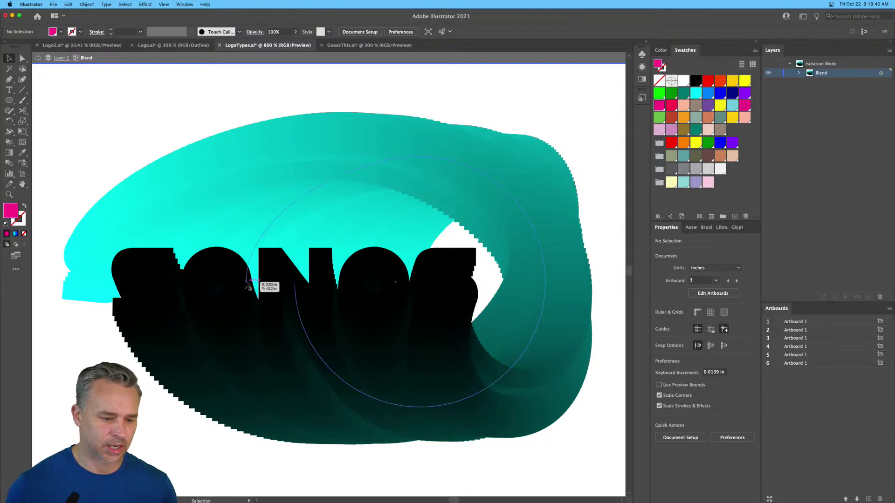
{"action": "left_click", "coordinate": [22, 59]}
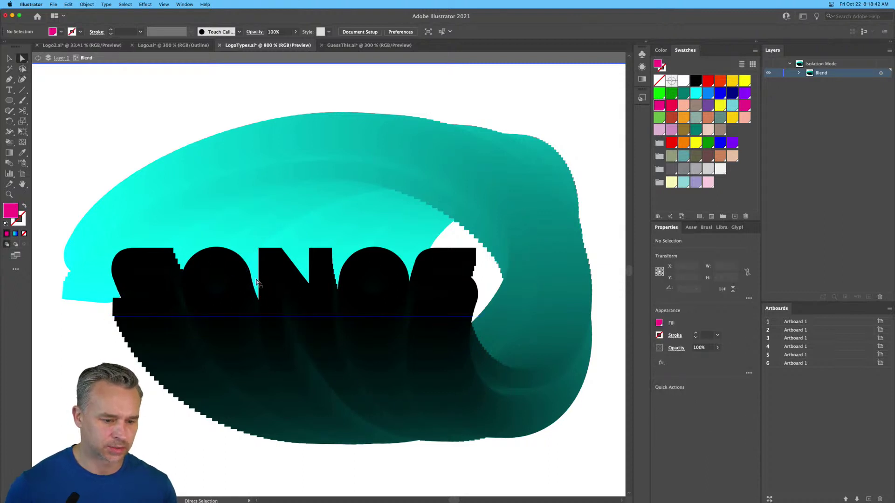
{"action": "left_click", "coordinate": [259, 232]}
{"action": "left_click", "coordinate": [404, 160]}
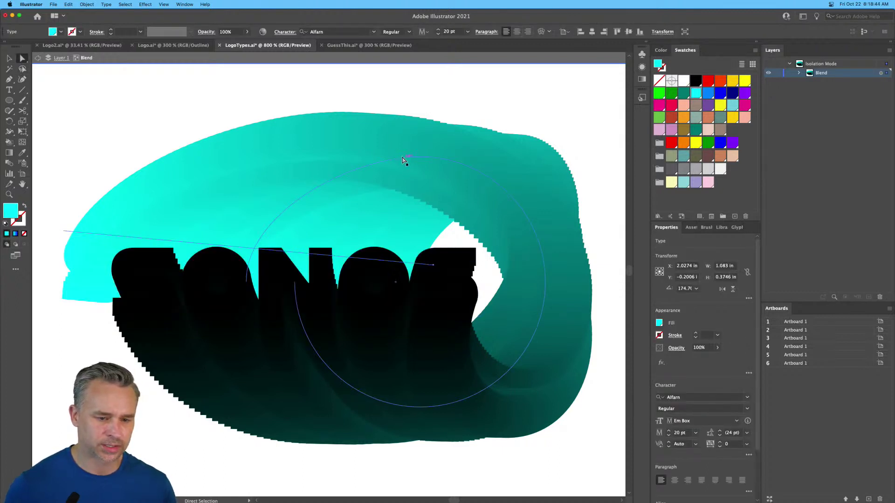
Step: Switch to outline view and return the spine's displaced cut end to the circle's original left anchor position
{"action": "key", "text": "super+y"}
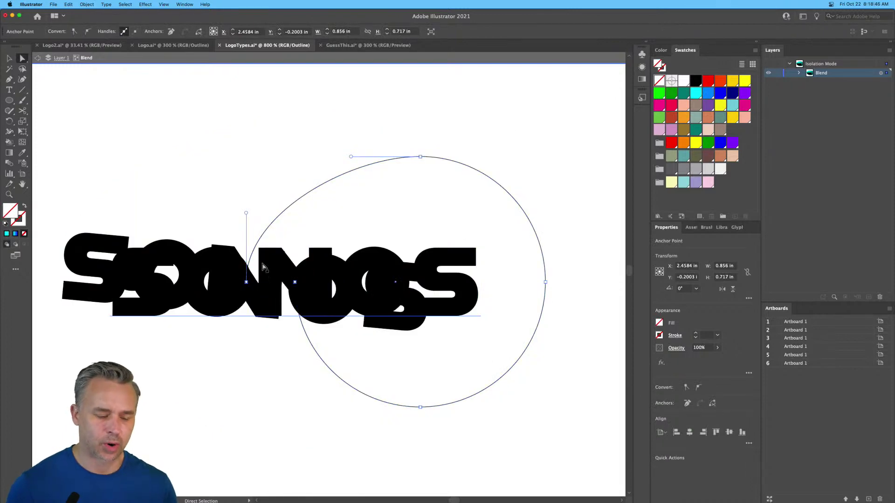
{"action": "left_click", "coordinate": [246, 283]}
{"action": "key", "text": "super+z"}
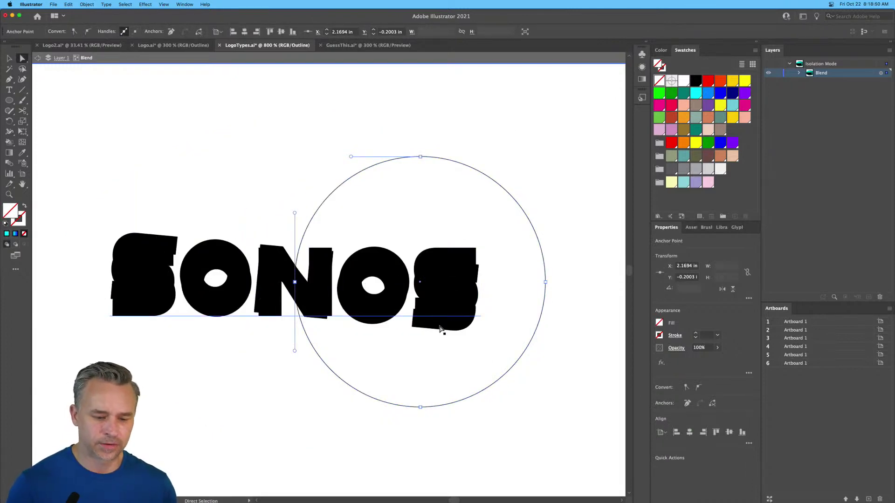
Step: Select the black SONOS text inside the blend and expand the blend's contents in the layer hierarchy
{"action": "left_click", "coordinate": [440, 329]}
{"action": "left_click", "coordinate": [9, 57]}
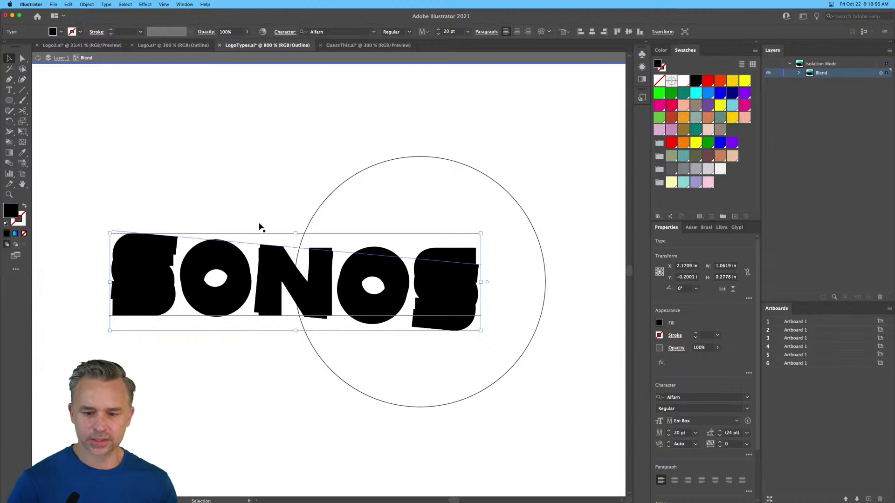
{"action": "left_click", "coordinate": [187, 164]}
{"action": "left_click", "coordinate": [138, 259]}
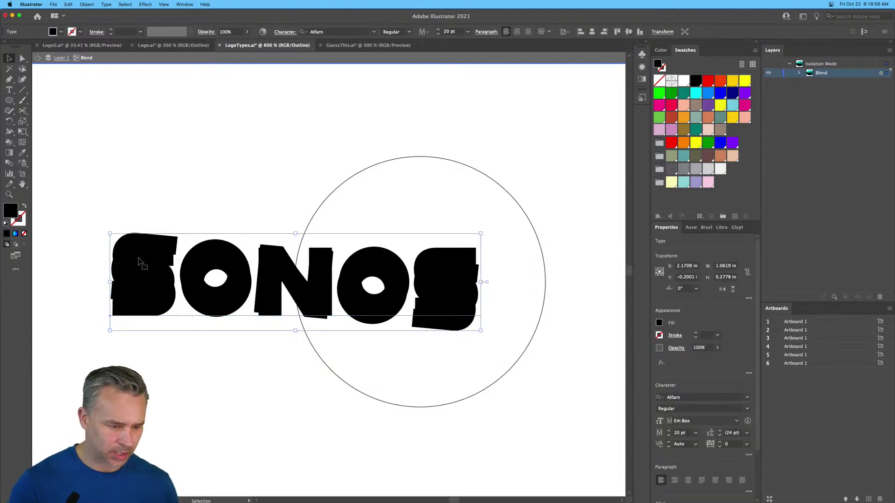
{"action": "left_click", "coordinate": [799, 73]}
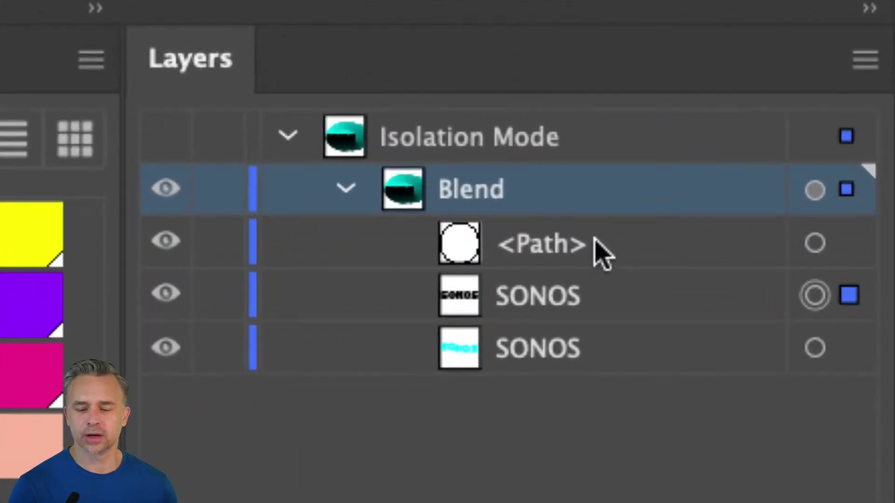
Step: Try locking the black SONOS text from the layer hierarchy, release the lock and select the cyan SONOS text
{"action": "left_click", "coordinate": [593, 300]}
{"action": "left_click", "coordinate": [218, 298]}
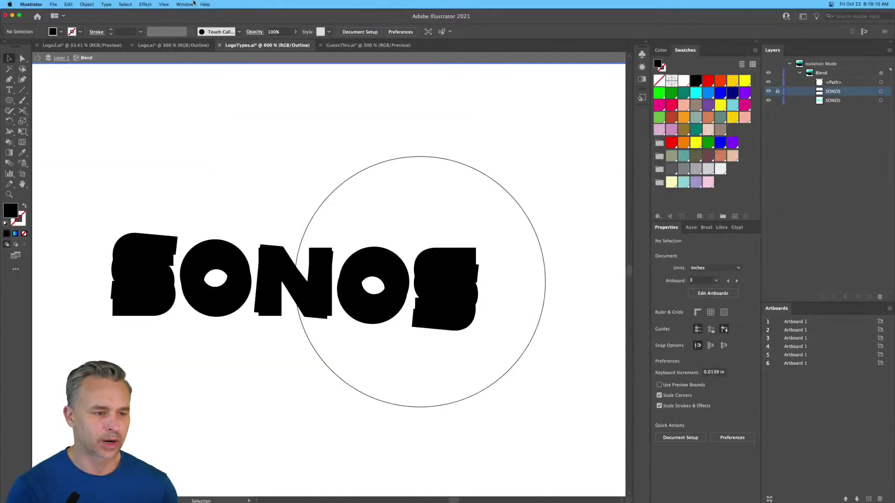
{"action": "left_click", "coordinate": [80, 4]}
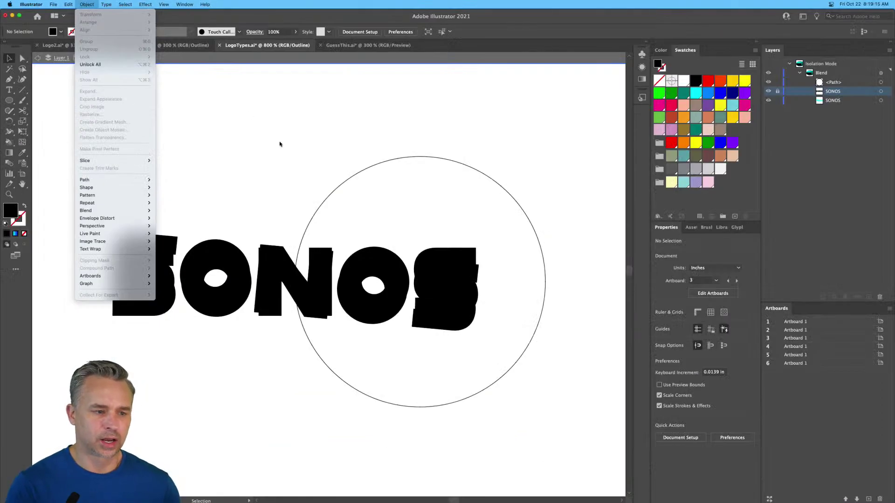
{"action": "left_click", "coordinate": [279, 144]}
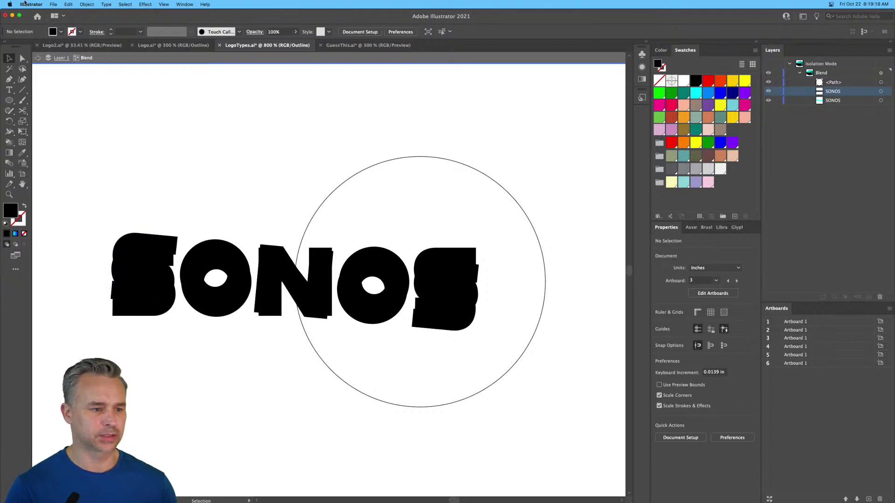
{"action": "left_click", "coordinate": [84, 5]}
{"action": "left_click", "coordinate": [86, 4]}
{"action": "left_click", "coordinate": [136, 216]}
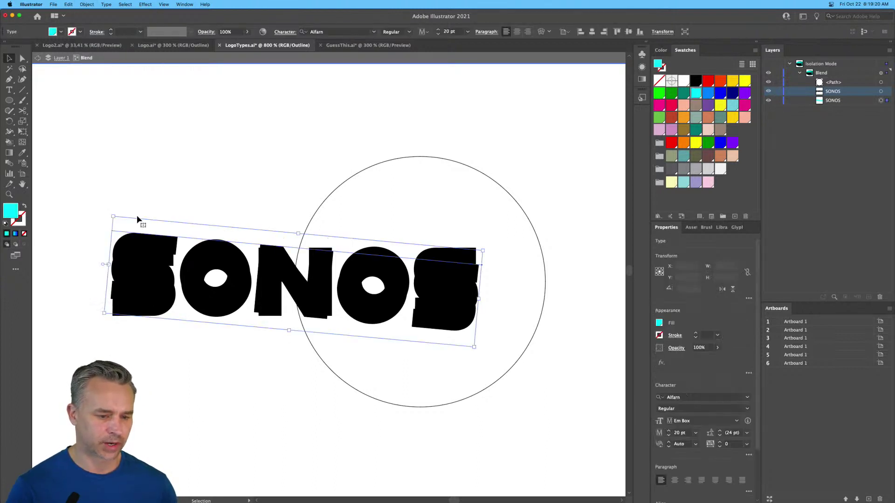
Step: Select the black SONOS text inside the blend and lock it
{"action": "left_click", "coordinate": [131, 290]}
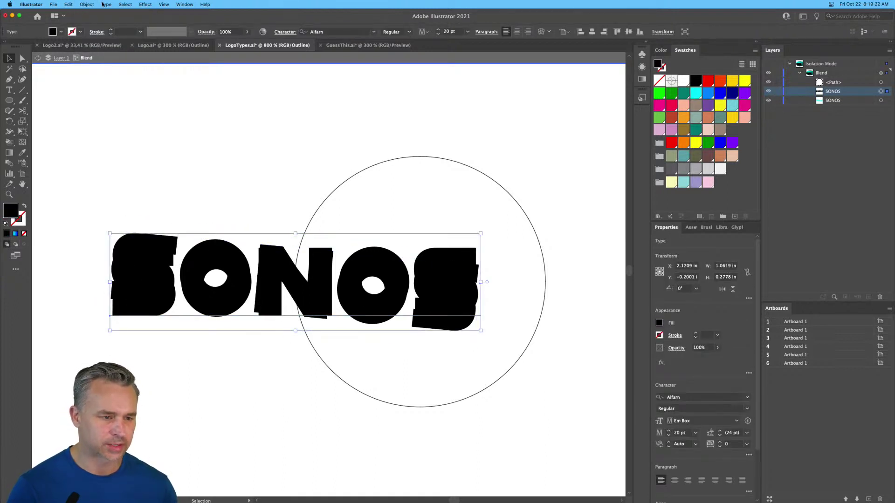
{"action": "left_click", "coordinate": [86, 4]}
{"action": "mouse_move", "coordinate": [91, 58]}
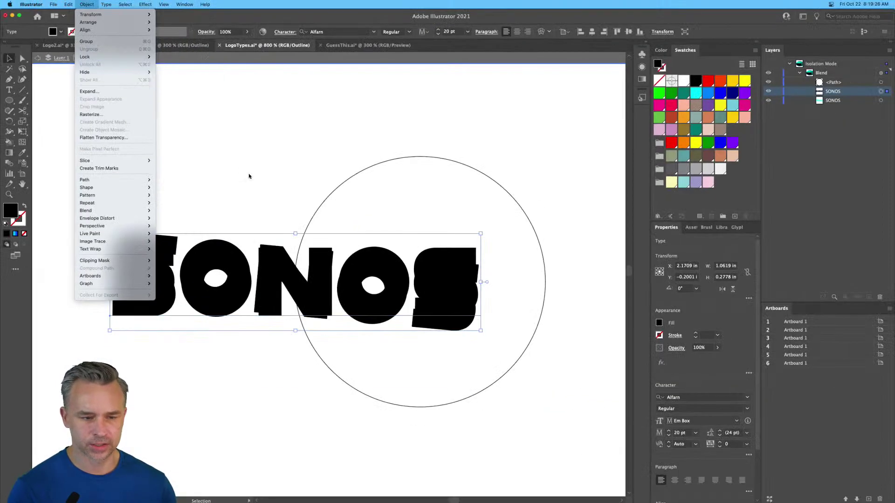
{"action": "left_click", "coordinate": [560, 21]}
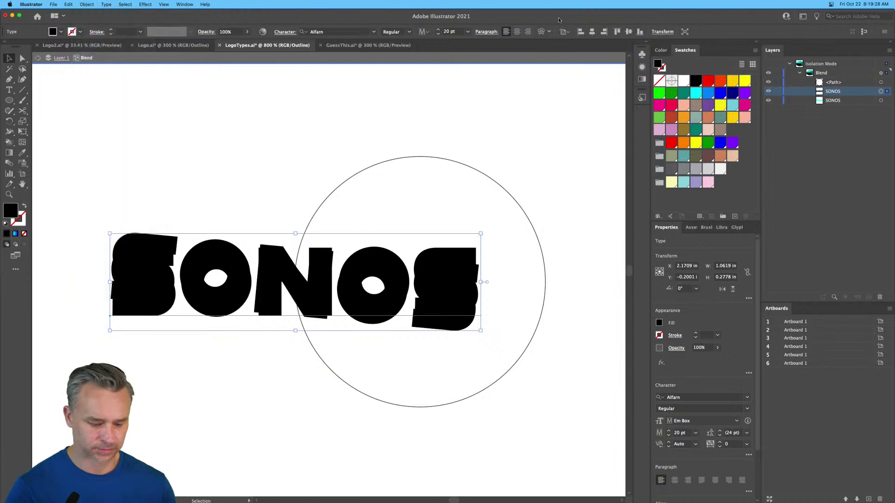
{"action": "key", "text": "super+2"}
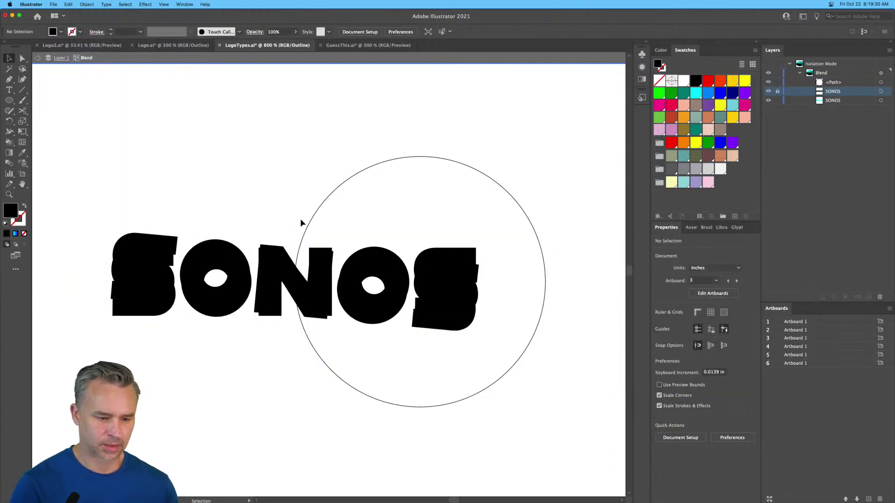
Step: Rotate the tilted cyan SONOS text level with the black text and set its rotation to exactly 180°
{"action": "left_click", "coordinate": [131, 308]}
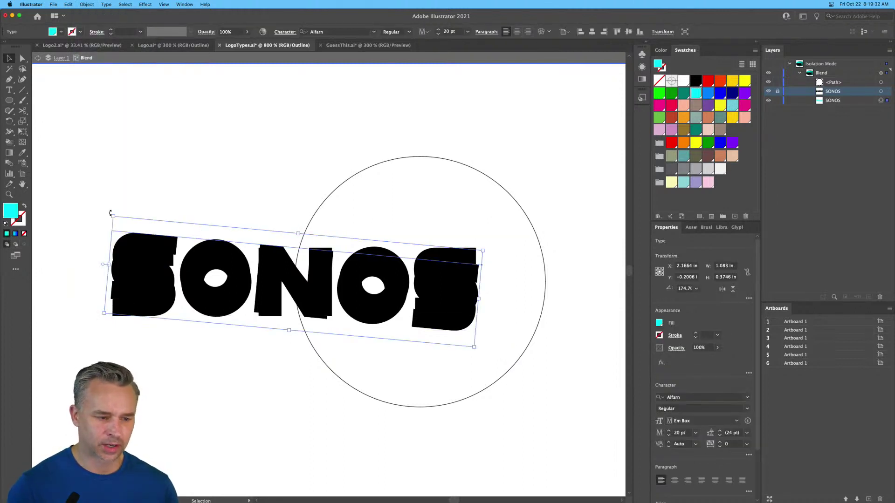
{"action": "left_click_drag", "start_coordinate": [110, 213], "coordinate": [106, 228]}
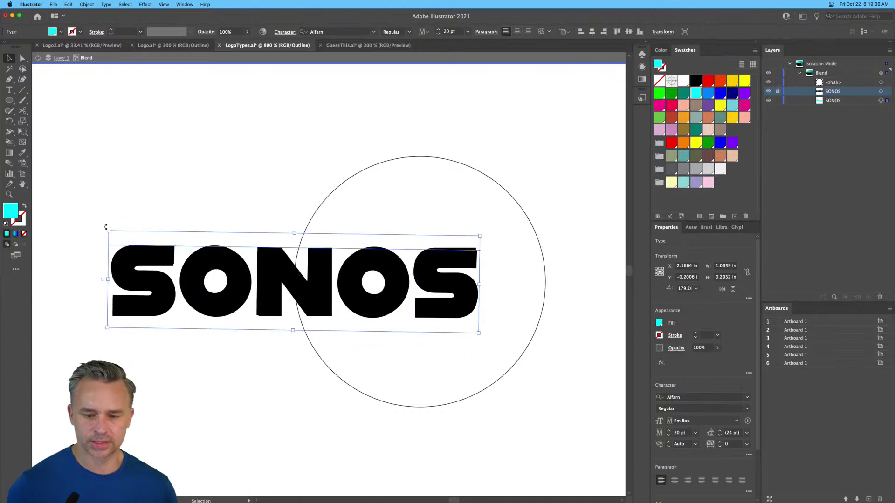
{"action": "left_click_drag", "start_coordinate": [104, 228], "coordinate": [105, 231]}
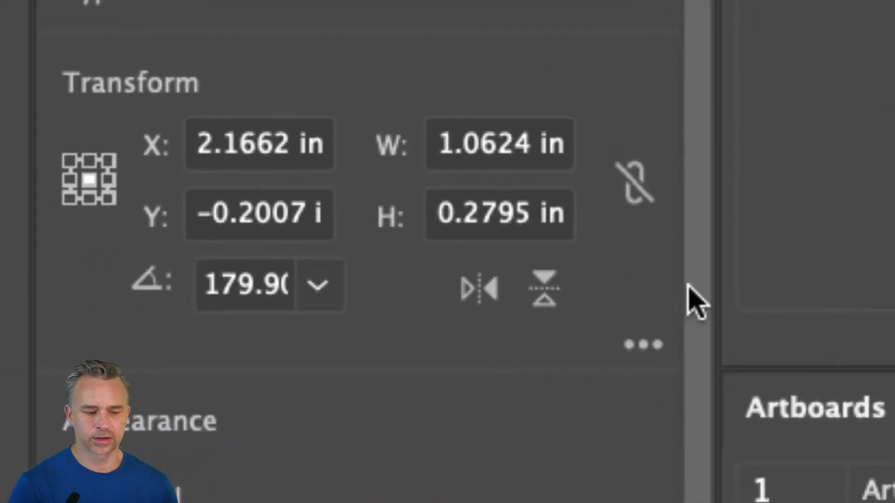
{"action": "left_click", "coordinate": [270, 294]}
{"action": "double_click", "coordinate": [270, 293]}
{"action": "type", "text": "180"}
{"action": "key", "text": "Return"}
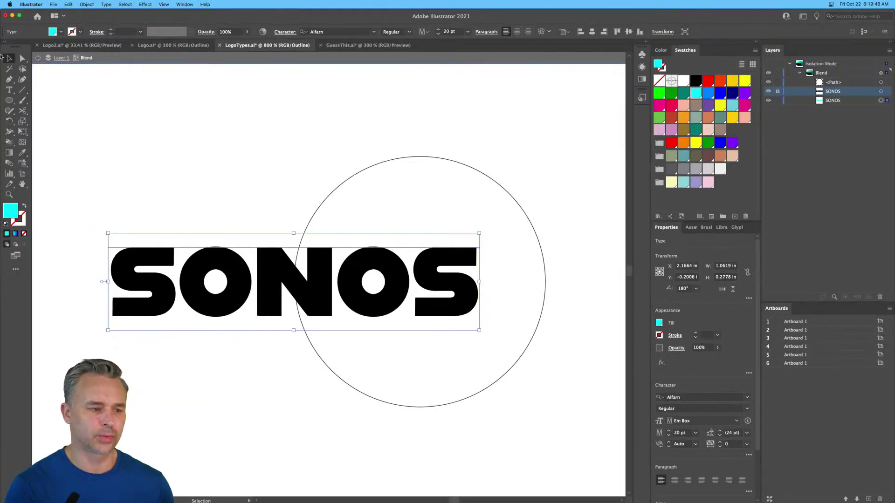
Step: Unlock the black SONOS text and return from outline view to the full-colour preview
{"action": "left_click", "coordinate": [410, 112]}
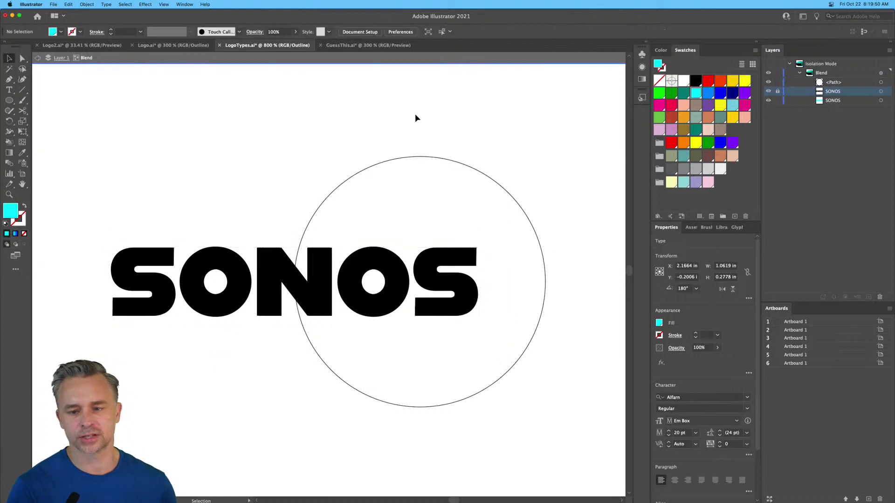
{"action": "left_click", "coordinate": [777, 92]}
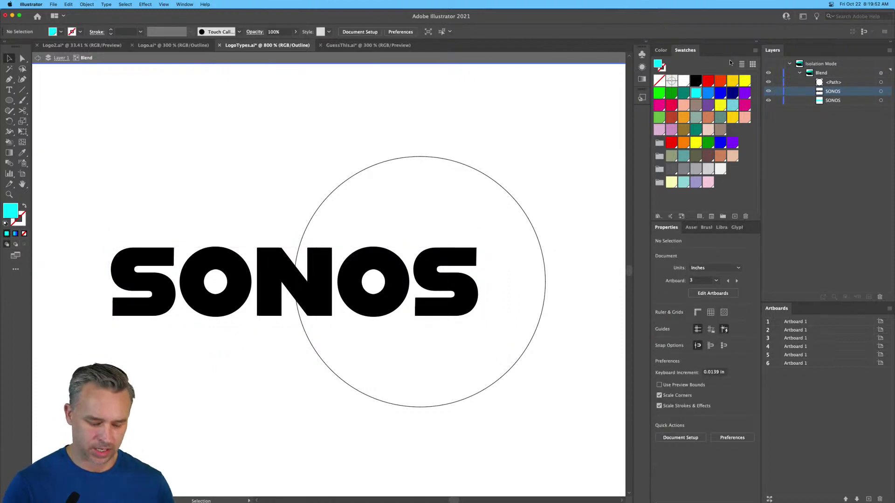
{"action": "key", "text": "super+y"}
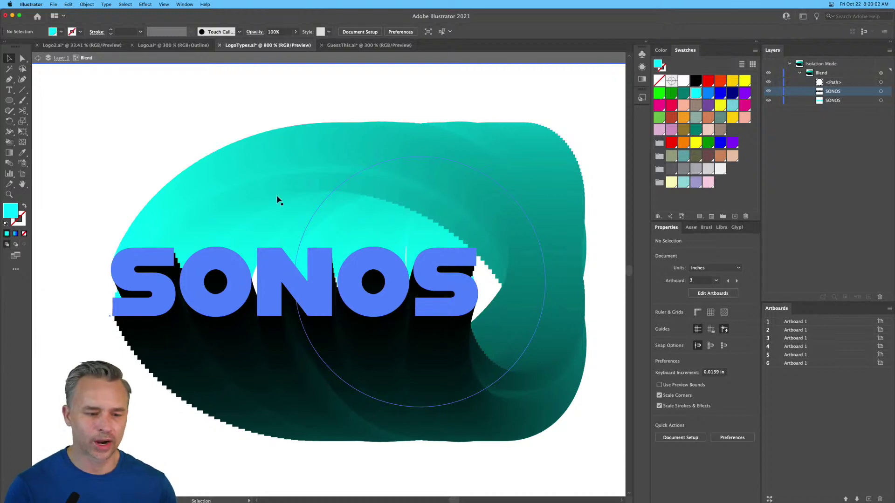
Step: Nudge the left end anchor of the blend's circular spine to about X 2.168 in, Y -0.200 in
{"action": "key", "text": "a"}
{"action": "left_click", "coordinate": [329, 193]}
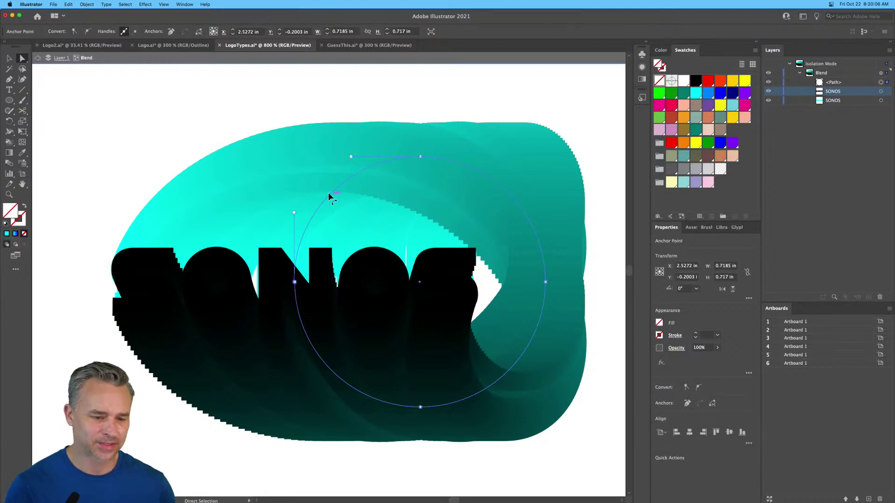
{"action": "left_click_drag", "start_coordinate": [294, 282], "coordinate": [294, 283]}
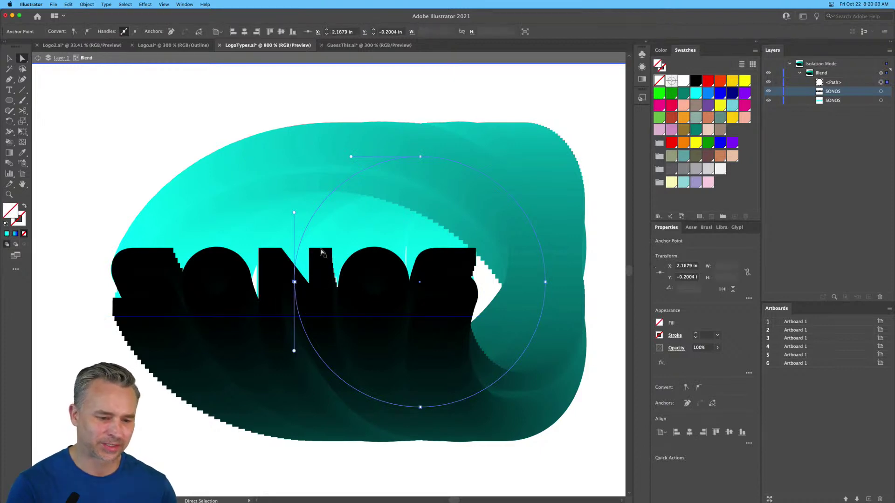
{"action": "left_click", "coordinate": [203, 127]}
Step: Leave the blend's isolation mode so the magenta SONOS text below it can be edited
{"action": "key", "text": "v"}
{"action": "key", "text": "super+minus"}
{"action": "key", "text": "super+minus"}
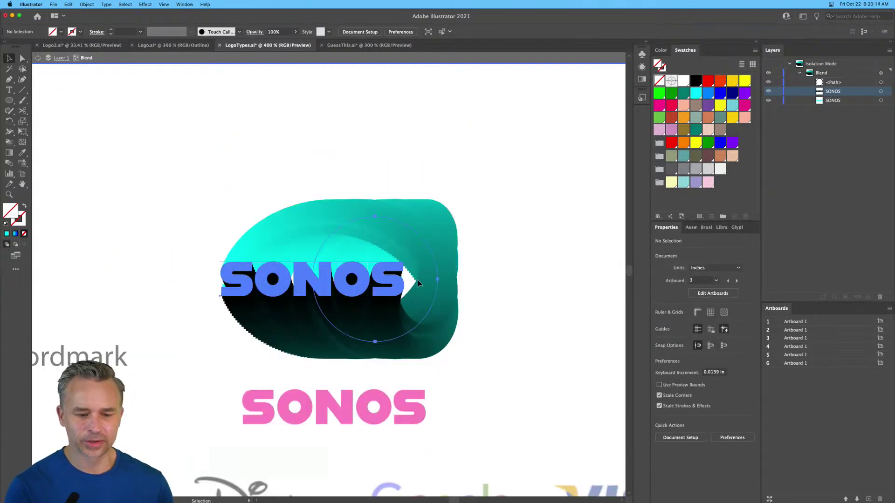
{"action": "left_click", "coordinate": [431, 278]}
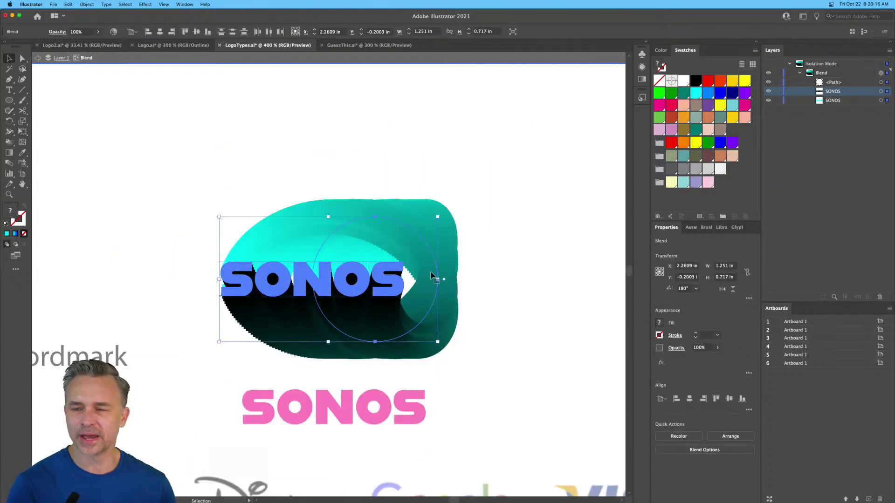
{"action": "left_click", "coordinate": [343, 420]}
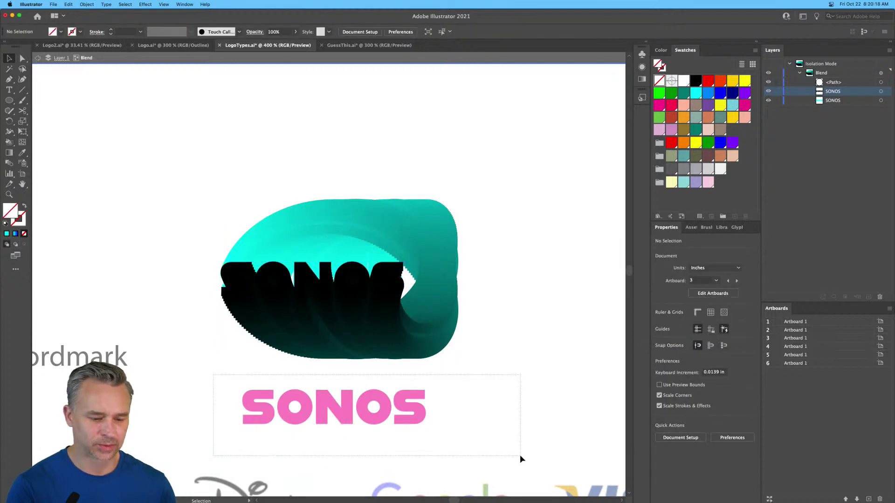
{"action": "double_click", "coordinate": [189, 364]}
Step: Move the magenta SONOS text onto the blend's black lettering at about X 2.164 in, Y -0.197 in and fill it with white
{"action": "left_click_drag", "start_coordinate": [286, 400], "coordinate": [270, 291]}
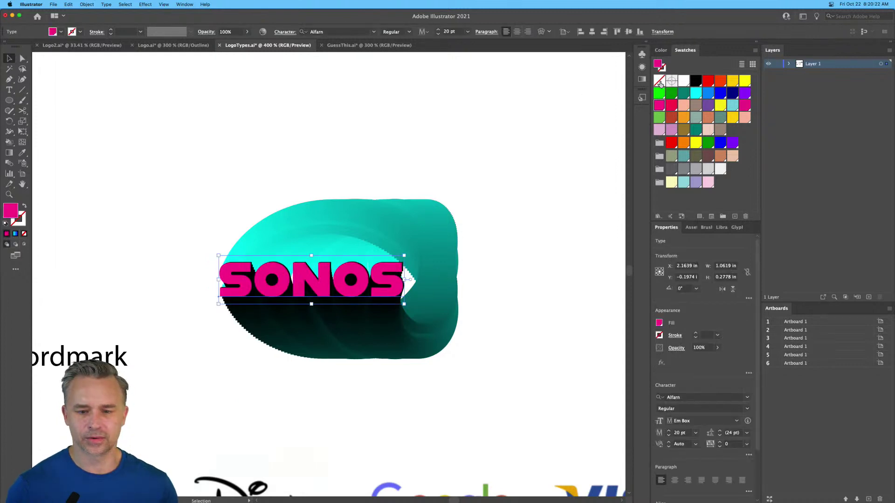
{"action": "left_click", "coordinate": [683, 82]}
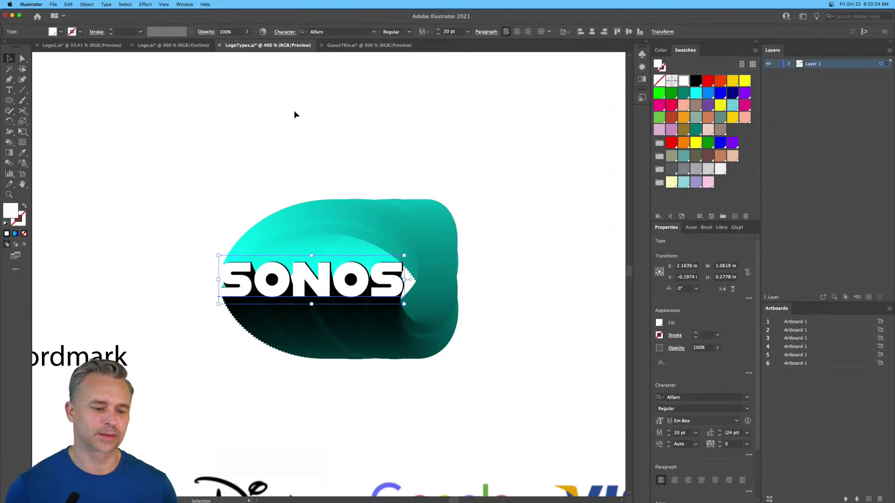
{"action": "left_click", "coordinate": [571, 375]}
Step: Examine the SONOS wordmark alongside the sample wordmarks and neighbouring logo-type sections
{"action": "scroll", "coordinate": [519, 275], "scroll_direction": "down", "scroll_amount": 5}
{"action": "scroll", "coordinate": [519, 275], "scroll_direction": "right", "scroll_amount": 2}
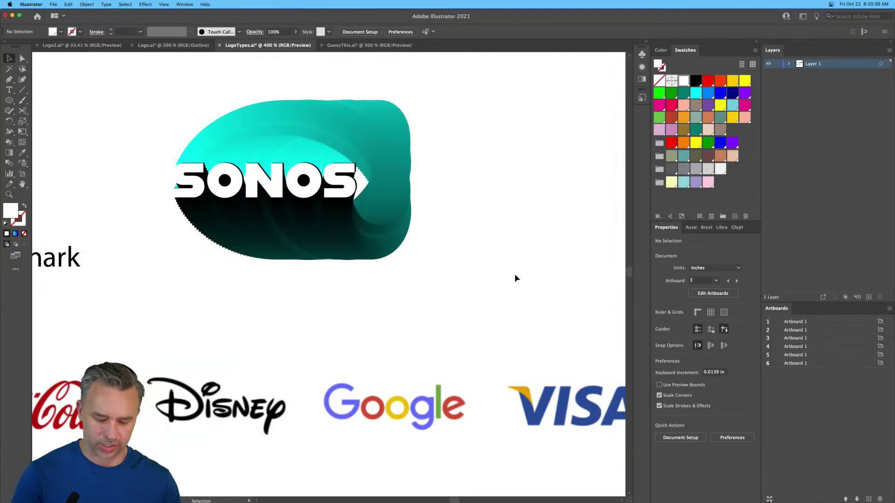
{"action": "key", "text": "super+space"}
{"action": "key", "text": "Escape"}
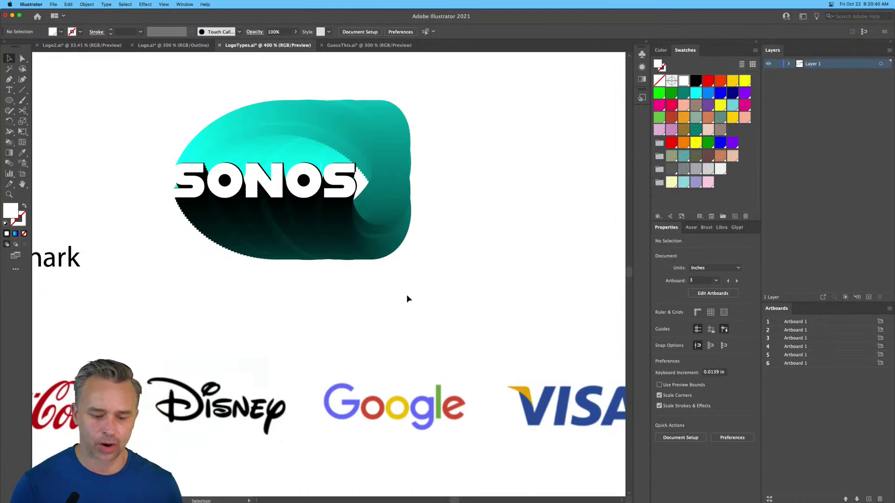
{"action": "key", "text": "super+minus"}
{"action": "key", "text": "super+minus"}
{"action": "key", "text": "super+minus"}
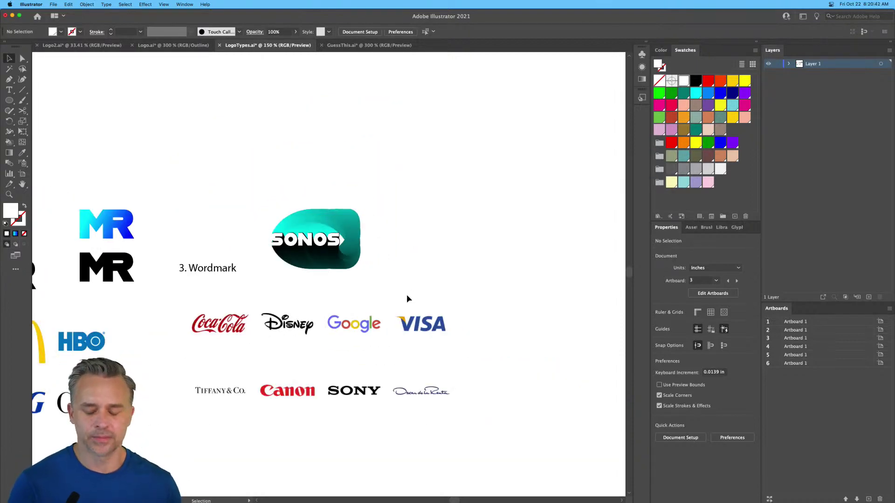
{"action": "key", "text": "super+minus"}
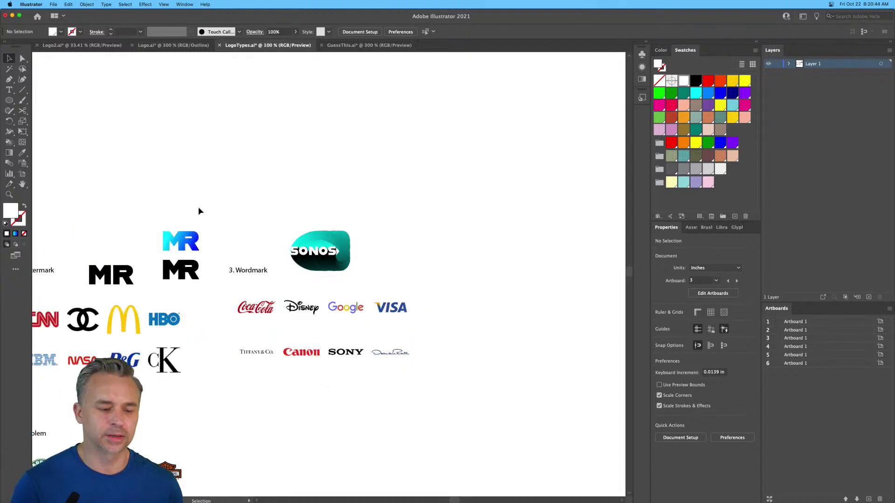
Step: Examine the sample logos in the Lettermark and Combination Mark sections up close
{"action": "left_click_drag", "start_coordinate": [132, 224], "coordinate": [435, 180]}
{"action": "left_click_drag", "start_coordinate": [184, 198], "coordinate": [238, 164]}
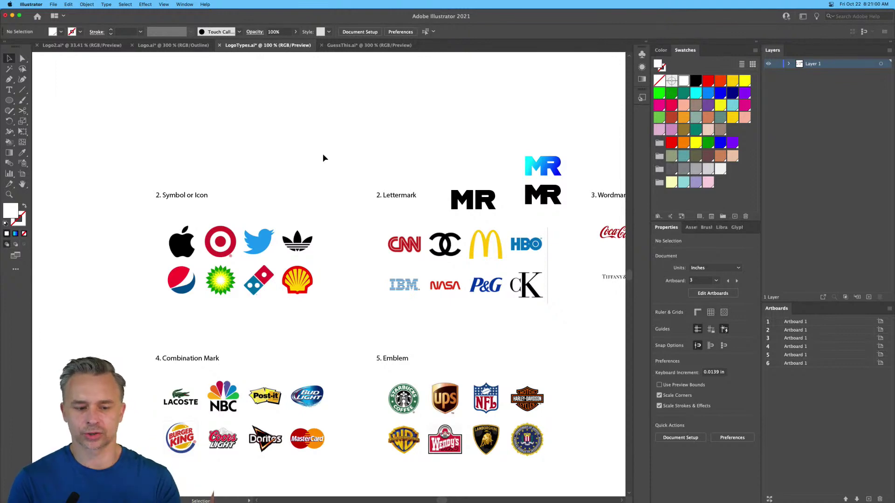
{"action": "key", "text": "super+equal"}
{"action": "key", "text": "super+equal"}
{"action": "left_click_drag", "start_coordinate": [483, 200], "coordinate": [238, 233]}
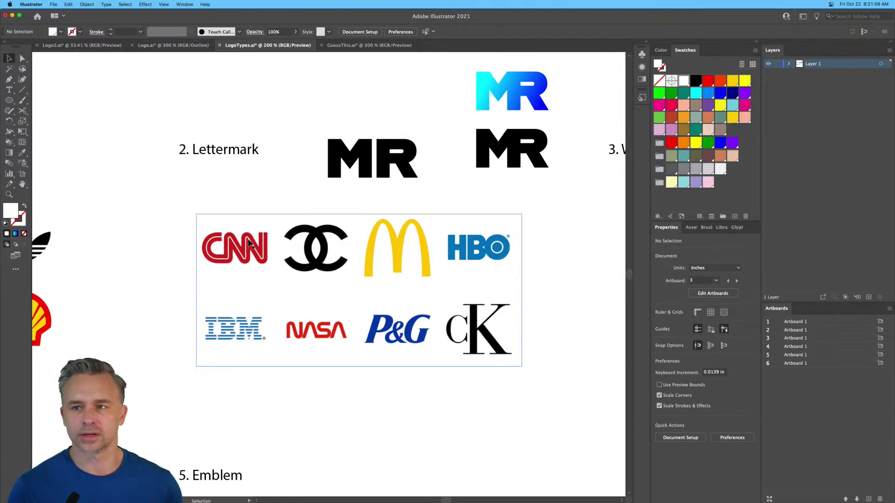
{"action": "key", "text": "h"}
{"action": "left_click_drag", "start_coordinate": [248, 243], "coordinate": [361, 142]}
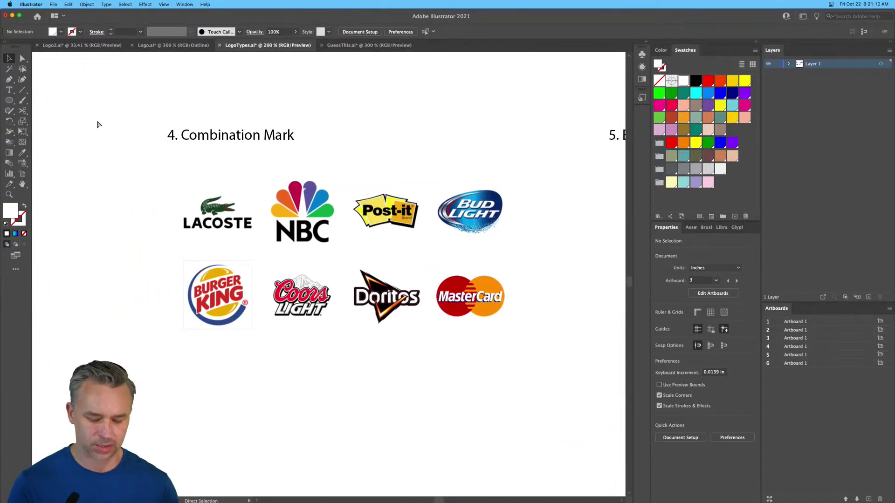
{"action": "key", "text": "super+plus"}
{"action": "left_click_drag", "start_coordinate": [99, 161], "coordinate": [100, 252]}
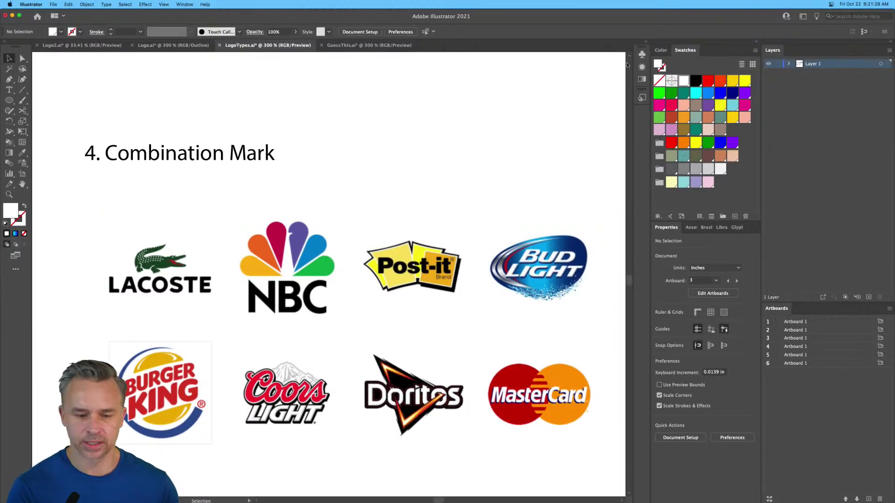
{"action": "left_click", "coordinate": [489, 145]}
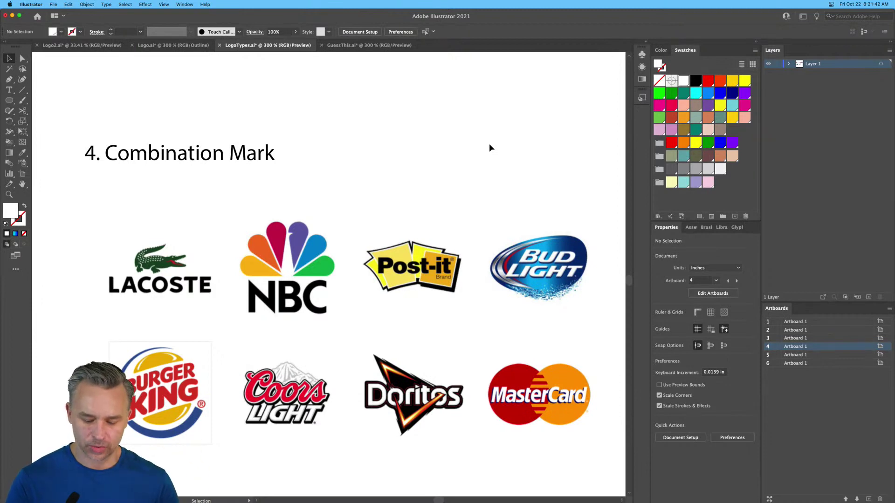
{"action": "key", "text": "super+minus"}
{"action": "key", "text": "super+minus"}
{"action": "left_click_drag", "start_coordinate": [482, 153], "coordinate": [176, 335]}
{"action": "left_click_drag", "start_coordinate": [236, 359], "coordinate": [243, 334]}
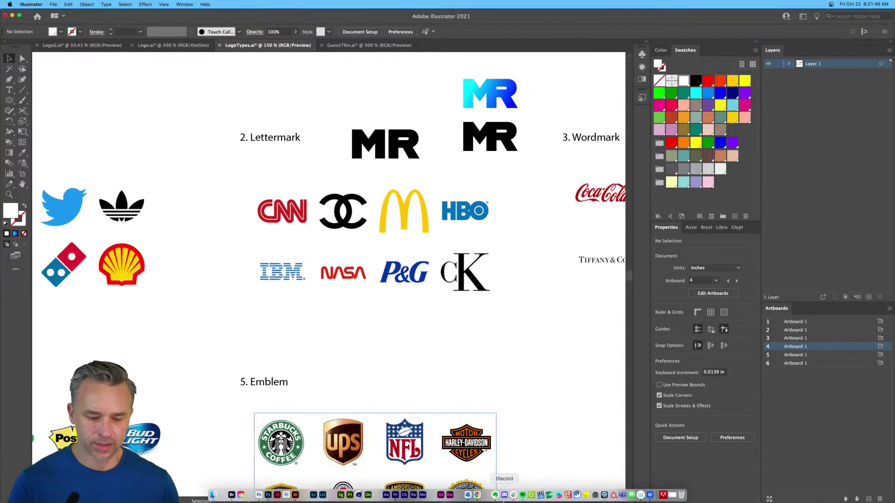
Step: Switch to Chrome, view the artist's Instagram profile in a new tab, and return to Illustrator
{"action": "left_click", "coordinate": [475, 495]}
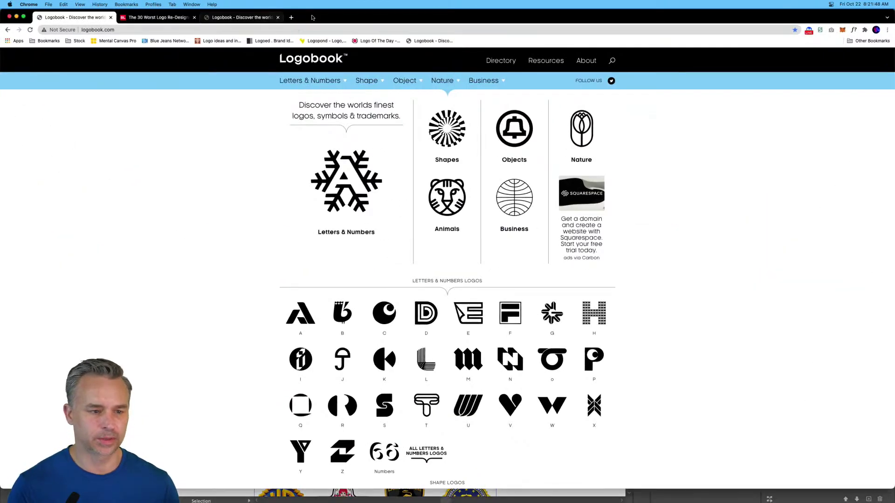
{"action": "left_click", "coordinate": [291, 17]}
{"action": "type", "text": "inst"}
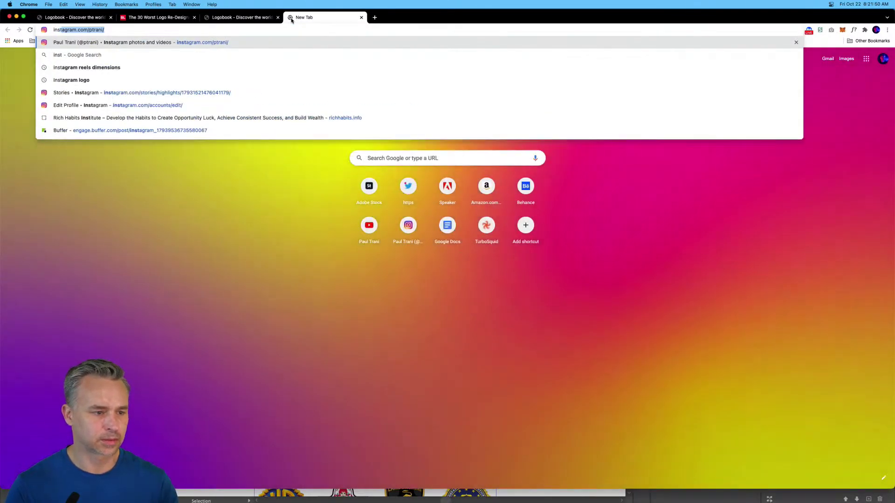
{"action": "key", "text": "Return"}
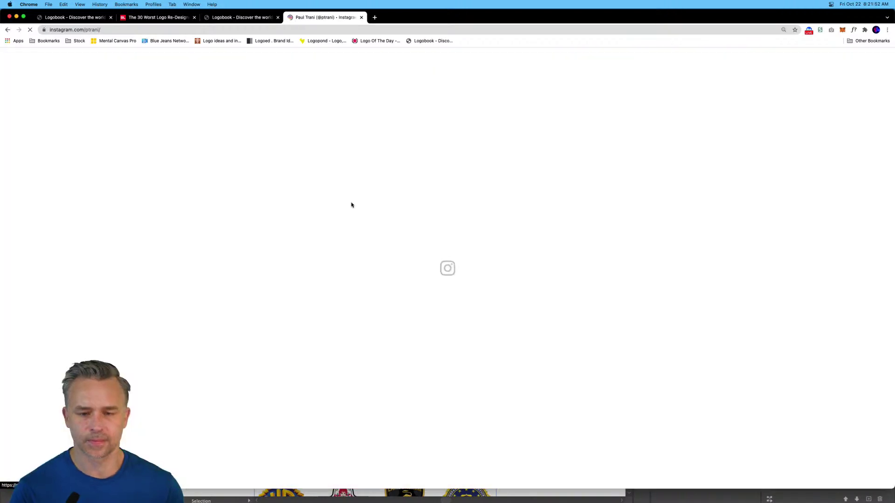
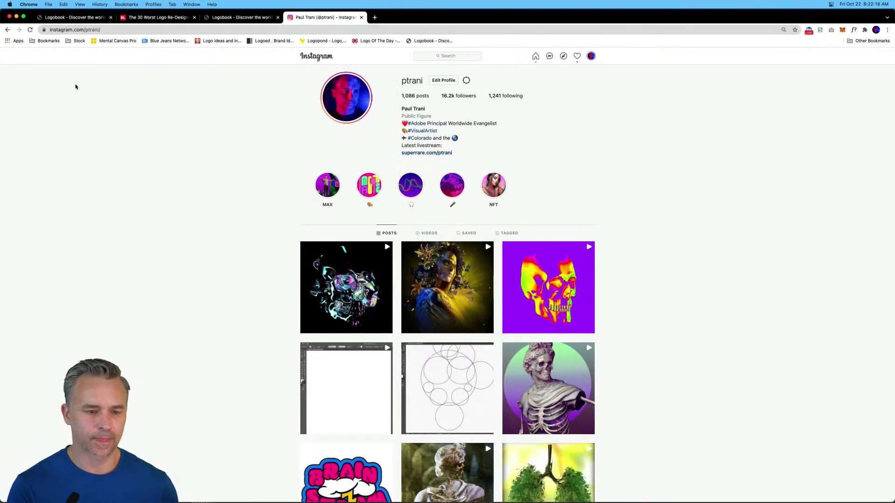
{"action": "mouse_move", "coordinate": [273, 500]}
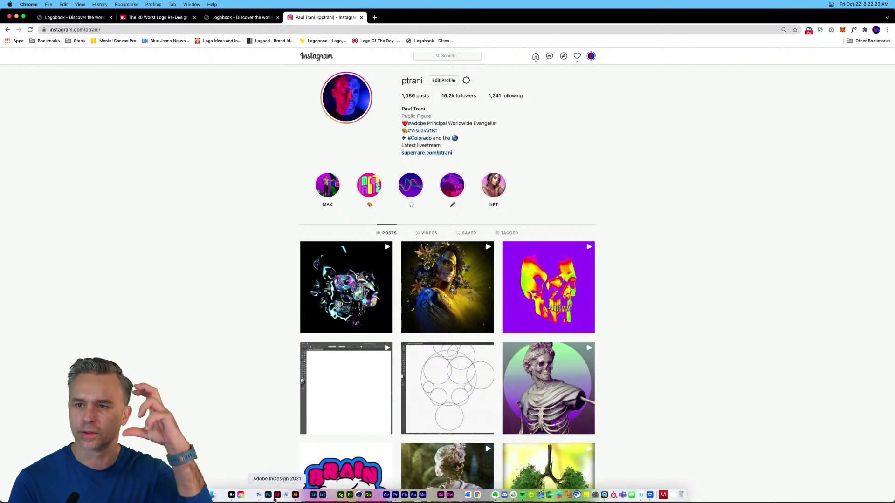
{"action": "left_click", "coordinate": [16, 17]}
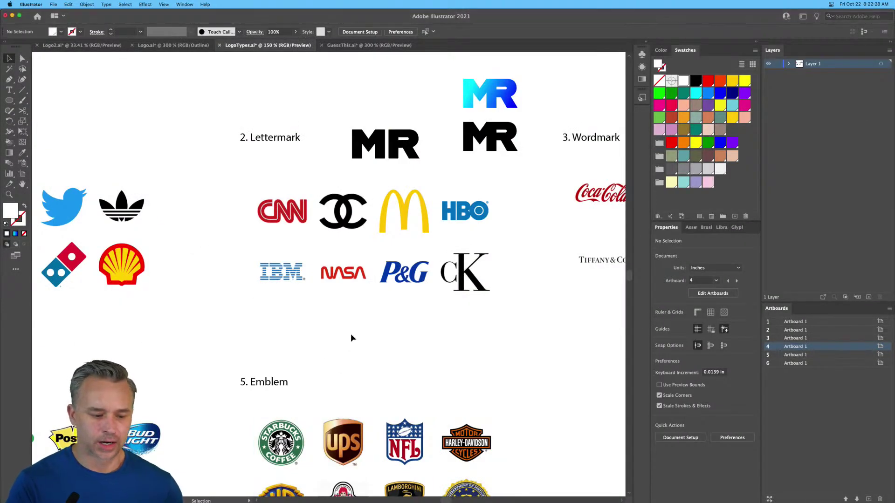
Step: Examine the Emblem section's sample logos up close and the overview of all the logo-type sections
{"action": "scroll", "coordinate": [270, 310], "scroll_direction": "down", "scroll_amount": 10}
{"action": "key", "text": "super+equal"}
{"action": "key", "text": "super+equal"}
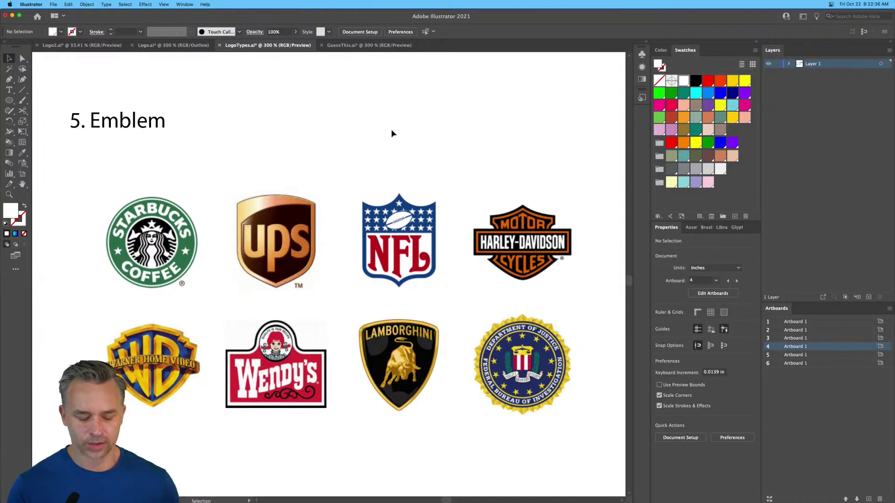
{"action": "key", "text": "super+0"}
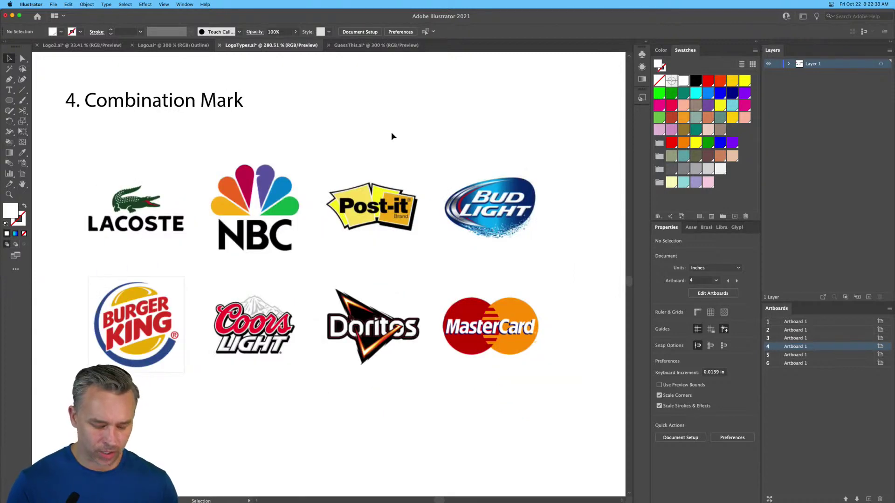
{"action": "key", "text": "super+alt+0"}
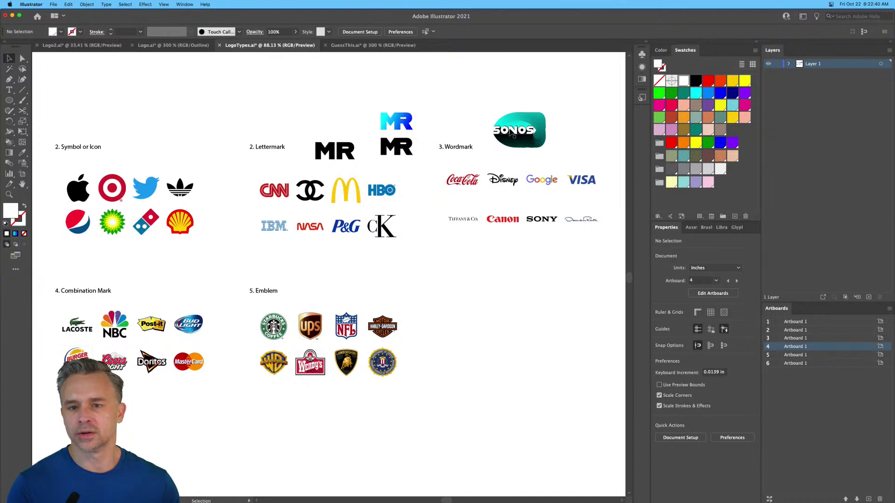
{"action": "scroll", "coordinate": [512, 107], "scroll_direction": "right", "scroll_amount": 1}
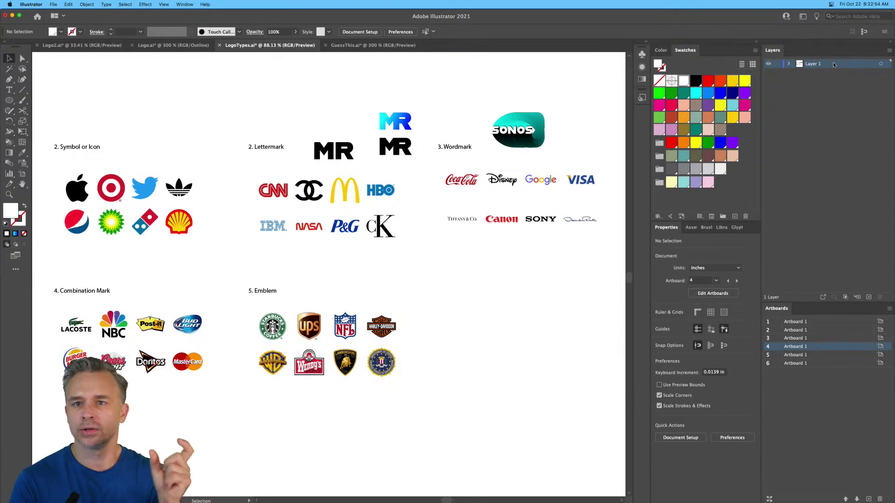
Step: Examine the CNN, Chanel, McDonald's and other lettermark samples at high magnification, ending on the full overview
{"action": "key", "text": "super+equal"}
{"action": "key", "text": "super+equal"}
{"action": "key", "text": "super+equal"}
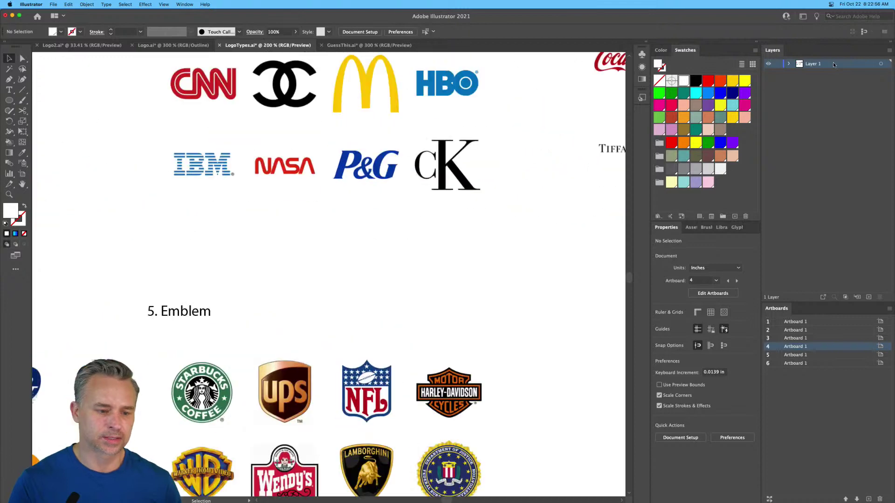
{"action": "scroll", "coordinate": [313, 234], "scroll_direction": "up", "scroll_amount": 5}
{"action": "key", "text": "super+equal"}
{"action": "key", "text": "super+equal"}
{"action": "left_click_drag", "start_coordinate": [318, 243], "coordinate": [321, 414]}
{"action": "left_click_drag", "start_coordinate": [321, 293], "coordinate": [303, 198]}
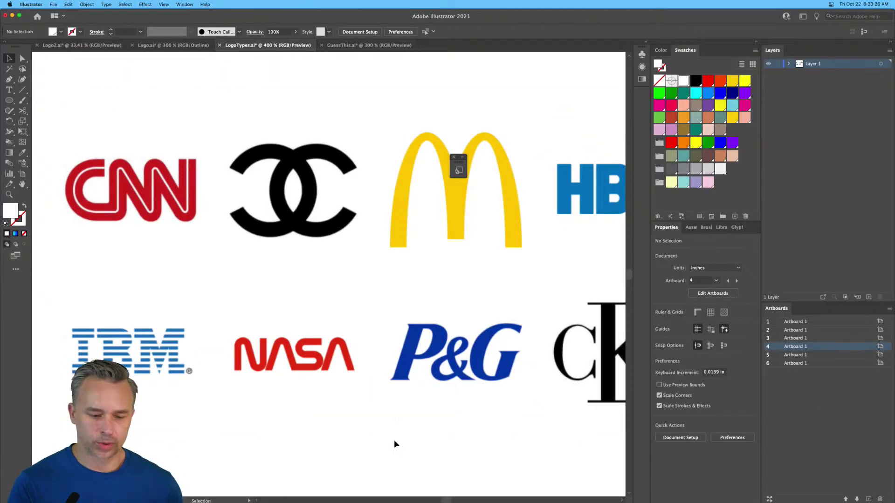
{"action": "key", "text": "super+0"}
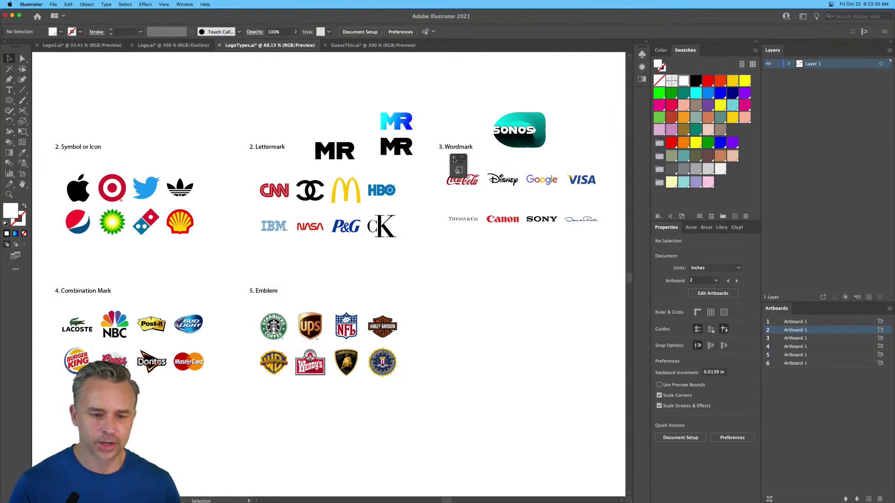
Step: Switch to Chrome and close the Instagram profile tab so the Logobook site is in front
{"action": "mouse_move", "coordinate": [480, 499]}
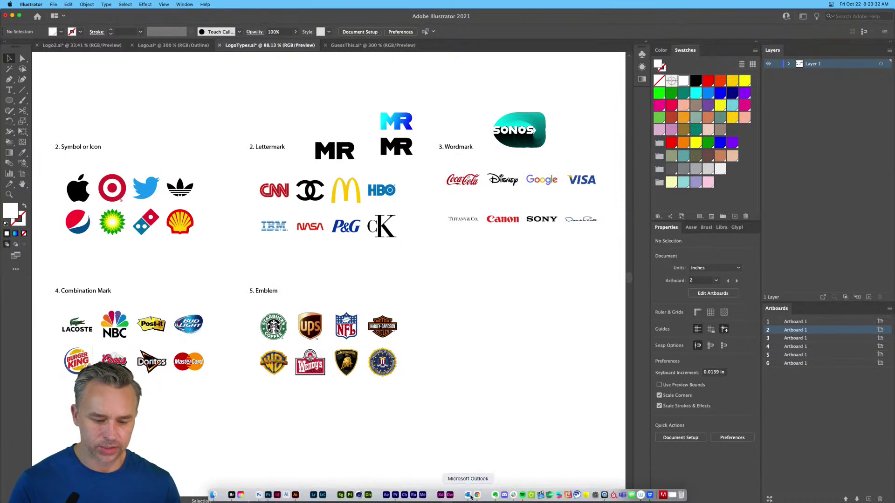
{"action": "left_click", "coordinate": [479, 496]}
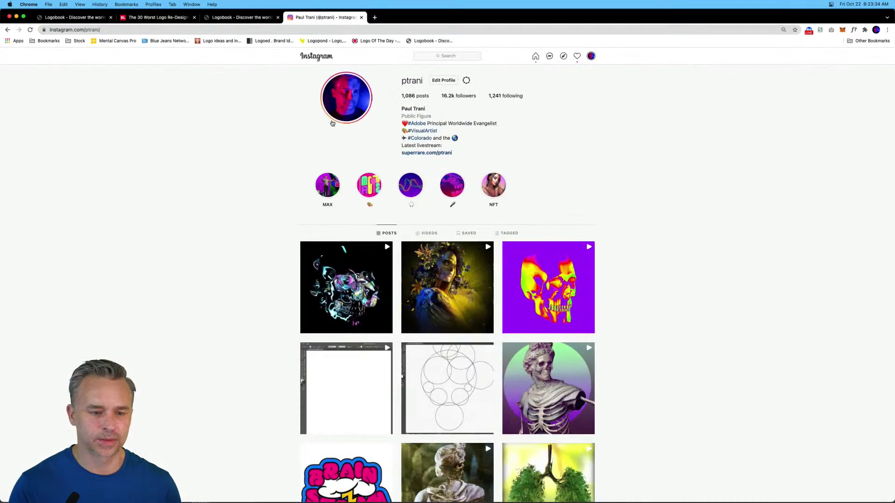
{"action": "key", "text": "super+w"}
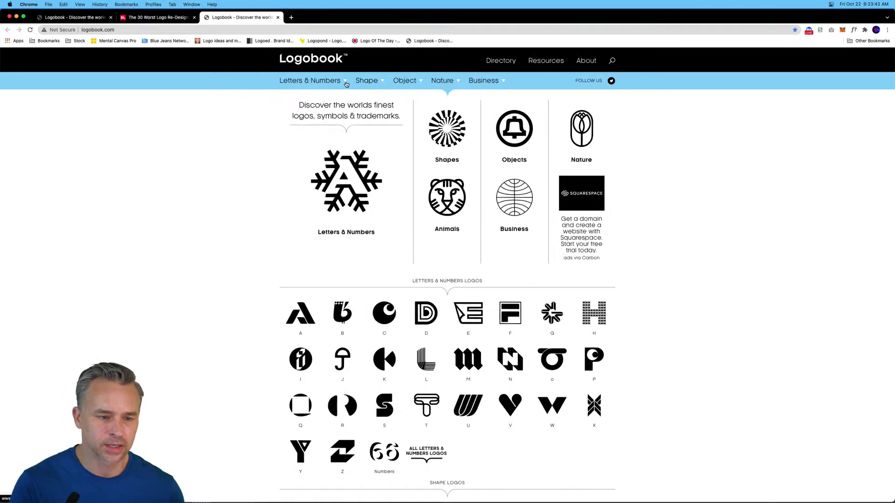
Step: Browse Logobook's collection of logos based on the letter M through the end of its first page
{"action": "mouse_move", "coordinate": [301, 83]}
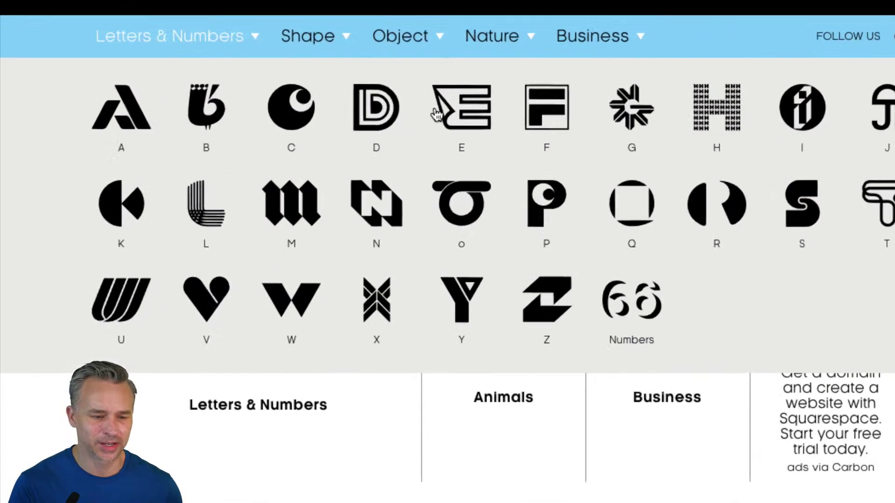
{"action": "left_click", "coordinate": [283, 225]}
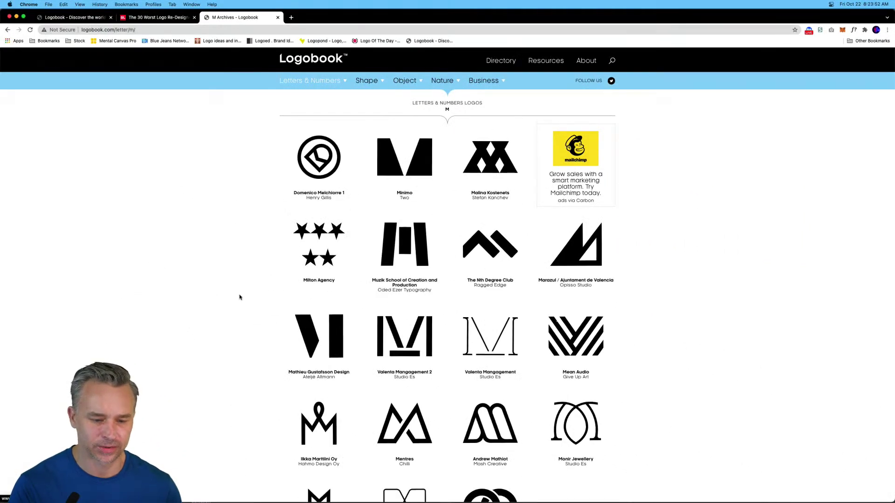
{"action": "scroll", "coordinate": [240, 297], "scroll_direction": "down", "scroll_amount": 6}
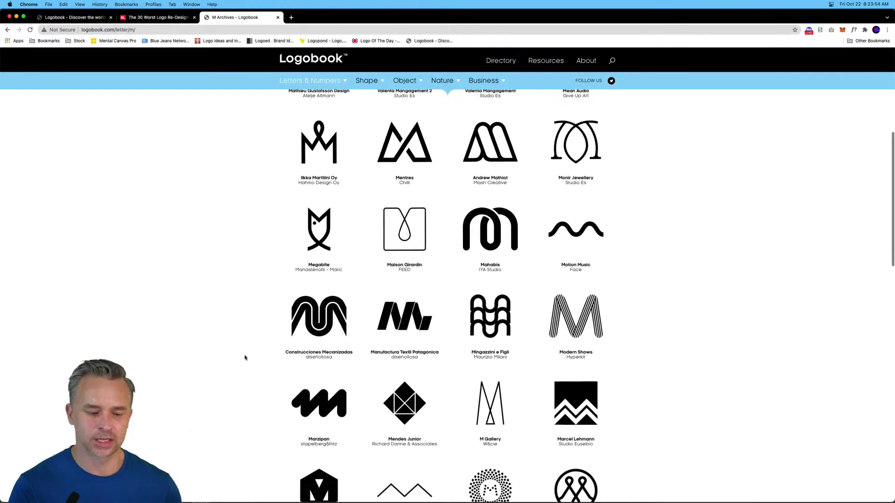
{"action": "scroll", "coordinate": [244, 356], "scroll_direction": "down", "scroll_amount": 4}
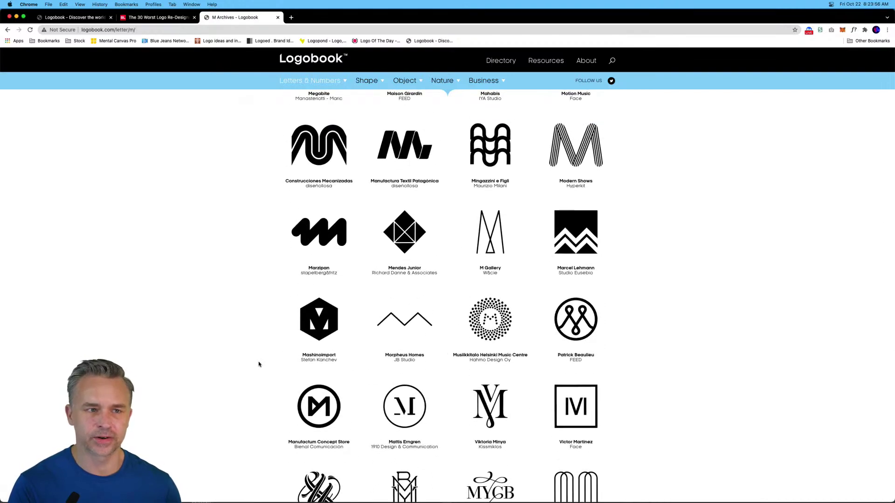
{"action": "scroll", "coordinate": [456, 400], "scroll_direction": "down", "scroll_amount": 2}
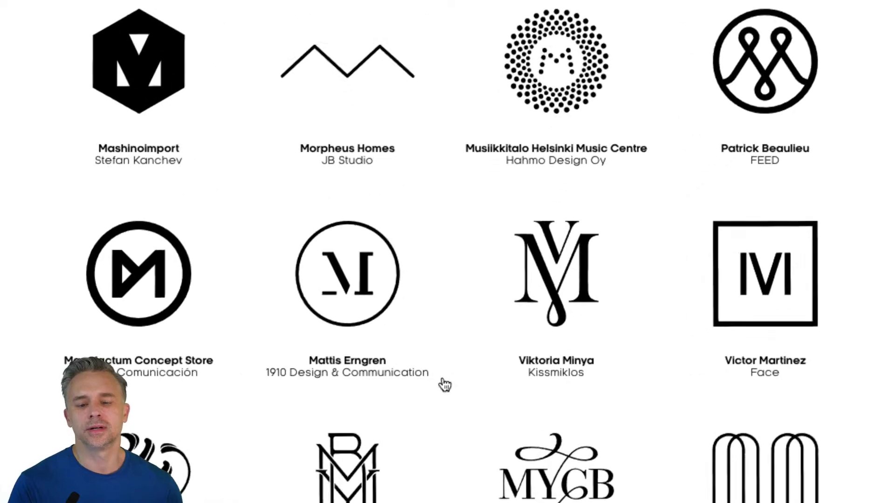
{"action": "scroll", "coordinate": [445, 385], "scroll_direction": "down", "scroll_amount": 10}
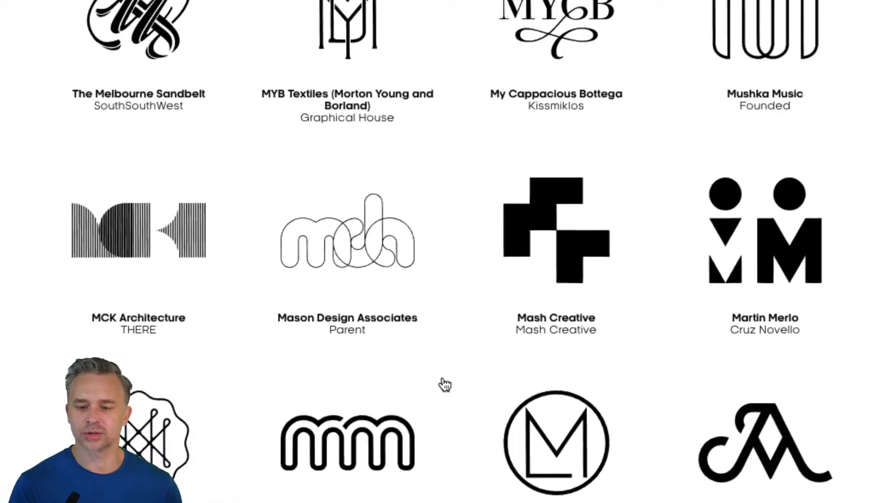
{"action": "scroll", "coordinate": [445, 385], "scroll_direction": "down", "scroll_amount": 6}
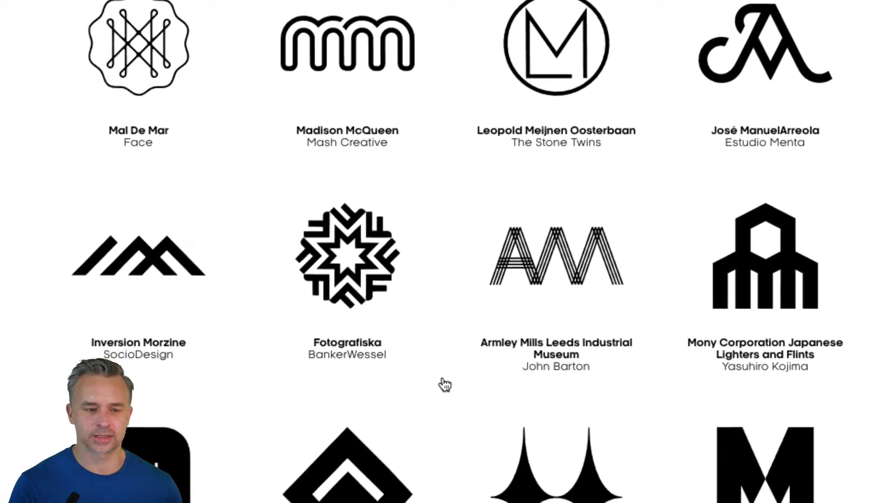
{"action": "scroll", "coordinate": [443, 379], "scroll_direction": "down", "scroll_amount": 6}
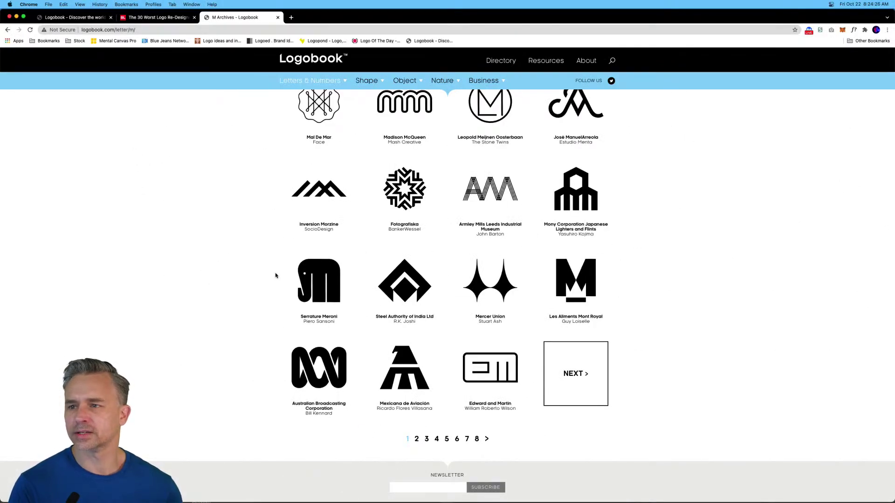
Step: Return to Illustrator and draw a circle about 1.07 in wide below the wordmark samples, filled with magenta
{"action": "left_click", "coordinate": [16, 16]}
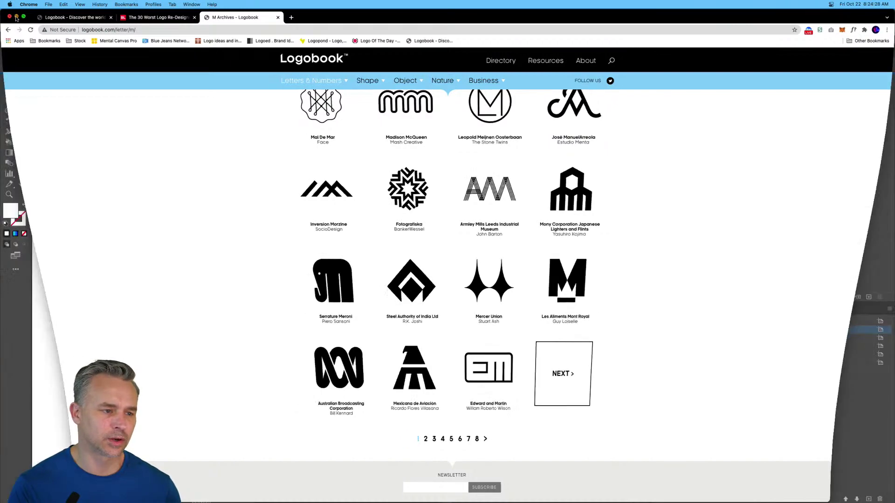
{"action": "left_click_drag", "start_coordinate": [14, 99], "coordinate": [60, 122]}
{"action": "left_click_drag", "start_coordinate": [461, 262], "coordinate": [503, 304]}
{"action": "left_click", "coordinate": [659, 105]}
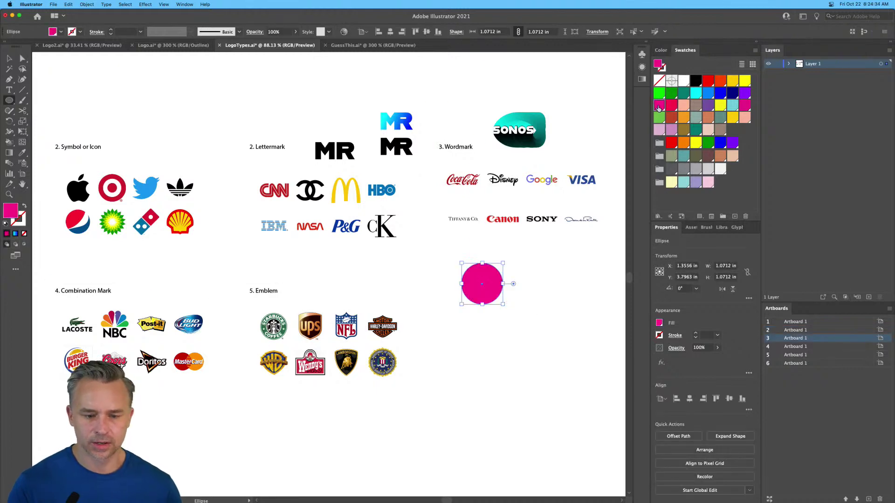
Step: Rotate the magenta circle to about 355° and switch to the Selection tool
{"action": "key", "text": "super+equal"}
{"action": "key", "text": "super+equal"}
{"action": "key", "text": "super+equal"}
{"action": "key", "text": "super+equal"}
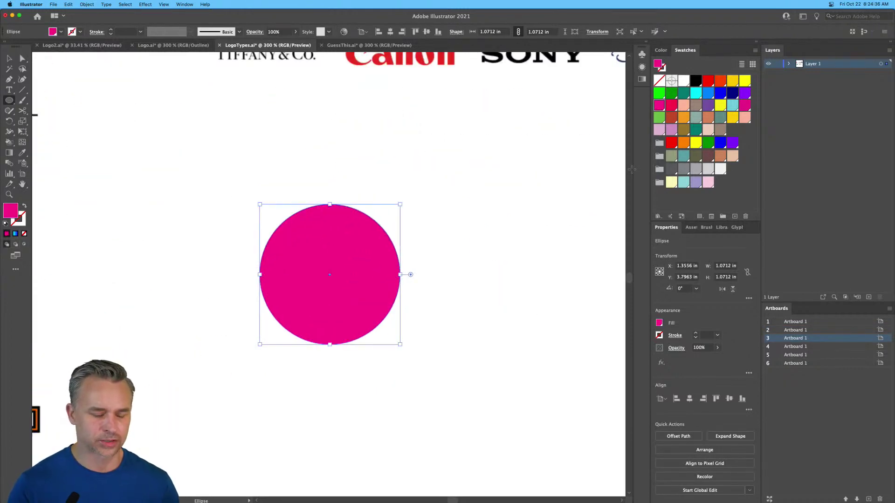
{"action": "left_click_drag", "start_coordinate": [254, 197], "coordinate": [219, 174]}
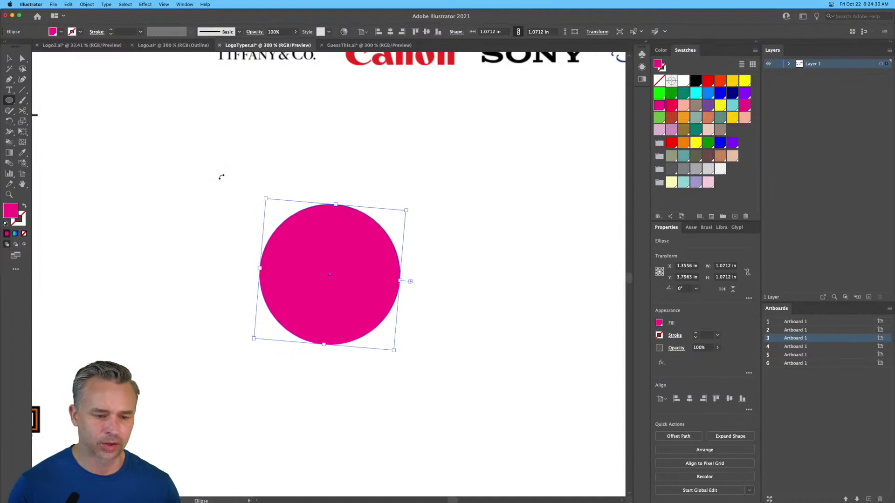
{"action": "left_click", "coordinate": [8, 57]}
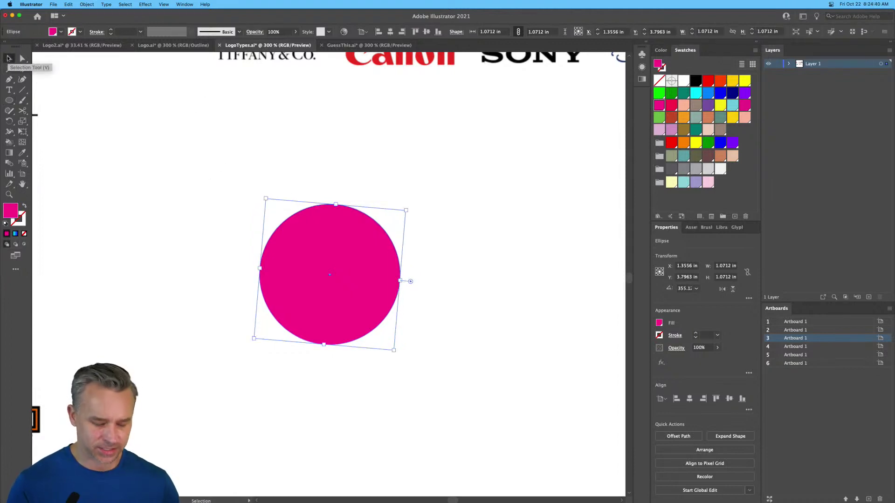
Step: Move the magenta circle to about X 1.89 in, Y 3.65 in and open its rotation angle for editing
{"action": "key", "text": "super+equal"}
{"action": "key", "text": "super+equal"}
{"action": "key", "text": "super+minus"}
{"action": "key", "text": "super+minus"}
{"action": "key", "text": "super+minus"}
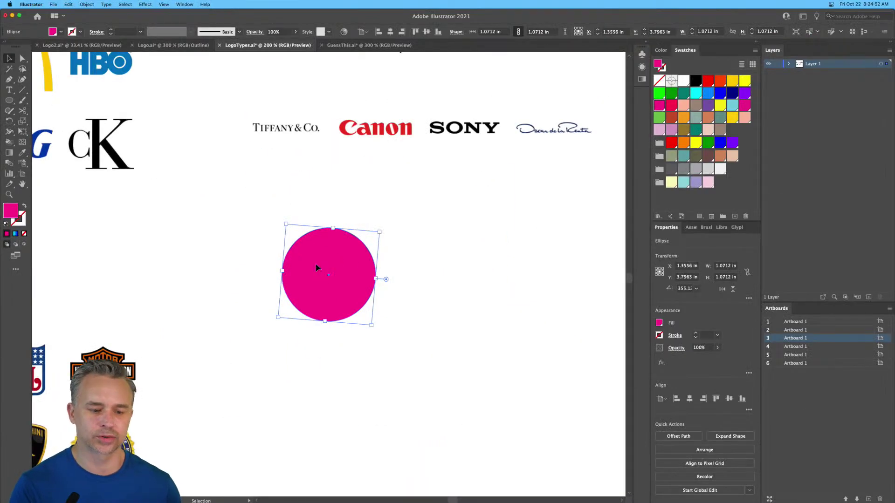
{"action": "left_click_drag", "start_coordinate": [315, 268], "coordinate": [363, 254]}
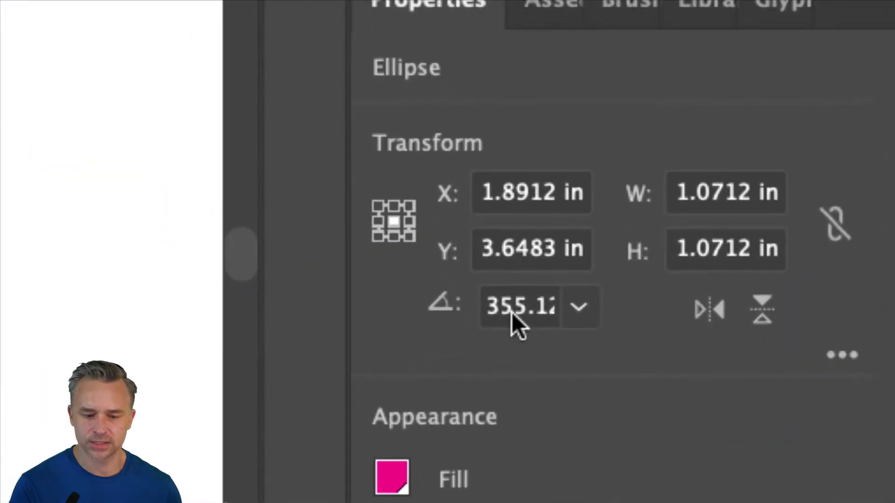
{"action": "left_click", "coordinate": [512, 312]}
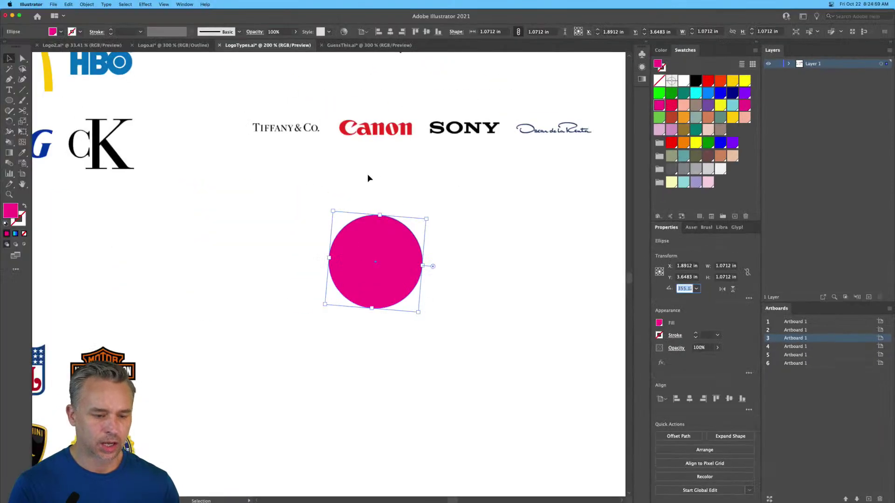
Step: Reselect the circle and examine which Transform commands are available for it
{"action": "left_click", "coordinate": [287, 179]}
{"action": "left_click", "coordinate": [345, 245]}
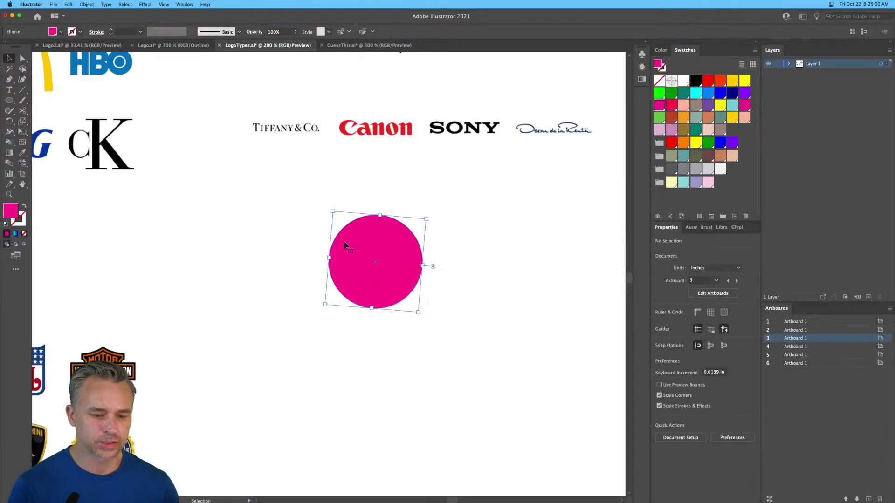
{"action": "left_click", "coordinate": [87, 4]}
{"action": "mouse_move", "coordinate": [83, 17]}
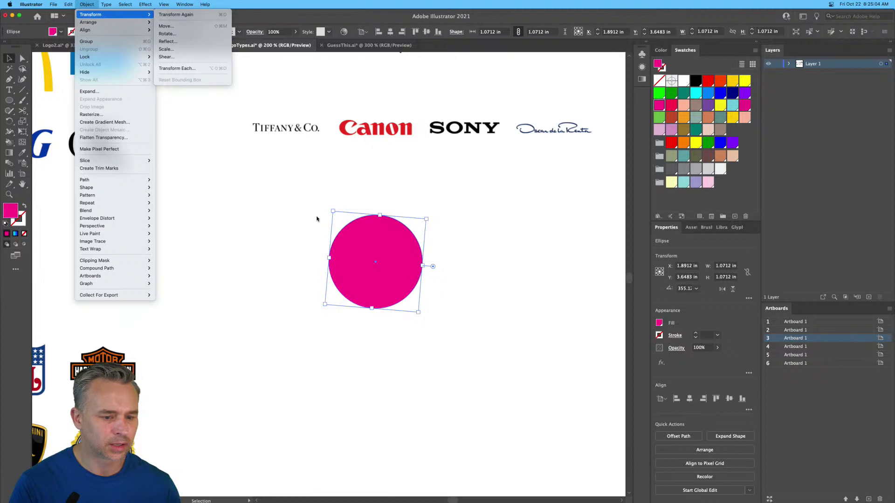
{"action": "left_click", "coordinate": [316, 219]}
Step: Draw two magenta rectangles overlapping the circle's lower half, about 0.34 × 0.85 in on its left and a wider one on its right
{"action": "left_click_drag", "start_coordinate": [366, 262], "coordinate": [369, 267]}
{"action": "mouse_move", "coordinate": [333, 213]}
{"action": "left_mouse_down"}
{"action": "mouse_move", "coordinate": [316, 233]}
{"action": "mouse_move", "coordinate": [332, 214]}
{"action": "left_mouse_up"}
{"action": "left_click", "coordinate": [169, 188]}
{"action": "key", "text": "l"}
{"action": "left_click_drag", "start_coordinate": [9, 99], "coordinate": [50, 102]}
{"action": "left_click_drag", "start_coordinate": [324, 260], "coordinate": [353, 334]}
{"action": "left_click_drag", "start_coordinate": [399, 254], "coordinate": [450, 334]}
Step: Fully round the corners of the wider rectangle and tilt it slightly
{"action": "key", "text": "v"}
{"action": "left_click_drag", "start_coordinate": [325, 260], "coordinate": [323, 256]}
{"action": "left_click", "coordinate": [436, 300], "text": "shift"}
{"action": "key", "text": "super+shift+a"}
{"action": "left_click", "coordinate": [436, 274]}
{"action": "left_click_drag", "start_coordinate": [445, 258], "coordinate": [427, 275]}
Step: Round and tilt the narrow rectangle into a diagonal bar, and move the wider rounded shape inward under the circle
{"action": "left_click", "coordinate": [334, 315]}
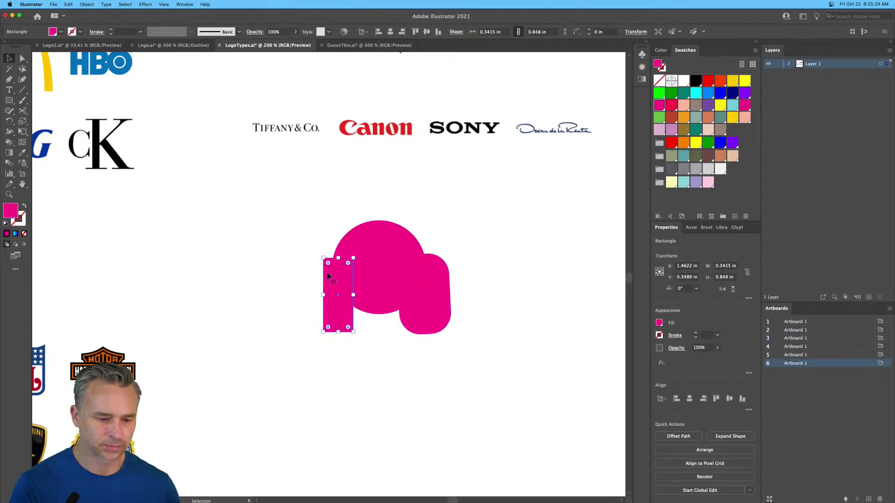
{"action": "left_click_drag", "start_coordinate": [327, 263], "coordinate": [367, 261]}
{"action": "left_click_drag", "start_coordinate": [443, 300], "coordinate": [411, 306]}
Step: Group the circle with the two rounded shapes and reselect the group
{"action": "left_click_drag", "start_coordinate": [281, 229], "coordinate": [361, 327]}
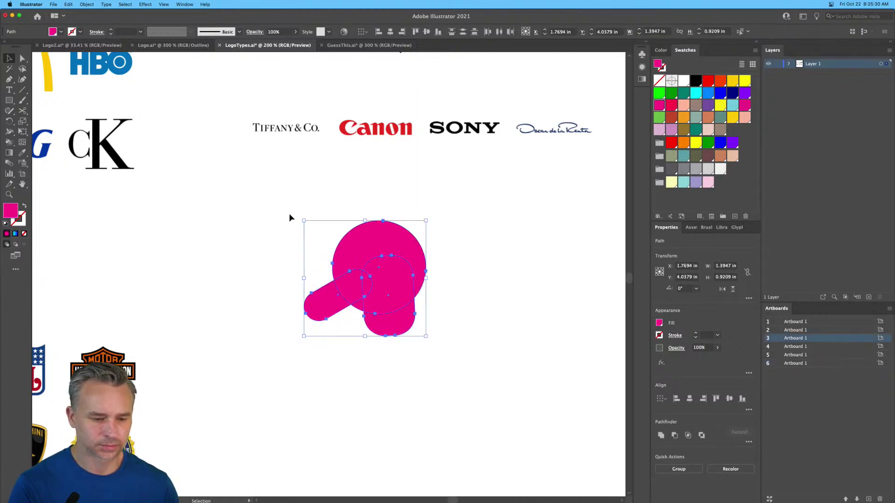
{"action": "right_click", "coordinate": [368, 245]}
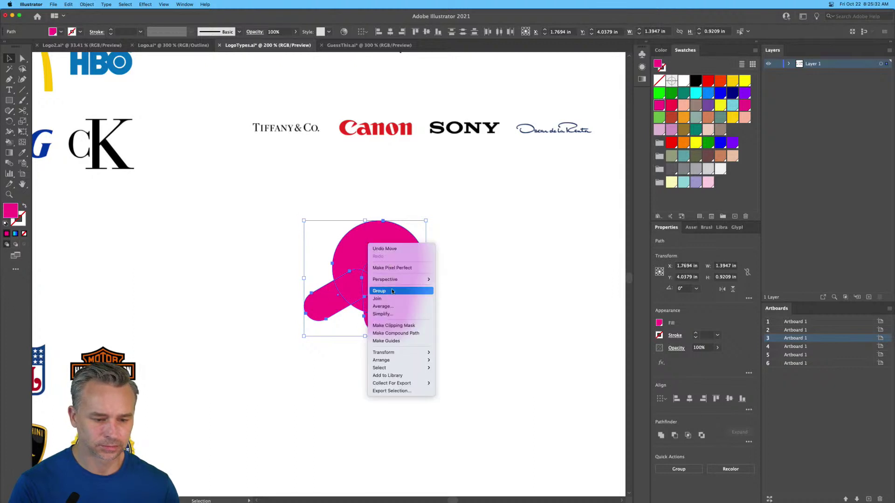
{"action": "left_click", "coordinate": [390, 291]}
{"action": "left_click", "coordinate": [302, 215]}
{"action": "key", "text": "a"}
{"action": "left_click_drag", "start_coordinate": [314, 198], "coordinate": [427, 336]}
{"action": "key", "text": "super+equal"}
{"action": "key", "text": "v"}
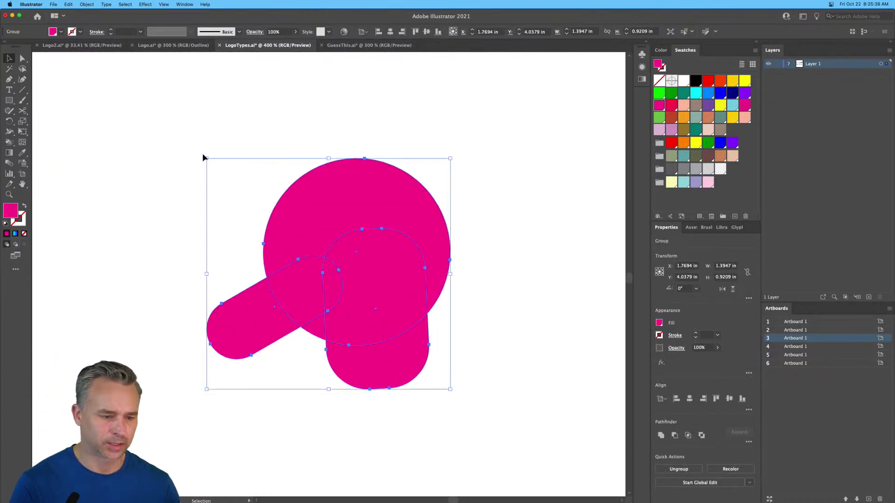
Step: Rotate the group a few degrees clockwise and reset its bounding box
{"action": "left_click_drag", "start_coordinate": [203, 156], "coordinate": [203, 148]}
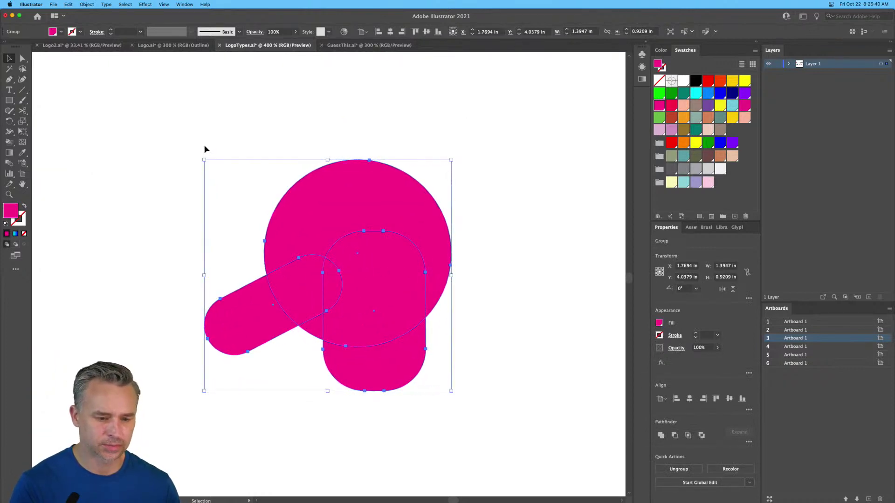
{"action": "left_click", "coordinate": [184, 124]}
{"action": "left_click", "coordinate": [345, 231]}
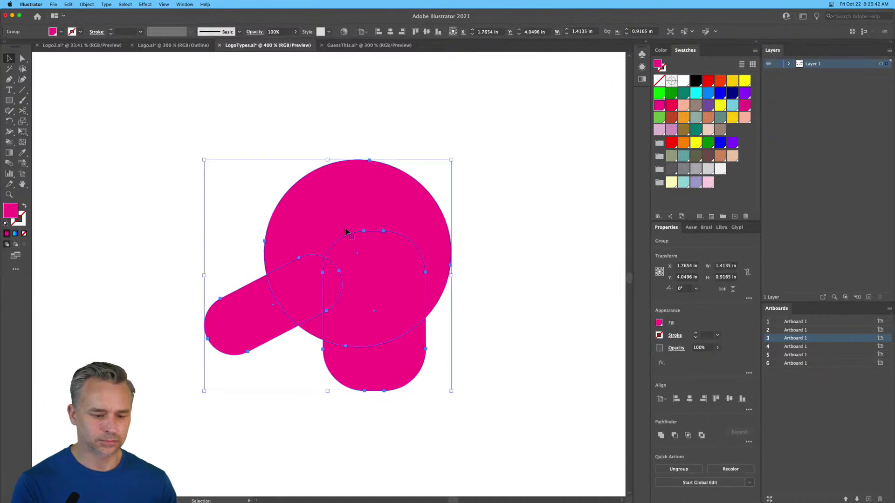
{"action": "left_click", "coordinate": [87, 5]}
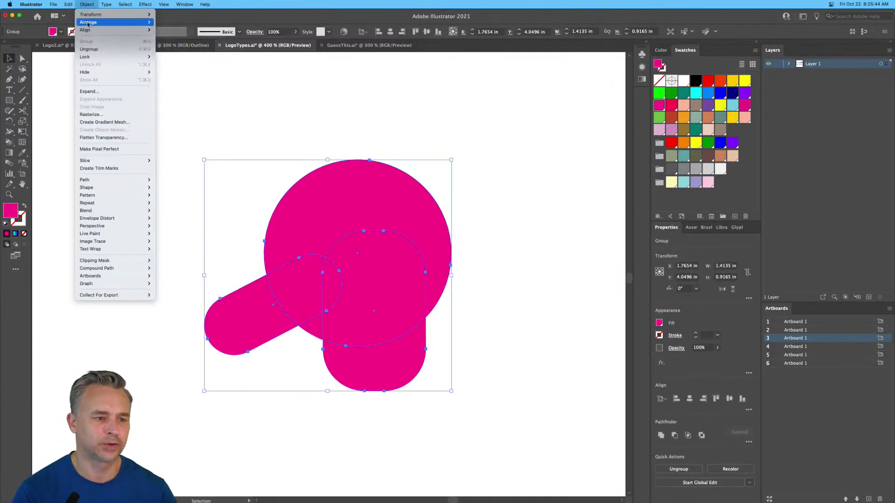
{"action": "mouse_move", "coordinate": [83, 14]}
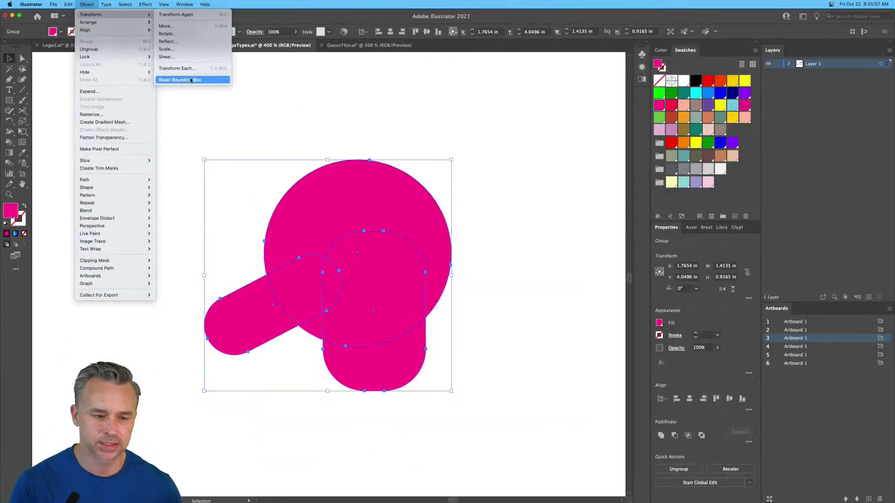
{"action": "left_click", "coordinate": [190, 80]}
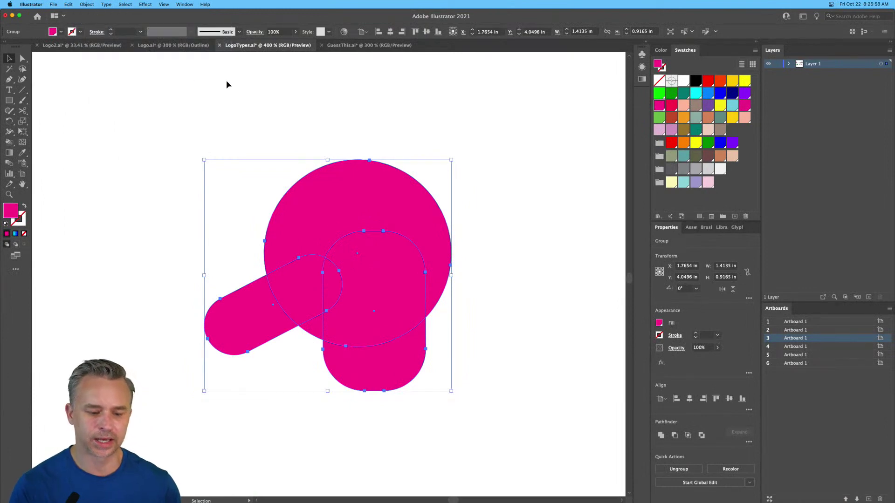
Step: Rotate the group further clockwise and reset its bounding box again
{"action": "left_click_drag", "start_coordinate": [201, 158], "coordinate": [225, 133]}
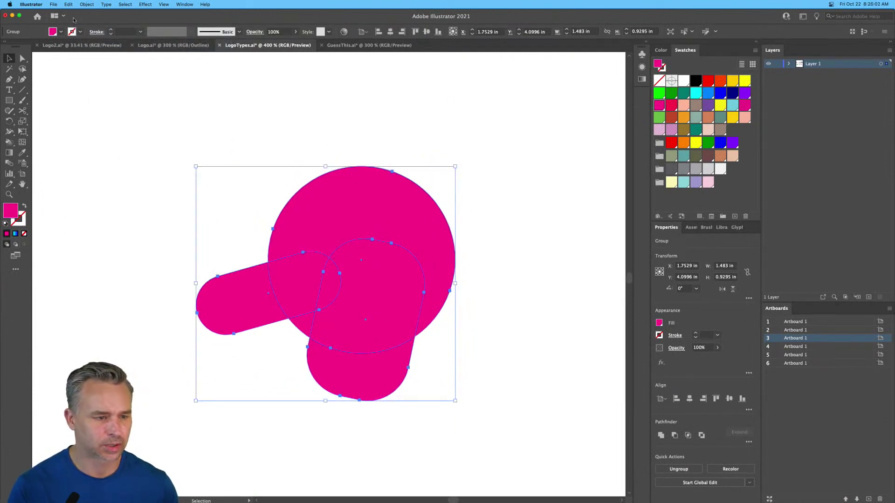
{"action": "left_click", "coordinate": [84, 5]}
{"action": "mouse_move", "coordinate": [111, 14]}
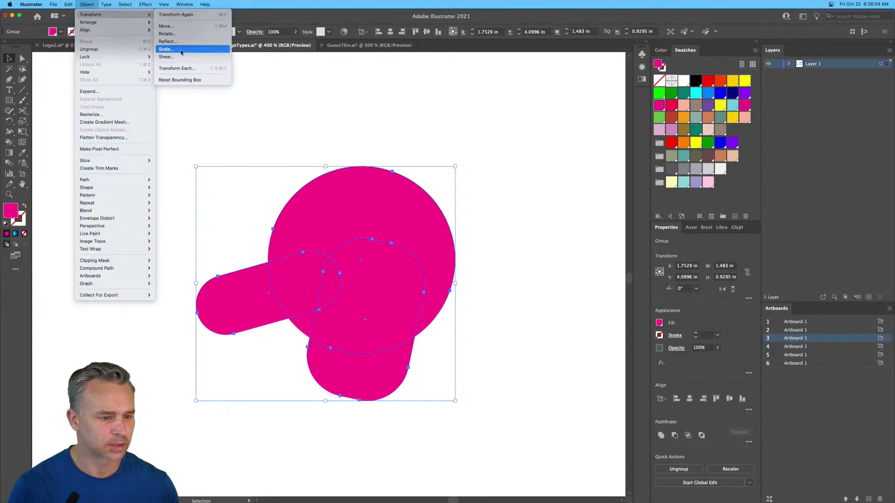
{"action": "left_click", "coordinate": [185, 80]}
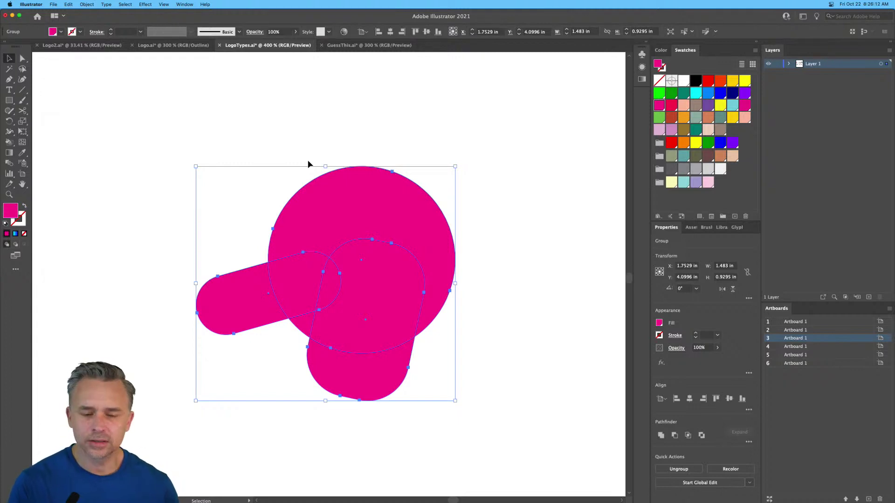
Step: Switch to Chrome and open the bookmarked LogoLounge site in a new tab, comparing it with the Logobook M page
{"action": "left_click", "coordinate": [477, 494]}
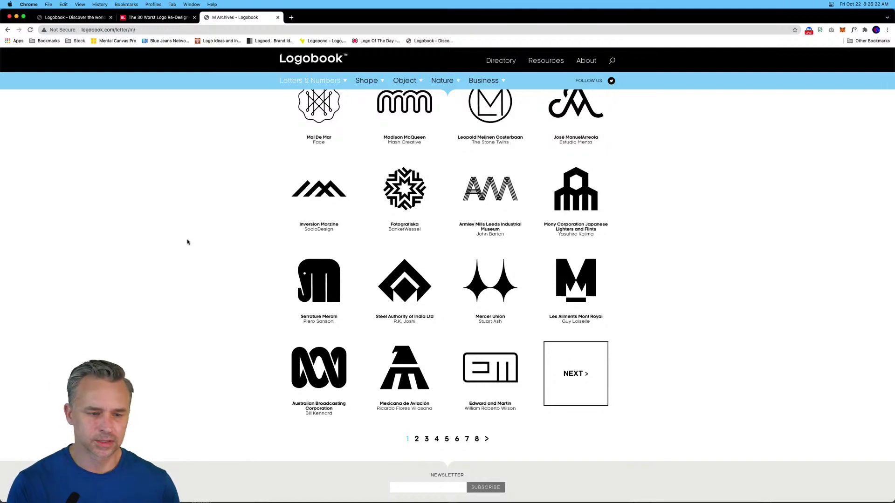
{"action": "scroll", "coordinate": [187, 242], "scroll_direction": "up", "scroll_amount": 20}
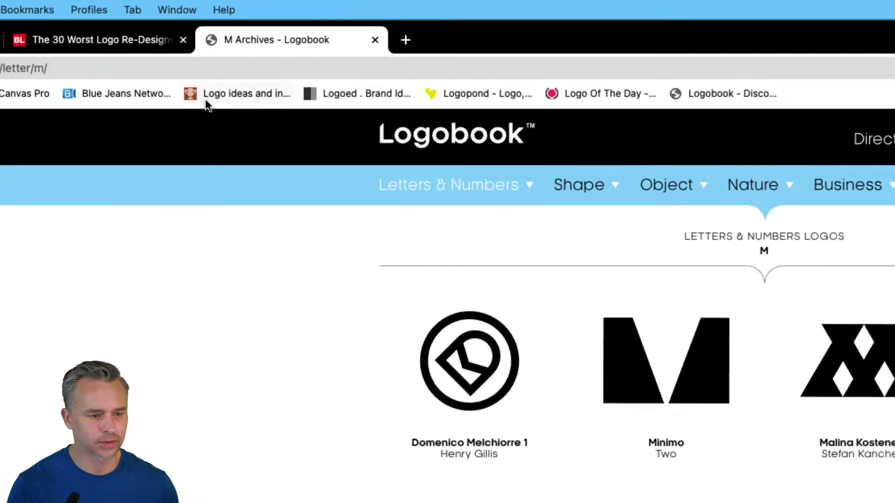
{"action": "left_click", "coordinate": [213, 95], "text": "super"}
{"action": "left_click", "coordinate": [441, 39]}
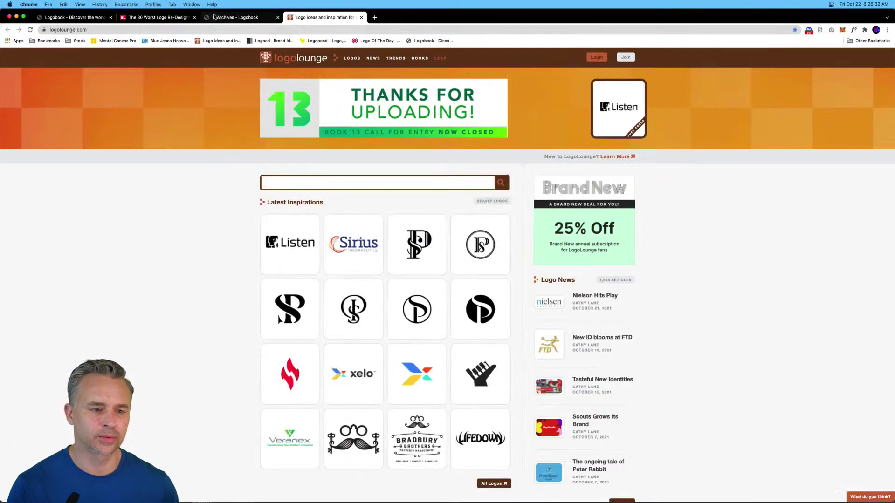
{"action": "left_click", "coordinate": [215, 17]}
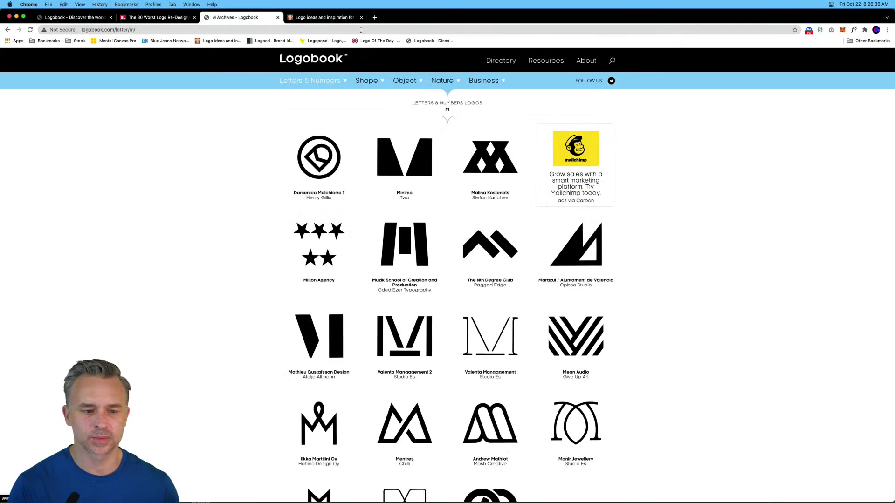
{"action": "left_click", "coordinate": [306, 18]}
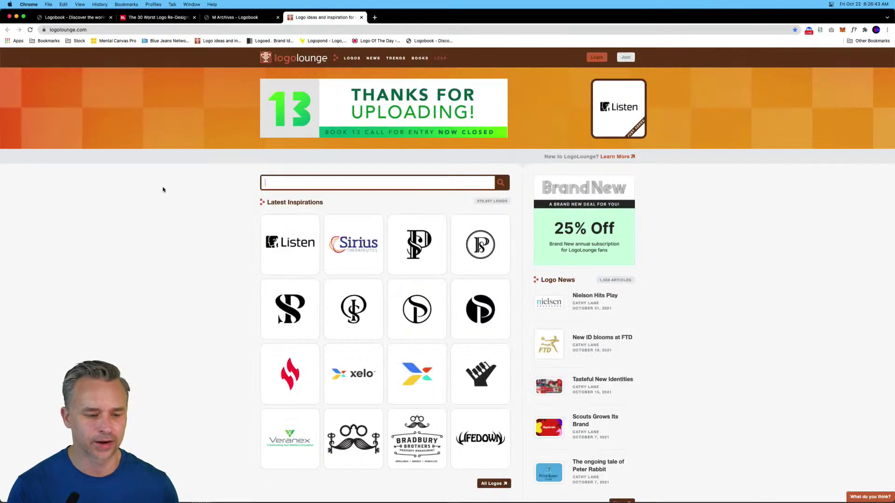
Step: Search LogoLounge for "m" and open its Fresh logo collection
{"action": "scroll", "coordinate": [164, 190], "scroll_direction": "down", "scroll_amount": 2}
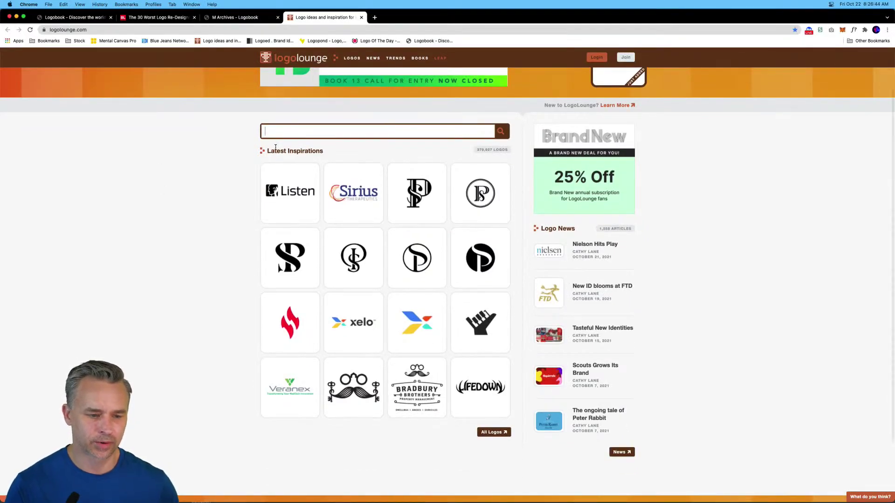
{"action": "key", "text": "Return"}
{"action": "left_click", "coordinate": [500, 133]}
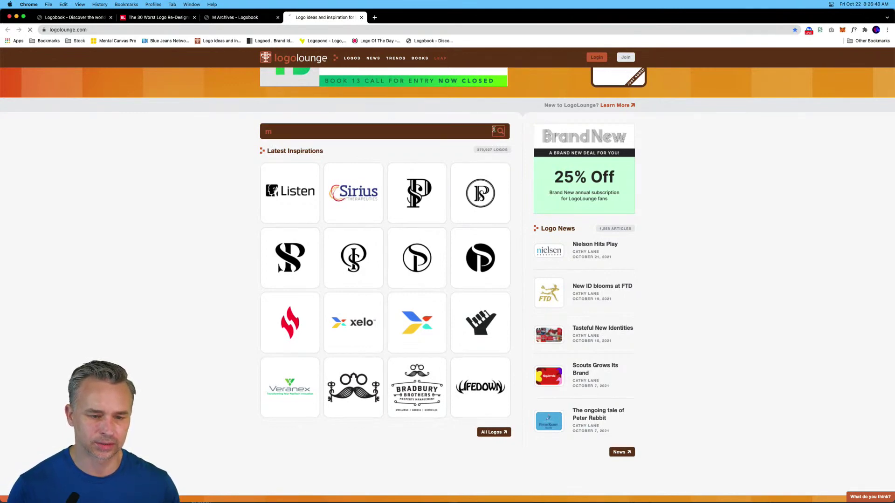
{"action": "left_click", "coordinate": [257, 133]}
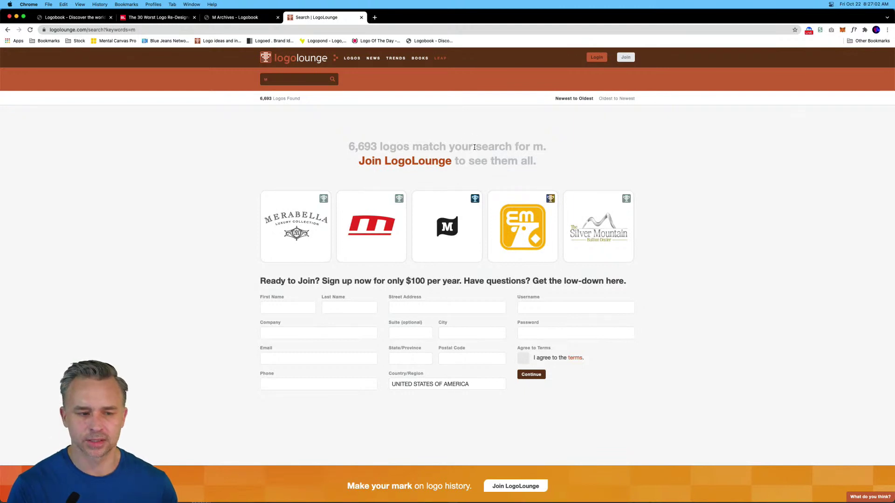
{"action": "mouse_move", "coordinate": [346, 60]}
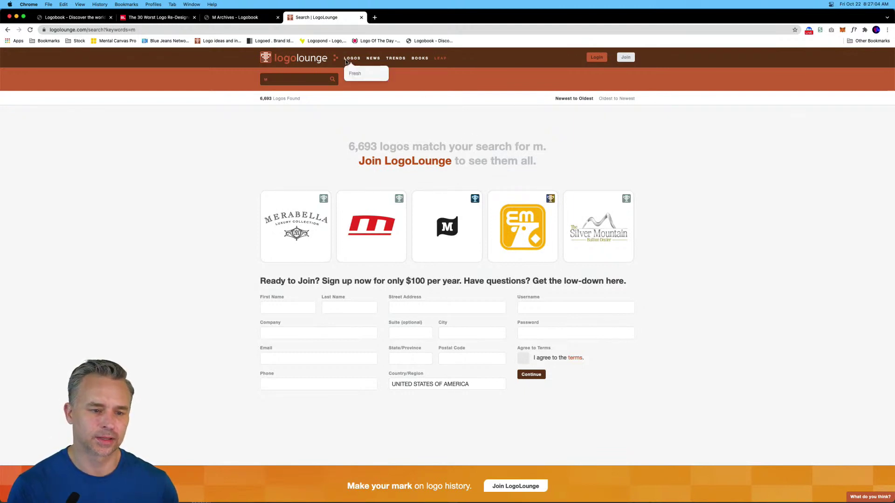
{"action": "left_click", "coordinate": [355, 73]}
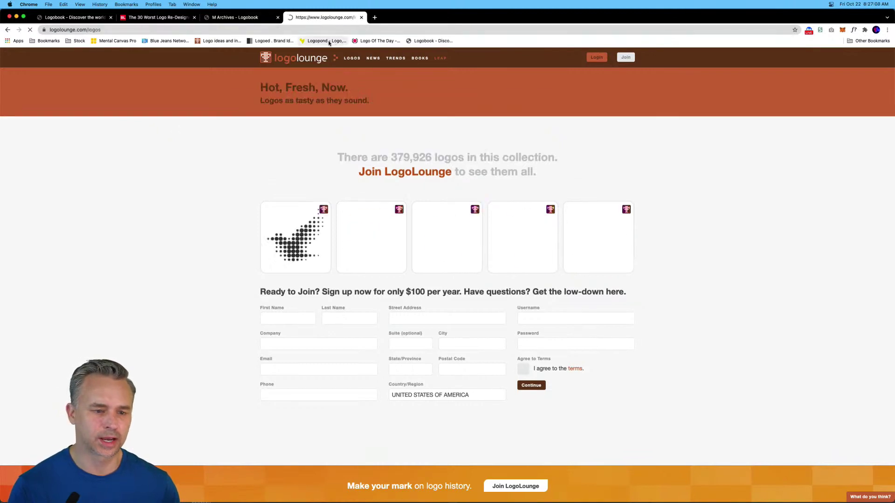
Step: Browse the logo posts on the bookmarked Logoed site and open Logo Of The Day
{"action": "left_click", "coordinate": [269, 42]}
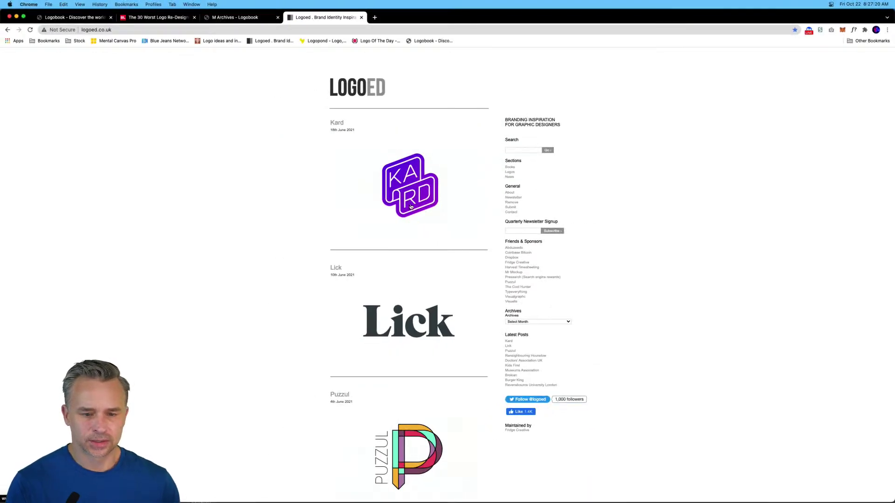
{"action": "scroll", "coordinate": [397, 129], "scroll_direction": "down", "scroll_amount": 5}
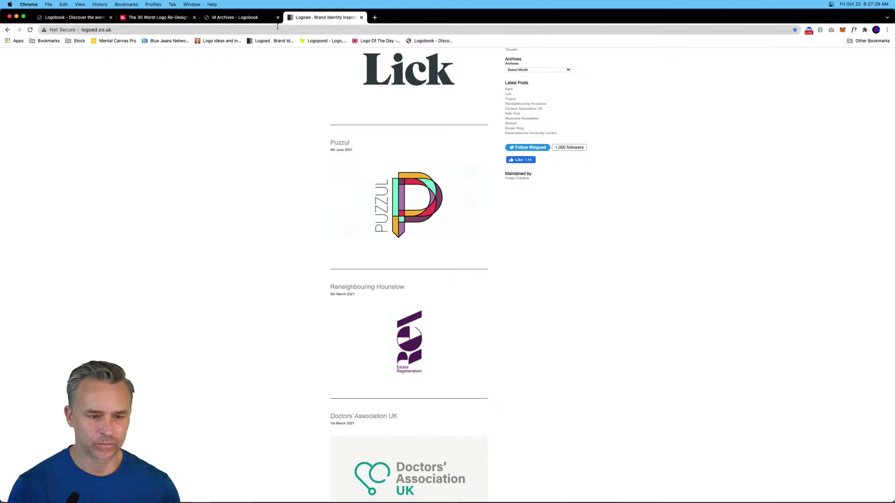
{"action": "left_click", "coordinate": [378, 41]}
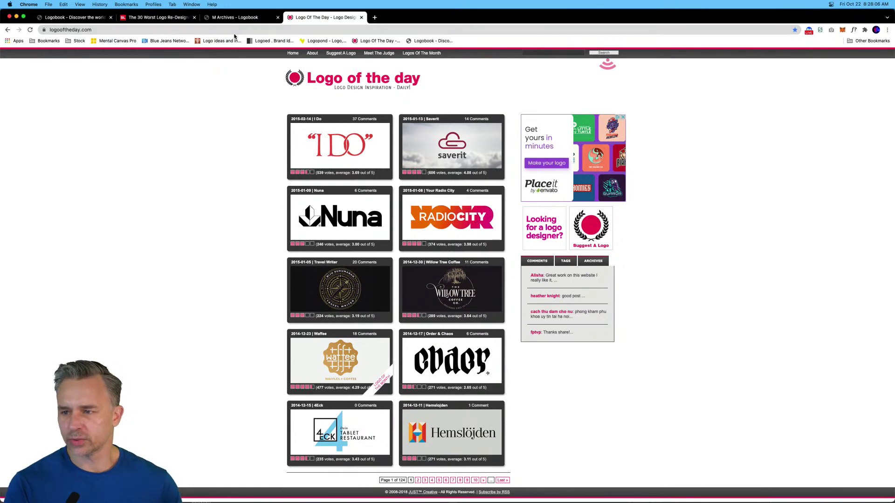
Step: Return to Illustrator and delete the grouped magenta shapes
{"action": "left_click", "coordinate": [17, 17]}
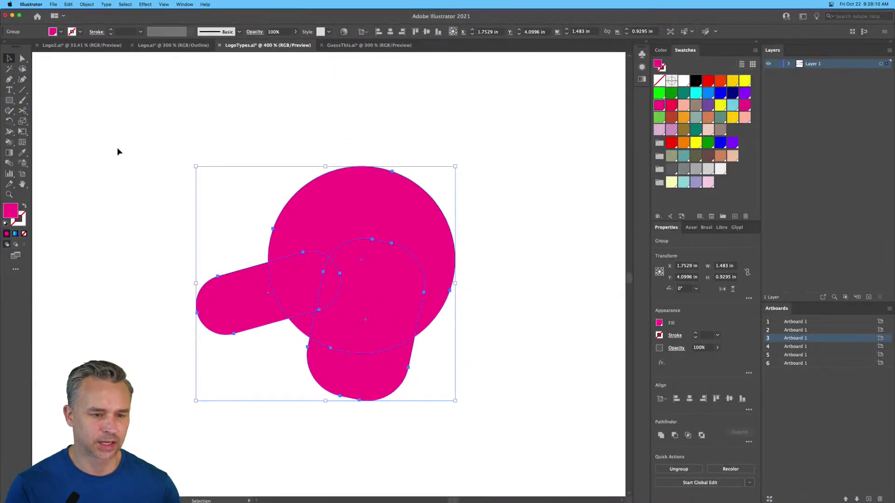
{"action": "key", "text": "Delete"}
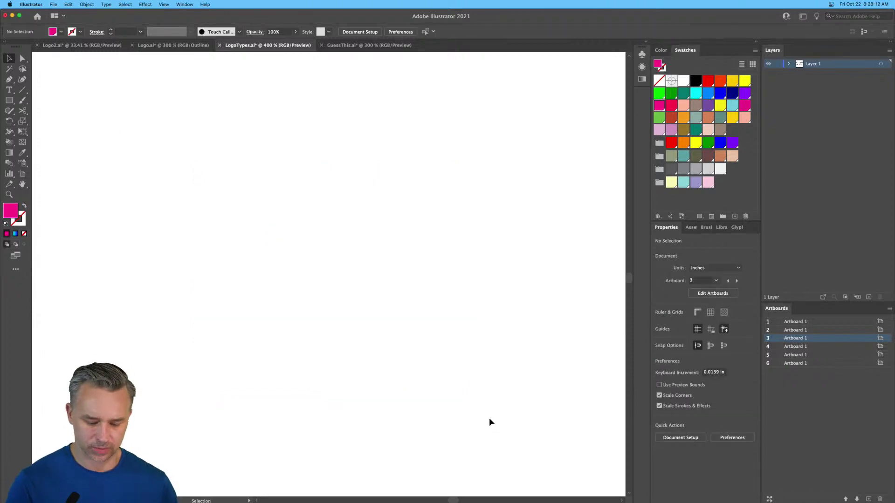
Step: Switch to Chrome and search Google in a new tab for "worst logos of all time"
{"action": "left_click", "coordinate": [477, 486]}
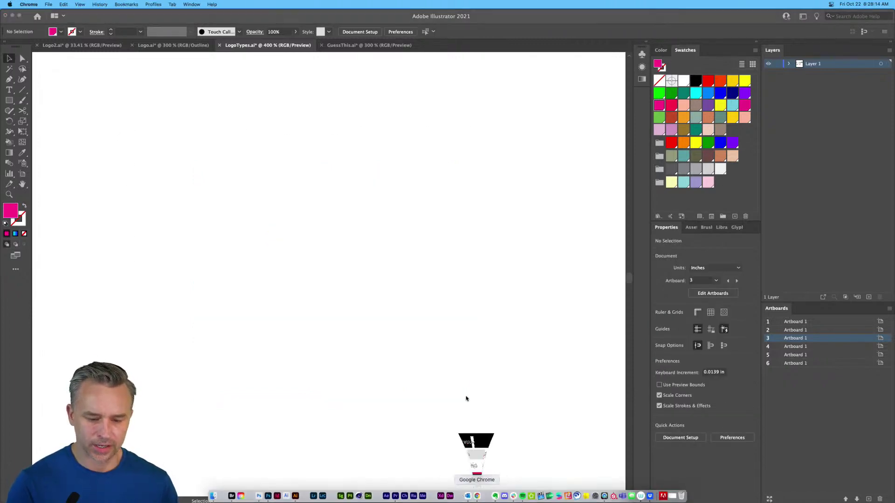
{"action": "left_click", "coordinate": [375, 18]}
{"action": "type", "text": "worst logos of all time"}
{"action": "key", "text": "Return"}
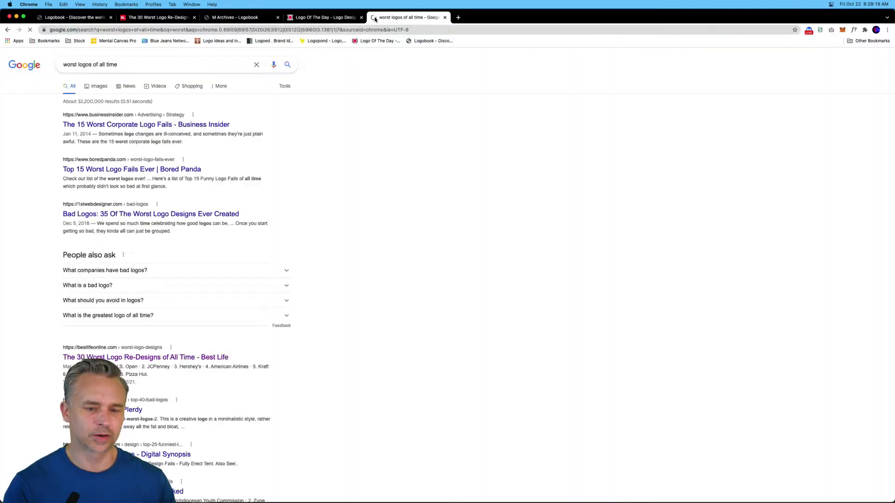
{"action": "left_click", "coordinate": [74, 64]}
{"action": "type", "text": "de"}
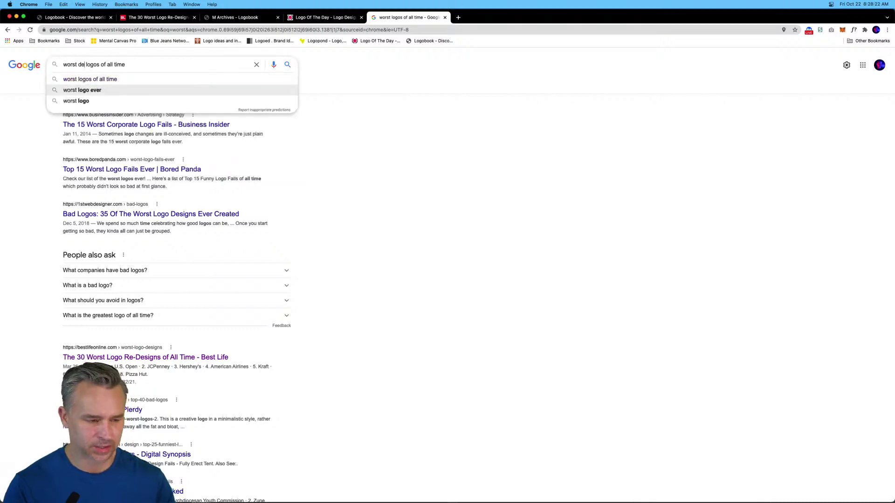
{"action": "key", "text": "BackSpace"}
{"action": "key", "text": "BackSpace"}
{"action": "key", "text": "Return"}
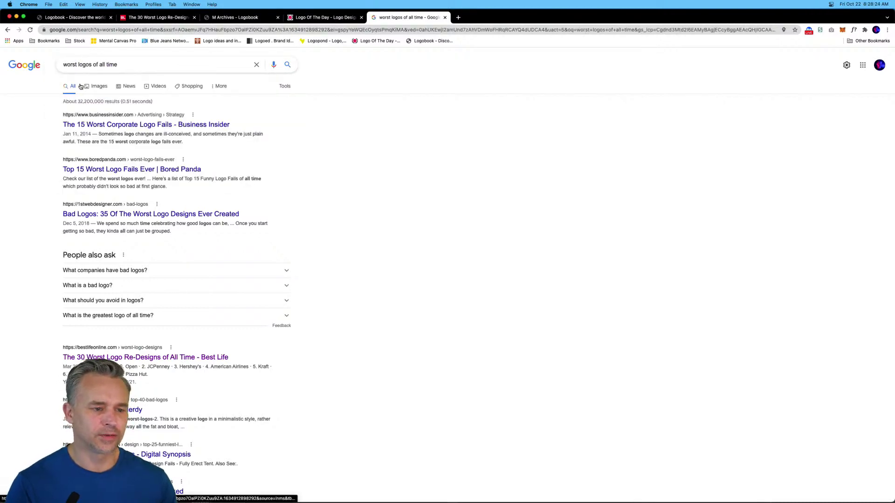
Step: Show the image results for "worst logos of all time" and browse through the logo examples
{"action": "left_click", "coordinate": [92, 86]}
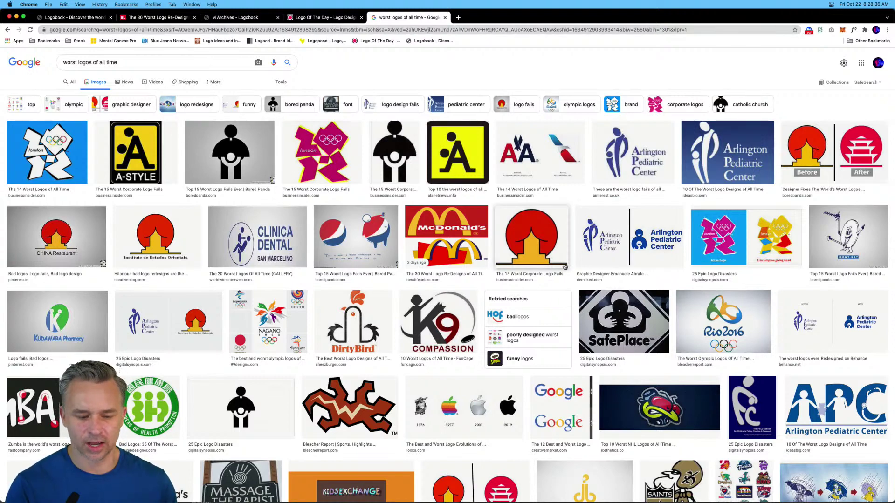
{"action": "scroll", "coordinate": [564, 267], "scroll_direction": "down", "scroll_amount": 6}
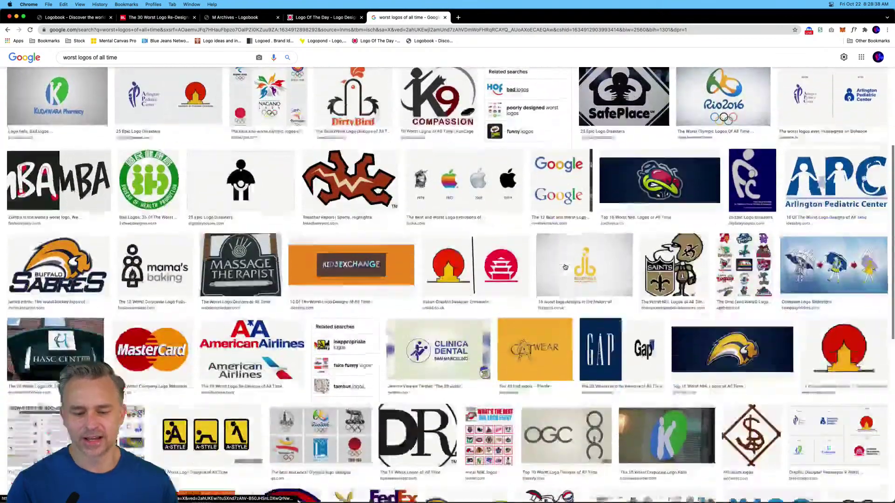
{"action": "scroll", "coordinate": [564, 267], "scroll_direction": "down", "scroll_amount": 3}
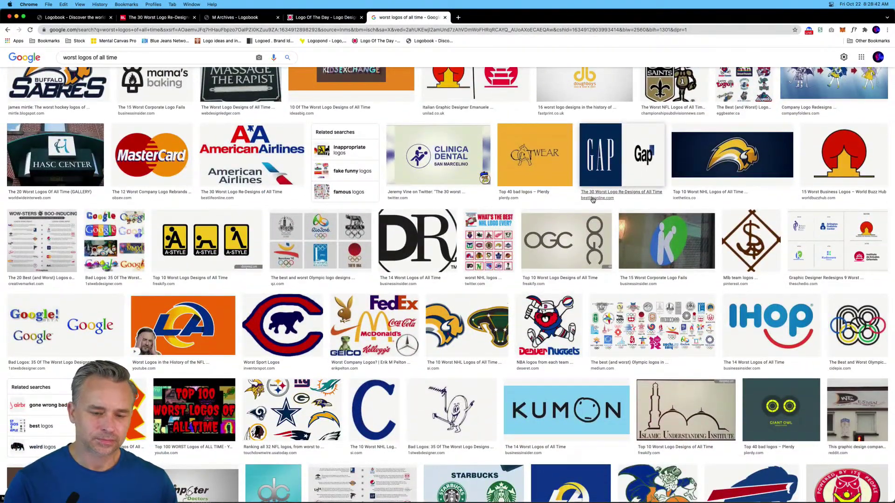
{"action": "scroll", "coordinate": [669, 222], "scroll_direction": "down", "scroll_amount": 2}
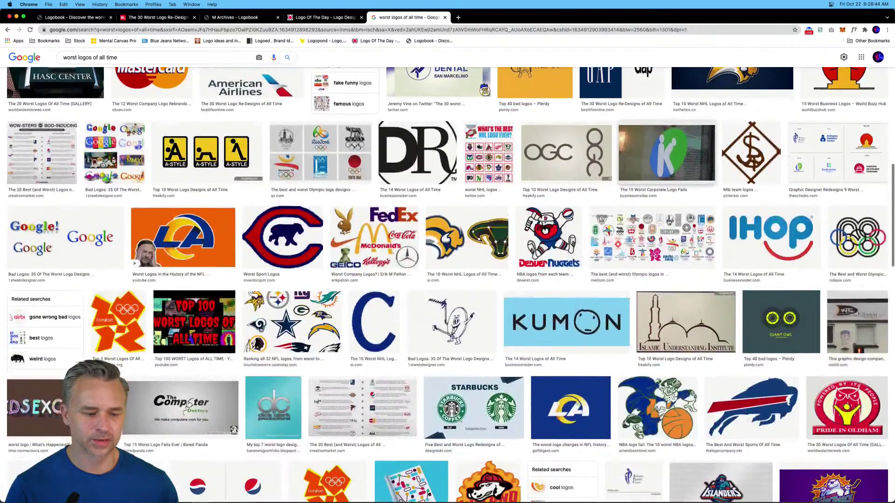
{"action": "scroll", "coordinate": [668, 222], "scroll_direction": "down", "scroll_amount": 3}
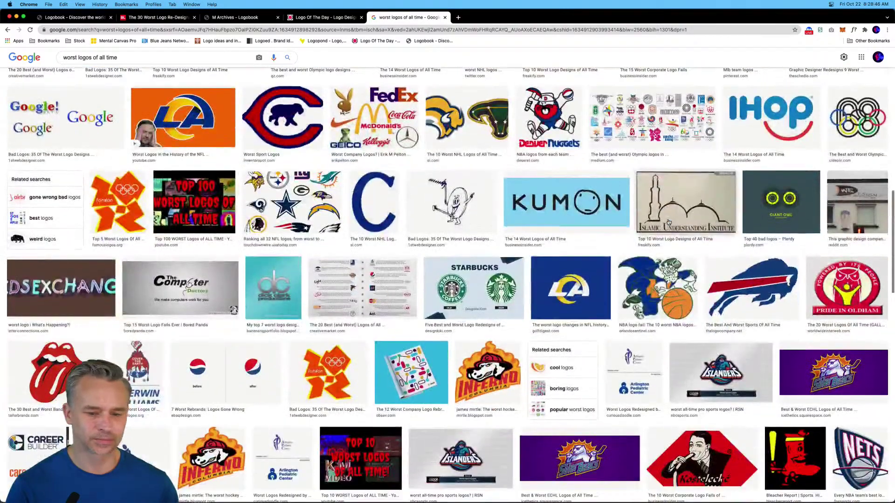
Step: Search for "the gap" in a new tab, view the logo on Gap's official site with the email offer dismissed, and leave the site
{"action": "left_click", "coordinate": [457, 18]}
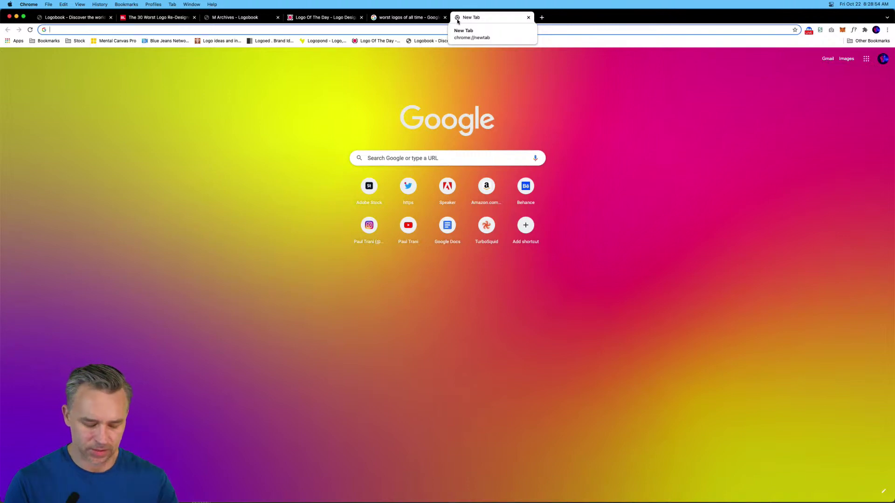
{"action": "type", "text": "the gap"}
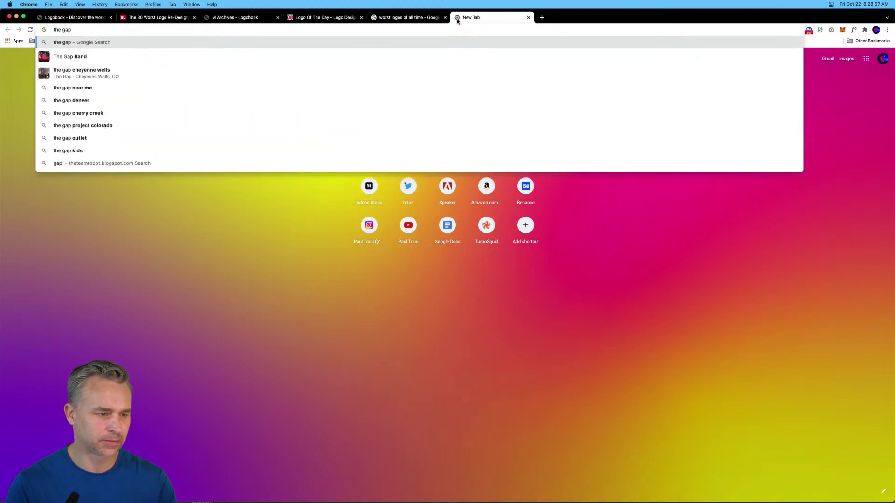
{"action": "key", "text": "Return"}
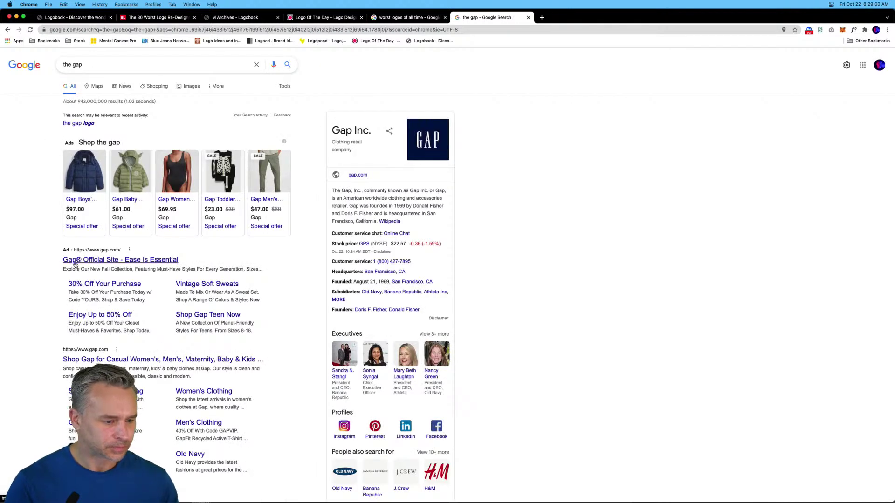
{"action": "left_click", "coordinate": [80, 262]}
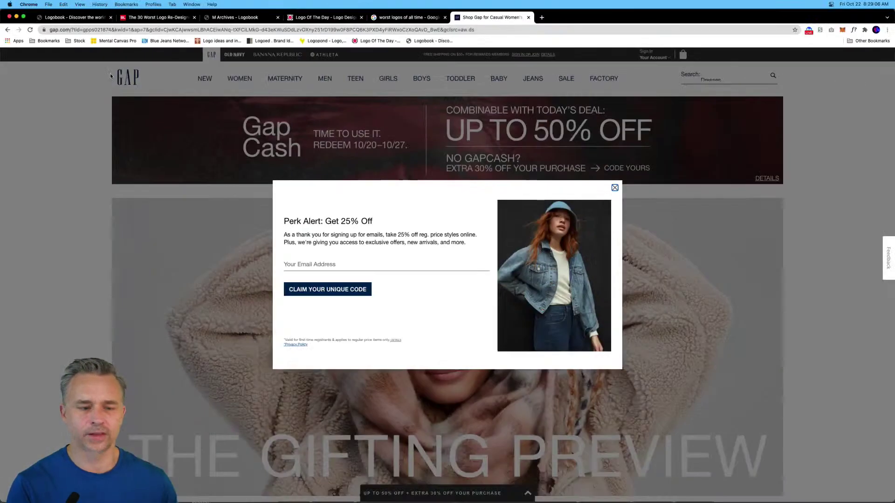
{"action": "left_click", "coordinate": [614, 188]}
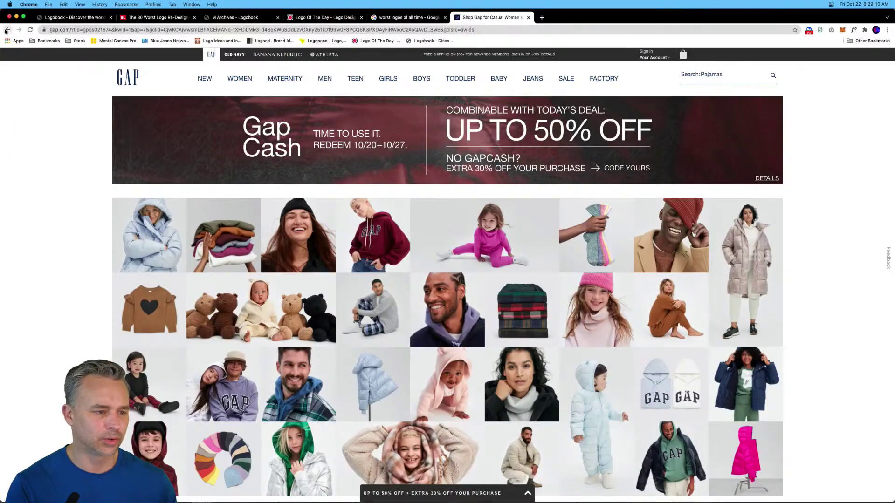
{"action": "left_click", "coordinate": [7, 30]}
{"action": "left_click", "coordinate": [7, 30]}
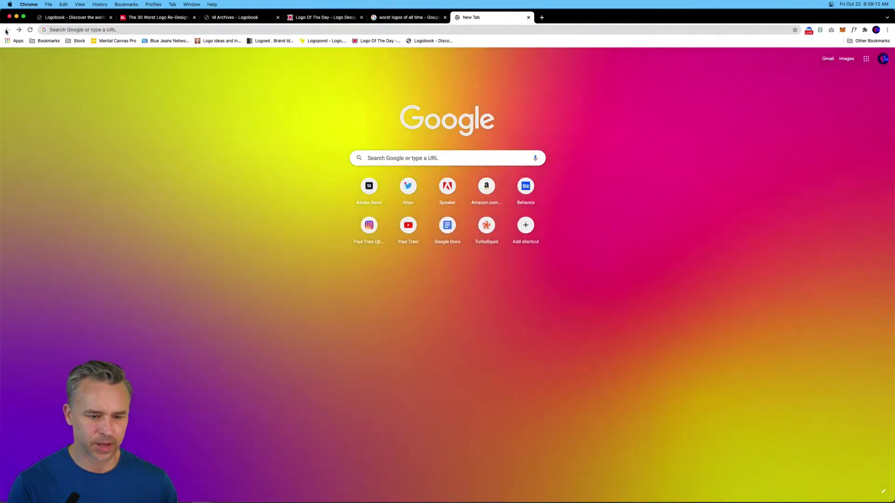
Step: Return to the "worst logos of all time" image results and look through more of the logos
{"action": "left_click", "coordinate": [395, 18]}
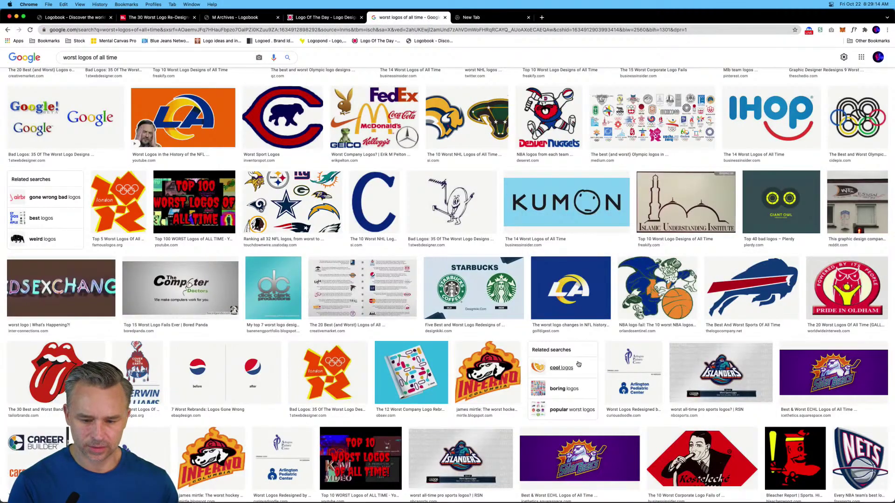
{"action": "scroll", "coordinate": [540, 292], "scroll_direction": "down", "scroll_amount": 2}
{"action": "scroll", "coordinate": [538, 292], "scroll_direction": "down", "scroll_amount": 3}
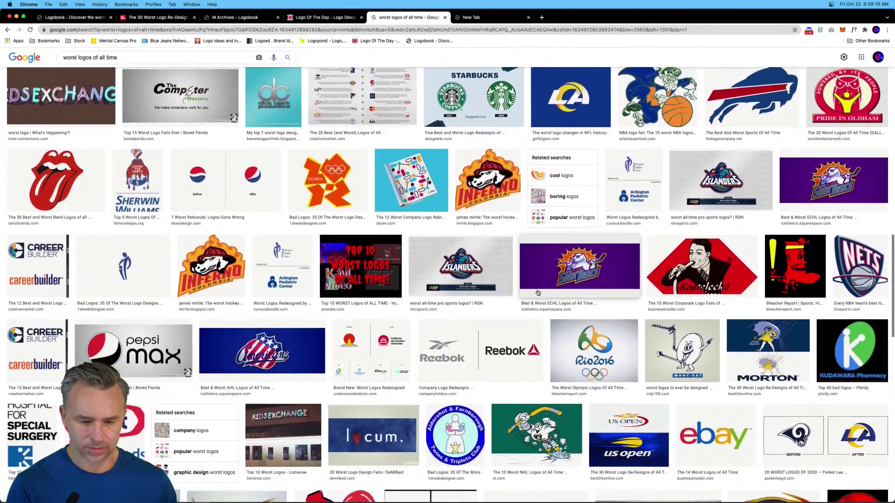
{"action": "scroll", "coordinate": [538, 293], "scroll_direction": "up", "scroll_amount": 10}
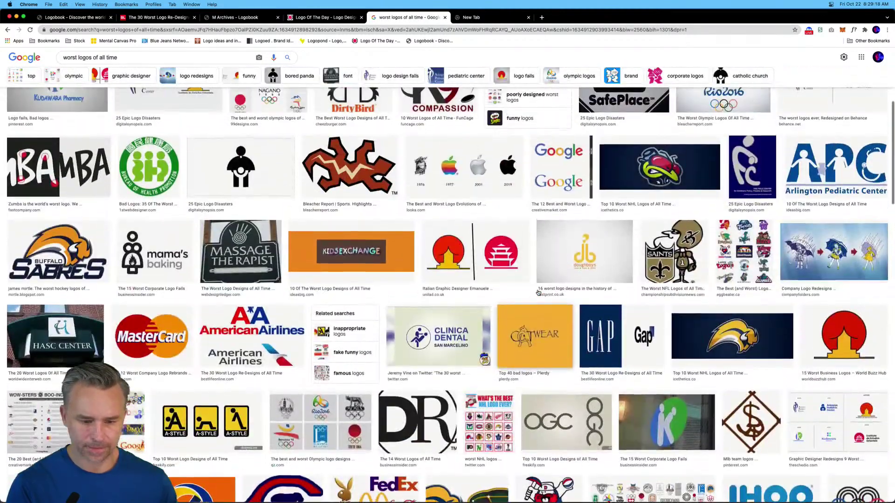
{"action": "scroll", "coordinate": [538, 293], "scroll_direction": "down", "scroll_amount": 8}
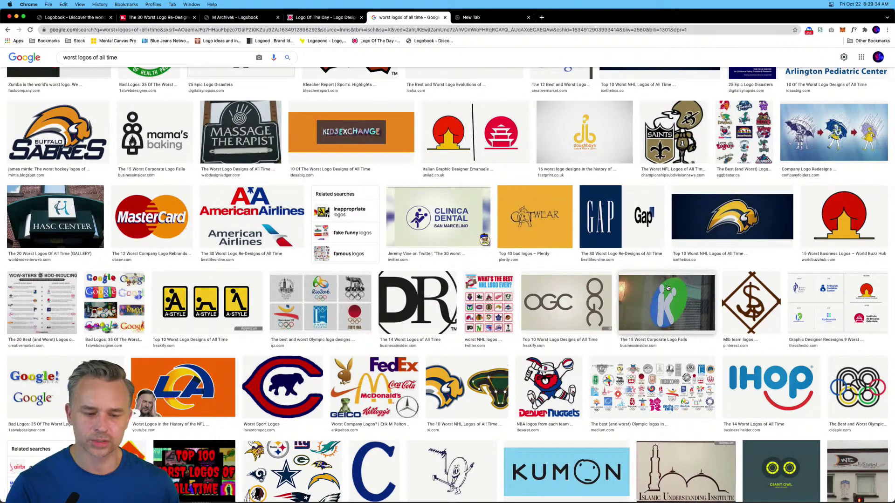
Step: Search Google for "zara logo" in the blank tab
{"action": "left_click", "coordinate": [480, 22]}
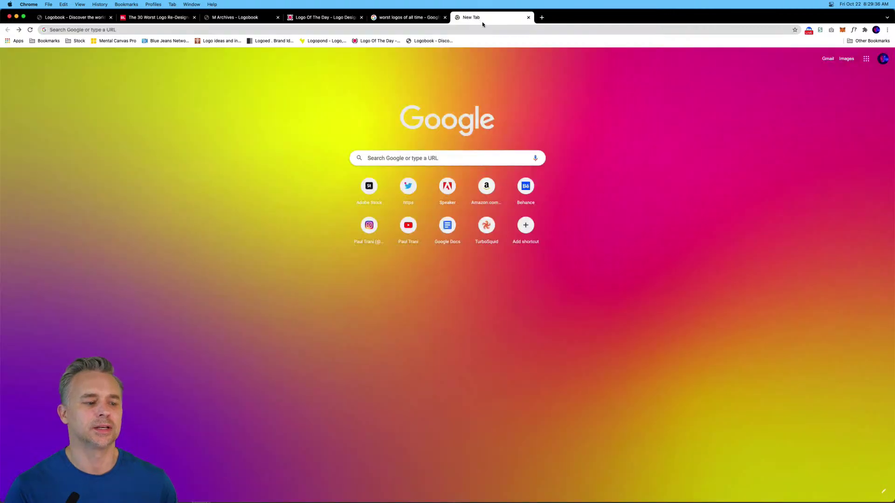
{"action": "left_click", "coordinate": [474, 31]}
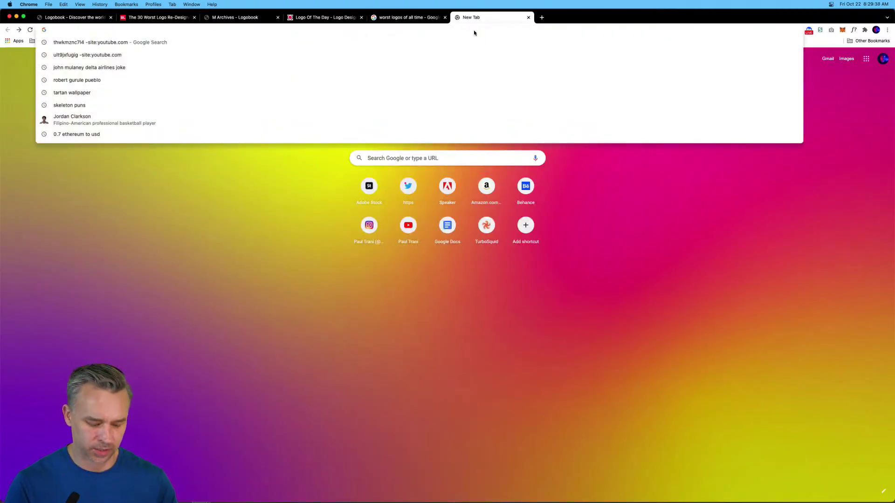
{"action": "type", "text": "zara logo"}
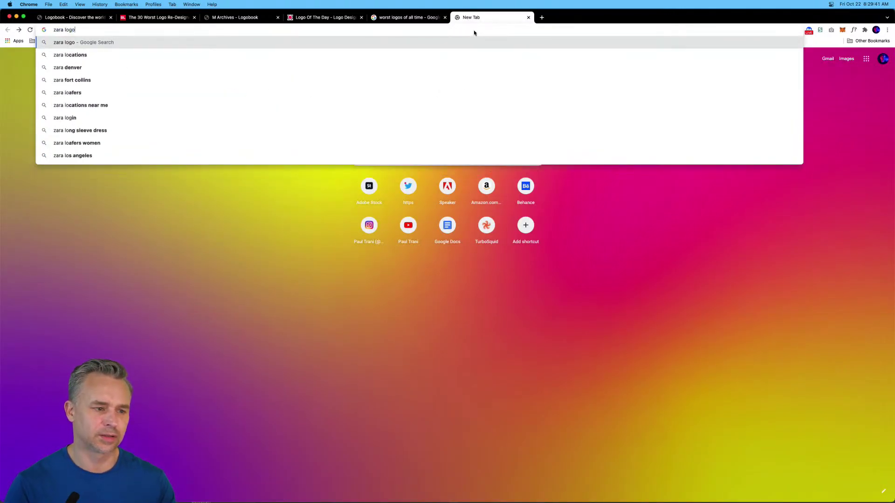
Step: Run the web search for "zara logo"
{"action": "key", "text": "Return"}
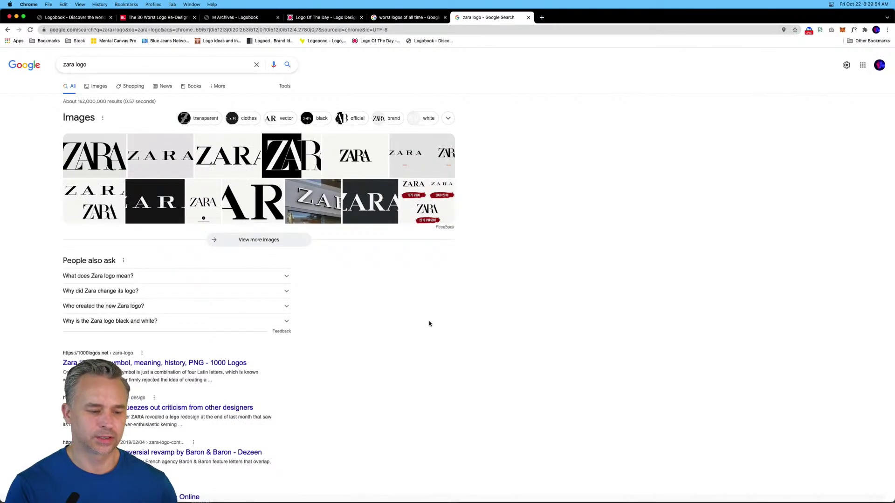
Step: Switch to Illustrator and add a line of text reading "ZARA" on the blank area of the LogoTypes.ai artboard
{"action": "mouse_move", "coordinate": [258, 501]}
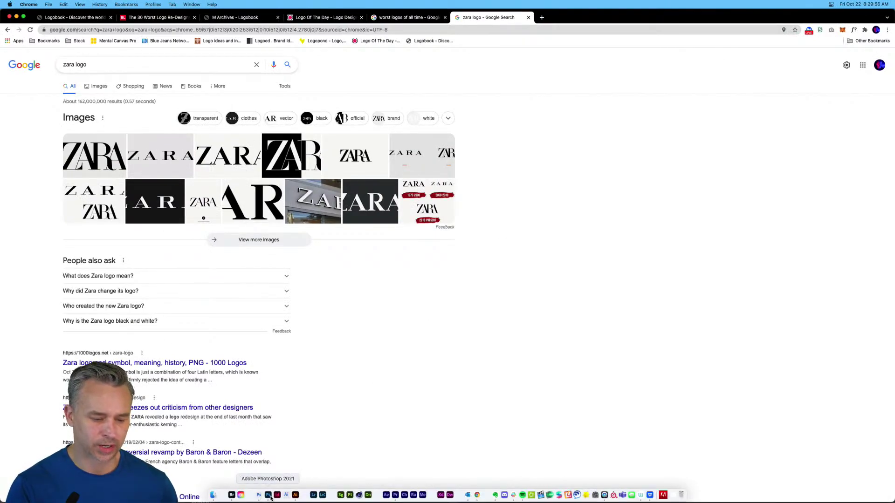
{"action": "left_click", "coordinate": [295, 496]}
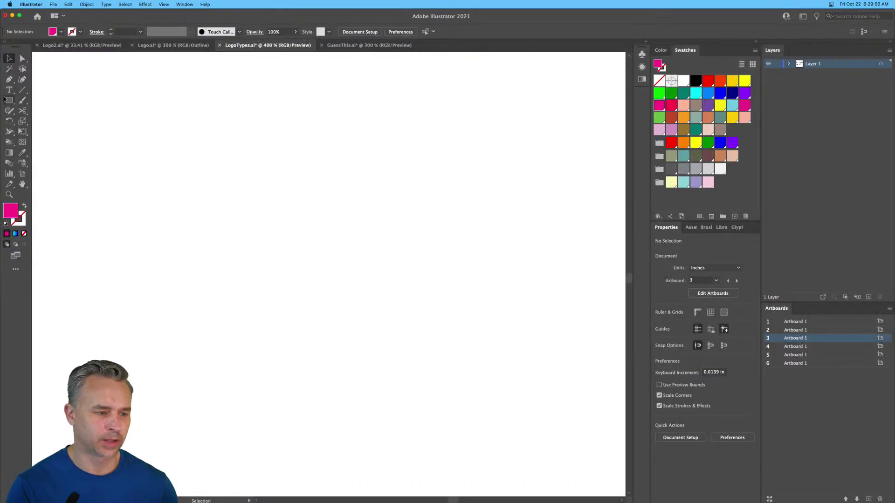
{"action": "key", "text": "t"}
{"action": "left_click", "coordinate": [320, 219]}
{"action": "type", "text": "ZARA"}
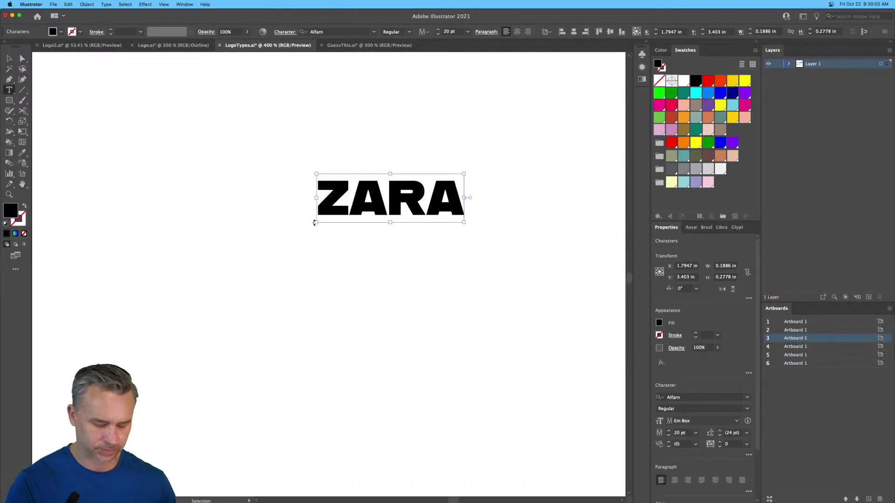
Step: Select all of the ZARA text and filter the font list to serif typefaces
{"action": "key", "text": "super+a"}
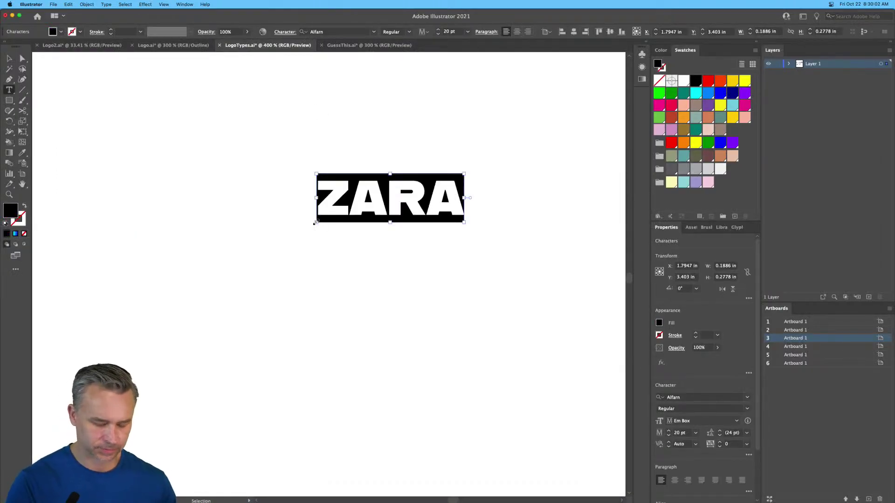
{"action": "left_click", "coordinate": [693, 395]}
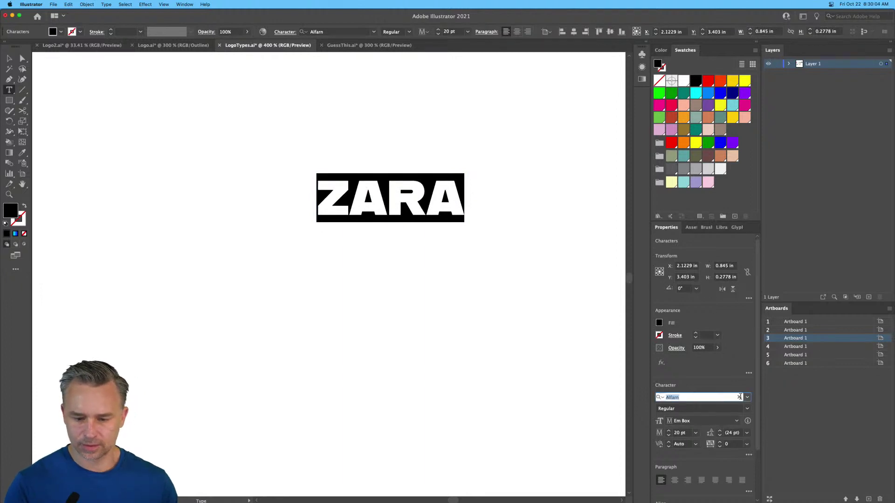
{"action": "left_click", "coordinate": [681, 135]}
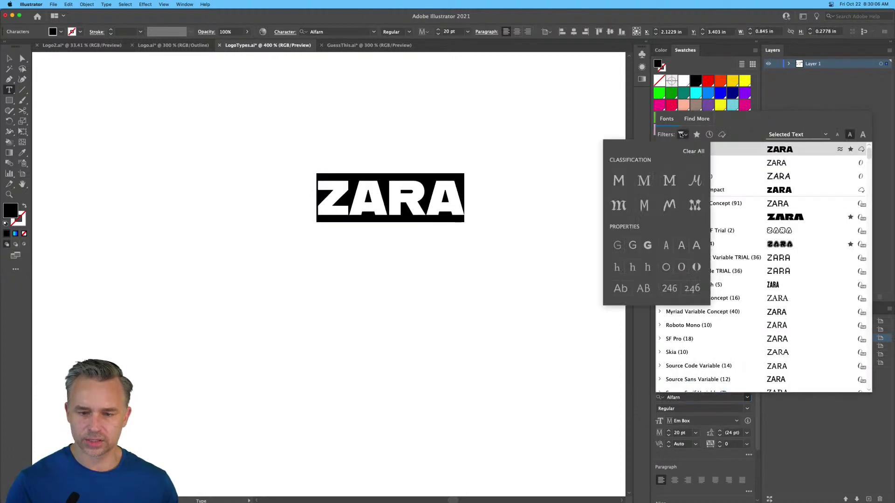
{"action": "left_click", "coordinate": [643, 183]}
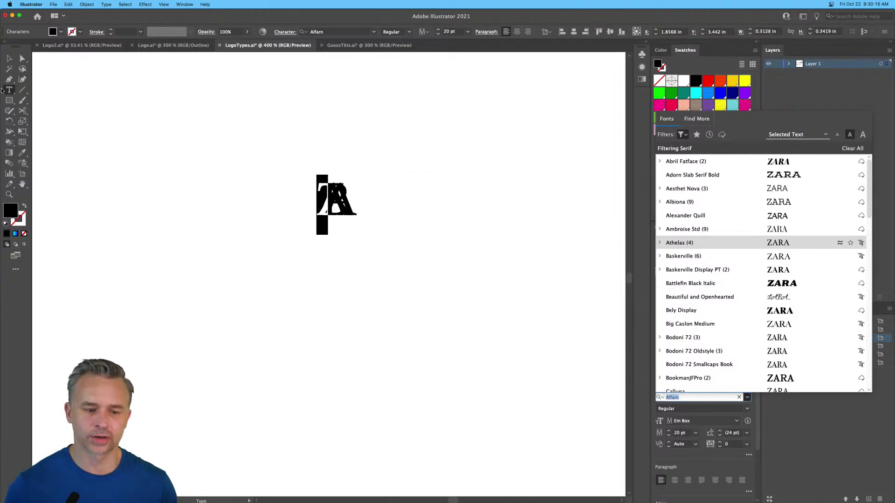
Step: Undo the tightened letter spacing on the ZARA text and leave text editing
{"action": "key", "text": "super+equal"}
{"action": "key", "text": "super+equal"}
{"action": "key", "text": "super+equal"}
{"action": "key", "text": "super+equal"}
{"action": "key", "text": "super+equal"}
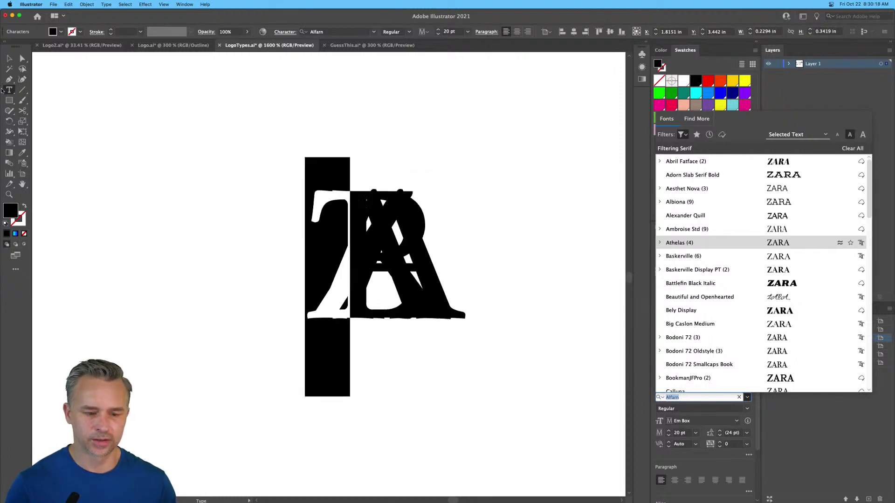
{"action": "left_click", "coordinate": [9, 58]}
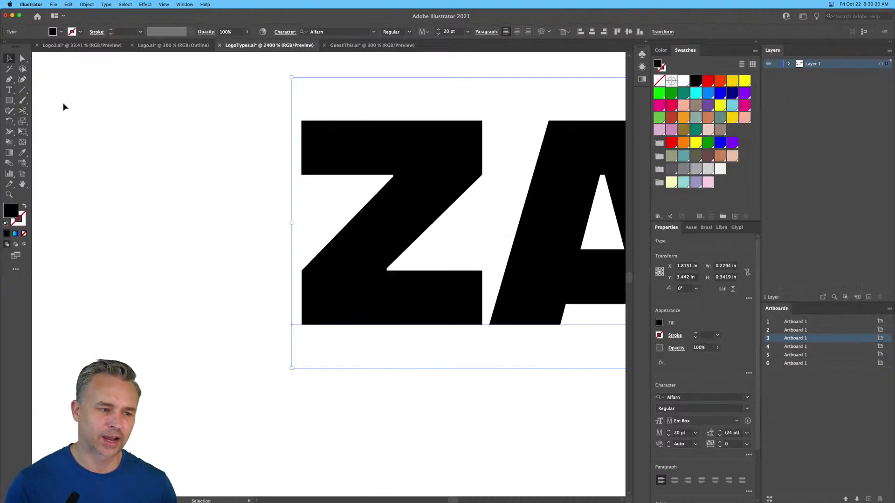
{"action": "left_click", "coordinate": [141, 164]}
{"action": "key", "text": "super+z"}
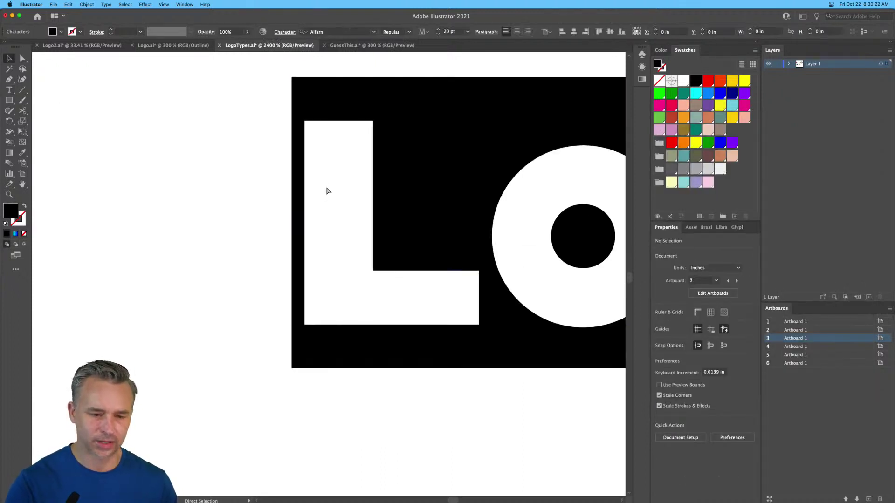
{"action": "key", "text": "super+shift+z"}
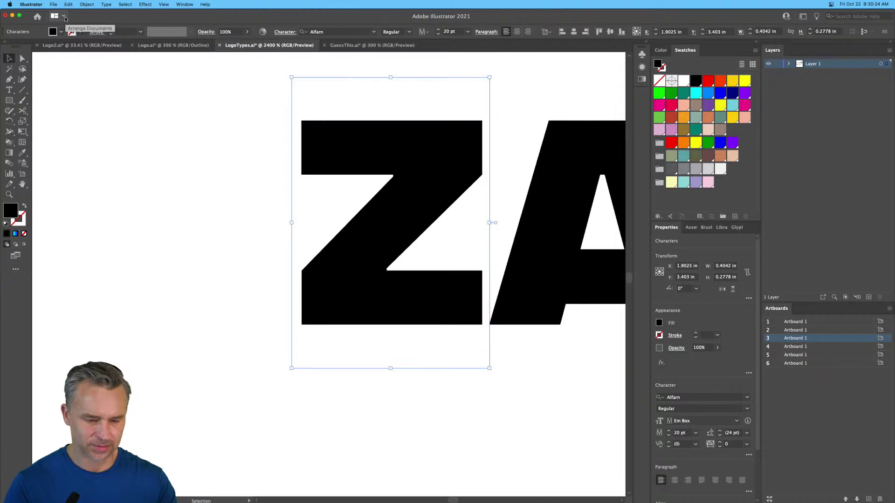
{"action": "key", "text": "super+minus"}
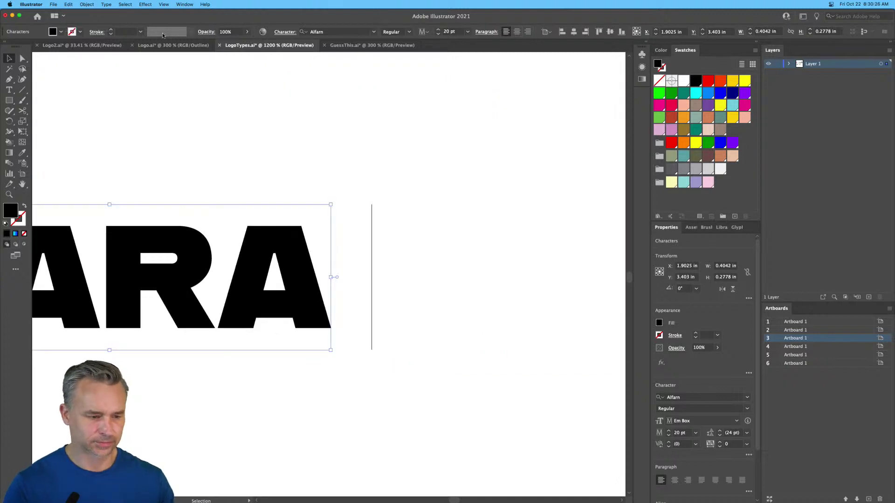
{"action": "key", "text": "Escape"}
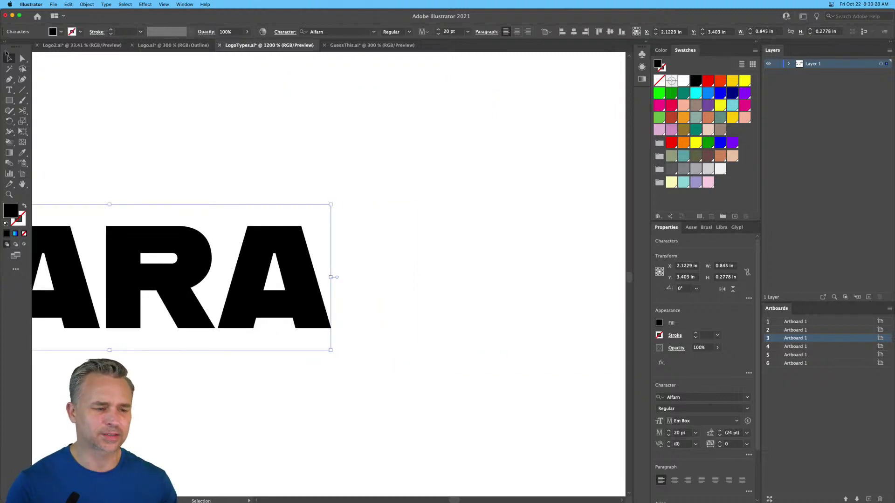
Step: Change the font of the ZARA text to Baskerville
{"action": "left_click_drag", "start_coordinate": [104, 132], "coordinate": [299, 101]}
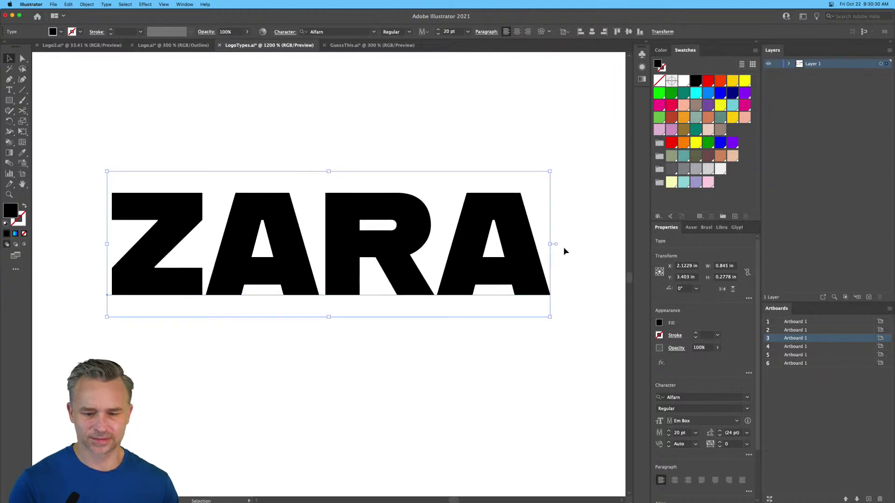
{"action": "left_click", "coordinate": [745, 398]}
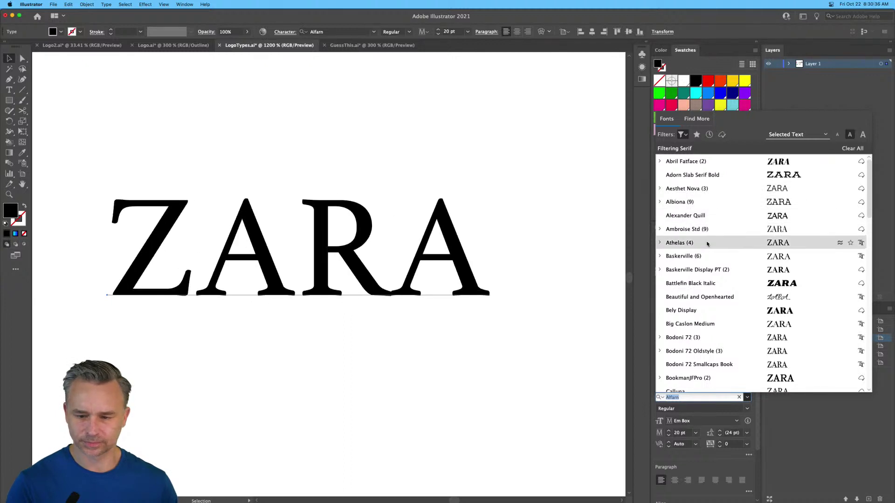
{"action": "left_click", "coordinate": [708, 256]}
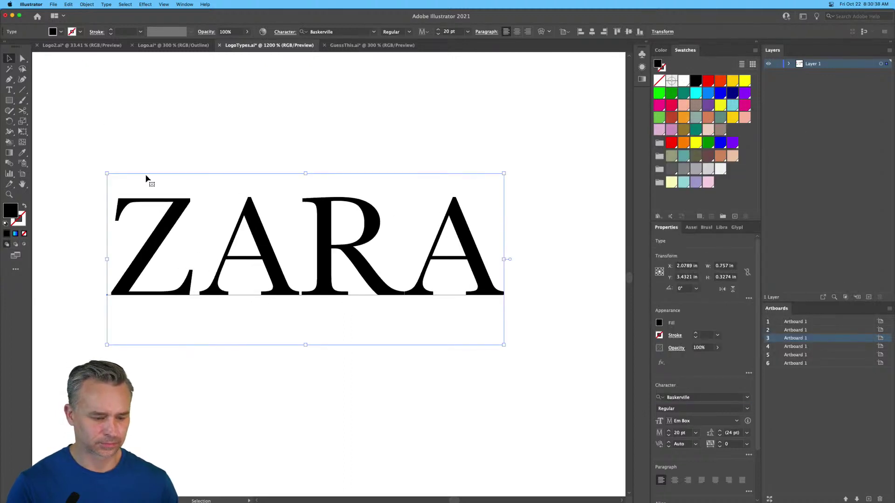
Step: Tighten the tracking of the ZARA text to -600 so its letters overlap heavily
{"action": "key", "text": "alt+Left"}
{"action": "key", "text": "alt+Left"}
{"action": "key", "text": "alt+Left"}
{"action": "key", "text": "alt+Left"}
{"action": "key", "text": "alt+Left"}
{"action": "key", "text": "alt+Left"}
{"action": "key", "text": "alt+Left"}
{"action": "key", "text": "alt+Left"}
{"action": "key", "text": "alt+Left"}
{"action": "key", "text": "alt+Left"}
{"action": "key", "text": "alt+Left"}
{"action": "key", "text": "alt+Left"}
{"action": "key", "text": "alt+Left"}
{"action": "key", "text": "alt+Left"}
{"action": "key", "text": "alt+Left"}
{"action": "key", "text": "alt+Left"}
{"action": "key", "text": "alt+Left"}
{"action": "key", "text": "alt+Left"}
{"action": "key", "text": "alt+Left"}
{"action": "key", "text": "alt+Left"}
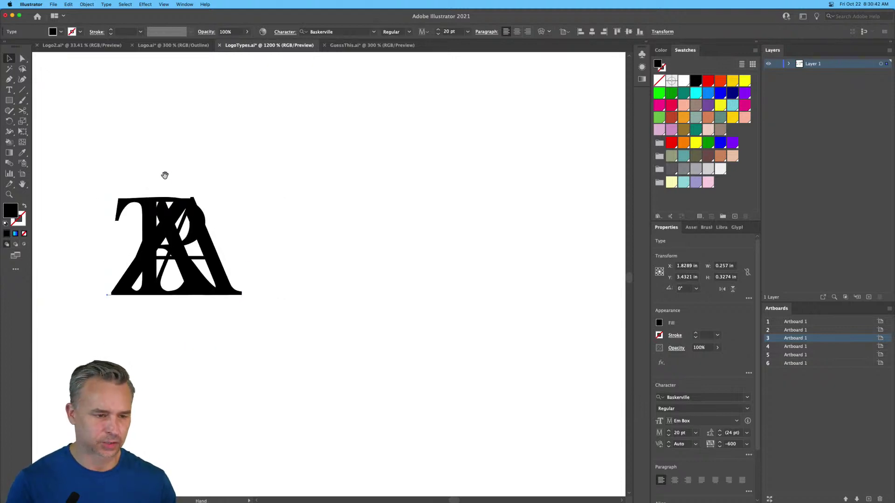
{"action": "left_click_drag", "start_coordinate": [195, 173], "coordinate": [323, 212]}
{"action": "left_click_drag", "start_coordinate": [515, 241], "coordinate": [559, 237]}
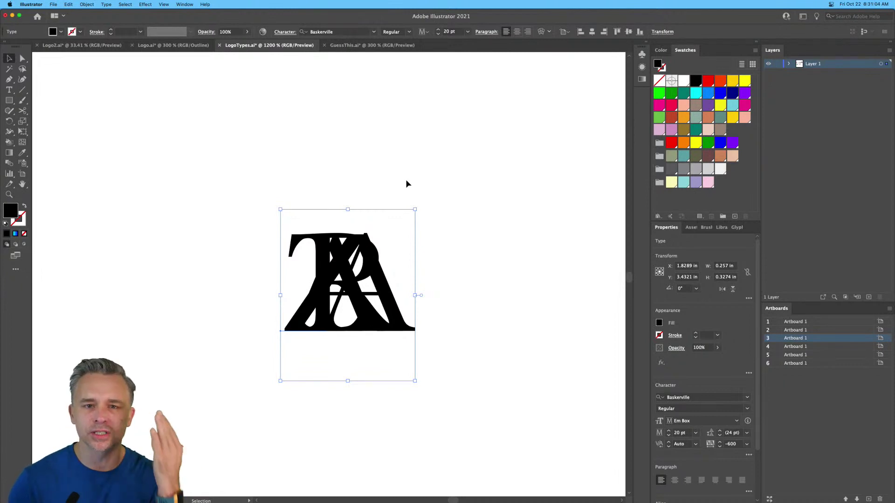
Step: Switch to Chrome and look through the image results for "worst logos of all time"
{"action": "mouse_move", "coordinate": [595, 496]}
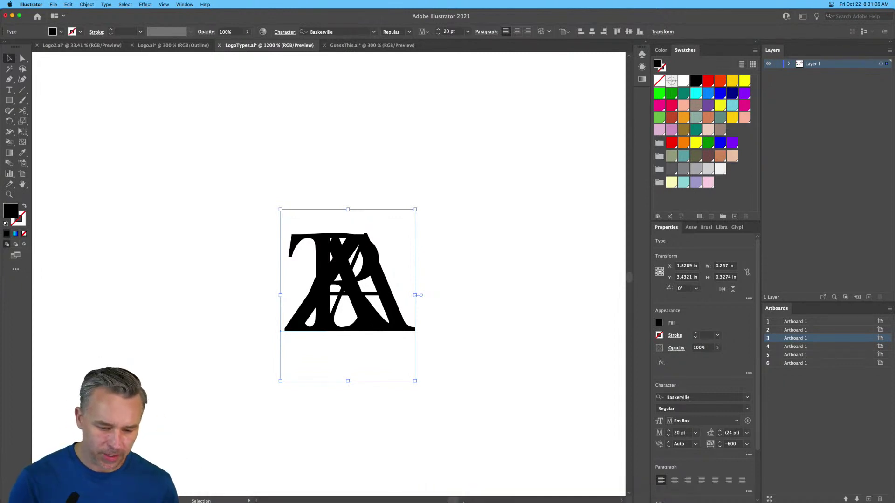
{"action": "left_click", "coordinate": [478, 496]}
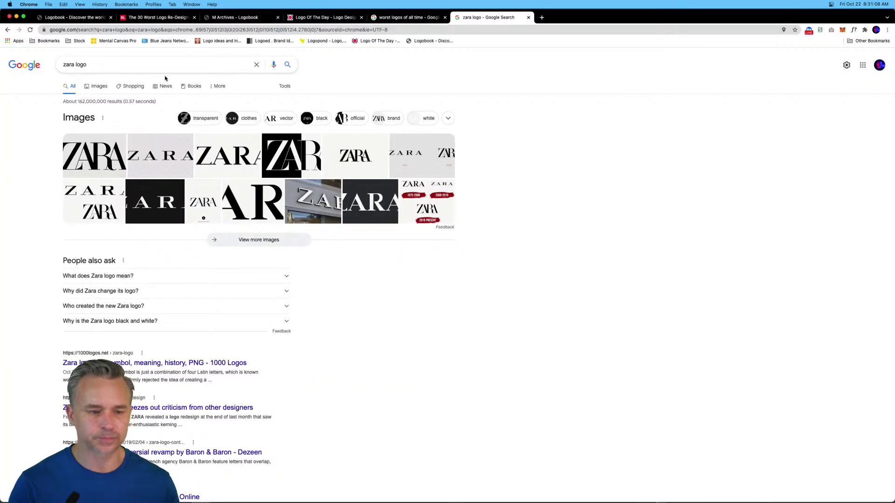
{"action": "left_click", "coordinate": [406, 17]}
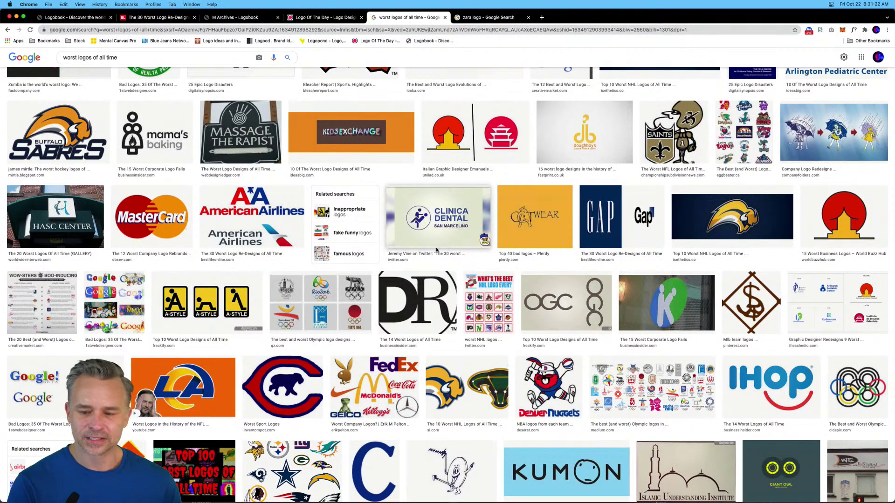
{"action": "scroll", "coordinate": [437, 250], "scroll_direction": "down", "scroll_amount": 7}
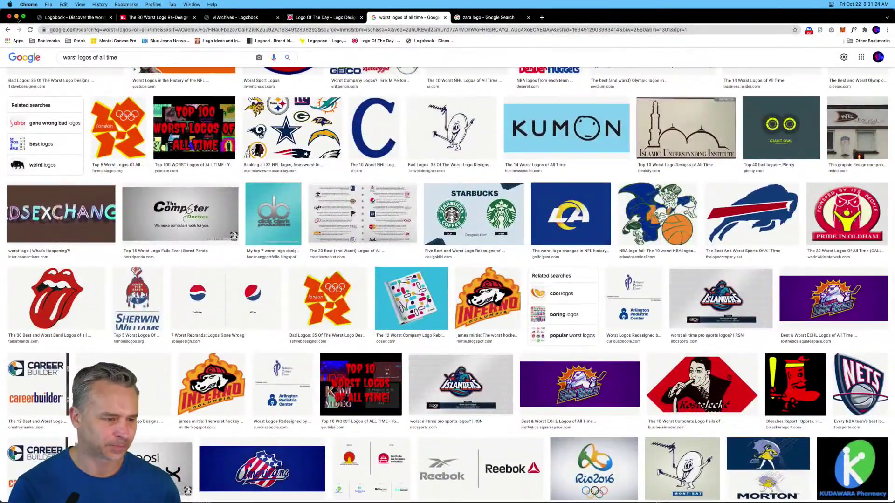
Step: Return to Illustrator and delete the overlapping ZARA text
{"action": "left_click", "coordinate": [16, 17]}
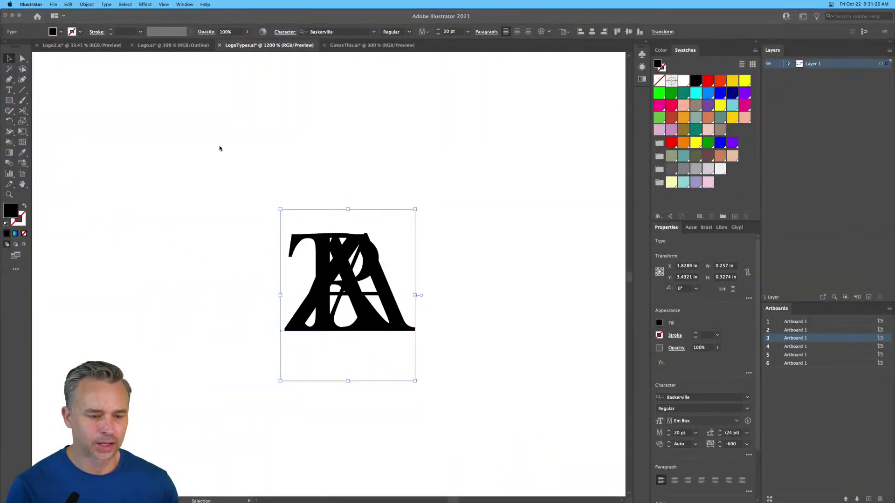
{"action": "scroll", "coordinate": [280, 186], "scroll_direction": "down", "scroll_amount": 2}
{"action": "key", "text": "Delete"}
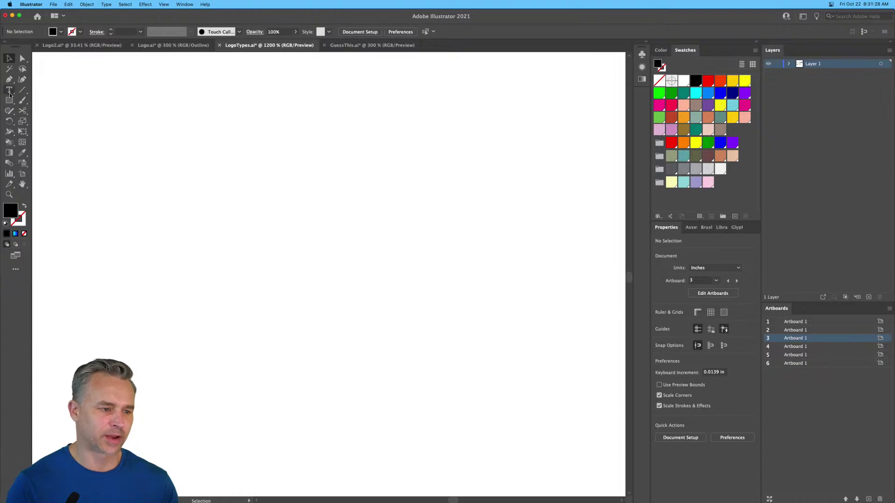
Step: Add a new Baskerville text line on the empty artboard and replace its placeholder text with "GAP"
{"action": "left_click", "coordinate": [10, 92]}
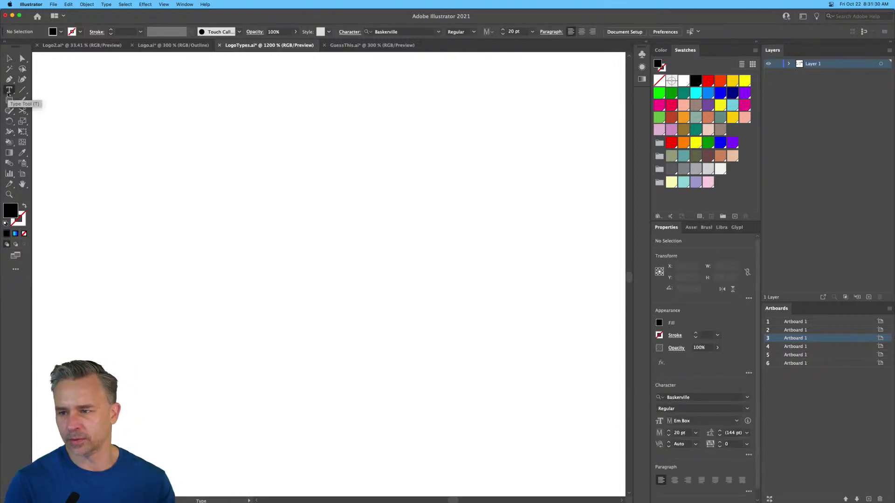
{"action": "left_click", "coordinate": [255, 220]}
{"action": "key", "text": "Escape"}
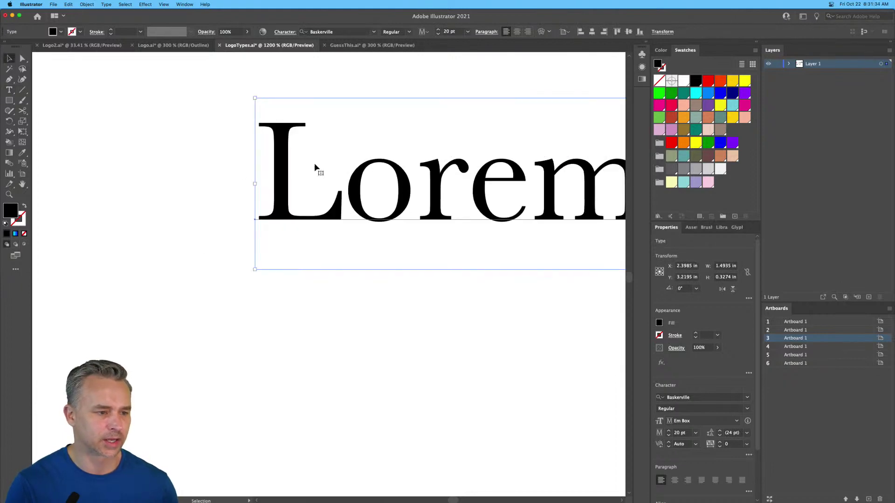
{"action": "left_click_drag", "start_coordinate": [366, 198], "coordinate": [209, 223]}
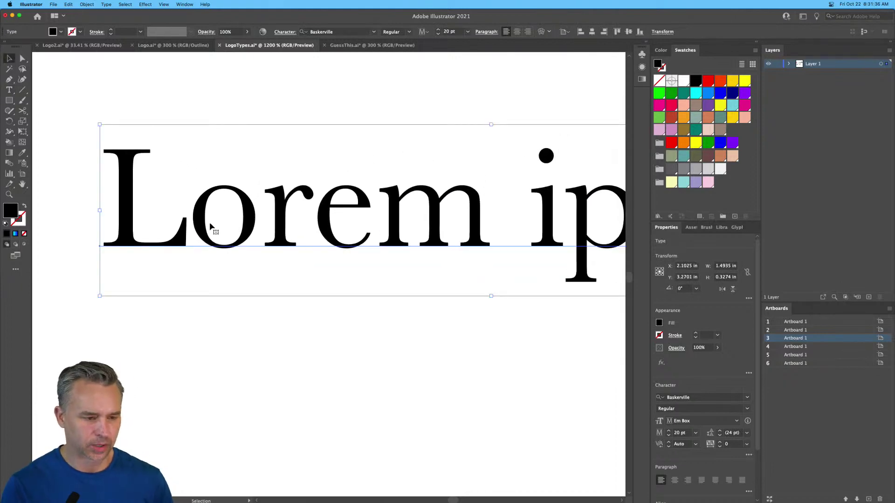
{"action": "double_click", "coordinate": [195, 223]}
{"action": "triple_click", "coordinate": [194, 221]}
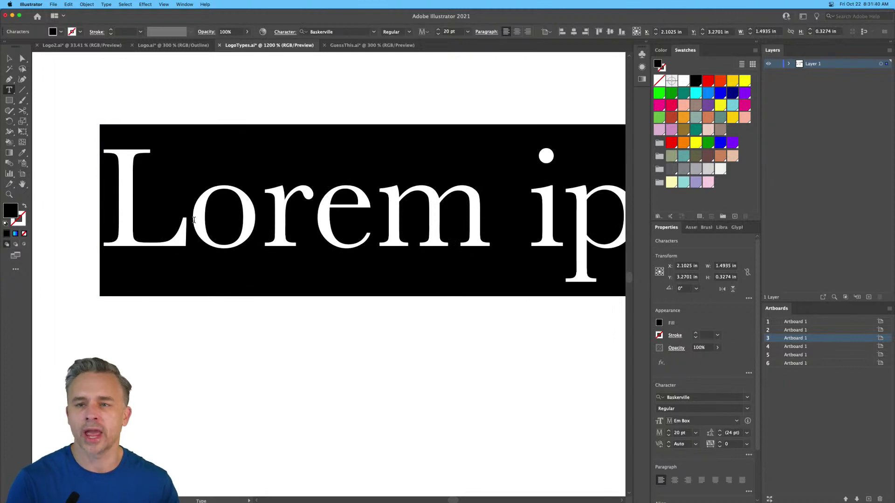
{"action": "type", "text": "GAP"}
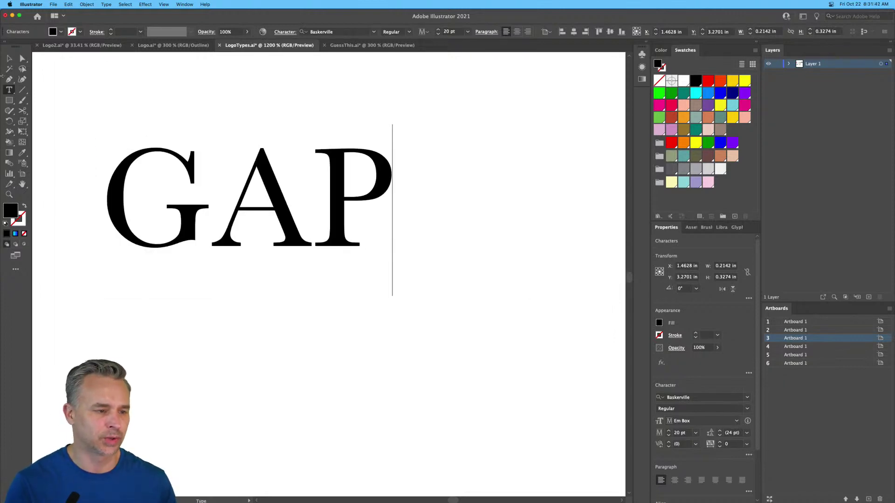
{"action": "left_click", "coordinate": [9, 58]}
{"action": "scroll", "coordinate": [140, 160], "scroll_direction": "down", "scroll_amount": 2}
{"action": "scroll", "coordinate": [140, 160], "scroll_direction": "right", "scroll_amount": 2}
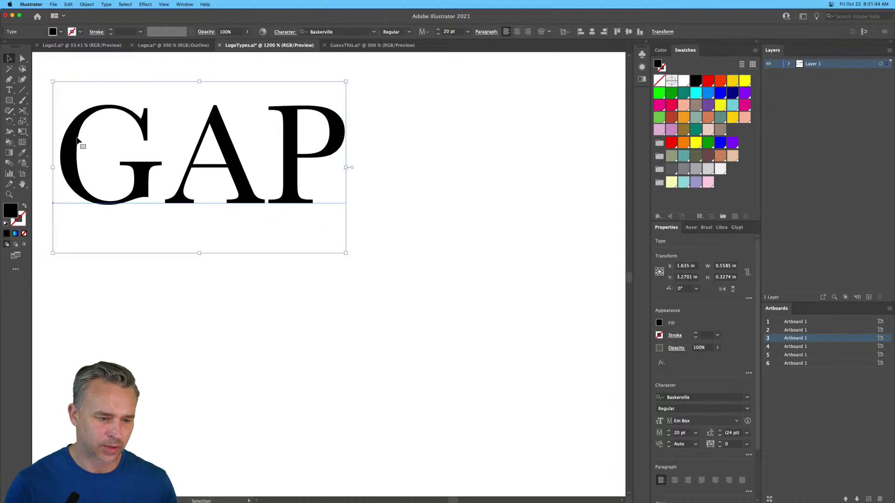
Step: Switch to Chrome and replace the image search query with "Gap" to look up the brand's logo
{"action": "left_click", "coordinate": [474, 490]}
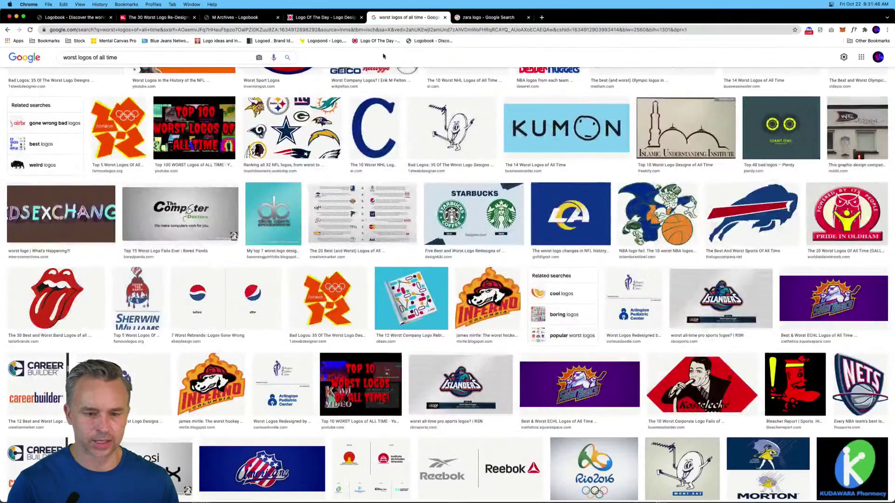
{"action": "scroll", "coordinate": [382, 56], "scroll_direction": "up", "scroll_amount": 15}
{"action": "triple_click", "coordinate": [69, 62]}
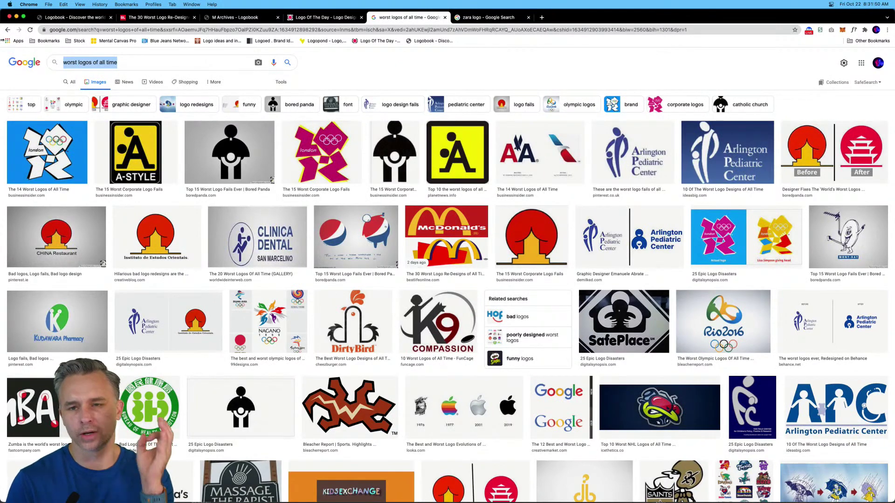
{"action": "type", "text": "Gap"}
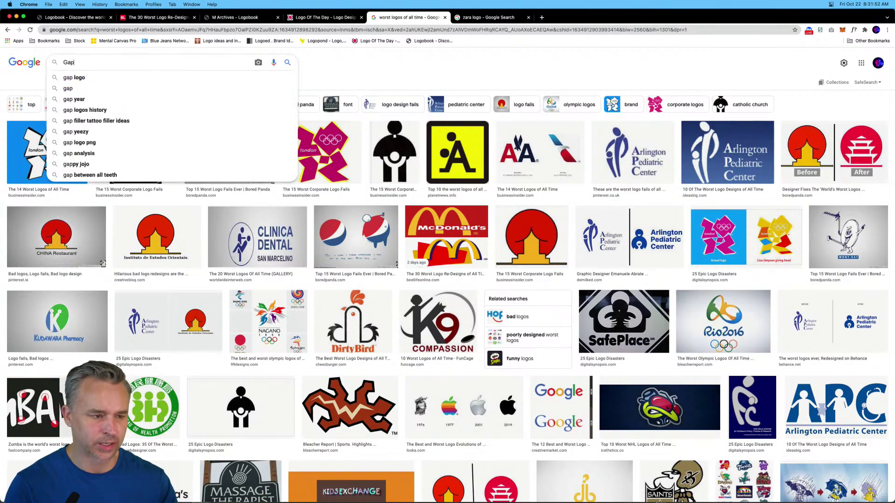
{"action": "key", "text": "Return"}
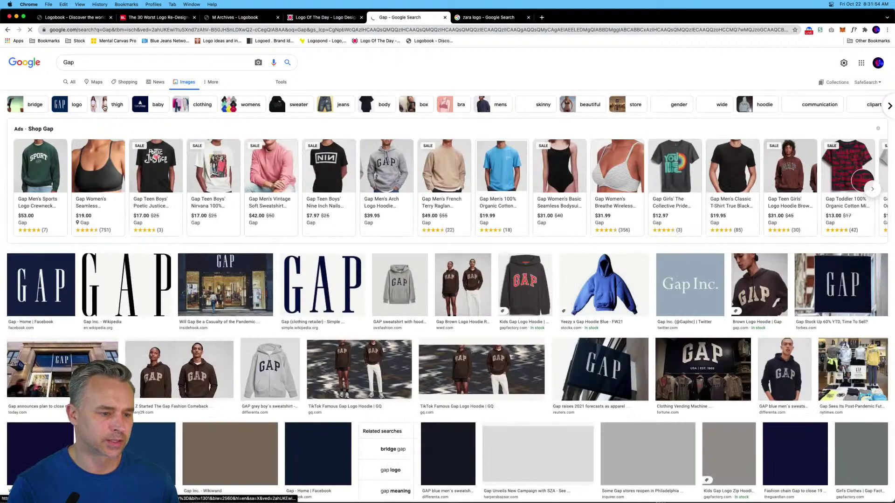
Step: Copy the white-on-navy Gap logo from the image results and paste it into the Illustrator document
{"action": "left_click", "coordinate": [23, 285]}
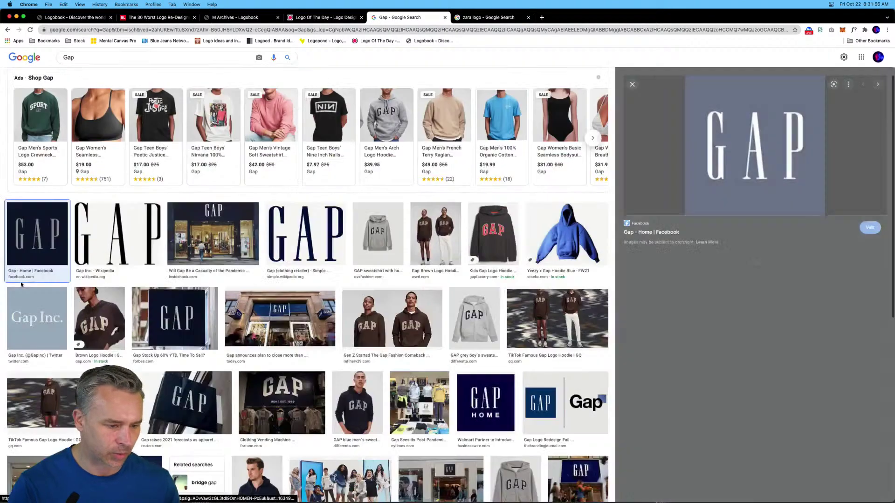
{"action": "right_click", "coordinate": [714, 142]}
{"action": "left_click", "coordinate": [732, 226]}
{"action": "left_click", "coordinate": [17, 17]}
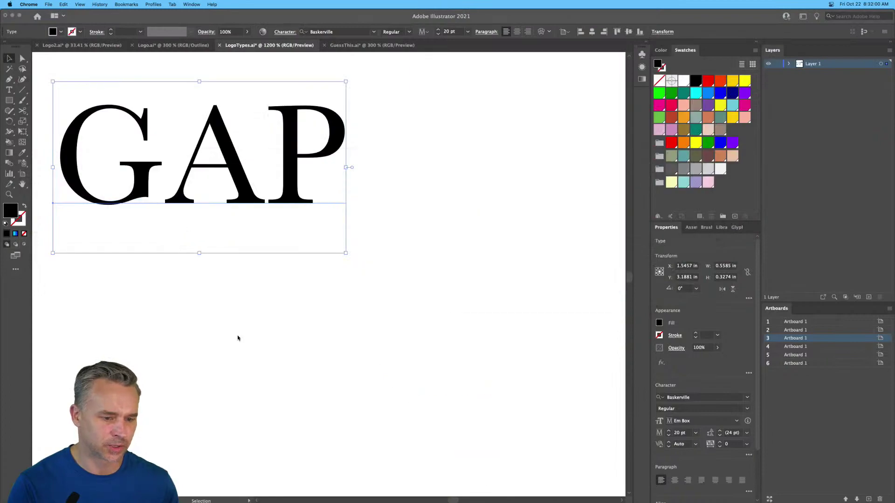
{"action": "key", "text": "super+v"}
{"action": "left_click", "coordinate": [421, 242]}
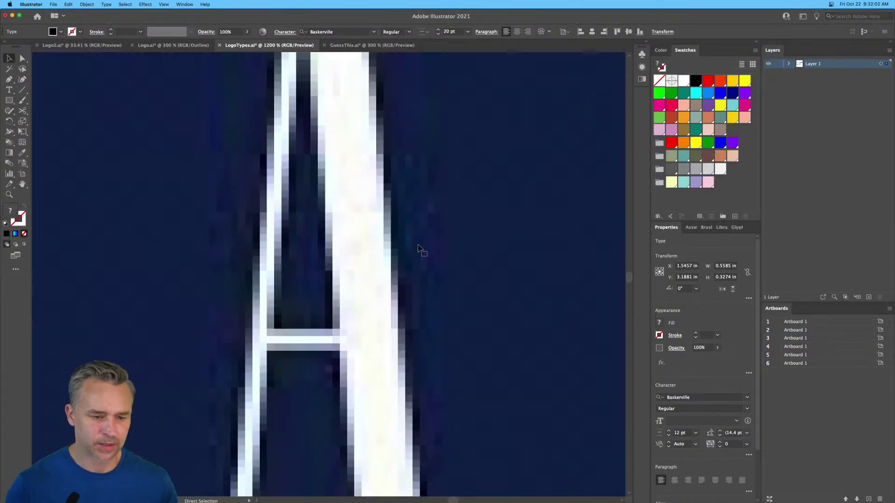
Step: Scale the pasted Gap logo down to about 1.1 in square and move it below the wordmark examples
{"action": "key", "text": "super+minus"}
{"action": "key", "text": "super+minus"}
{"action": "key", "text": "super+minus"}
{"action": "key", "text": "super+minus"}
{"action": "key", "text": "super+minus"}
{"action": "key", "text": "super+minus"}
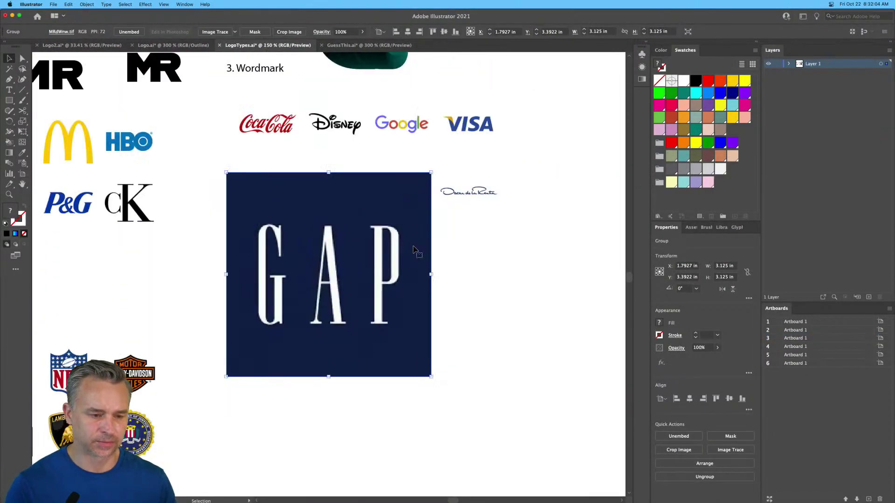
{"action": "left_click_drag", "start_coordinate": [227, 172], "coordinate": [295, 303]}
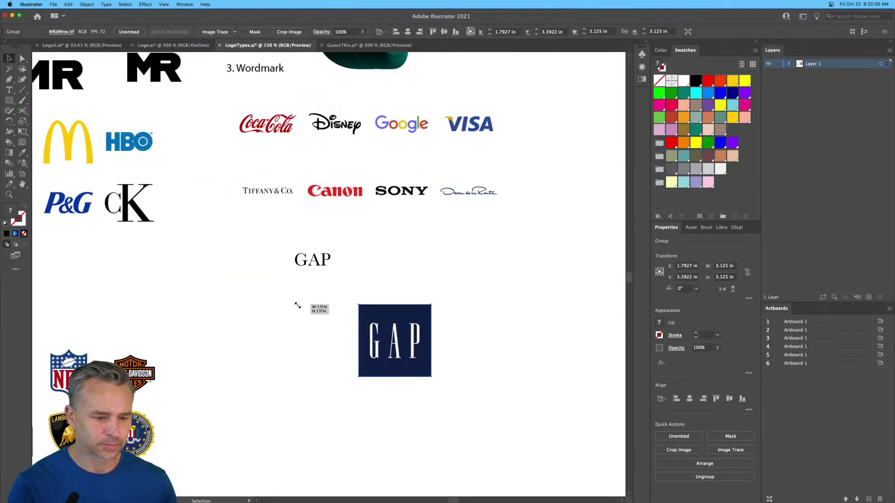
{"action": "left_click_drag", "start_coordinate": [401, 334], "coordinate": [304, 337]}
Step: Move the GAP text to the empty area just right of the Gap logo image
{"action": "left_click_drag", "start_coordinate": [308, 258], "coordinate": [390, 326]}
{"action": "left_click_drag", "start_coordinate": [258, 286], "coordinate": [459, 359]}
{"action": "left_click_drag", "start_coordinate": [218, 216], "coordinate": [320, 246]}
{"action": "left_click_drag", "start_coordinate": [529, 353], "coordinate": [277, 278]}
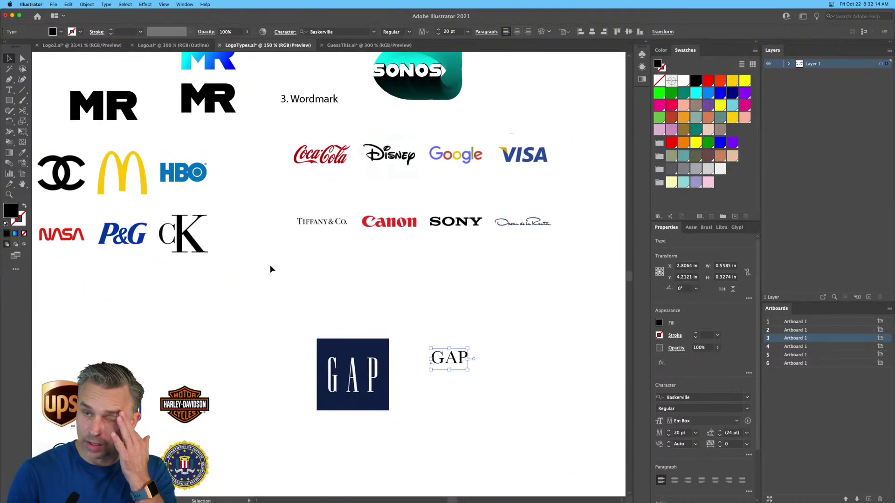
Step: Copy the Gap logo image and switch to Photoshop to paste it into a new document
{"action": "key", "text": "super+equal"}
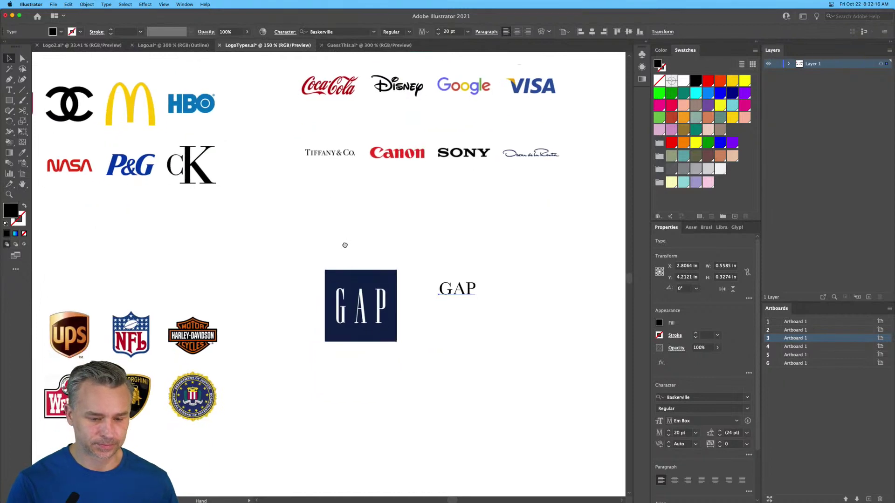
{"action": "key", "text": "super+equal"}
{"action": "left_click_drag", "start_coordinate": [316, 226], "coordinate": [483, 224]}
{"action": "key", "text": "super+equal"}
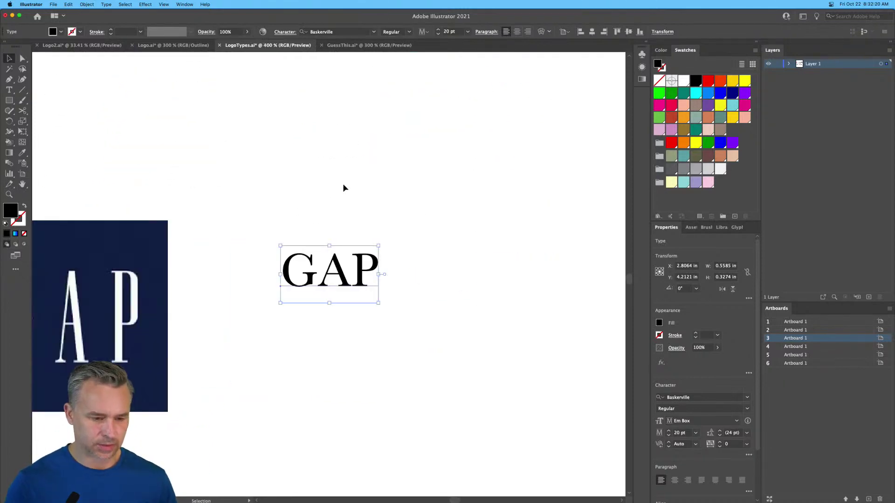
{"action": "left_click_drag", "start_coordinate": [153, 198], "coordinate": [419, 161]}
{"action": "left_click", "coordinate": [349, 205]}
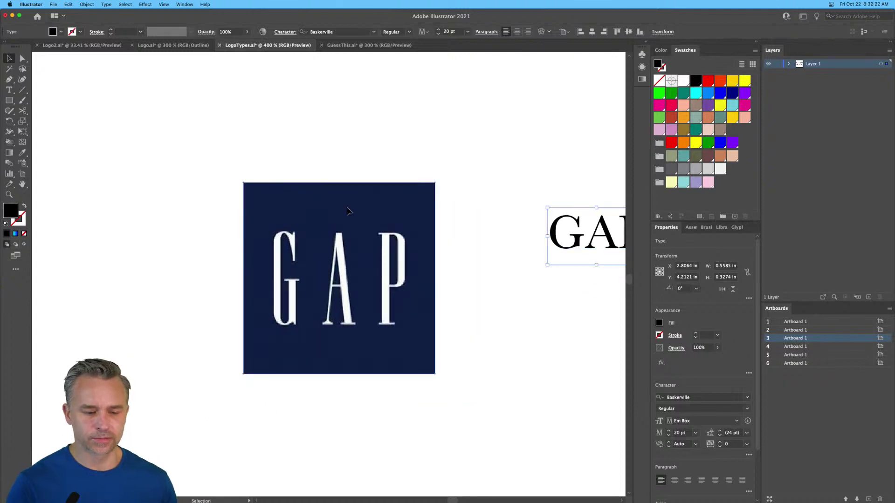
{"action": "left_click", "coordinate": [270, 497]}
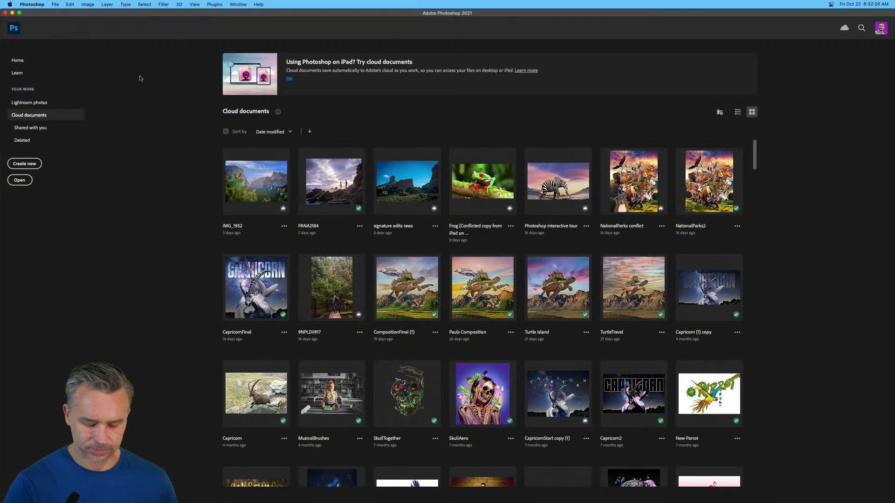
{"action": "key", "text": "super+n"}
{"action": "key", "text": "Return"}
{"action": "key", "text": "super+v"}
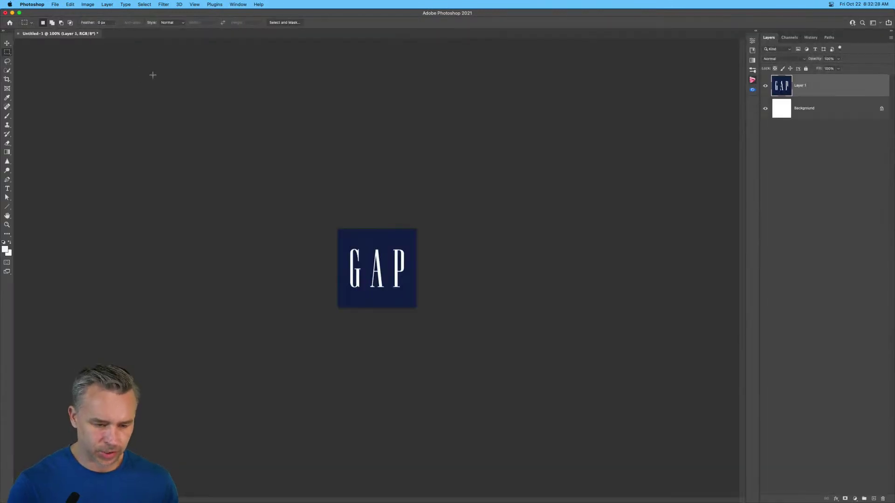
Step: Select a rectangular area tightly around the letters G A P and run Match Font on it
{"action": "key", "text": "super+equal"}
{"action": "key", "text": "super+equal"}
{"action": "key", "text": "super+equal"}
{"action": "key", "text": "super+equal"}
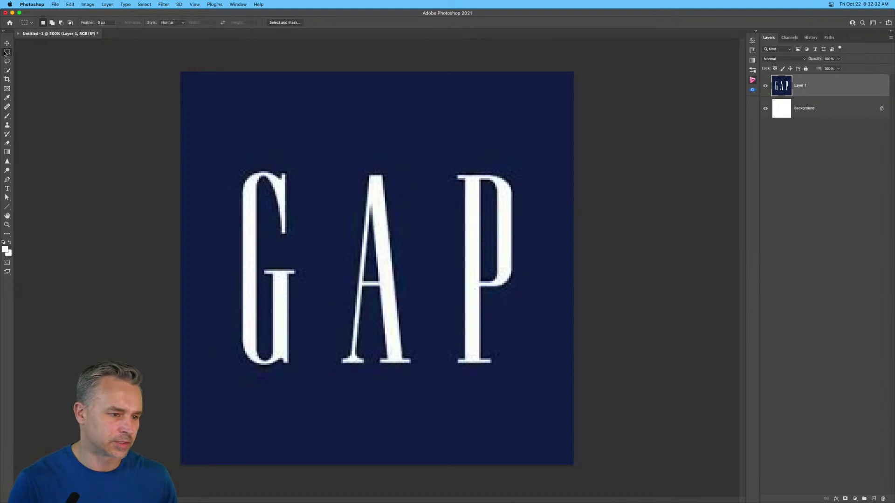
{"action": "left_click_drag", "start_coordinate": [481, 361], "coordinate": [519, 370]}
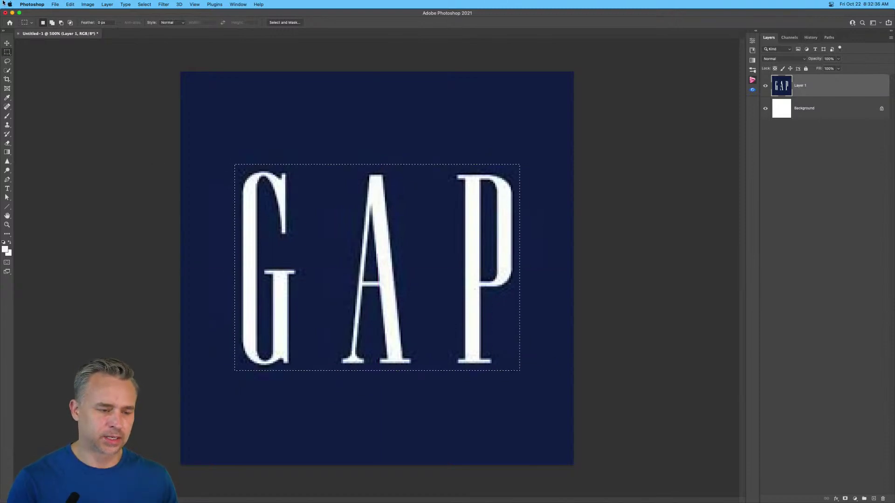
{"action": "left_click", "coordinate": [88, 5]}
{"action": "mouse_move", "coordinate": [125, 5]}
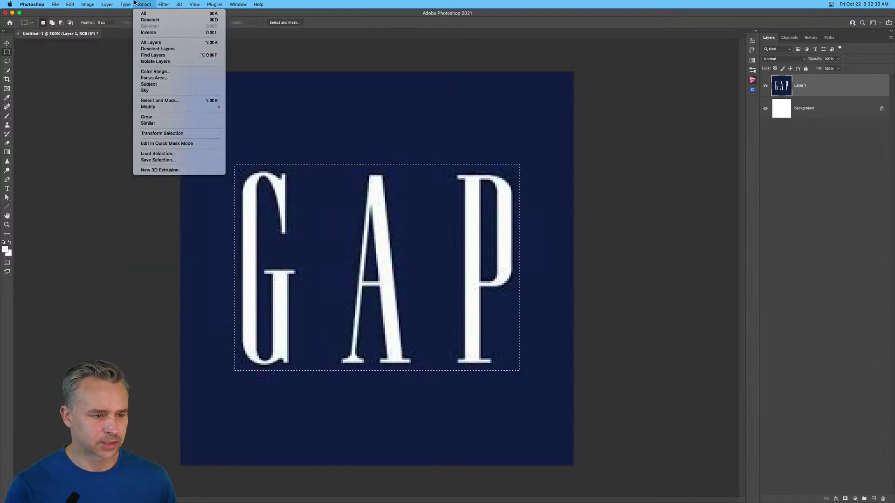
{"action": "left_click", "coordinate": [133, 106]}
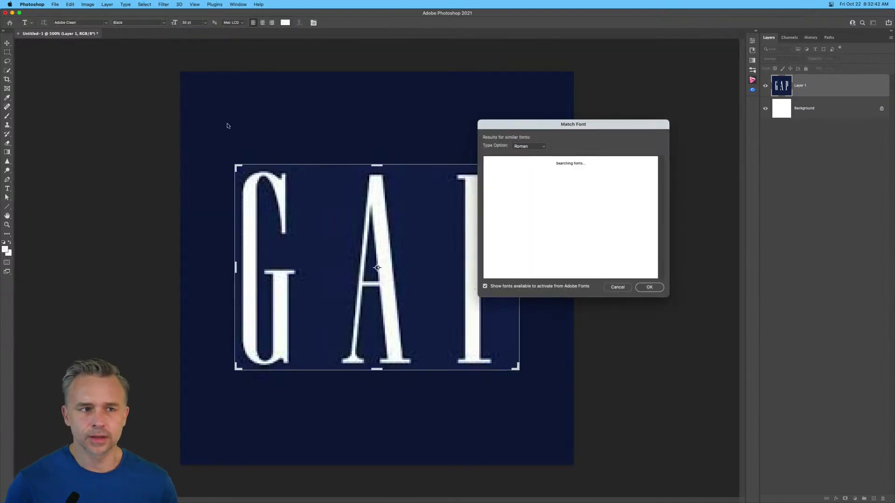
Step: Review the similar fonts and activate Vincente SemiBold and Niagara Light from Adobe Fonts
{"action": "left_click_drag", "start_coordinate": [516, 126], "coordinate": [543, 180]}
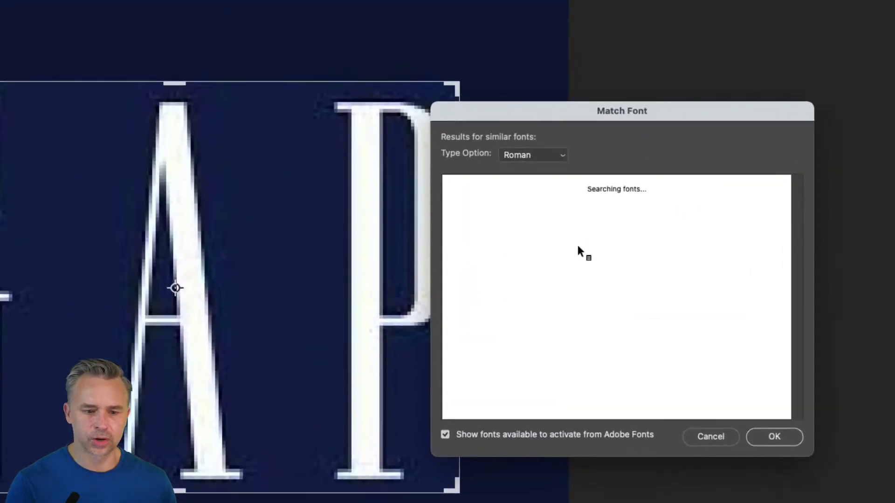
{"action": "left_click_drag", "start_coordinate": [552, 110], "coordinate": [520, 102]}
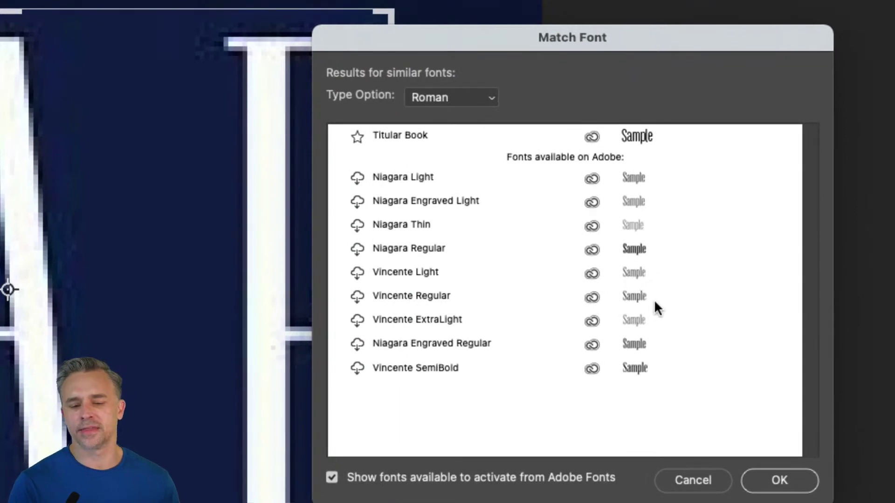
{"action": "left_click", "coordinate": [456, 181]}
{"action": "left_click", "coordinate": [470, 200]}
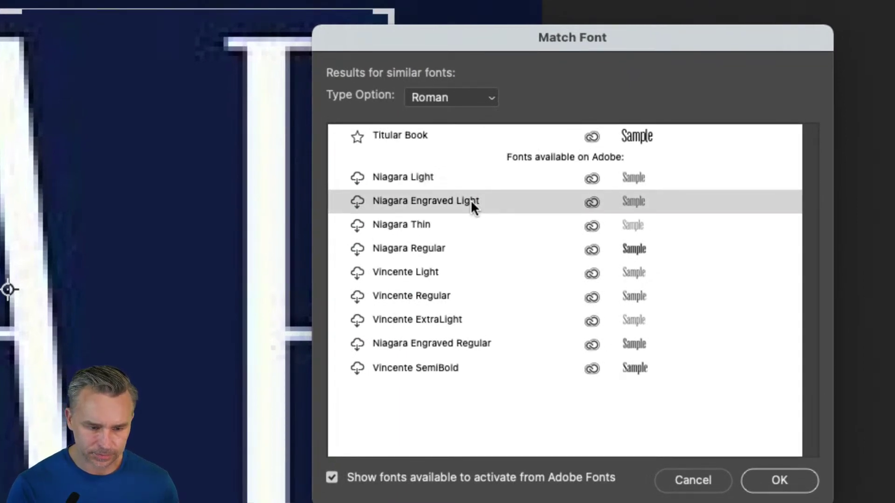
{"action": "left_click", "coordinate": [424, 179]}
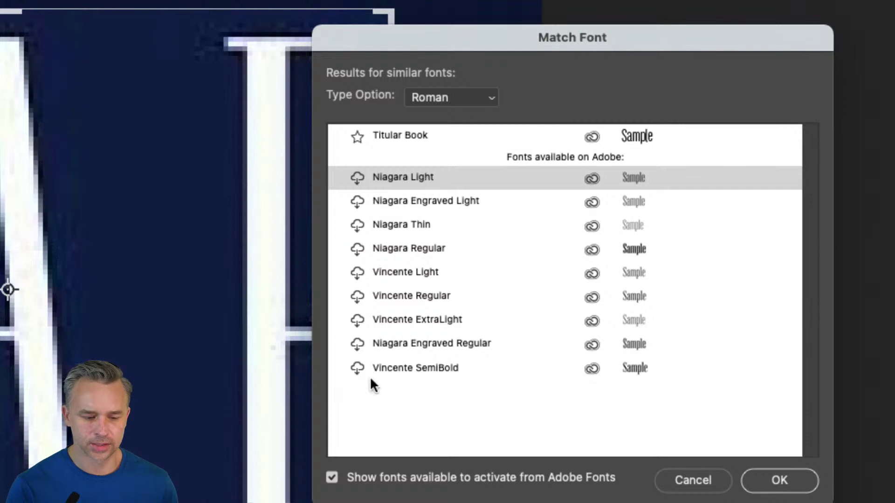
{"action": "left_click", "coordinate": [357, 368]}
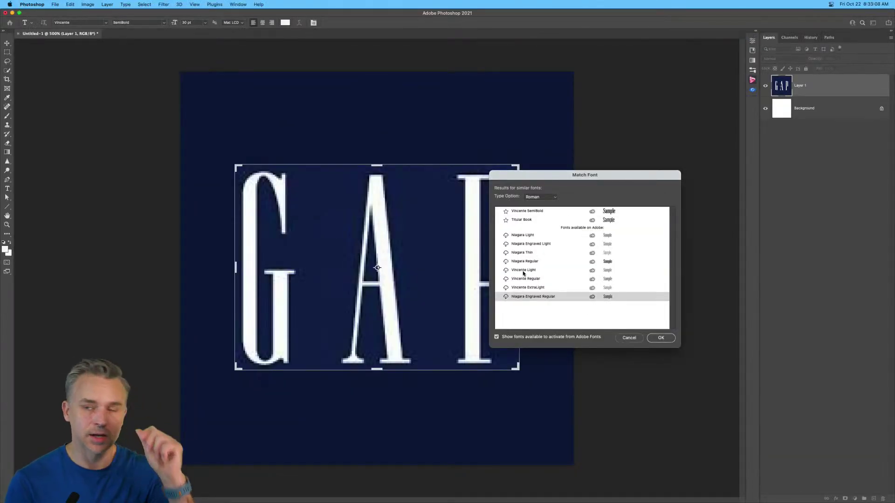
{"action": "left_click", "coordinate": [506, 235]}
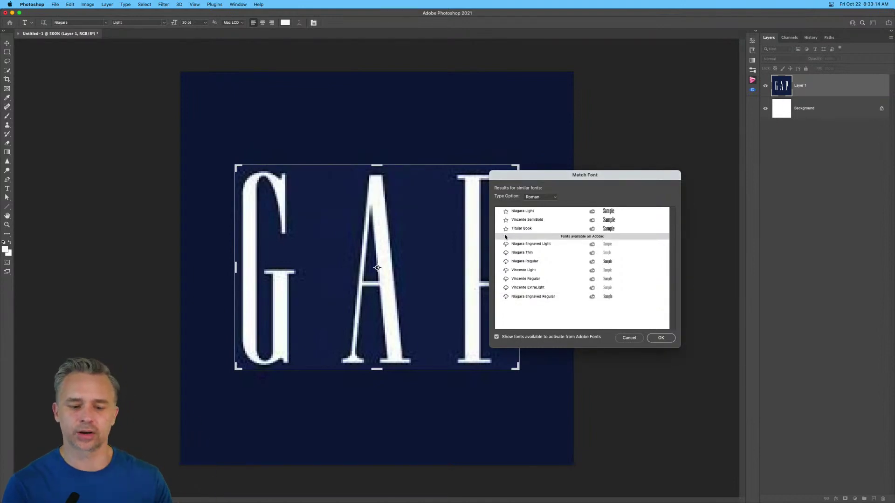
{"action": "left_click", "coordinate": [661, 338]}
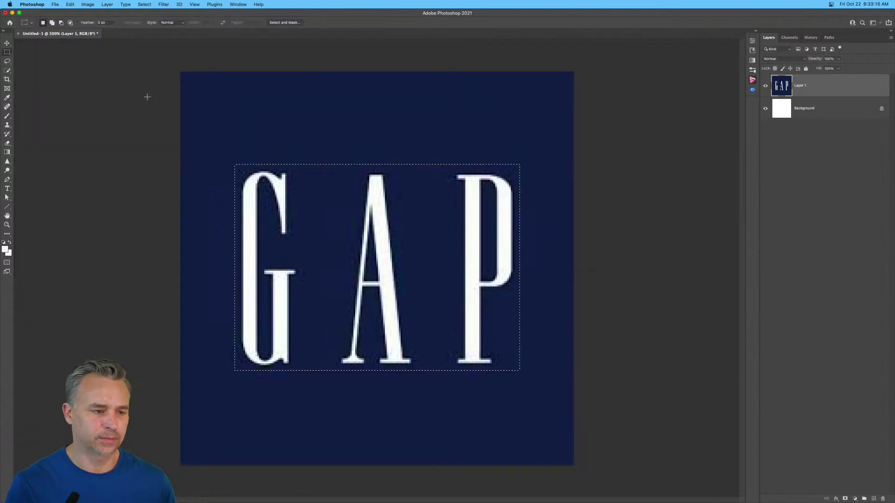
Step: Clear the rectangular selection around the logo letters
{"action": "left_click", "coordinate": [6, 43]}
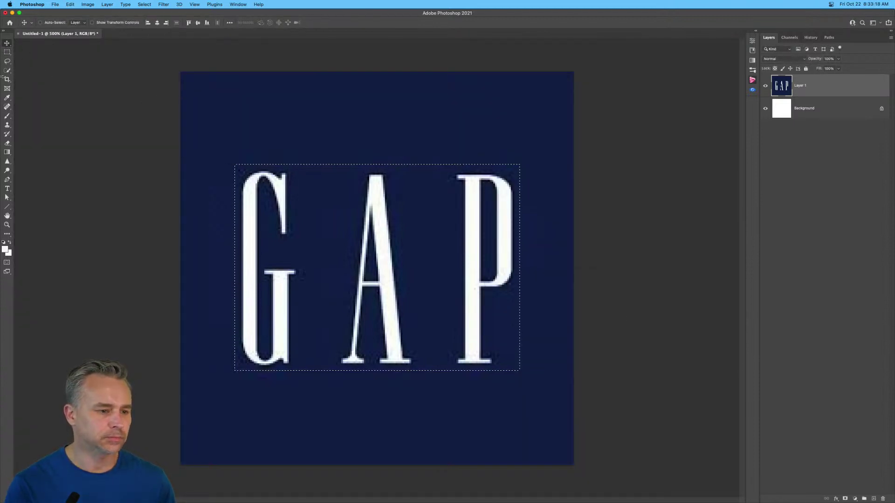
{"action": "left_click", "coordinate": [5, 54]}
{"action": "left_click", "coordinate": [214, 122]}
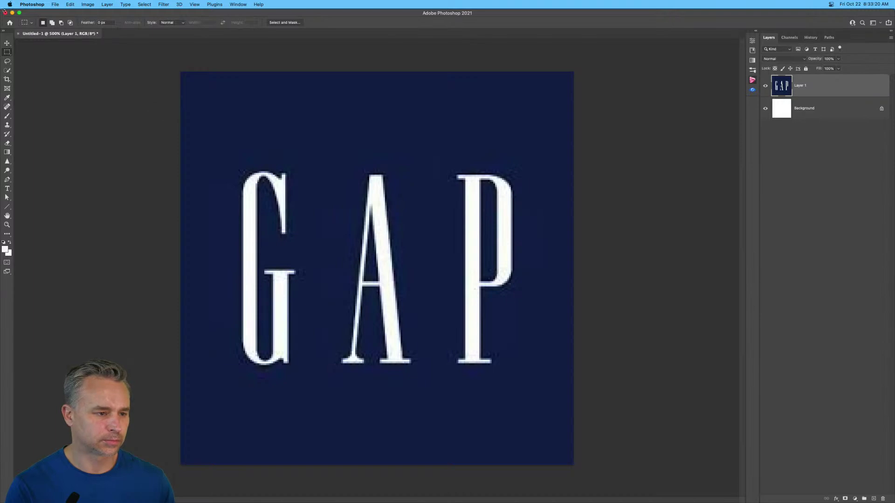
Step: Return to Illustrator, move the GAP text closer to the logo image and place a duplicate directly below it
{"action": "left_click", "coordinate": [19, 13]}
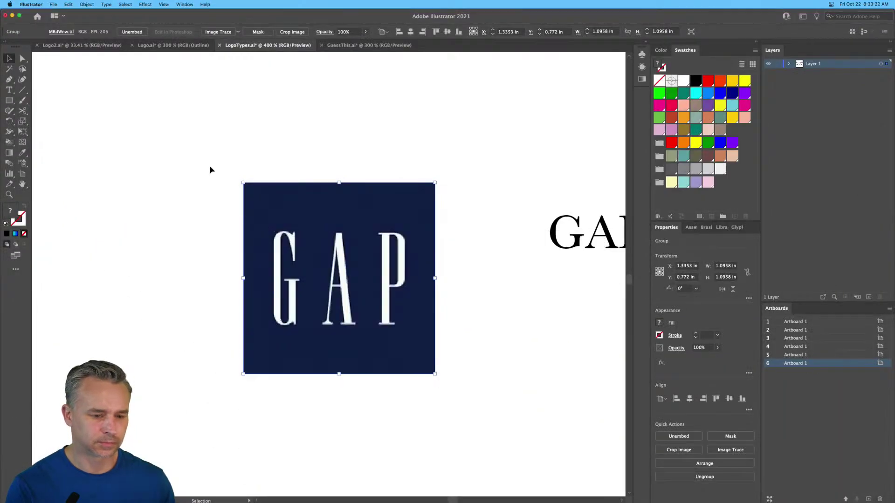
{"action": "left_click_drag", "start_coordinate": [377, 164], "coordinate": [242, 156]}
{"action": "left_click_drag", "start_coordinate": [436, 246], "coordinate": [365, 294]}
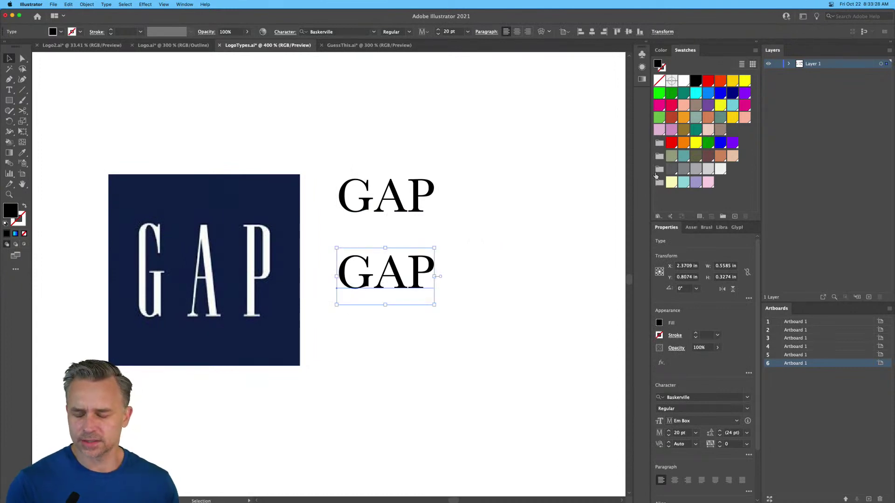
Step: Search the fonts for "vinc" for the lower GAP text and remove the serif filter from the font list
{"action": "left_click", "coordinate": [702, 396]}
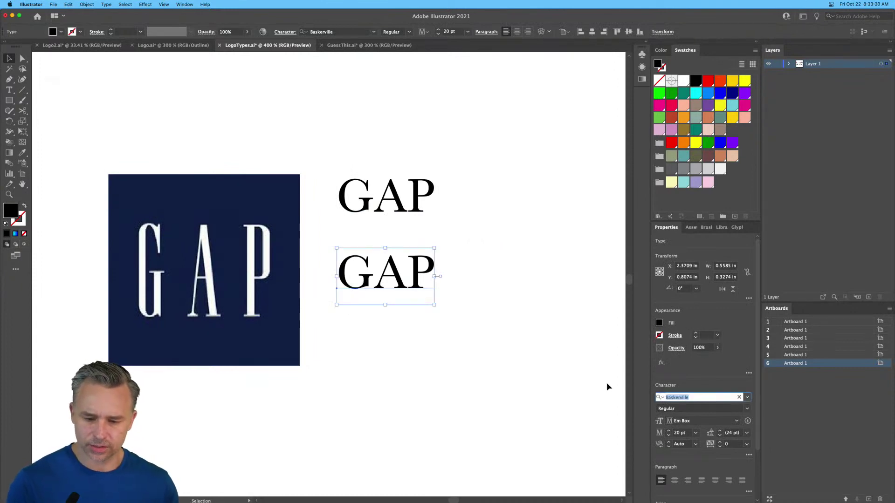
{"action": "type", "text": "vinc"}
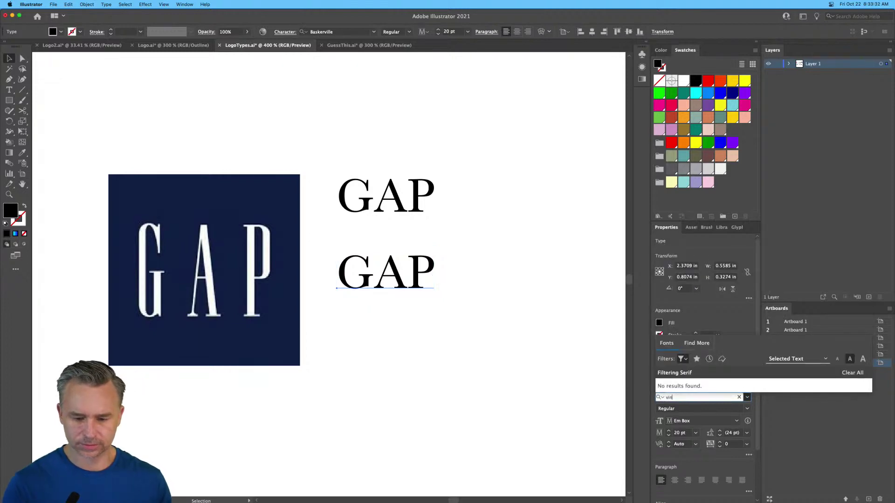
{"action": "key", "text": "BackSpace"}
{"action": "key", "text": "BackSpace"}
{"action": "key", "text": "BackSpace"}
{"action": "left_click", "coordinate": [681, 136]}
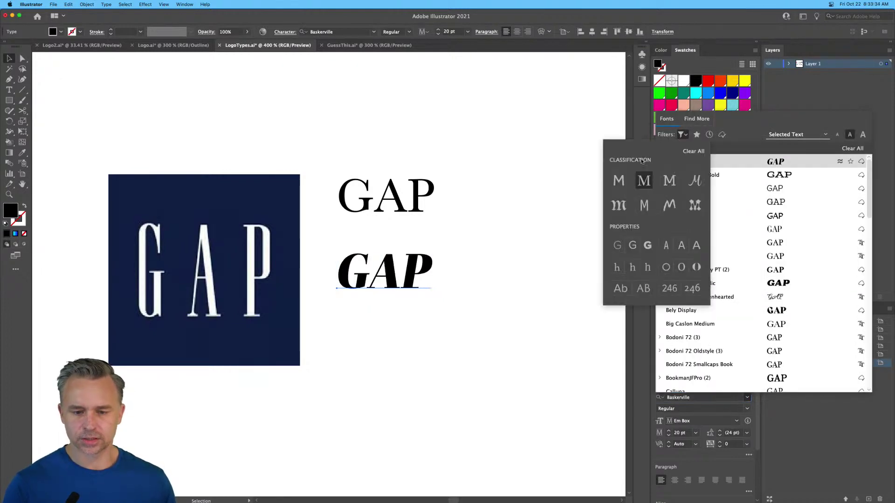
{"action": "left_click", "coordinate": [693, 152]}
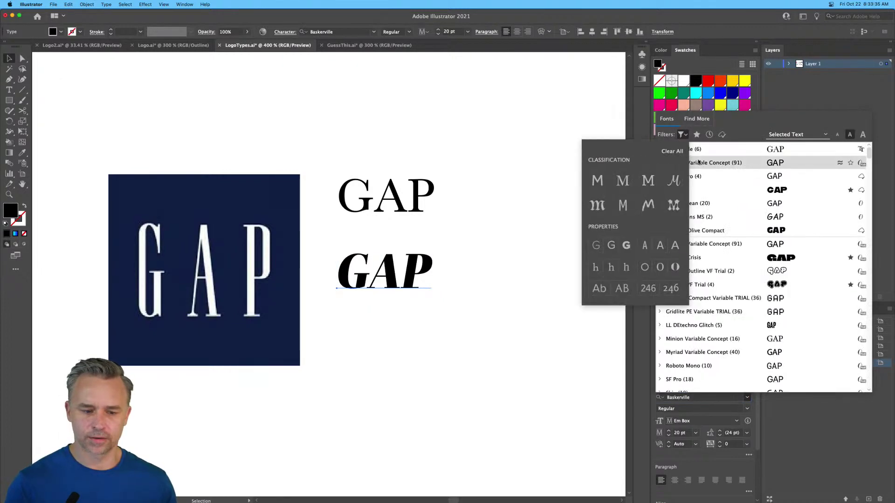
{"action": "left_click", "coordinate": [782, 109]}
{"action": "left_click", "coordinate": [791, 107]}
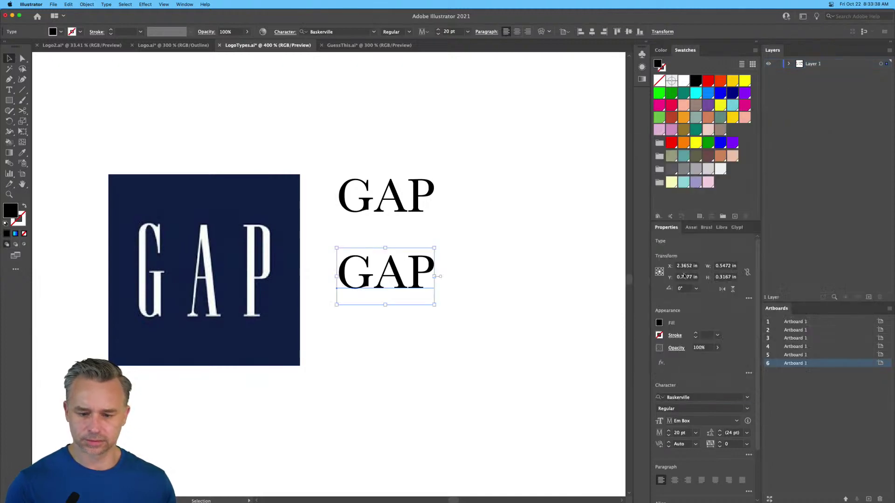
Step: Search the fonts for "vinc" for the lower GAP text, clear the search and remove all font filters
{"action": "left_click", "coordinate": [696, 397]}
{"action": "type", "text": "vind"}
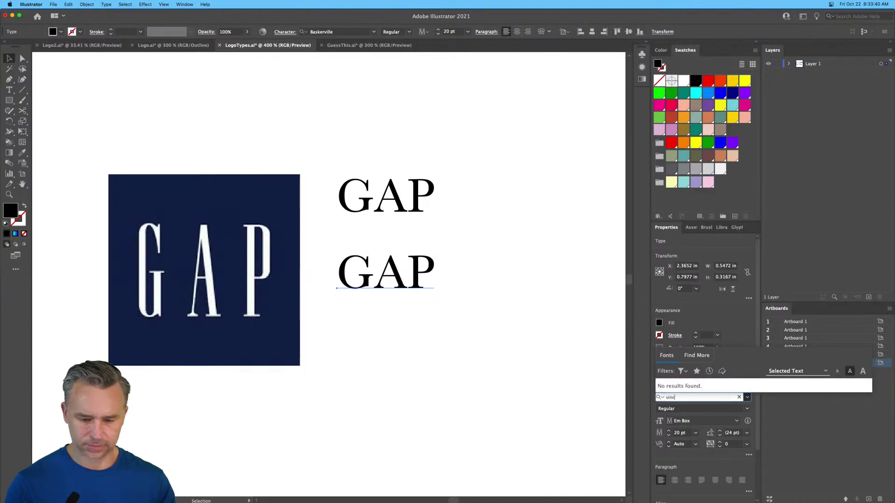
{"action": "key", "text": "BackSpace"}
{"action": "key", "text": "BackSpace"}
{"action": "key", "text": "BackSpace"}
{"action": "key", "text": "BackSpace"}
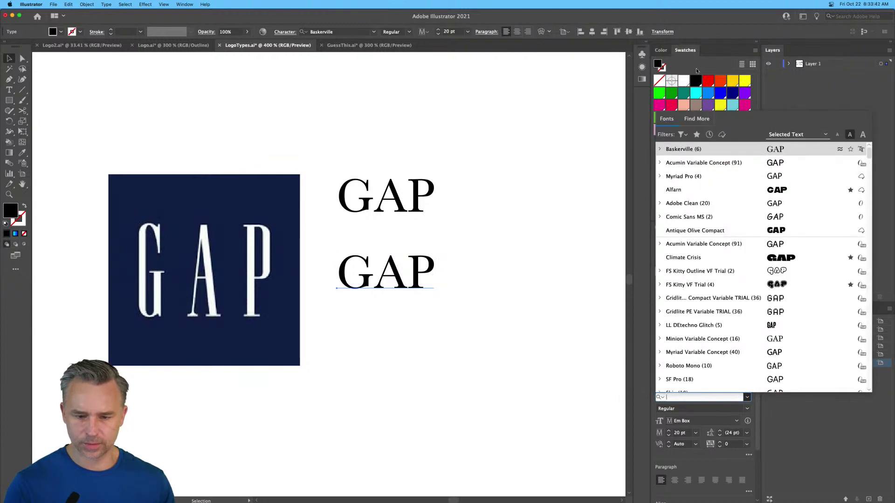
{"action": "left_click", "coordinate": [681, 135]}
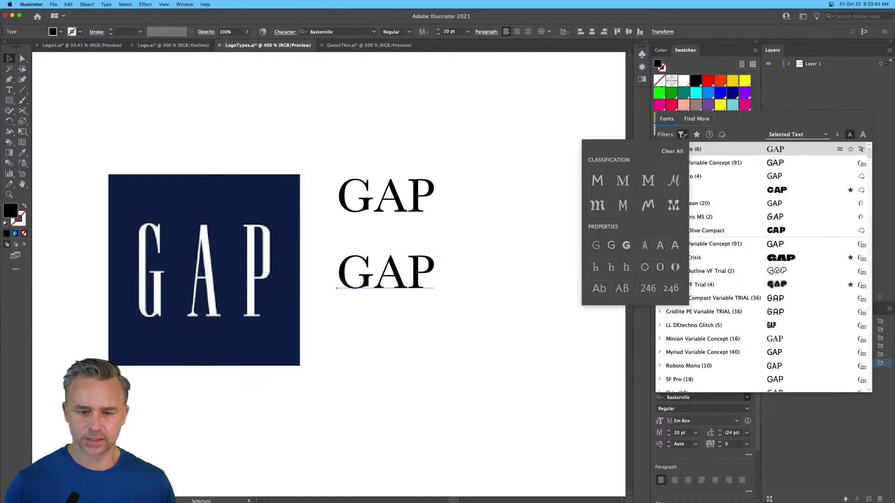
{"action": "left_click", "coordinate": [664, 151]}
{"action": "left_click", "coordinate": [687, 397]}
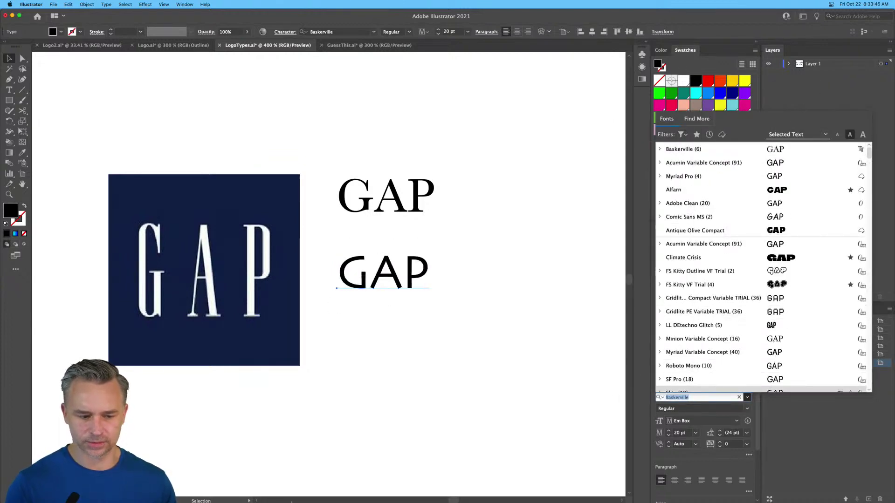
Step: Quit Premiere Pro and minimize the Illustrator window
{"action": "mouse_move", "coordinate": [238, 500]}
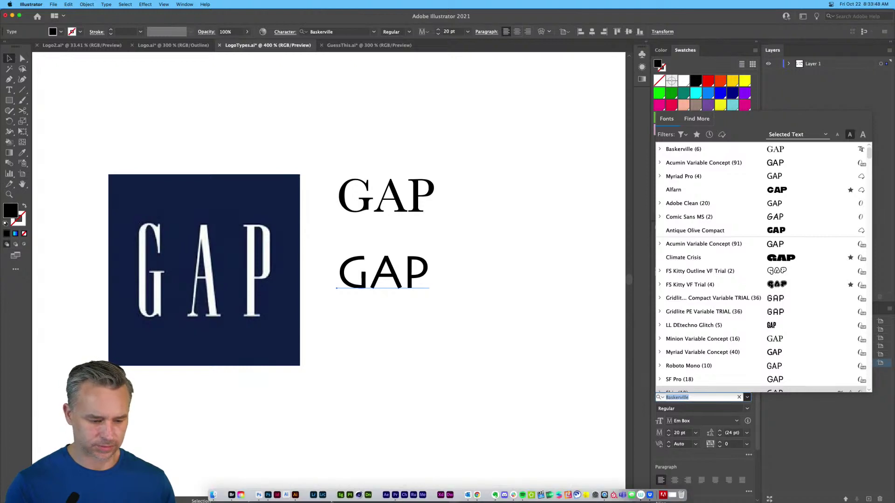
{"action": "right_click", "coordinate": [397, 495]}
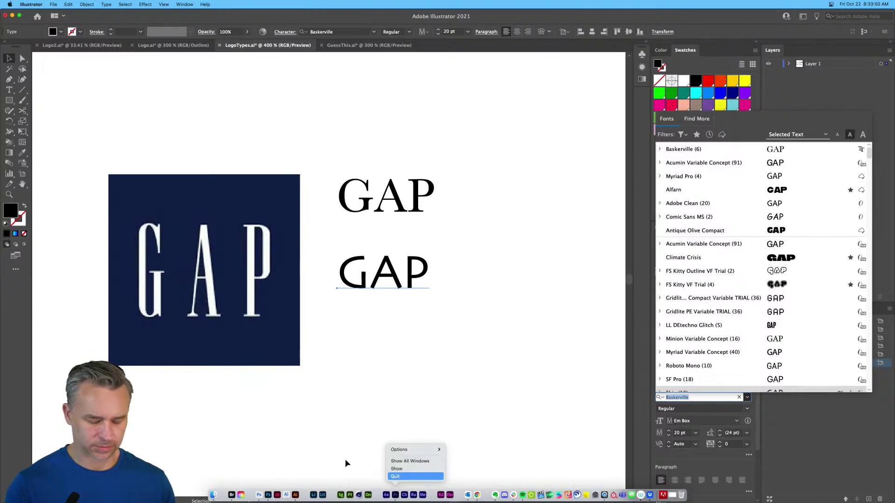
{"action": "left_click", "coordinate": [394, 476]}
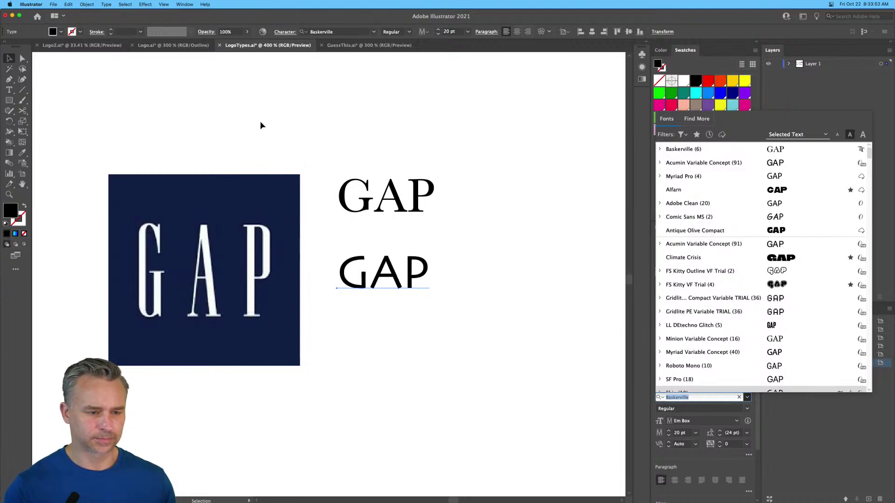
{"action": "left_click", "coordinate": [12, 16]}
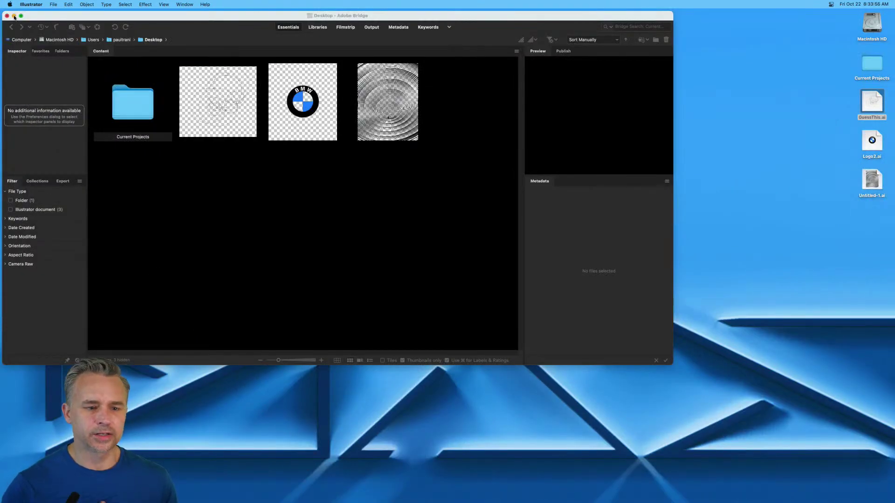
Step: Quit Adobe Bridge and bring the Finder window with the Logo folder into focus
{"action": "left_click", "coordinate": [45, 18]}
{"action": "left_click", "coordinate": [27, 4]}
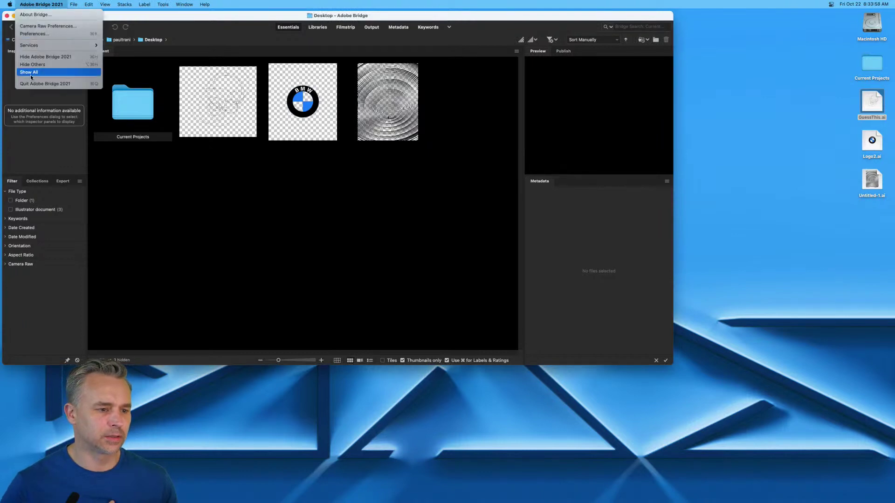
{"action": "left_click", "coordinate": [37, 86]}
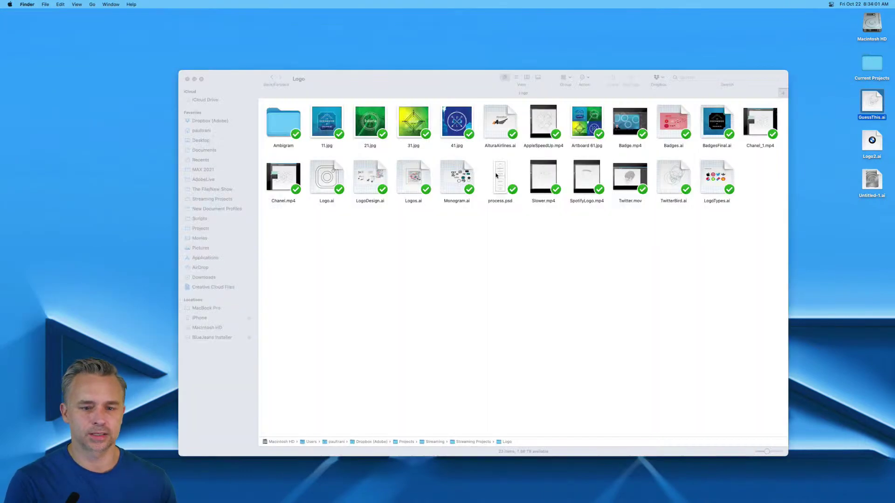
{"action": "left_click", "coordinate": [504, 182]}
{"action": "left_click", "coordinate": [510, 292]}
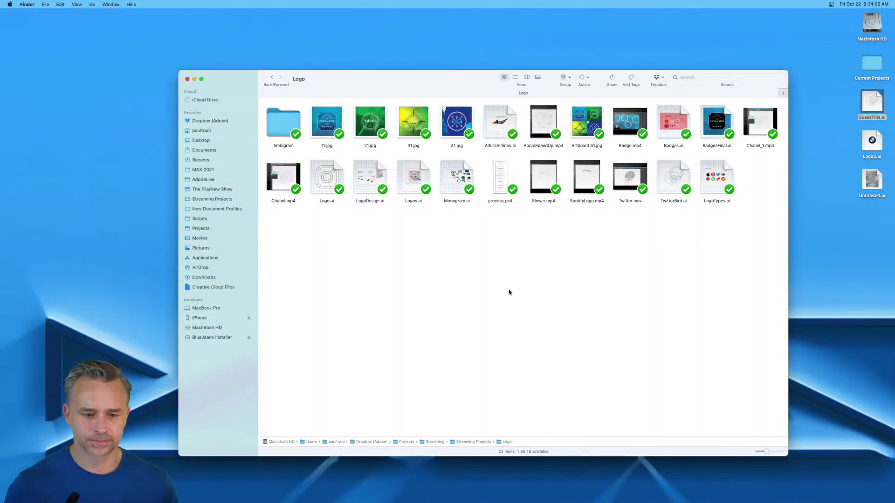
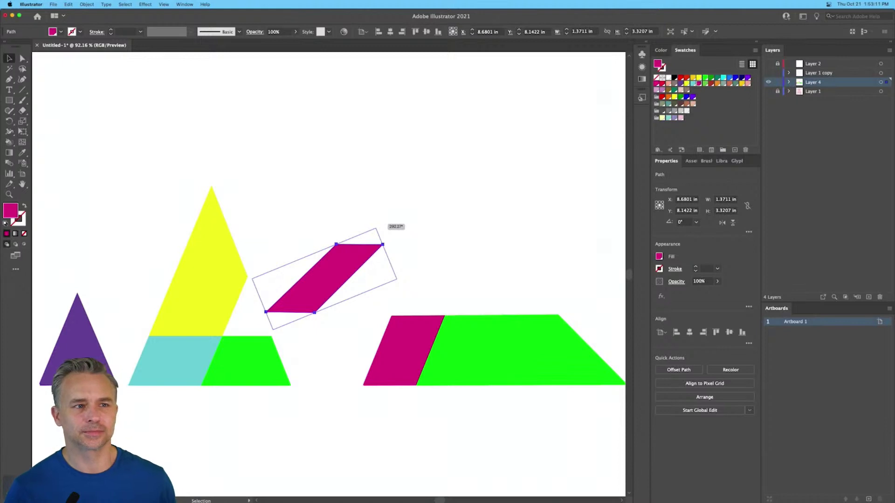
{"action": "left_click_drag", "start_coordinate": [382, 223], "coordinate": [309, 203]}
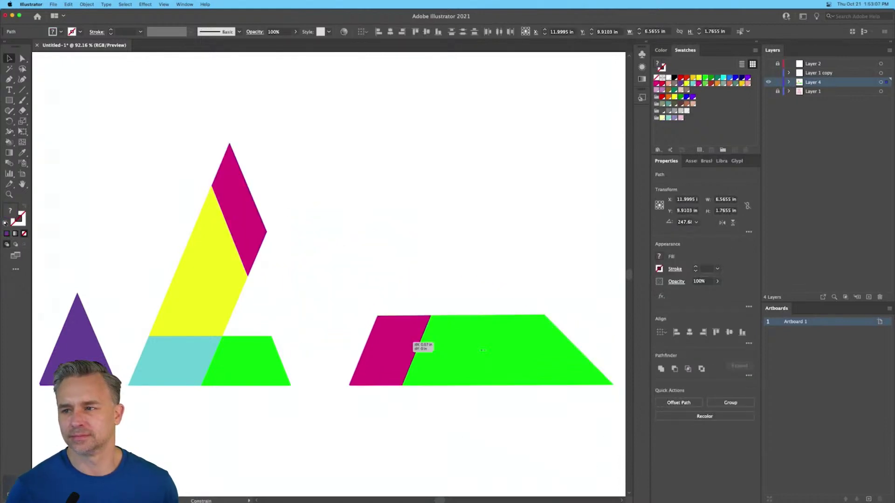
{"action": "left_click_drag", "start_coordinate": [415, 344], "coordinate": [409, 344]}
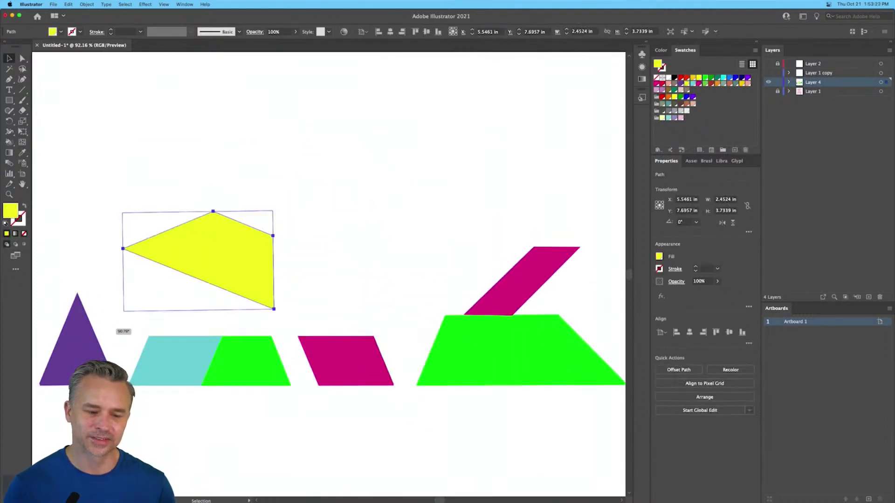
{"action": "left_click_drag", "start_coordinate": [234, 225], "coordinate": [339, 243]}
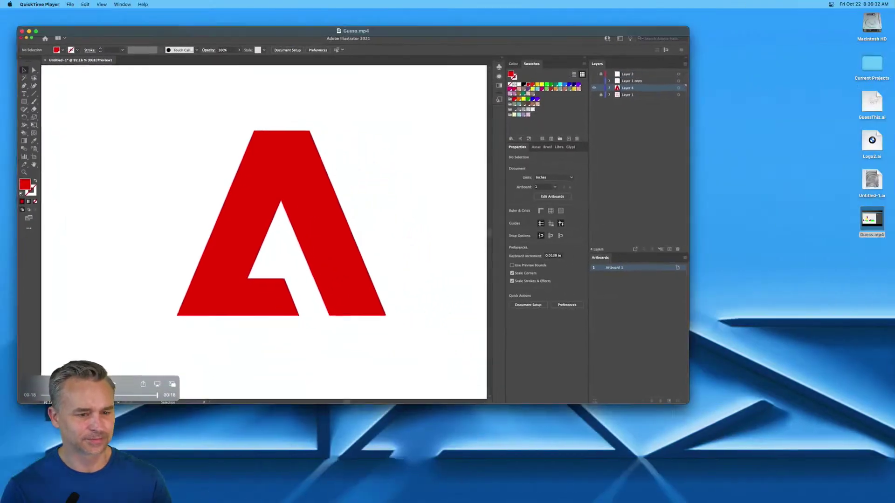
Step: Close the Guess.mp4 video in QuickTime Player and switch back to Illustrator
{"action": "left_click", "coordinate": [22, 31]}
{"action": "mouse_move", "coordinate": [268, 497]}
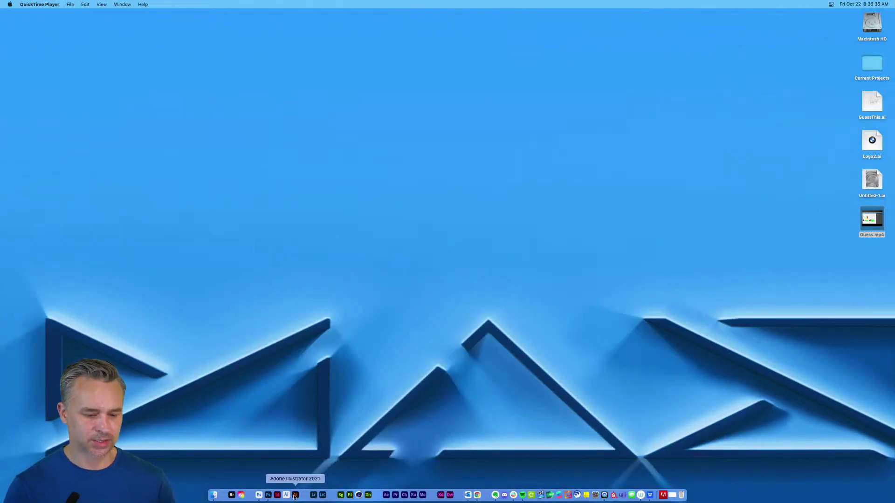
{"action": "left_click", "coordinate": [295, 495]}
Step: Move the Gap logo image and both GAP texts off the sixth artboard, just beyond its right edge
{"action": "key", "text": "super+minus"}
{"action": "key", "text": "super+minus"}
{"action": "key", "text": "super+minus"}
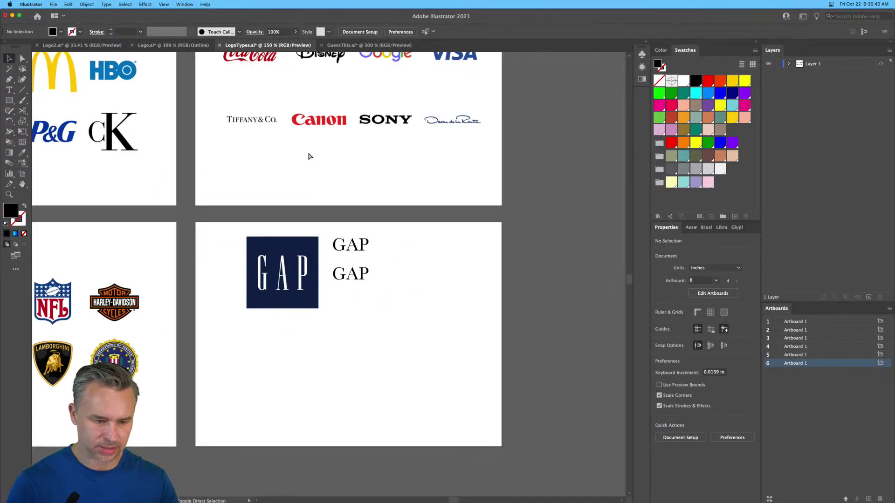
{"action": "left_click_drag", "start_coordinate": [278, 279], "coordinate": [540, 265]}
{"action": "left_click_drag", "start_coordinate": [358, 248], "coordinate": [615, 248]}
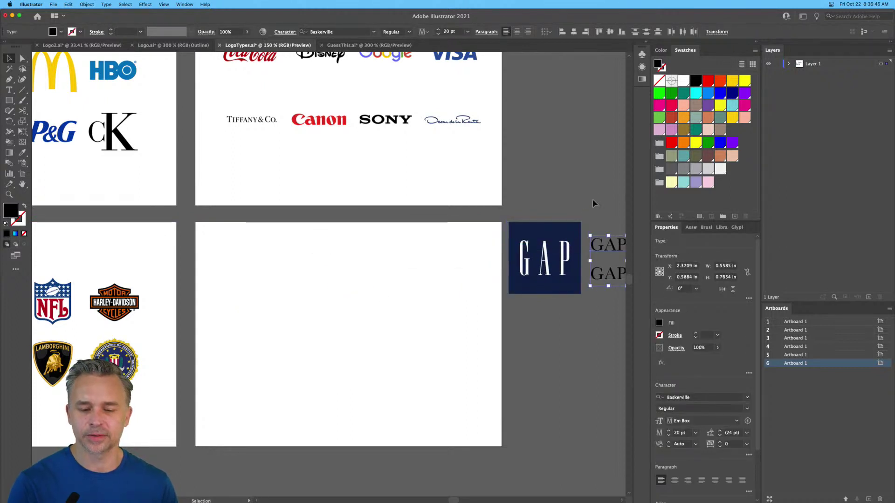
{"action": "left_click", "coordinate": [600, 201]}
Step: Add the text "Space" on the emptied artboard in 20 pt Baskerville
{"action": "left_click", "coordinate": [114, 347]}
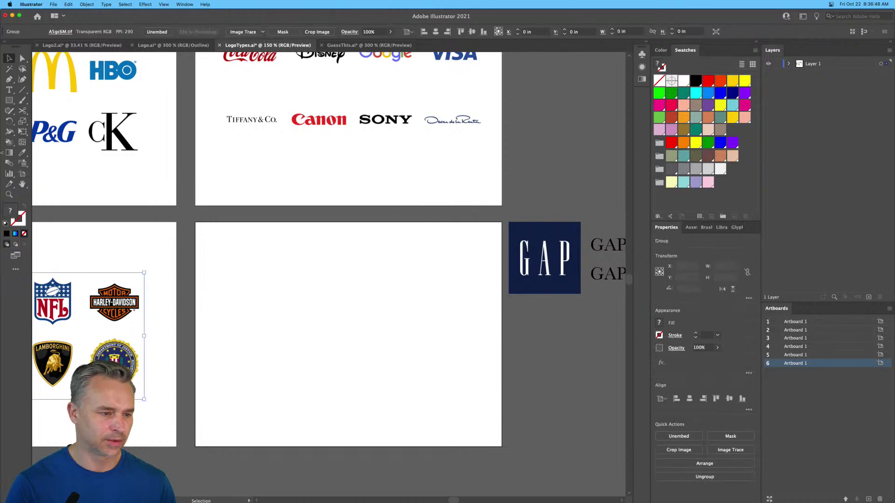
{"action": "left_click", "coordinate": [8, 90]}
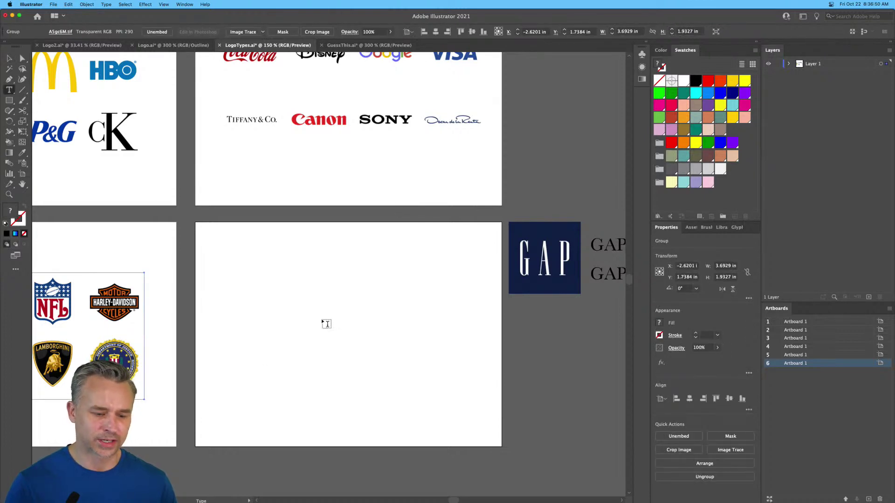
{"action": "key", "text": "super+equal"}
{"action": "key", "text": "super+equal"}
{"action": "scroll", "coordinate": [410, 313], "scroll_direction": "right", "scroll_amount": 15}
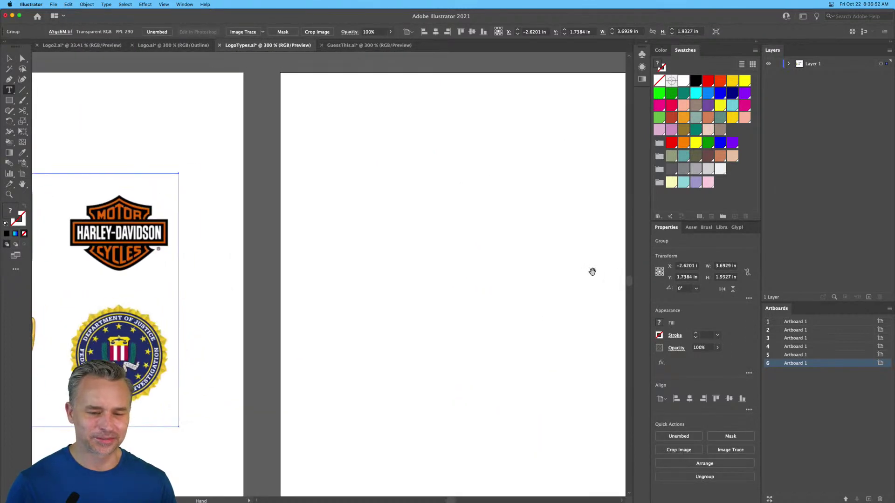
{"action": "left_click", "coordinate": [284, 271]}
{"action": "type", "text": "Space"}
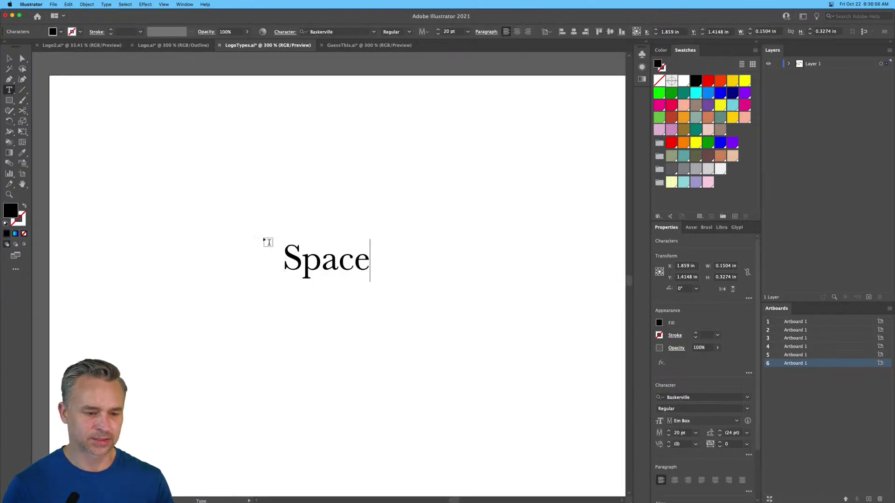
{"action": "key", "text": "Escape"}
{"action": "mouse_move", "coordinate": [262, 226]}
{"action": "left_mouse_down"}
{"action": "mouse_move", "coordinate": [233, 207]}
{"action": "mouse_move", "coordinate": [262, 226]}
{"action": "left_mouse_up"}
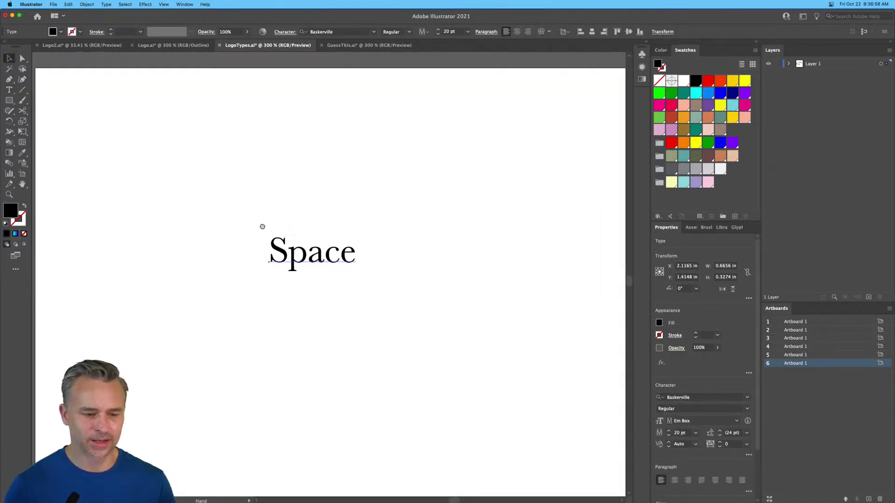
Step: Duplicate the "Space" text, placing the copy below and to its right, and change the copy to "Fashion Brand"
{"action": "left_click_drag", "start_coordinate": [312, 269], "coordinate": [319, 243]}
{"action": "double_click", "coordinate": [318, 242]}
{"action": "double_click", "coordinate": [320, 240]}
{"action": "type", "text": "Fasion B"}
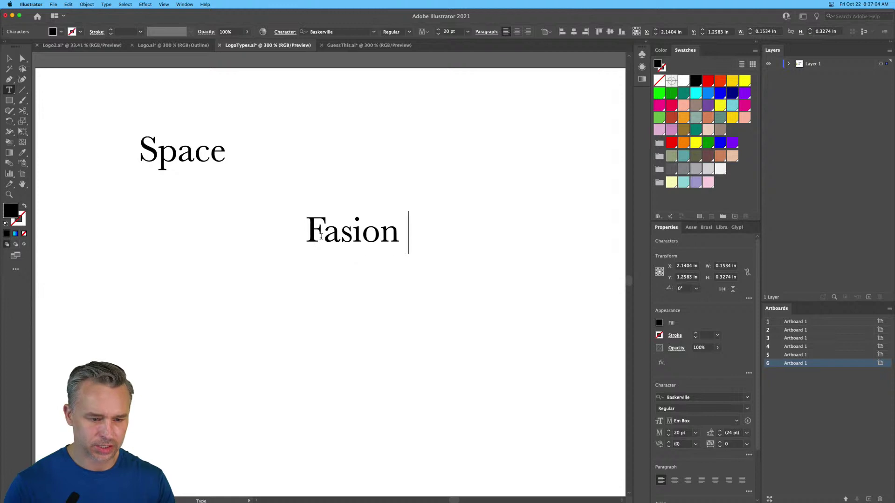
{"action": "key", "text": "BackSpace"}
{"action": "key", "text": "BackSpace"}
{"action": "key", "text": "BackSpace"}
{"action": "key", "text": "BackSpace"}
{"action": "key", "text": "BackSpace"}
{"action": "type", "text": "hion Brand"}
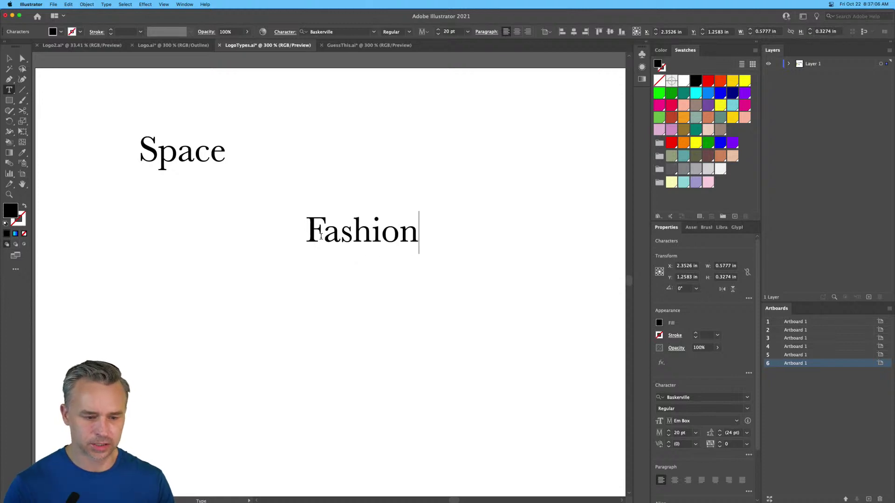
Step: Extend the line to "Affordable Fashion Brand" and add a second line reading "Zara, Gap, H&M"
{"action": "left_click", "coordinate": [304, 230]}
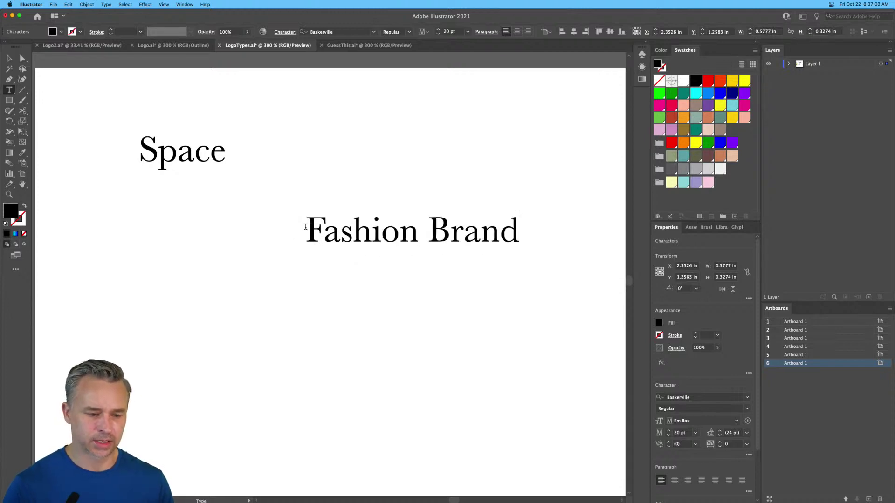
{"action": "type", "text": "Affordable"}
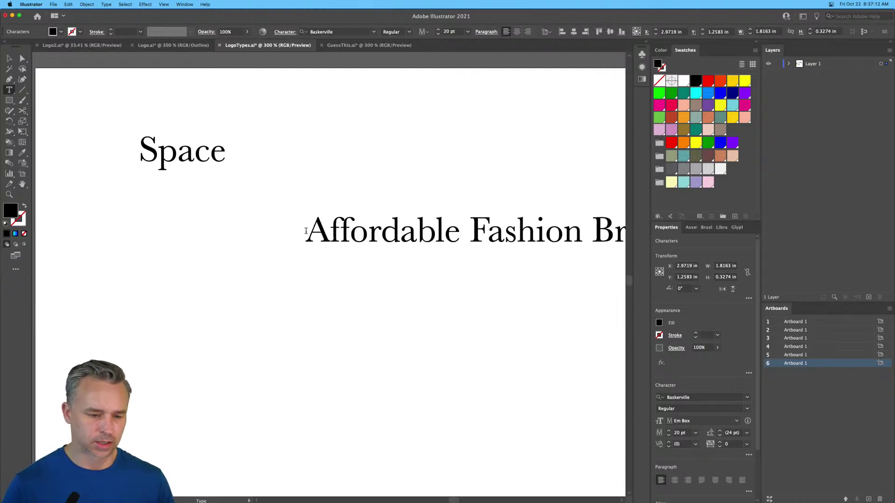
{"action": "scroll", "coordinate": [448, 229], "scroll_direction": "right", "scroll_amount": 3}
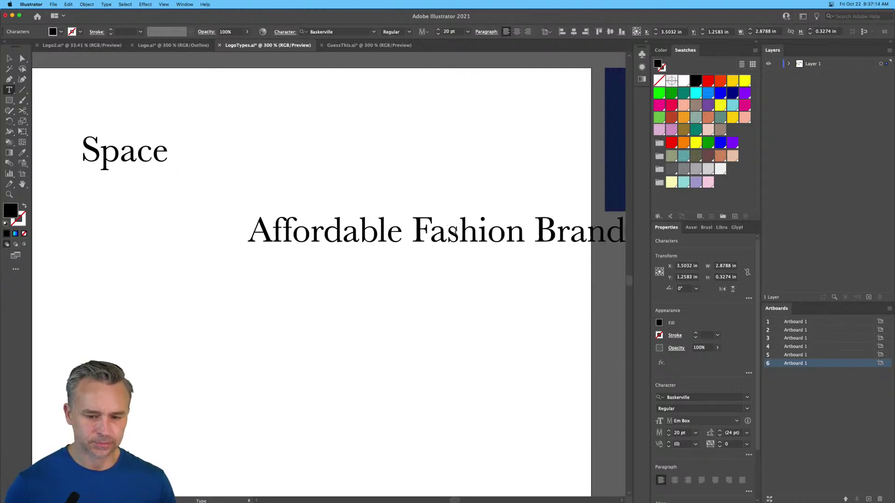
{"action": "left_click", "coordinate": [614, 236]}
{"action": "key", "text": "Return"}
{"action": "type", "text": "Zara, Gap, "}
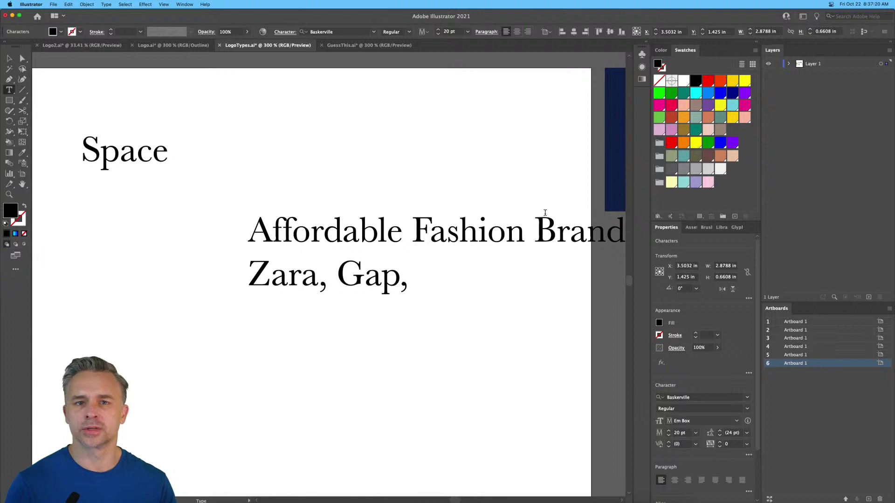
{"action": "type", "text": "H&M"}
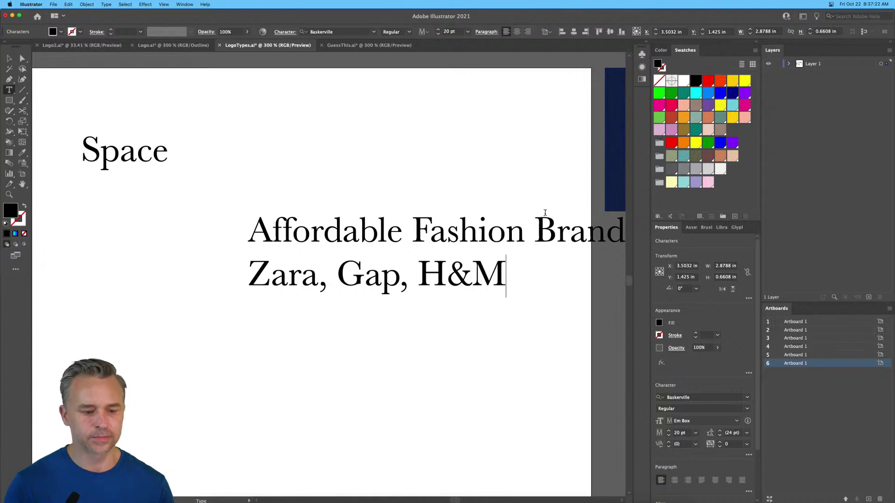
Step: Set the font size of both lines of the Affordable Fashion Brand text to 12 pt
{"action": "key", "text": "super+a"}
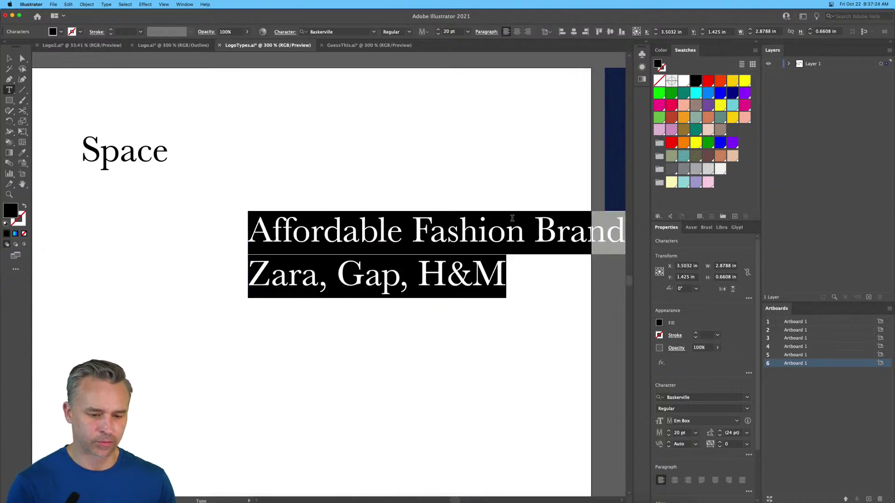
{"action": "left_click", "coordinate": [449, 31]}
{"action": "type", "text": "12"}
{"action": "key", "text": "Return"}
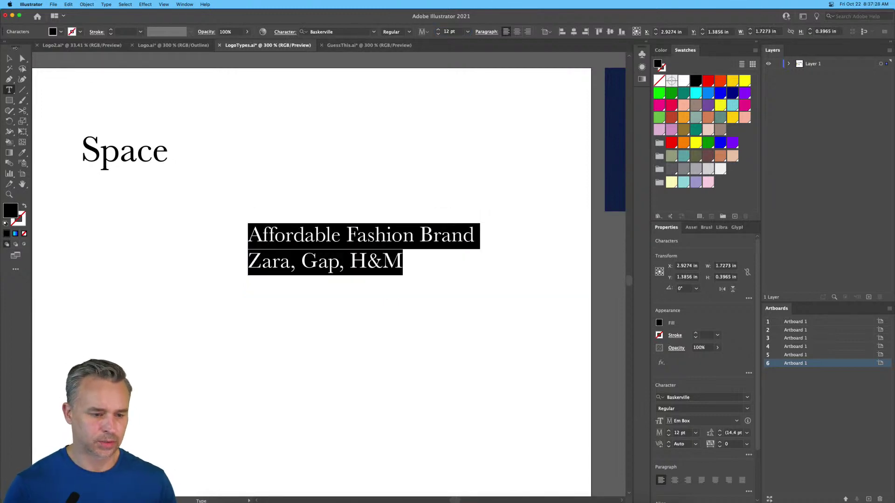
Step: Move the Affordable Fashion Brand text beneath "Space" and place a duplicate of it directly below
{"action": "key", "text": "Escape"}
{"action": "left_click_drag", "start_coordinate": [266, 138], "coordinate": [313, 114]}
{"action": "left_click_drag", "start_coordinate": [381, 213], "coordinate": [200, 238]}
Step: Replace the text of the lower duplicate block with "What makes it different?"
{"action": "double_click", "coordinate": [189, 240]}
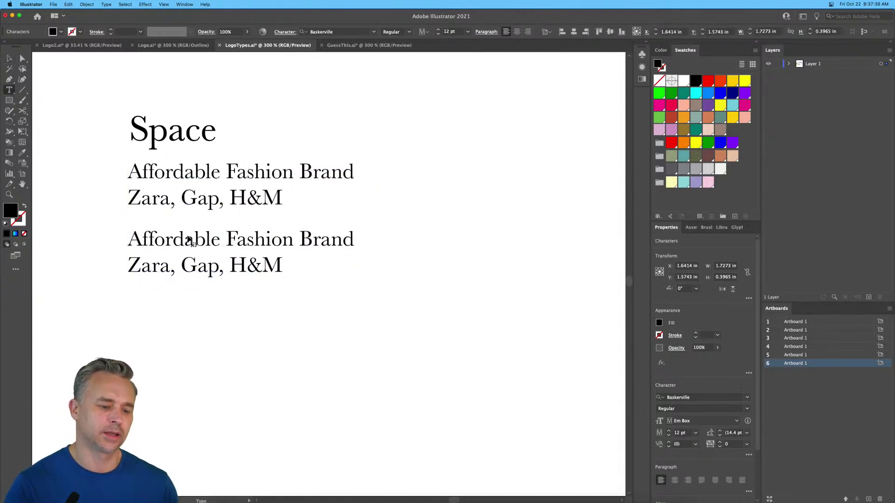
{"action": "triple_click", "coordinate": [189, 240]}
{"action": "key", "text": "super+a"}
{"action": "type", "text": "What'ma"}
{"action": "key", "text": "BackSpace"}
{"action": "key", "text": "BackSpace"}
{"action": "key", "text": "BackSpace"}
{"action": "type", "text": "makes it different?"}
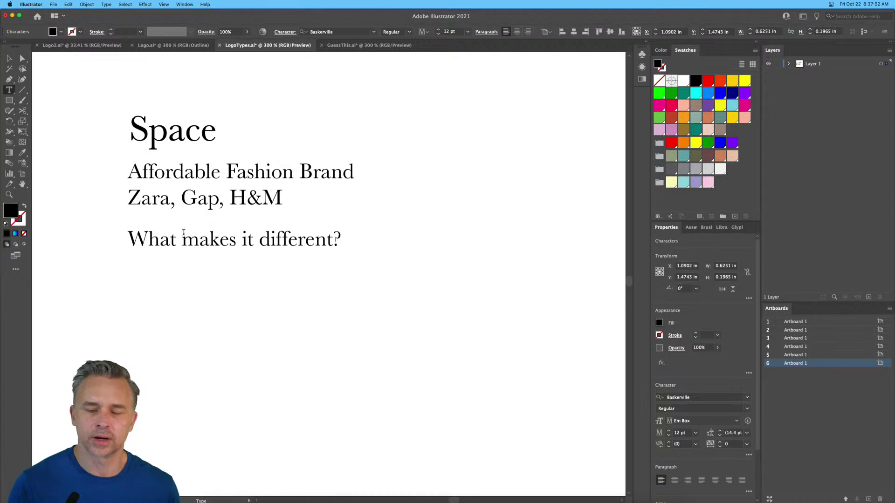
Step: Add a line reading "In touch with today's youth = fresh." below "What makes it different?"
{"action": "key", "text": "Return"}
{"action": "type", "text": "In touch"}
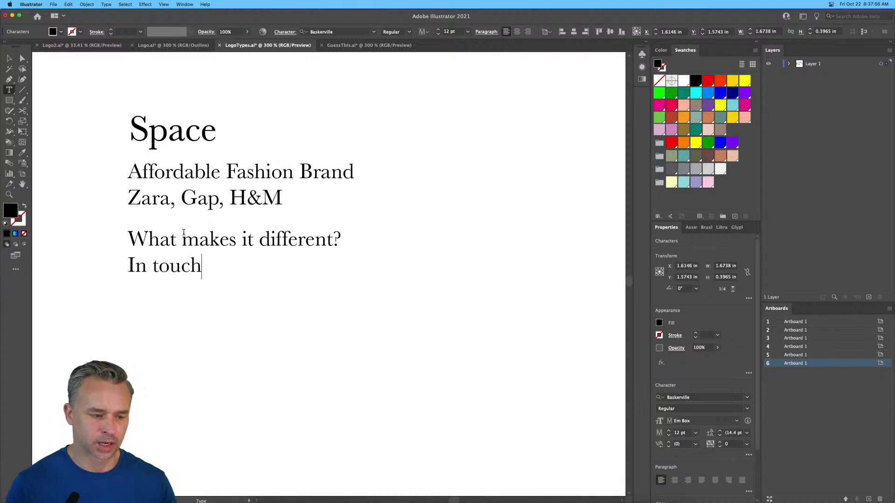
{"action": "type", "text": " with todays"}
{"action": "key", "text": "BackSpace"}
{"action": "type", "text": "'s you"}
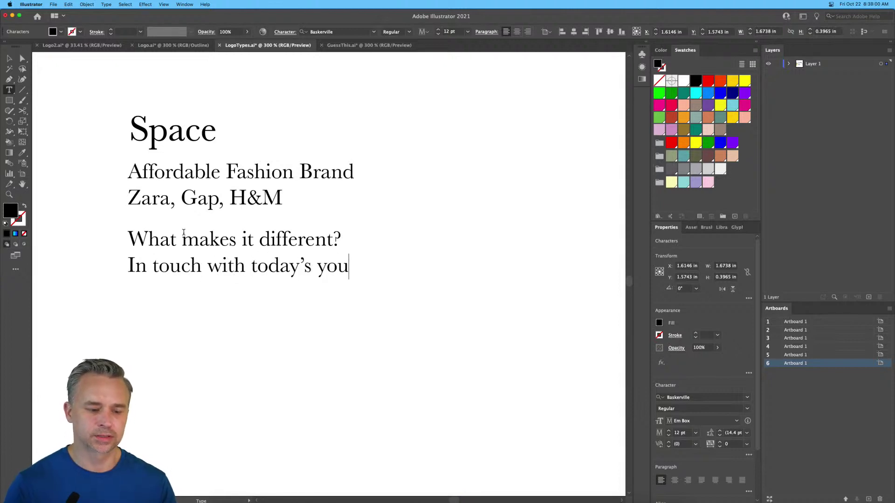
{"action": "type", "text": "th = fresh."}
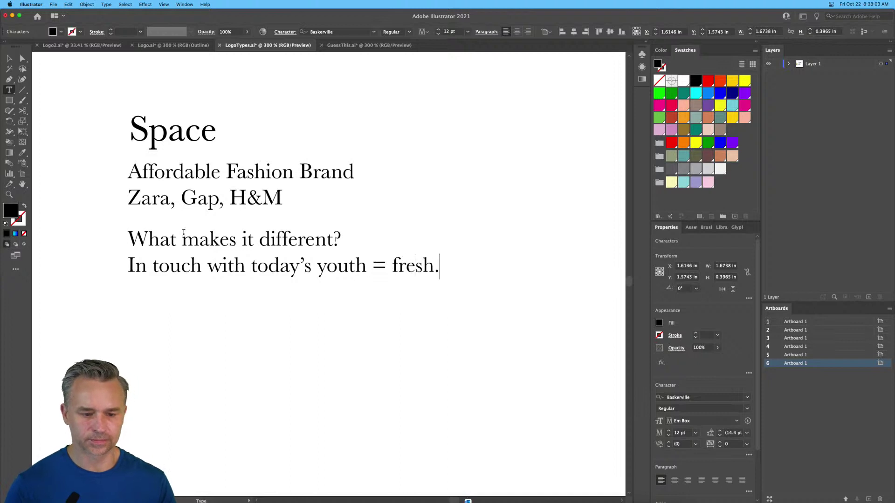
Step: Add a third line reading "Made in America" to the same text block
{"action": "key", "text": "Return"}
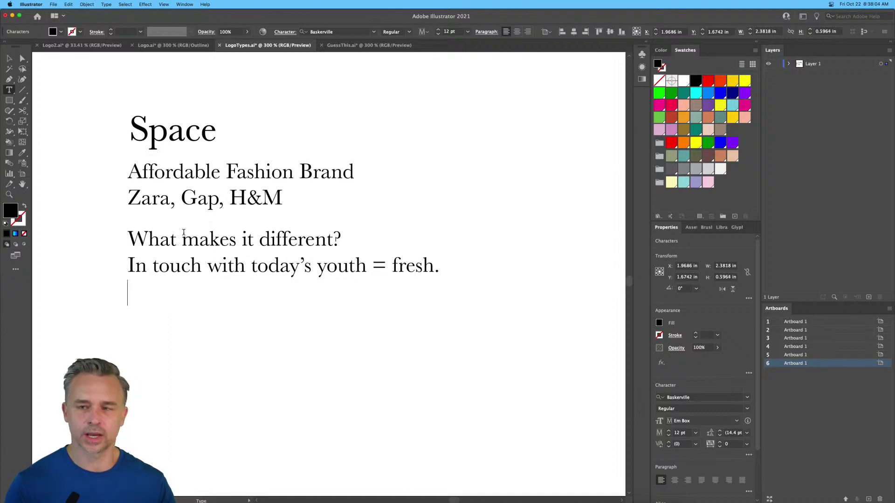
{"action": "type", "text": "Mad"}
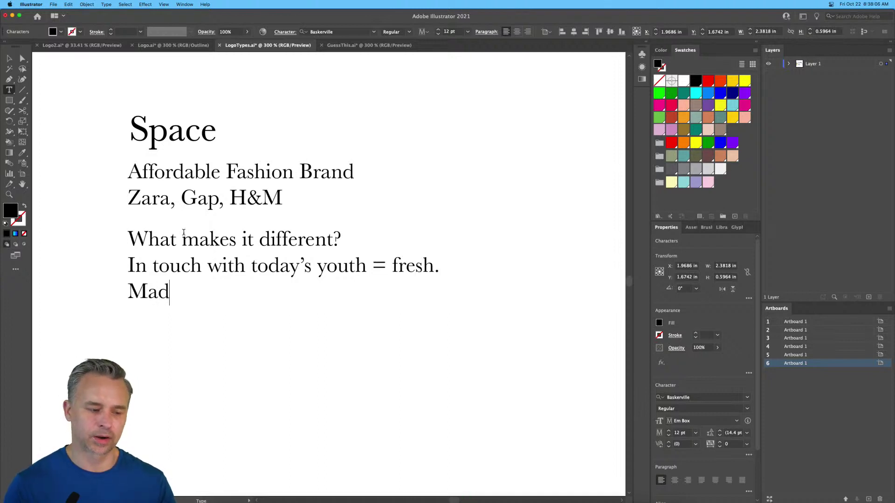
{"action": "type", "text": "e in Amera"}
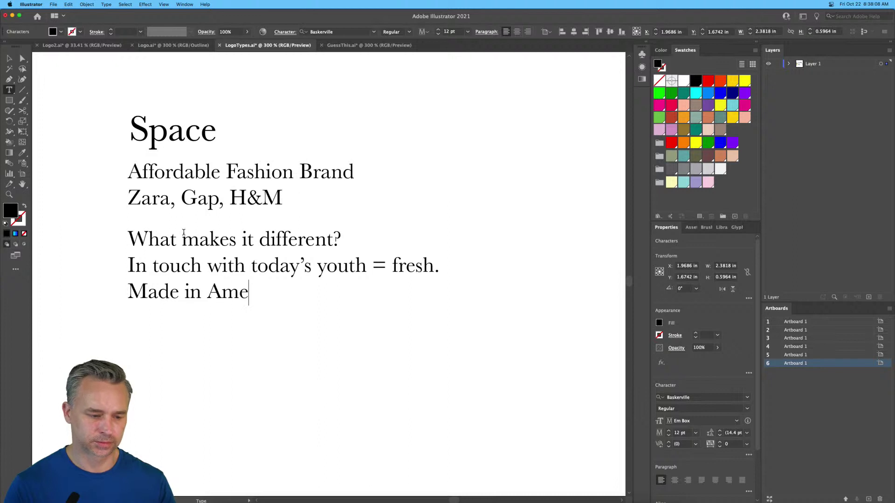
{"action": "key", "text": "BackSpace"}
{"action": "key", "text": "BackSpace"}
{"action": "type", "text": "ri"}
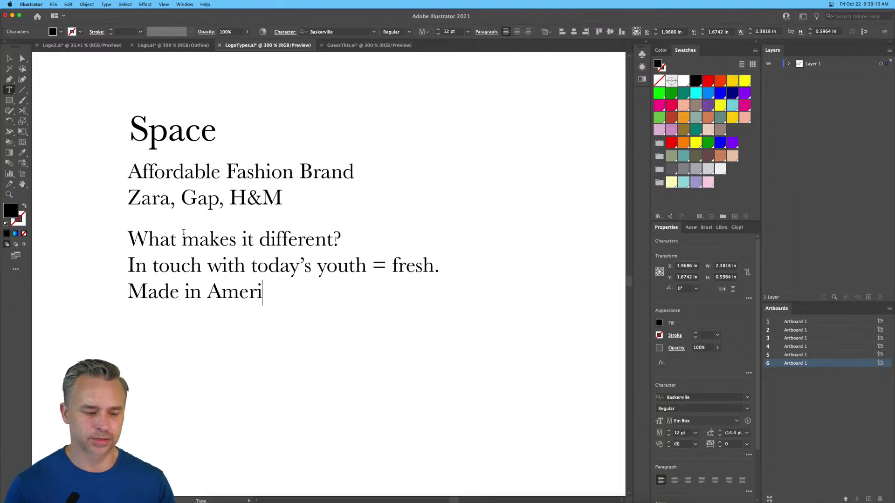
{"action": "type", "text": "ca"}
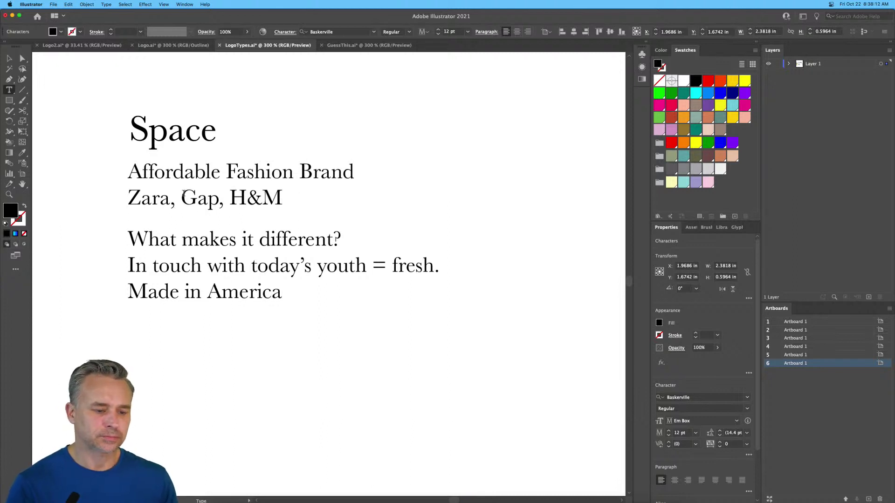
Step: Scale the "Space" heading up proportionally to about 34.67 pt, keeping its lower-left corner in place
{"action": "left_click", "coordinate": [9, 58]}
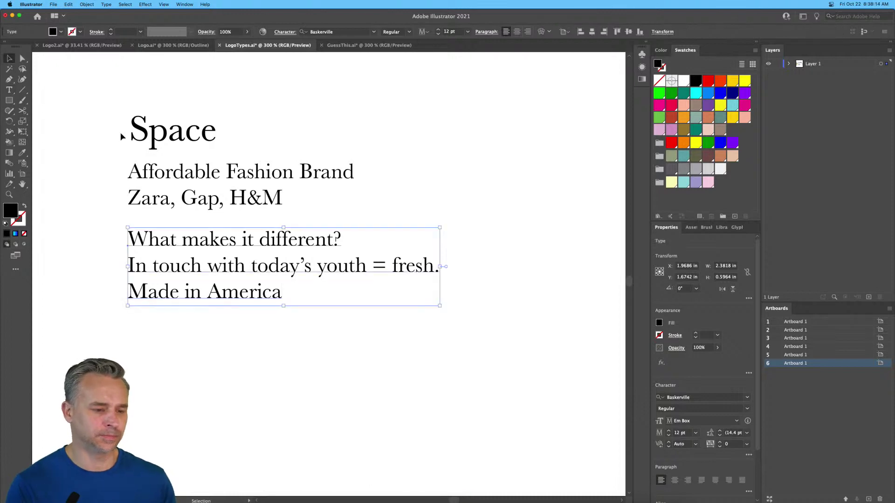
{"action": "left_click", "coordinate": [151, 129]}
{"action": "left_click_drag", "start_coordinate": [218, 111], "coordinate": [285, 81]}
{"action": "left_click", "coordinate": [69, 116]}
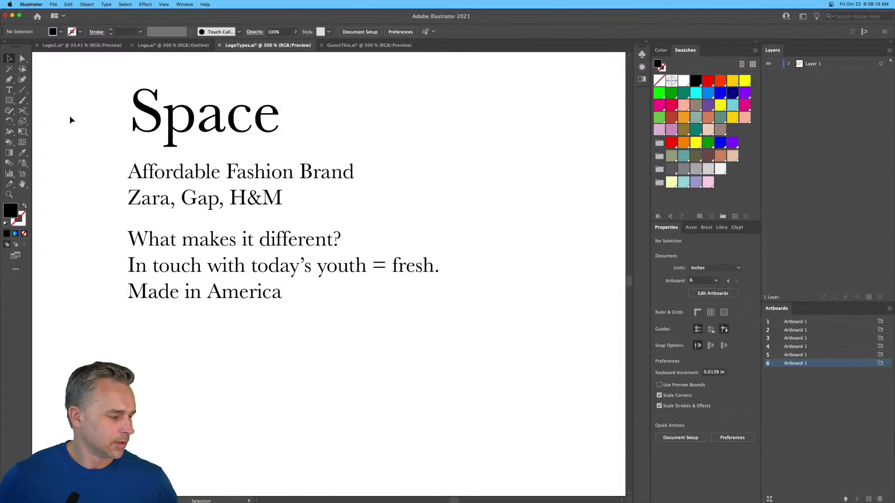
Step: Extend the first description line to read "Affordable Fashion Brand. Everyone."
{"action": "double_click", "coordinate": [239, 201]}
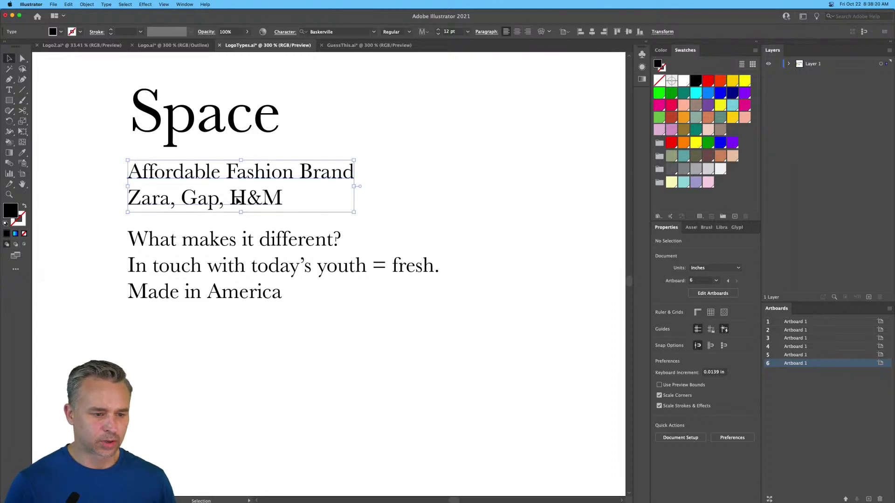
{"action": "left_click", "coordinate": [362, 176]}
{"action": "left_click", "coordinate": [350, 173]}
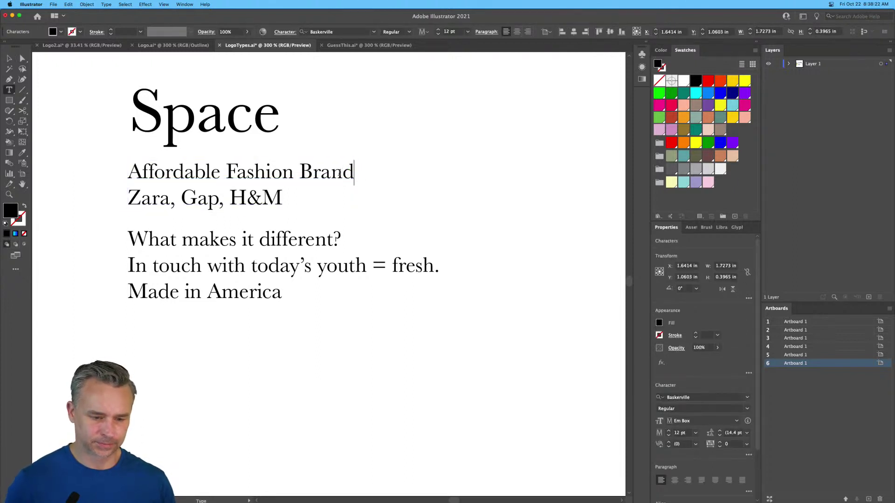
{"action": "key", "text": "BackSpace"}
{"action": "type", "text": ". "}
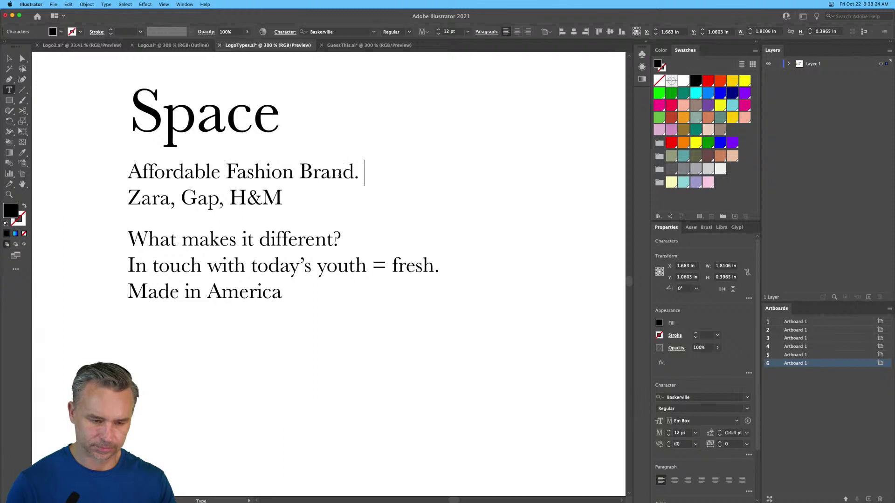
{"action": "type", "text": "Everyone."}
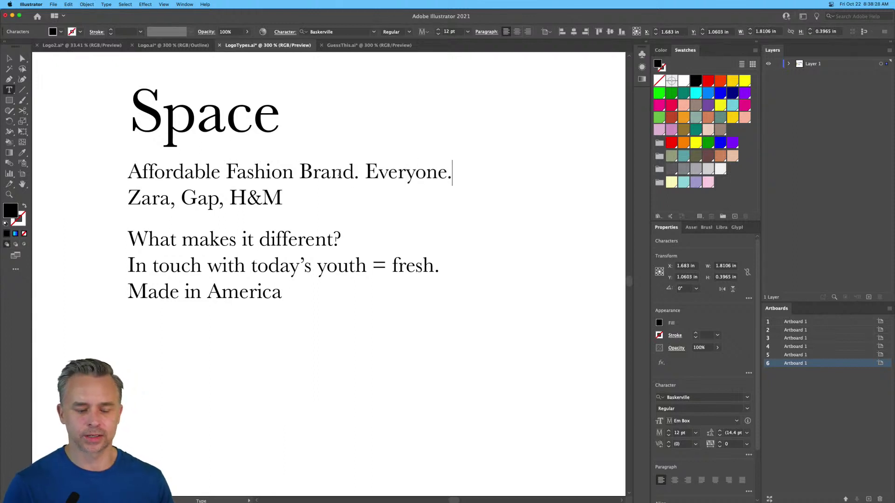
Step: Add a line reading "Inclusive." below "Made in America" and end the "Made in America" line with a period
{"action": "left_click", "coordinate": [277, 291]}
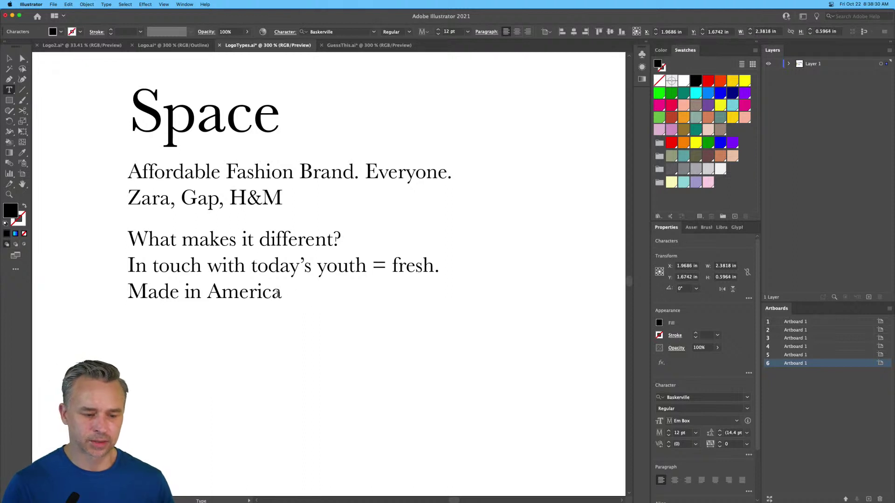
{"action": "key", "text": "Return"}
{"action": "type", "text": "Inclusive."}
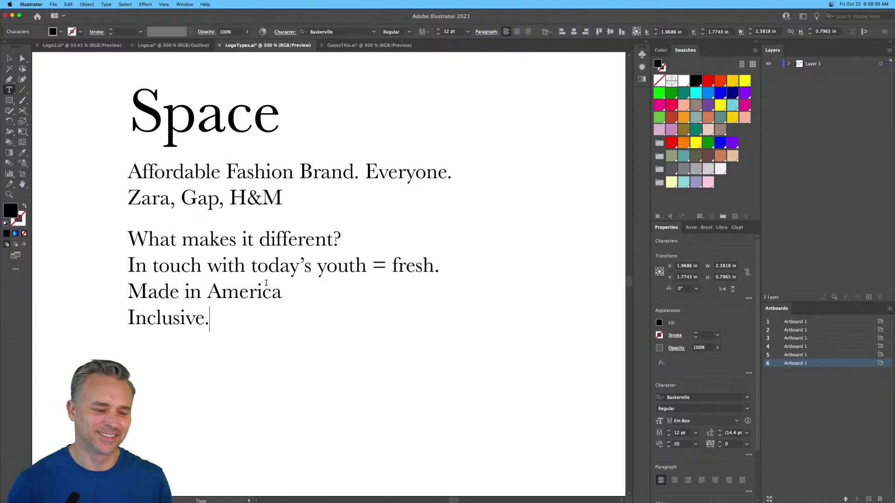
{"action": "scroll", "coordinate": [270, 286], "scroll_direction": "right", "scroll_amount": 1}
{"action": "scroll", "coordinate": [270, 287], "scroll_direction": "down", "scroll_amount": 1}
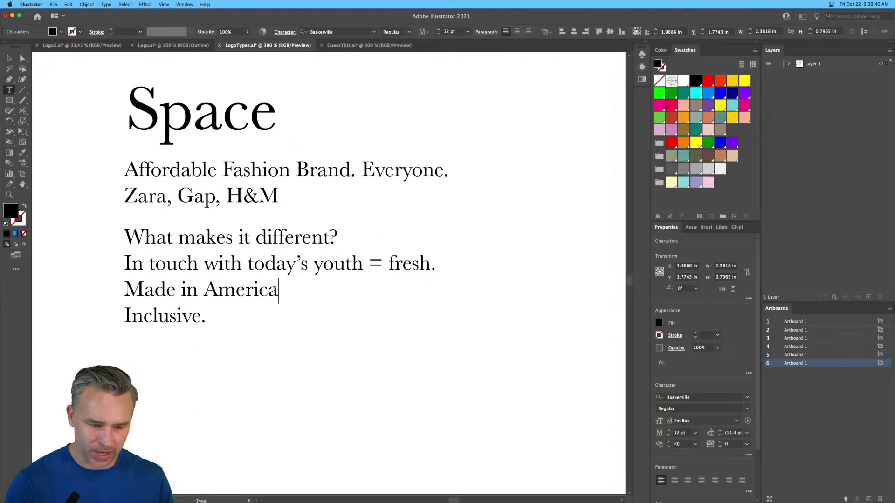
{"action": "type", "text": "."}
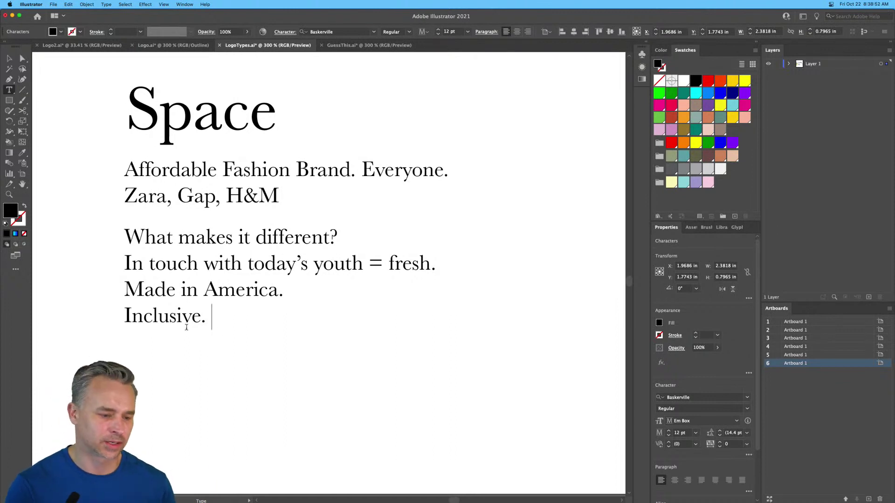
Step: Scale both description text blocks down together to about 7 pt, keeping their upper-left corner aligned under "Space"
{"action": "left_click", "coordinate": [7, 59]}
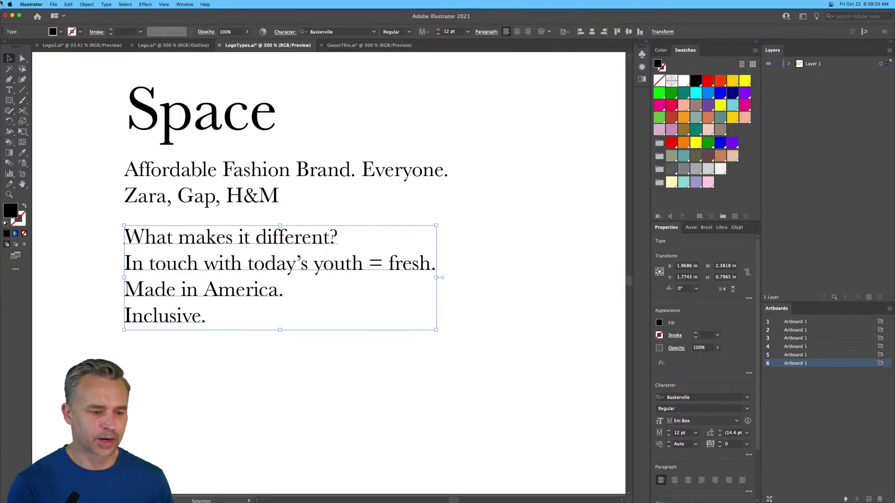
{"action": "left_click_drag", "start_coordinate": [88, 171], "coordinate": [321, 334]}
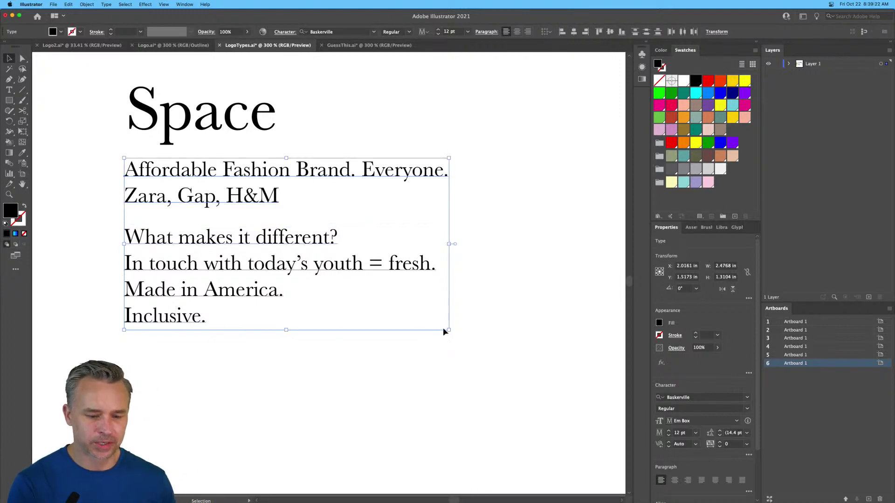
{"action": "left_click_drag", "start_coordinate": [448, 332], "coordinate": [307, 313]}
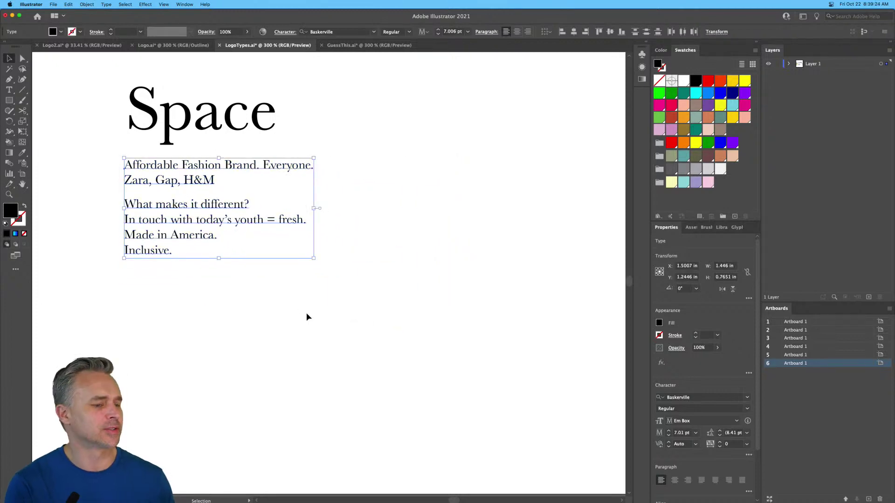
{"action": "left_click", "coordinate": [308, 314]}
Step: Duplicate the "Space" heading to the right of the description text and delete the "a" from the copy
{"action": "left_click_drag", "start_coordinate": [157, 119], "coordinate": [437, 239]}
{"action": "double_click", "coordinate": [420, 246]}
{"action": "key", "text": "BackSpace"}
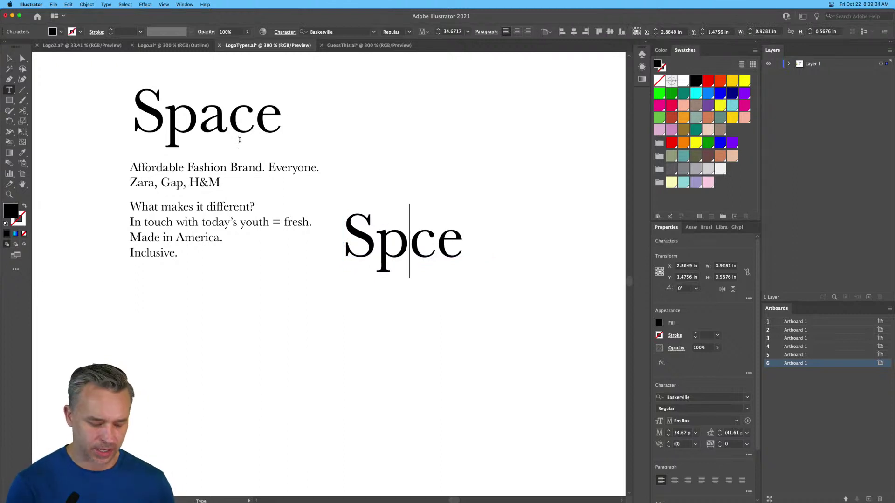
Step: Set the "Spce" copy in All Caps and deselect it
{"action": "key", "text": "super+a"}
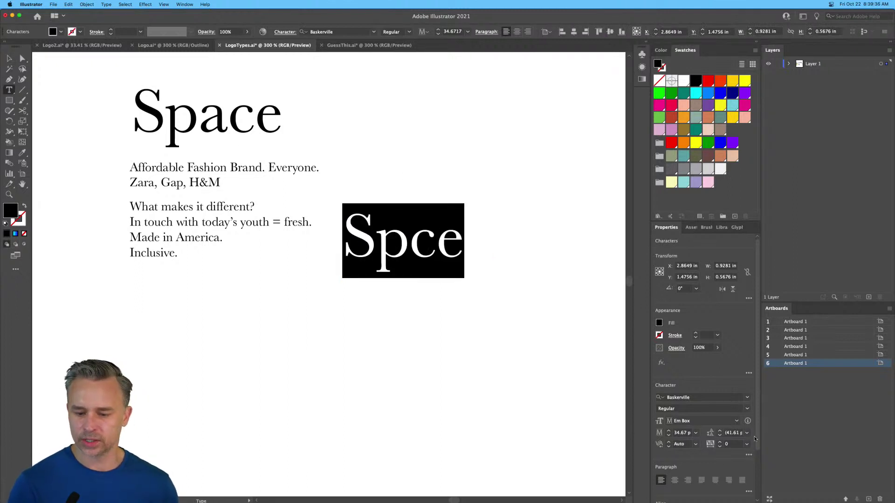
{"action": "left_click", "coordinate": [749, 455]}
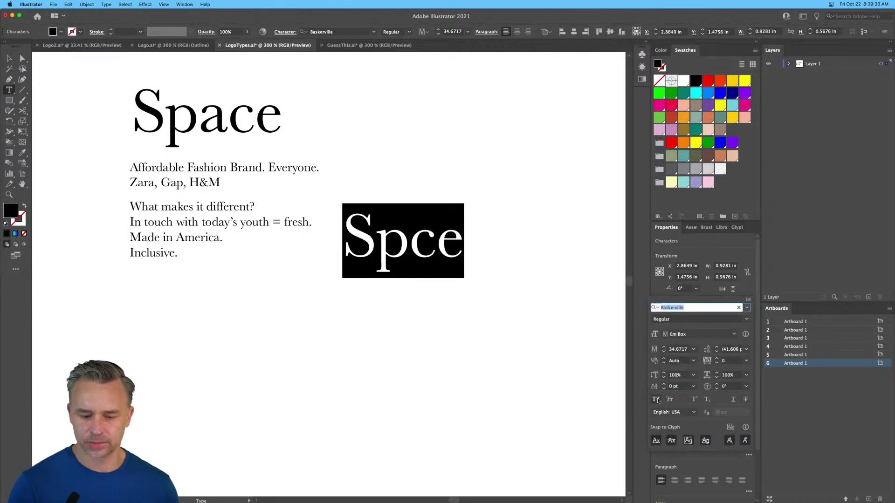
{"action": "left_click", "coordinate": [656, 399]}
{"action": "left_click", "coordinate": [8, 59]}
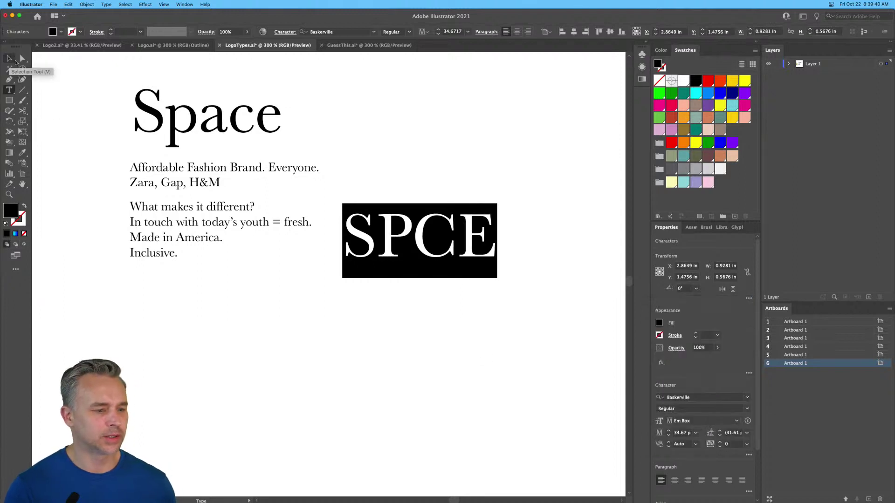
{"action": "left_click", "coordinate": [339, 325]}
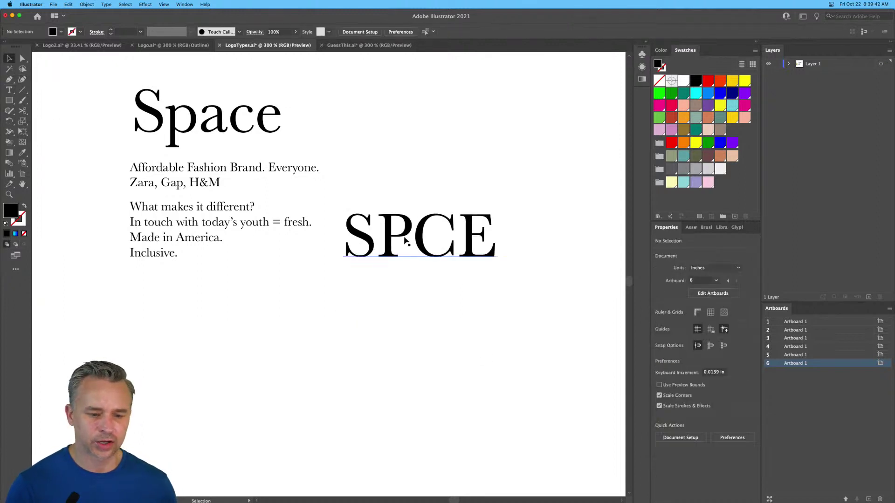
Step: Try an "I" between the P and C of "SPCE", and replace it with "A" to spell "SPACE"
{"action": "double_click", "coordinate": [425, 238]}
{"action": "left_click", "coordinate": [406, 229]}
{"action": "type", "text": "I"}
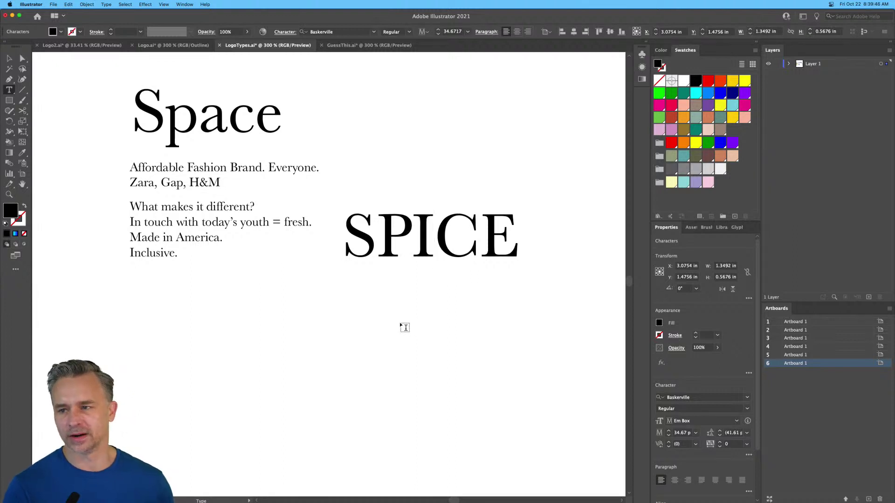
{"action": "key", "text": "BackSpace"}
{"action": "type", "text": "A"}
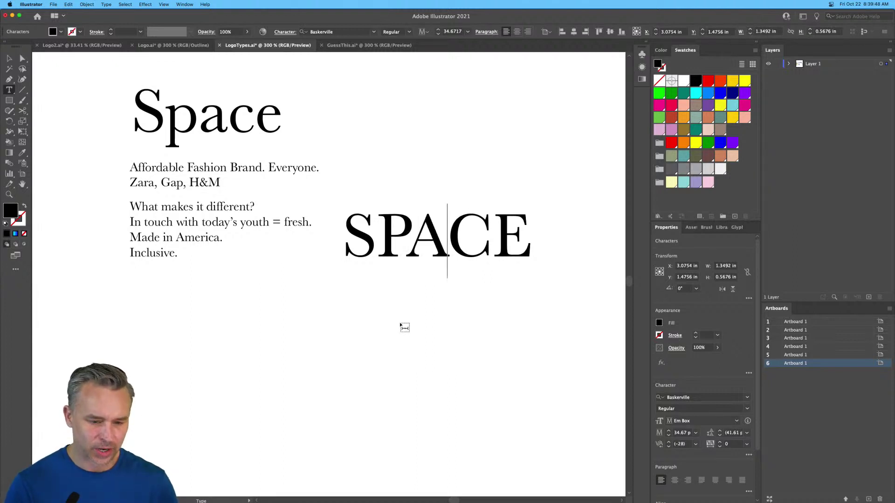
Step: Using the Touch Type tool, raise the A of "SPACE" above the baseline and shrink it to about 60% of its size
{"action": "key", "text": "shift+Left"}
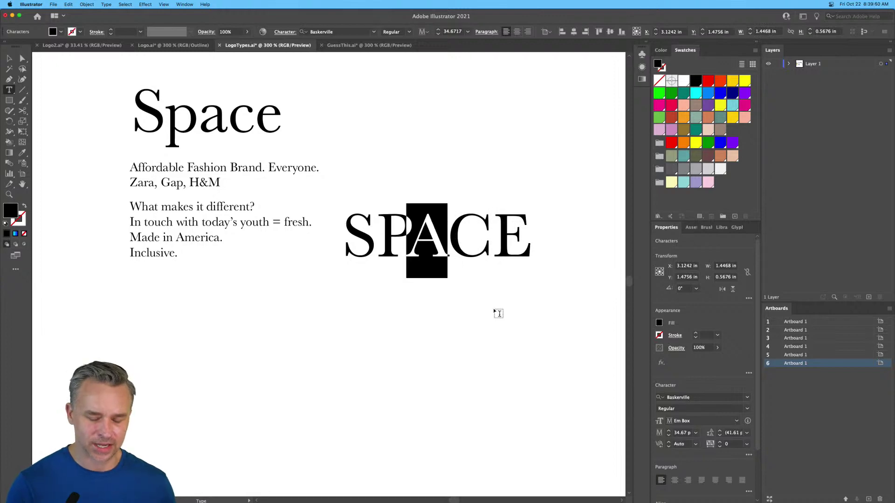
{"action": "left_click", "coordinate": [9, 90]}
{"action": "left_click", "coordinate": [64, 152]}
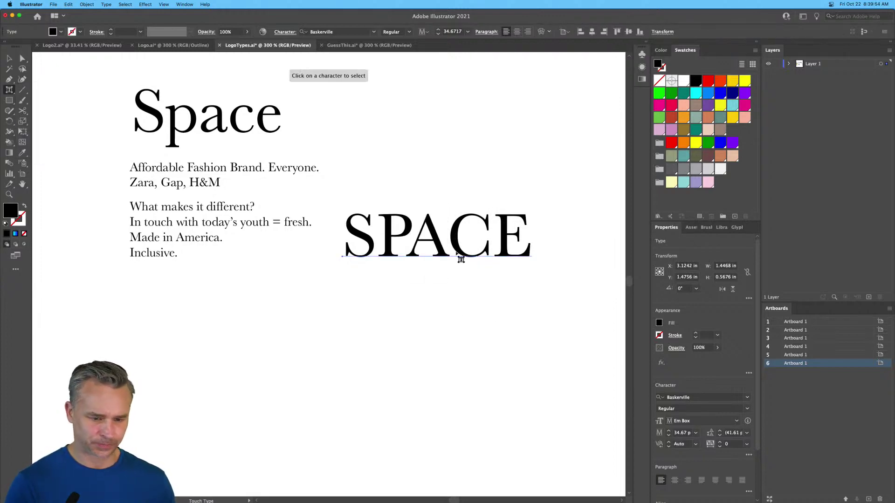
{"action": "left_click", "coordinate": [422, 235]}
{"action": "key", "text": "super+equal"}
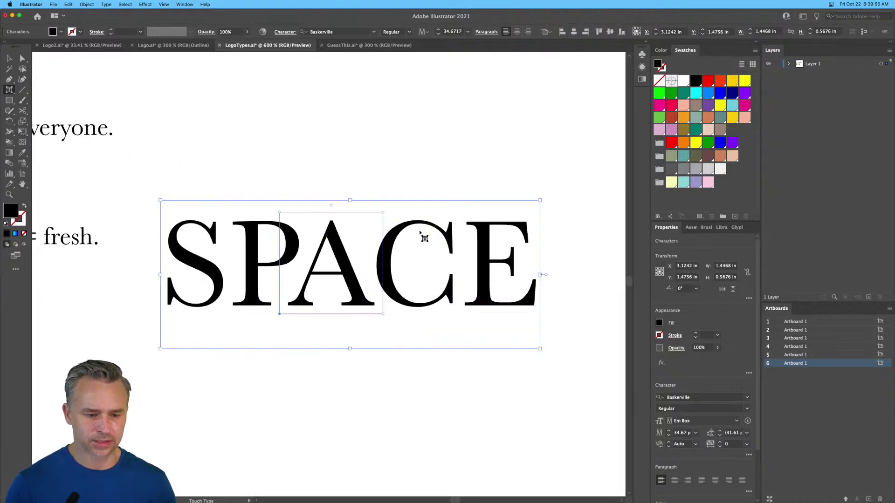
{"action": "left_click_drag", "start_coordinate": [332, 248], "coordinate": [333, 218]}
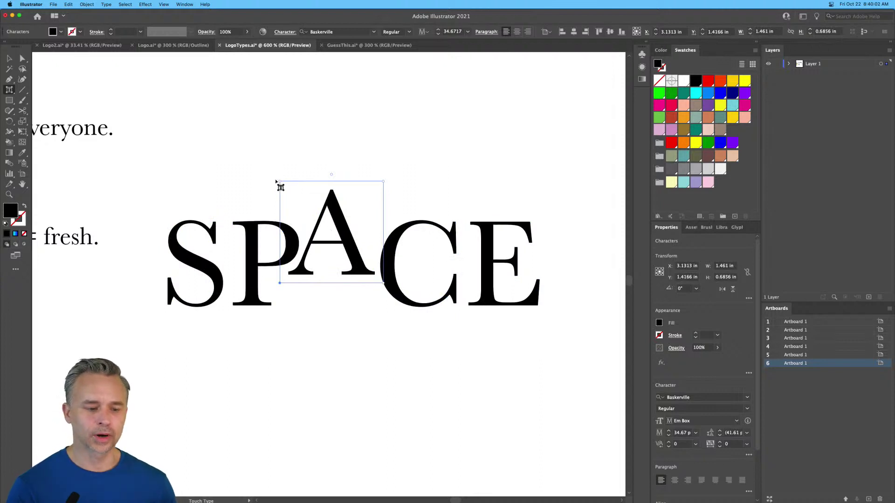
{"action": "left_click_drag", "start_coordinate": [382, 181], "coordinate": [347, 221]}
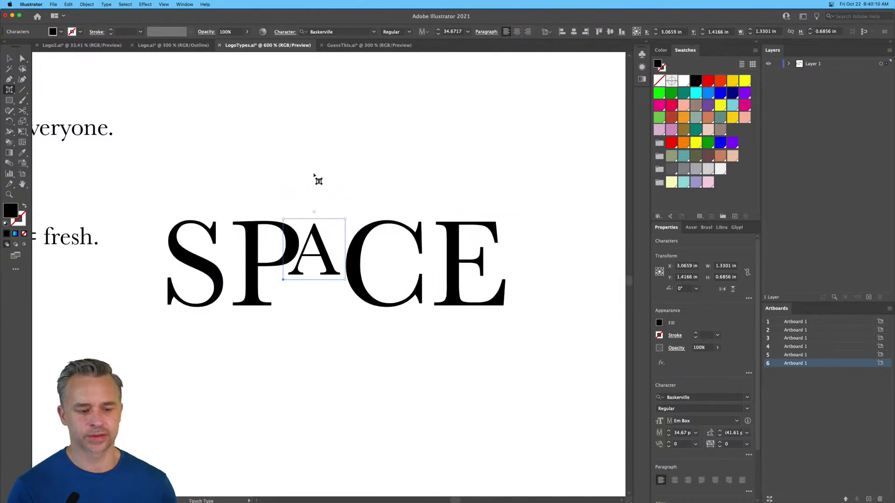
Step: Tighten the spacing of the custom "SPACE" wordmark with Touch Type, shifting C, E and P left and nudging the raised A into the gap
{"action": "left_click", "coordinate": [366, 237]}
{"action": "left_click_drag", "start_coordinate": [363, 240], "coordinate": [359, 241]}
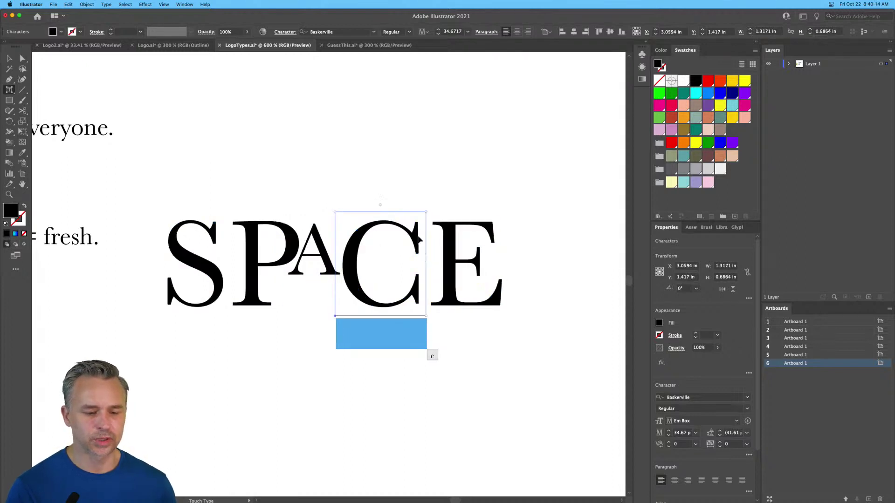
{"action": "left_click", "coordinate": [446, 239]}
{"action": "left_click_drag", "start_coordinate": [449, 238], "coordinate": [442, 236]}
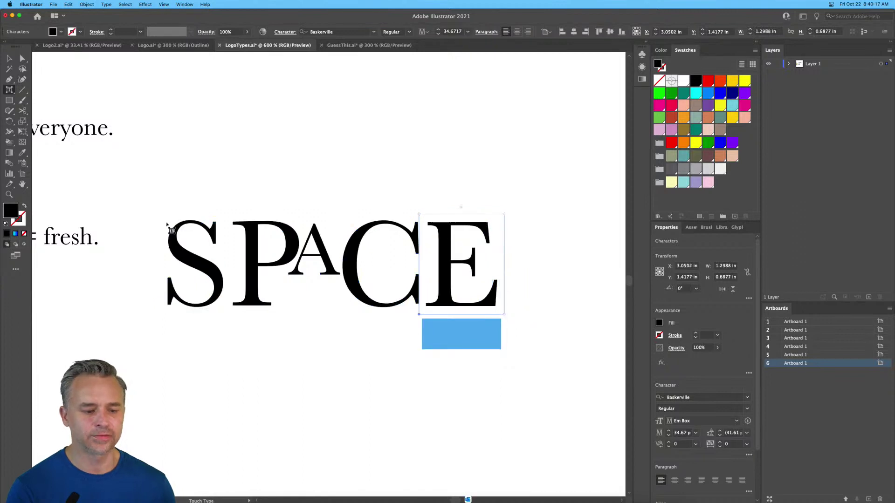
{"action": "left_click", "coordinate": [251, 253]}
{"action": "left_click_drag", "start_coordinate": [250, 256], "coordinate": [248, 257]}
{"action": "left_click", "coordinate": [317, 254]}
{"action": "left_click_drag", "start_coordinate": [317, 254], "coordinate": [319, 252]}
{"action": "left_click", "coordinate": [280, 172]}
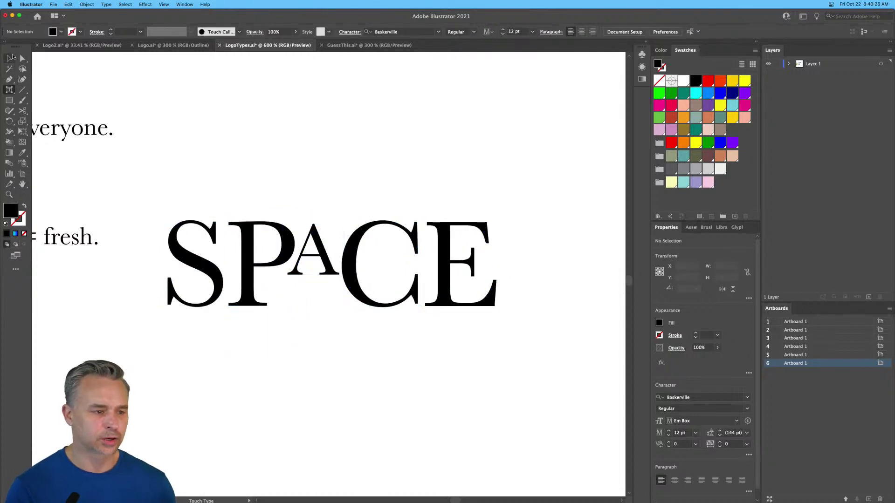
Step: Move the whole "SPACE" wordmark with the raised A up and to the right on the artboard
{"action": "left_click_drag", "start_coordinate": [7, 91], "coordinate": [47, 88]}
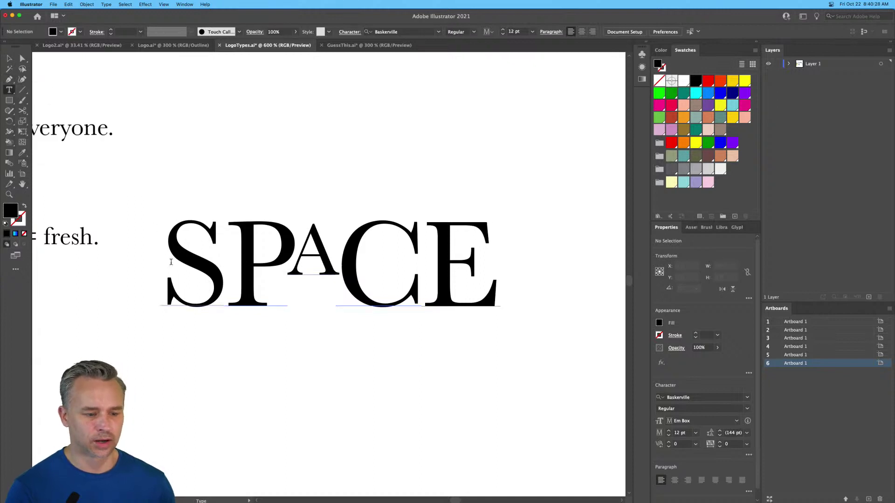
{"action": "left_click_drag", "start_coordinate": [179, 264], "coordinate": [478, 274]}
{"action": "left_click", "coordinate": [8, 58]}
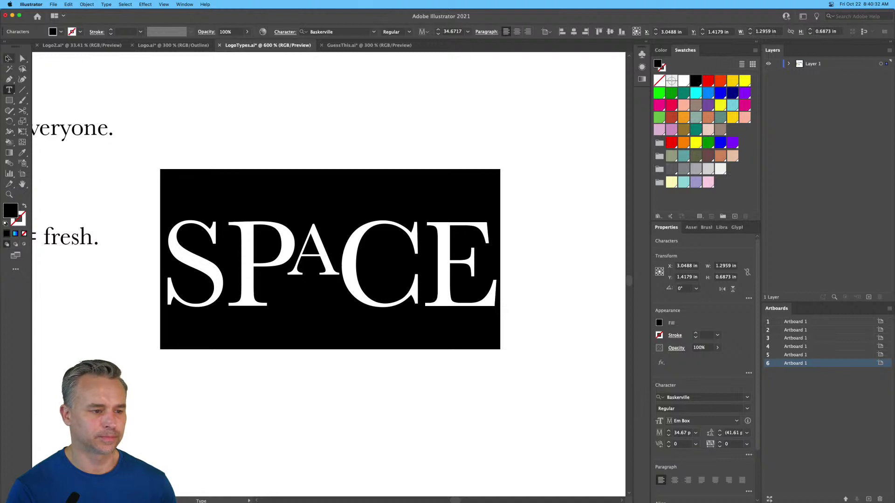
{"action": "left_click_drag", "start_coordinate": [246, 271], "coordinate": [286, 181]}
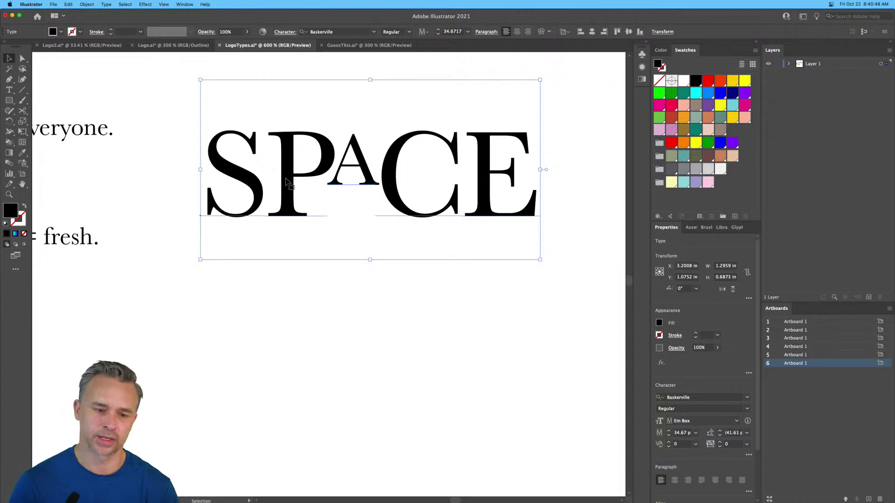
Step: Review the Lettermark, Wordmark and Emblem logo examples on the other artboards for comparison with the Space concept
{"action": "key", "text": "super+minus"}
{"action": "key", "text": "super+minus"}
{"action": "key", "text": "super+minus"}
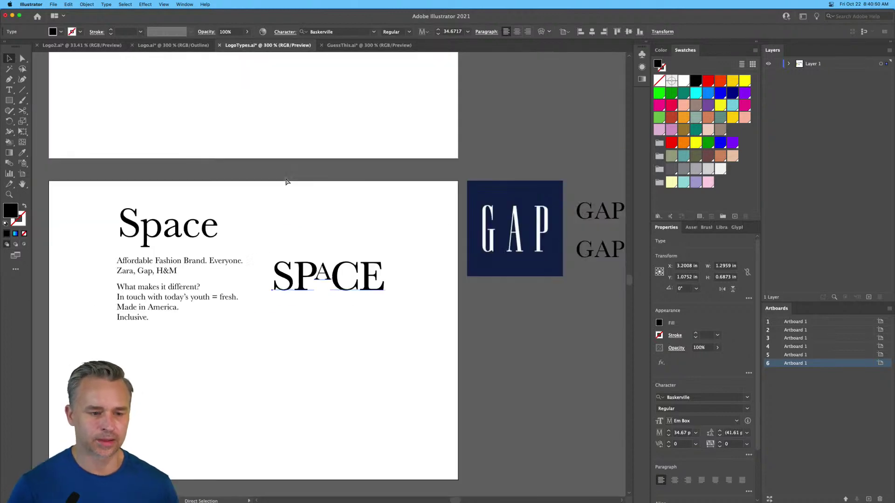
{"action": "left_click_drag", "start_coordinate": [114, 161], "coordinate": [380, 307]}
{"action": "left_click_drag", "start_coordinate": [259, 210], "coordinate": [629, 272]}
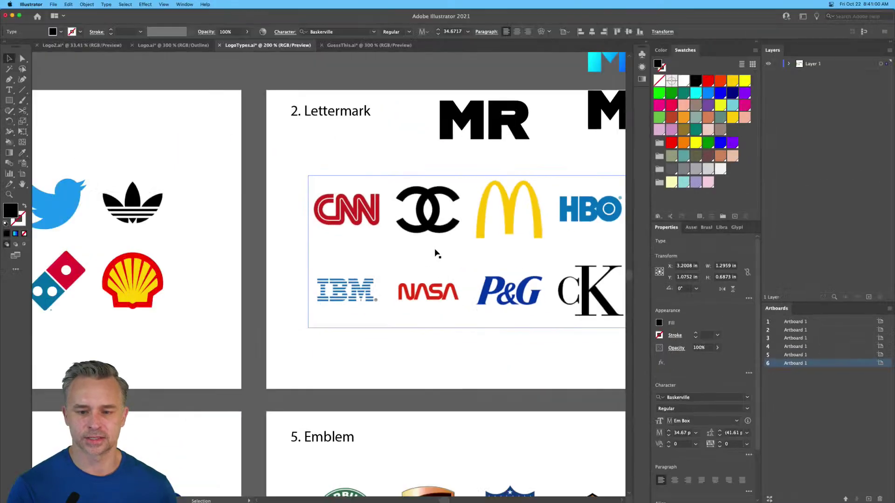
{"action": "left_click_drag", "start_coordinate": [543, 365], "coordinate": [382, 358]}
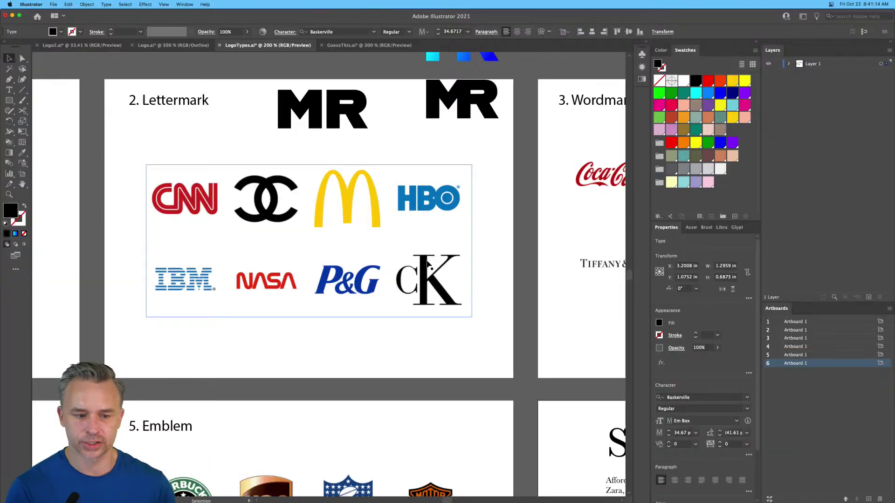
{"action": "left_click", "coordinate": [448, 373]}
{"action": "left_click_drag", "start_coordinate": [467, 406], "coordinate": [63, 208]}
{"action": "scroll", "coordinate": [280, 326], "scroll_direction": "up", "scroll_amount": 5}
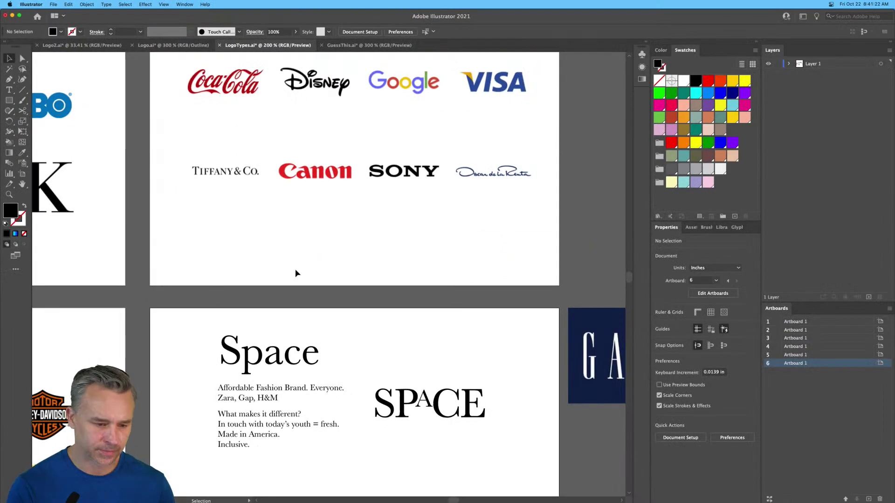
{"action": "left_click_drag", "start_coordinate": [172, 295], "coordinate": [399, 210]}
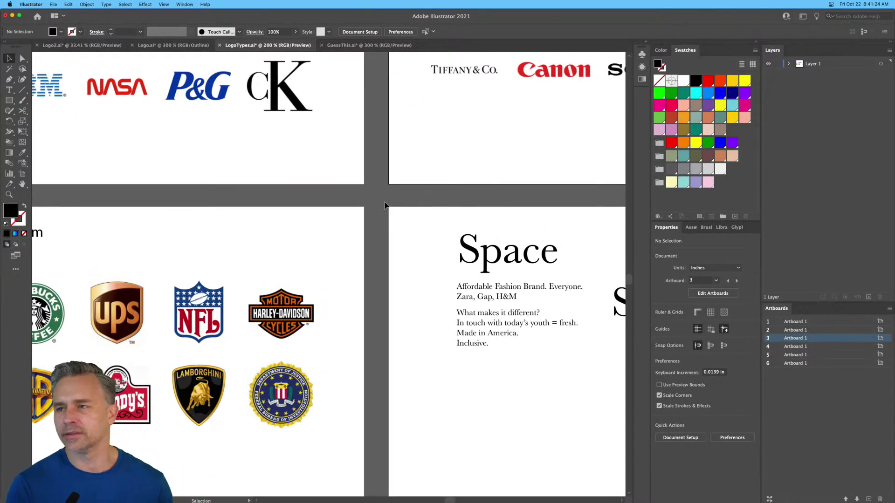
Step: Move the raised-A wordmark slightly up and to the left, and duplicate the "Space" heading into the empty area below it
{"action": "left_click", "coordinate": [755, 43]}
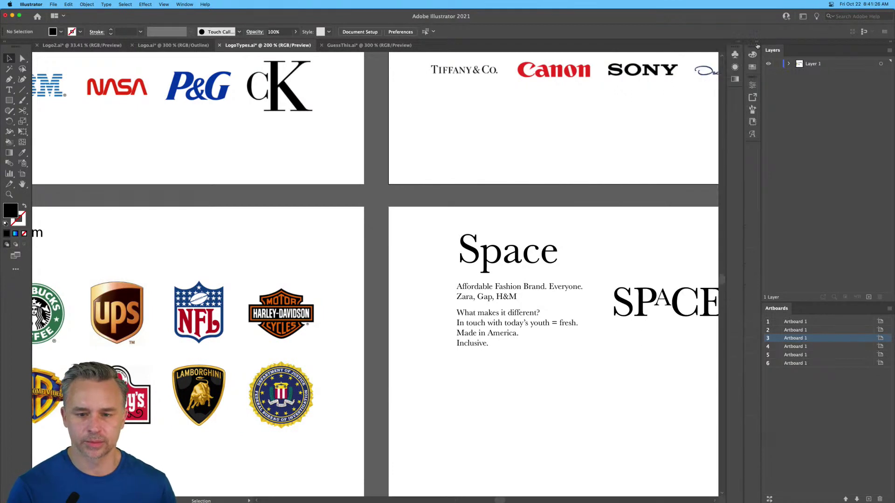
{"action": "left_click_drag", "start_coordinate": [548, 208], "coordinate": [342, 114]}
{"action": "key", "text": "super+equal"}
{"action": "key", "text": "super+equal"}
{"action": "left_click_drag", "start_coordinate": [445, 240], "coordinate": [419, 166]}
{"action": "left_click_drag", "start_coordinate": [275, 131], "coordinate": [274, 410]}
{"action": "left_click_drag", "start_coordinate": [213, 415], "coordinate": [521, 355]}
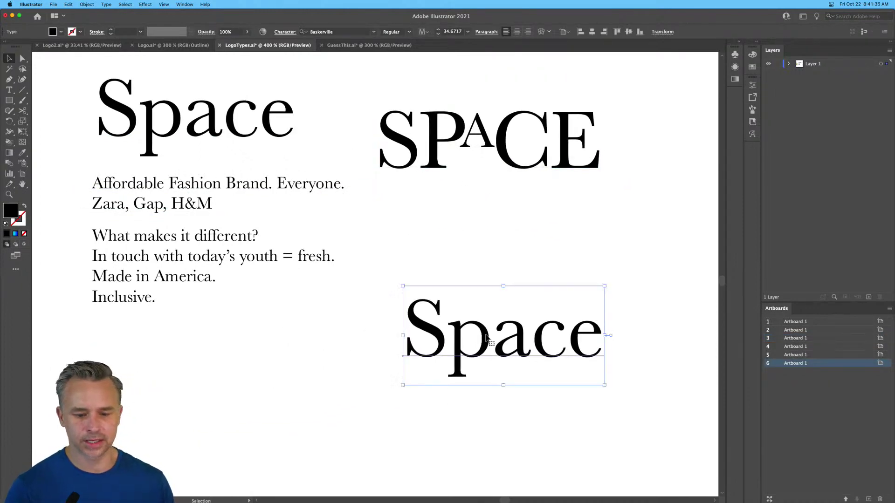
Step: Set the duplicated "Space" heading in All Caps and move it below the description text
{"action": "left_click", "coordinate": [757, 43]}
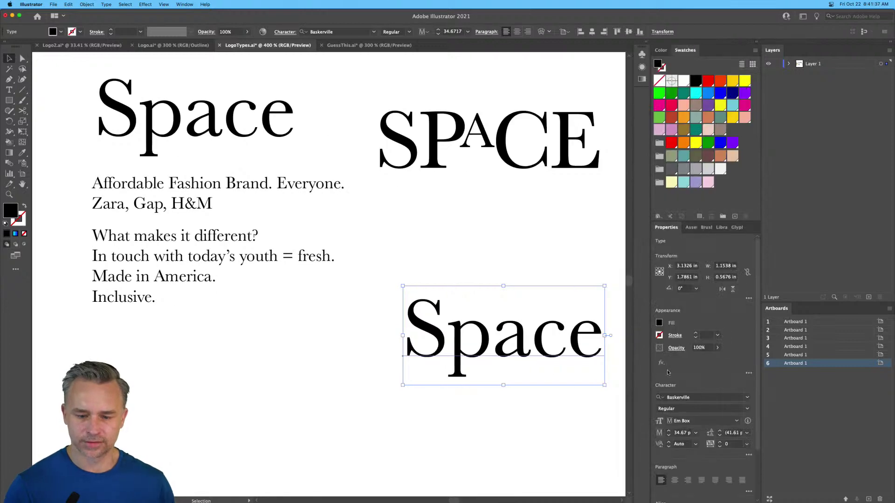
{"action": "left_click", "coordinate": [748, 453]}
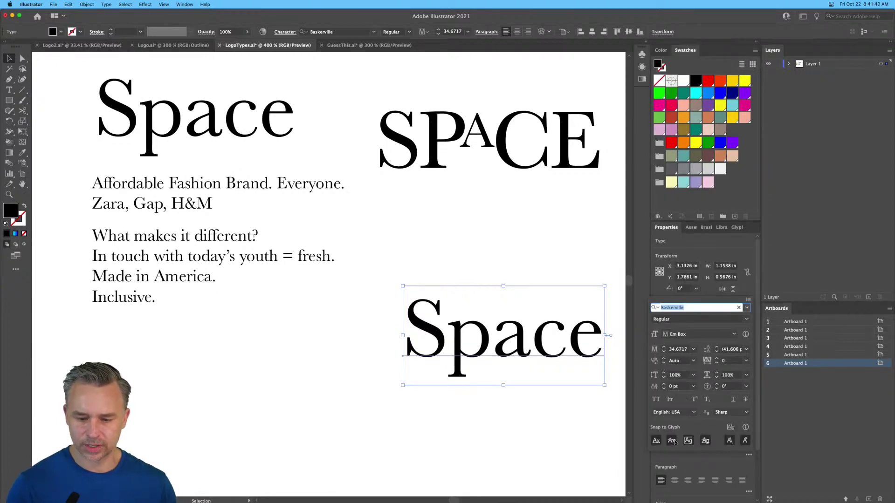
{"action": "left_click", "coordinate": [656, 399]}
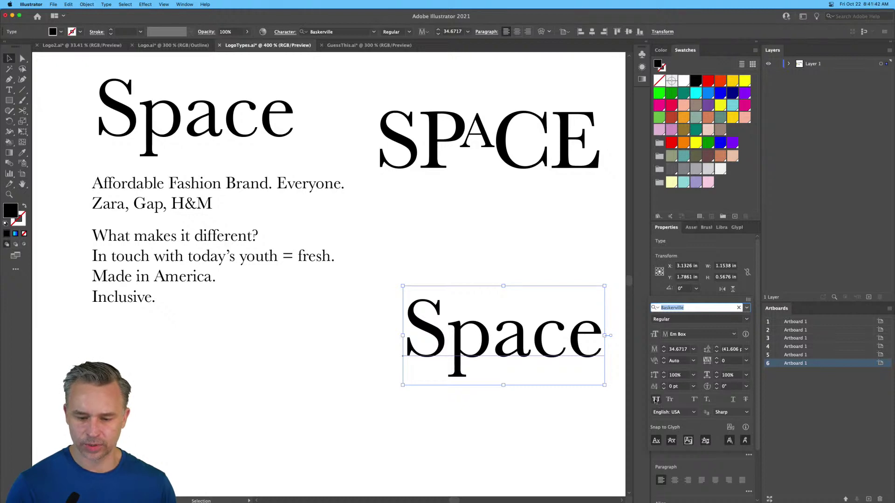
{"action": "left_click_drag", "start_coordinate": [461, 335], "coordinate": [256, 366]}
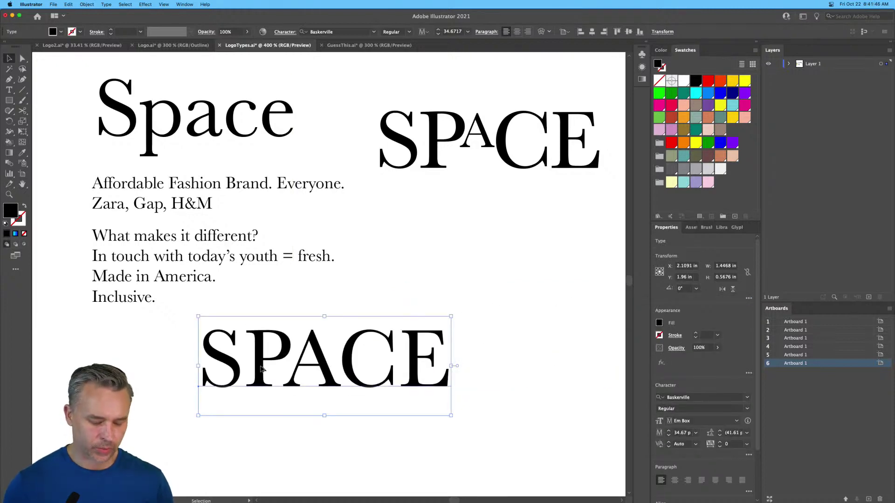
Step: Widen the tracking of the all-caps "SPACE" copy to 700
{"action": "key", "text": "alt+Right"}
{"action": "key", "text": "alt+Right"}
{"action": "key", "text": "alt+Right"}
{"action": "key", "text": "alt+Right"}
{"action": "key", "text": "alt+Right"}
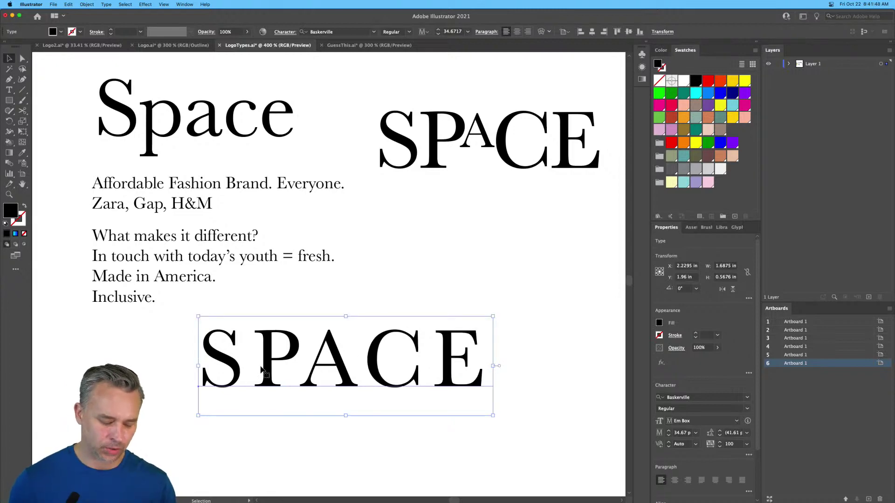
{"action": "key", "text": "a"}
{"action": "key", "text": "alt+super+Right"}
{"action": "key", "text": "alt+super+Right"}
{"action": "key", "text": "alt+super+Right"}
{"action": "key", "text": "alt+super+Right"}
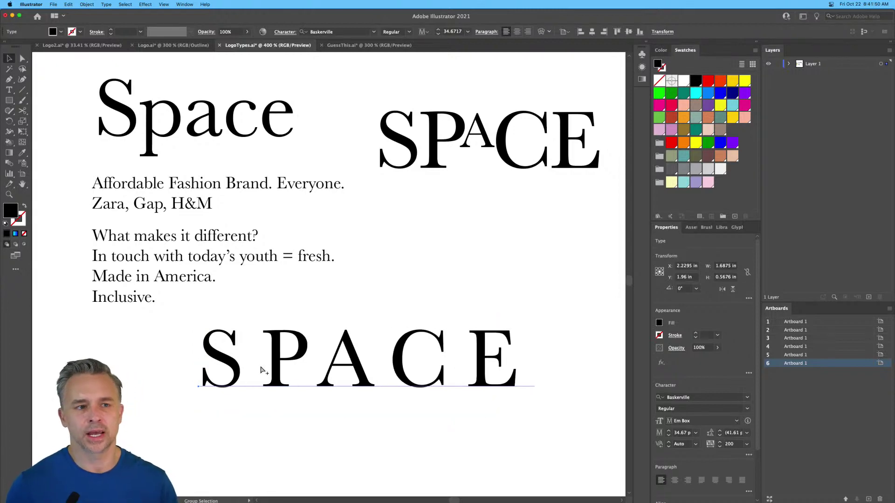
{"action": "key", "text": "alt+super+Right"}
{"action": "key", "text": "alt+super+Right"}
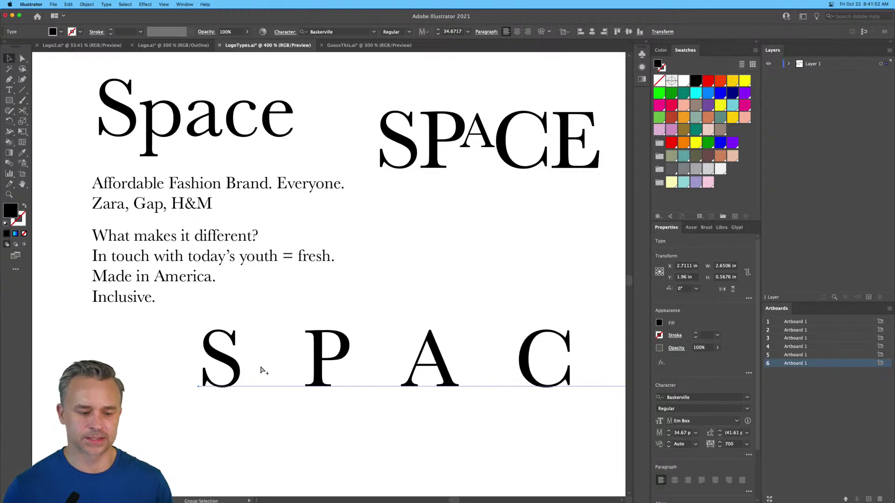
{"action": "key", "text": "v"}
{"action": "scroll", "coordinate": [262, 371], "scroll_direction": "right", "scroll_amount": 3}
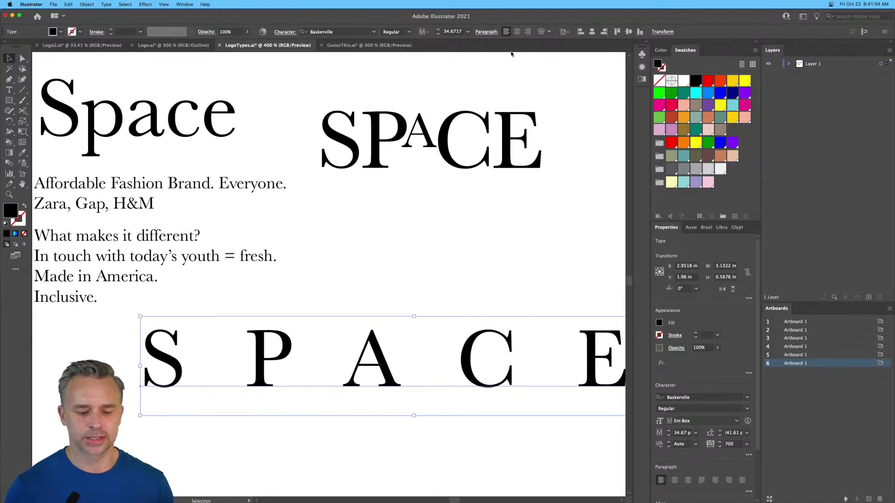
Step: Scale the widely tracked "SPACE" to about 16.5 pt, align it under the raised-A wordmark, and duplicate it below
{"action": "left_click", "coordinate": [755, 43]}
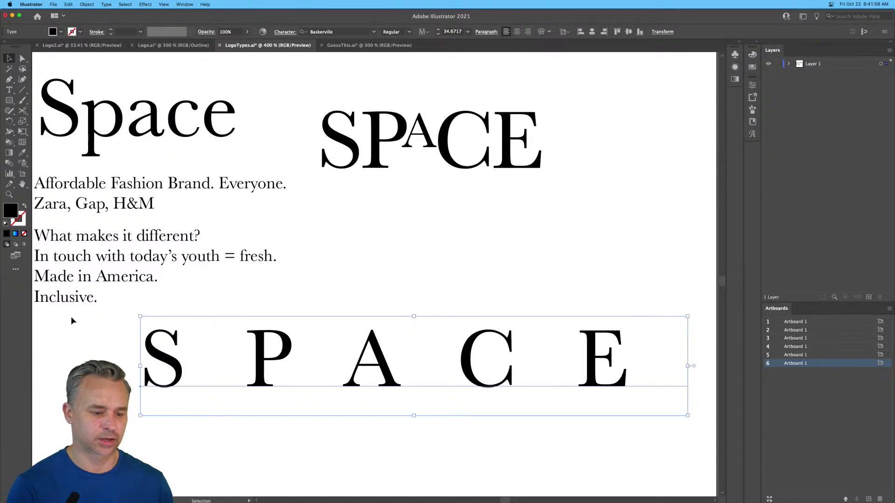
{"action": "left_click_drag", "start_coordinate": [140, 415], "coordinate": [331, 370]}
{"action": "left_click_drag", "start_coordinate": [474, 329], "coordinate": [373, 358]}
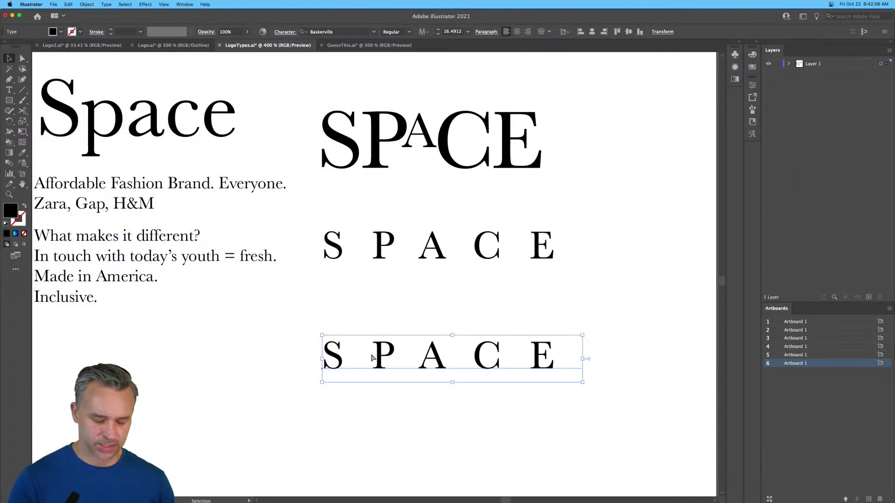
Step: Draw a black rectangle of about 1.57 × 0.41 in over the lower spaced "SPACE" and place it behind the text
{"action": "key", "text": "super+equal"}
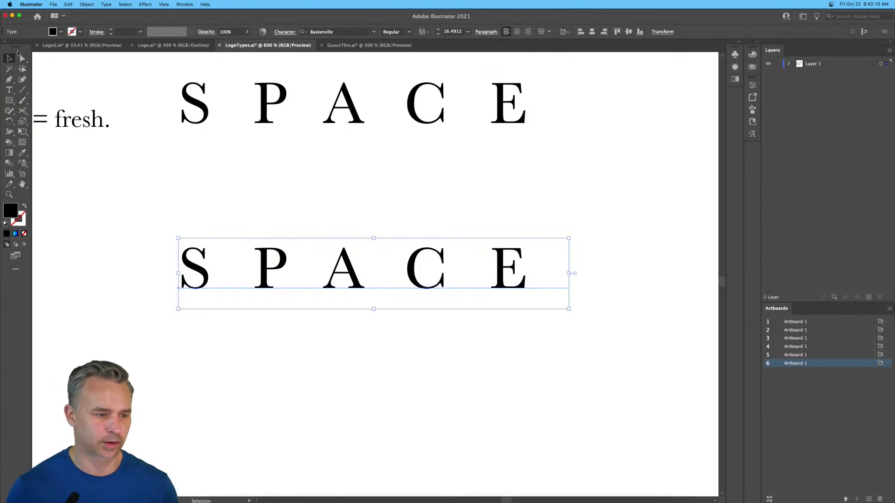
{"action": "left_click", "coordinate": [9, 100]}
{"action": "mouse_move", "coordinate": [154, 217]}
{"action": "left_mouse_down"}
{"action": "mouse_move", "coordinate": [499, 315]}
{"action": "mouse_move", "coordinate": [565, 324]}
{"action": "left_mouse_up"}
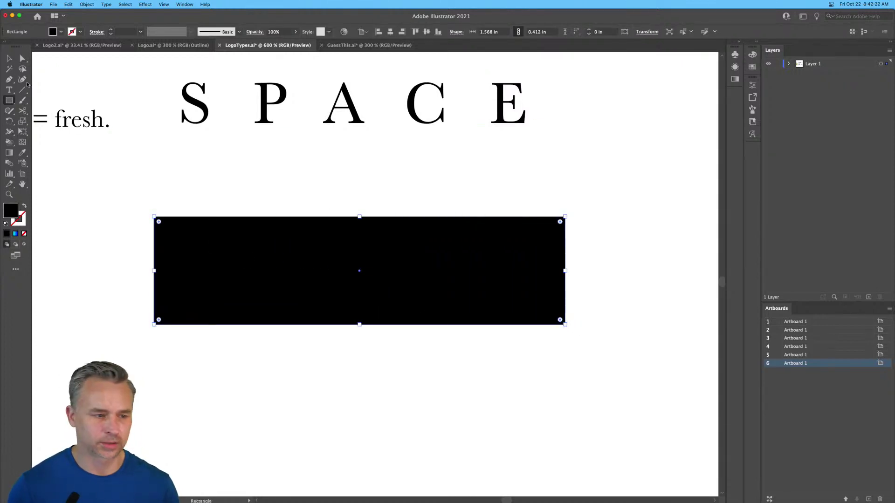
{"action": "left_click", "coordinate": [9, 57]}
Step: Give the "SPACE" text on the black rectangle a white fill with no stroke
{"action": "left_click", "coordinate": [275, 276]}
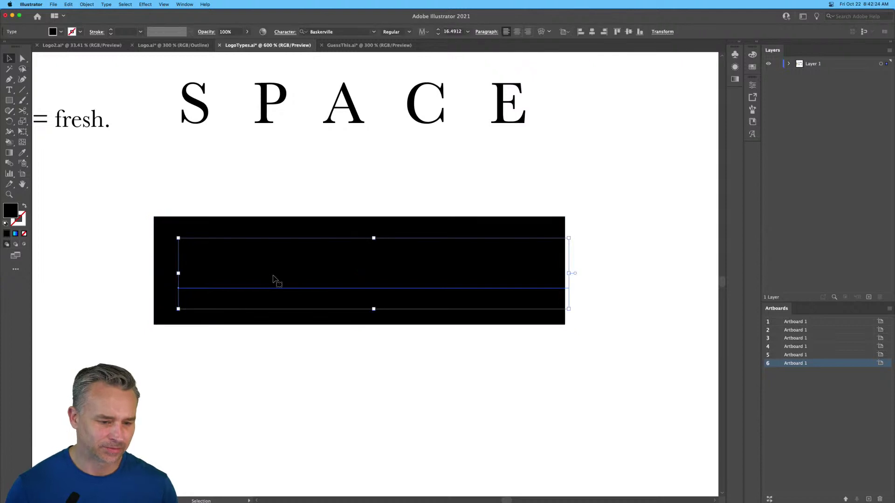
{"action": "left_click", "coordinate": [6, 224]}
{"action": "left_click", "coordinate": [20, 227]}
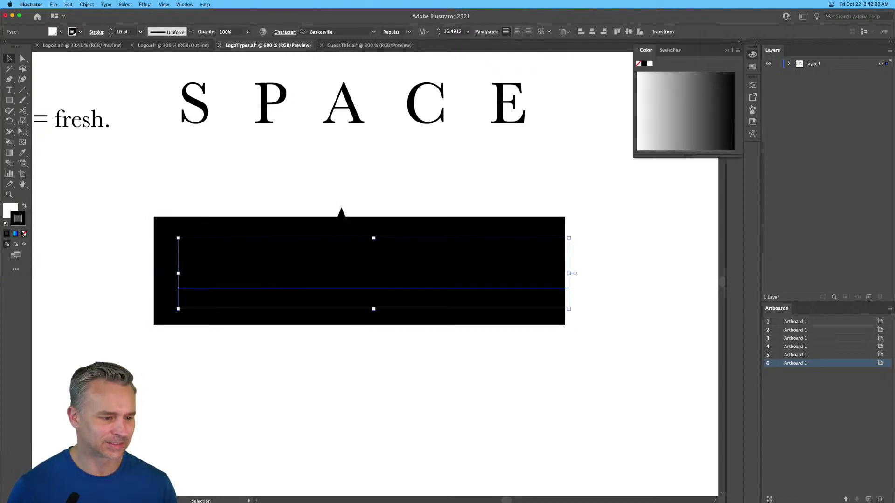
{"action": "left_click", "coordinate": [24, 233]}
{"action": "left_click", "coordinate": [160, 186]}
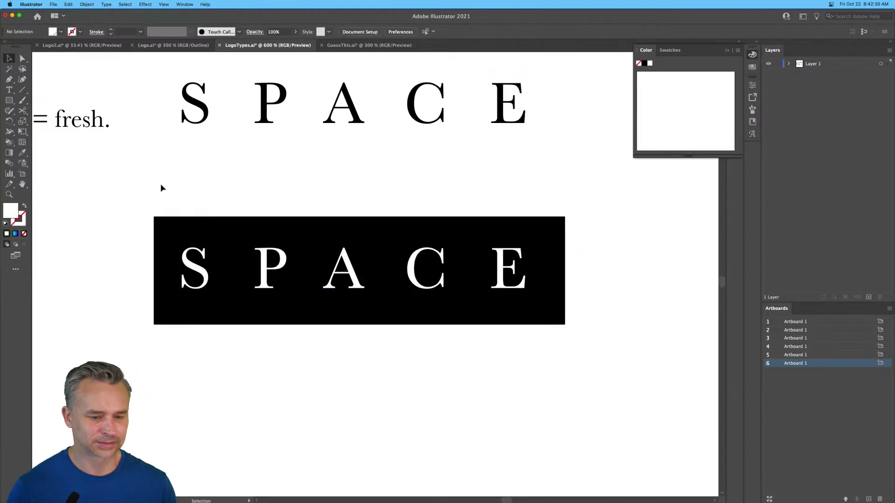
Step: Scale both widely tracked "SPACE" versions down together to about 0.73 in wide, and deselect them
{"action": "key", "text": "super+minus"}
{"action": "key", "text": "super+minus"}
{"action": "left_click_drag", "start_coordinate": [564, 228], "coordinate": [379, 333]}
{"action": "left_click_drag", "start_coordinate": [290, 316], "coordinate": [506, 204]}
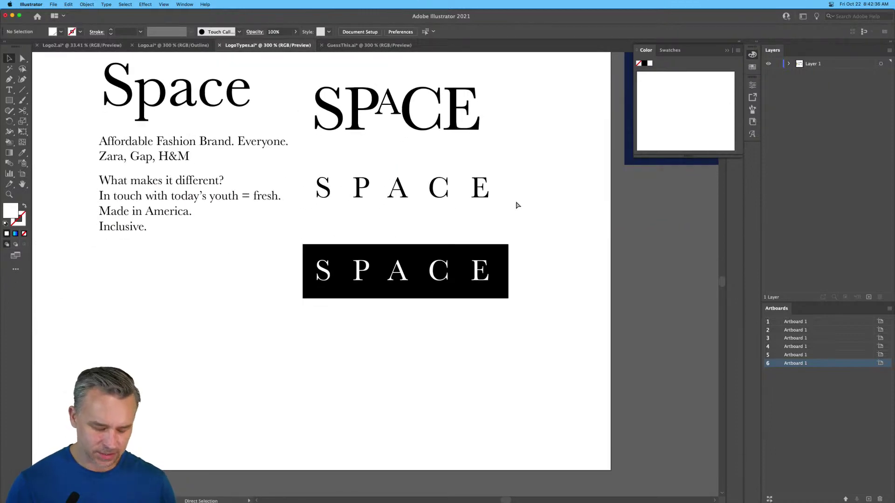
{"action": "key", "text": "super+plus"}
{"action": "left_click_drag", "start_coordinate": [227, 232], "coordinate": [273, 133]}
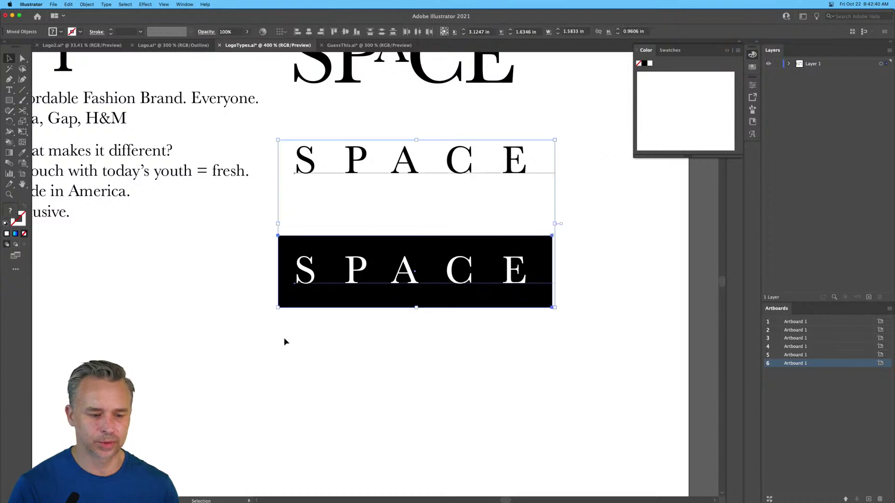
{"action": "left_click_drag", "start_coordinate": [278, 309], "coordinate": [424, 266]}
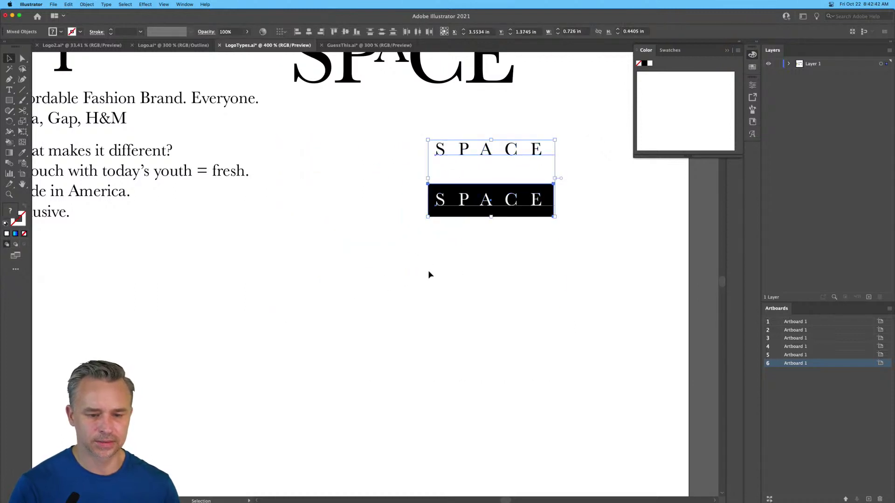
{"action": "left_click", "coordinate": [428, 274]}
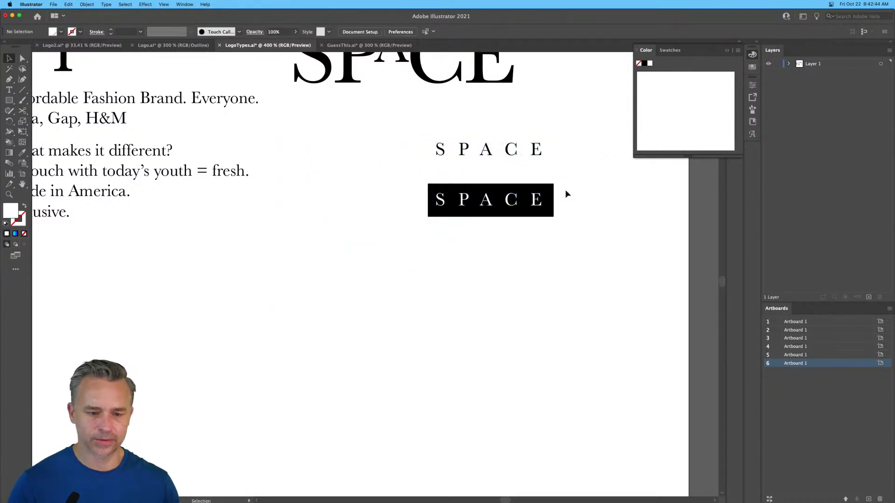
Step: Duplicate the white-on-black "SPACE" label below itself and extend the copy's black rectangle downward to leave room under the text
{"action": "key", "text": "super+equal"}
{"action": "key", "text": "super+equal"}
{"action": "left_click_drag", "start_coordinate": [566, 190], "coordinate": [374, 273]}
{"action": "left_click_drag", "start_coordinate": [244, 158], "coordinate": [599, 292]}
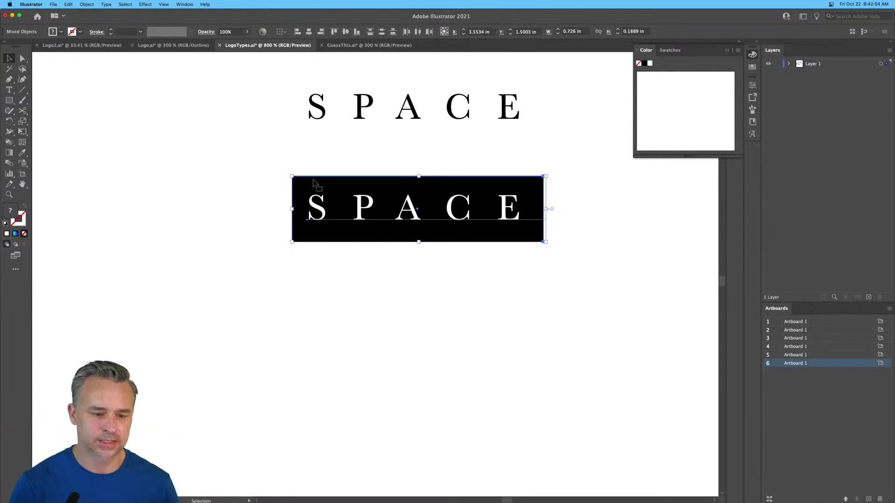
{"action": "left_click", "coordinate": [265, 196]}
{"action": "left_click_drag", "start_coordinate": [275, 172], "coordinate": [471, 252]}
{"action": "left_click_drag", "start_coordinate": [390, 232], "coordinate": [418, 375]}
{"action": "left_click", "coordinate": [346, 340]}
Step: Add the text "SML" in black to the left of the taller black label
{"action": "key", "text": "t"}
{"action": "left_click", "coordinate": [146, 322]}
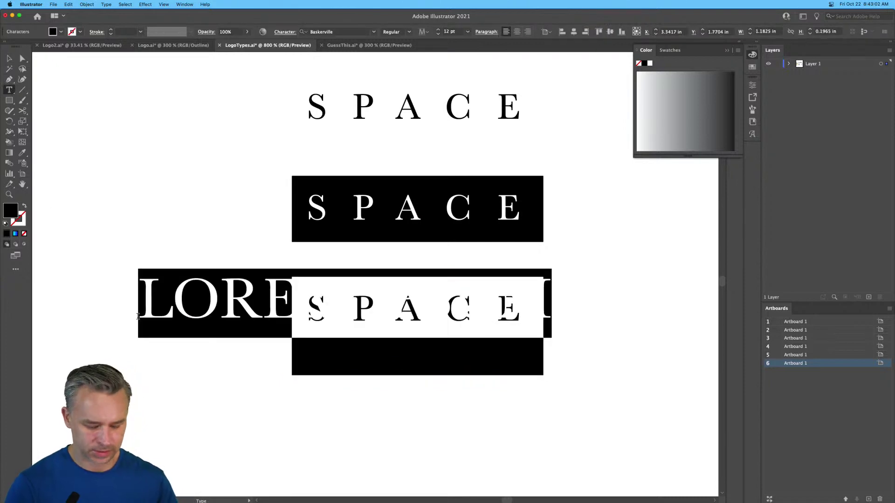
{"action": "type", "text": "SML"}
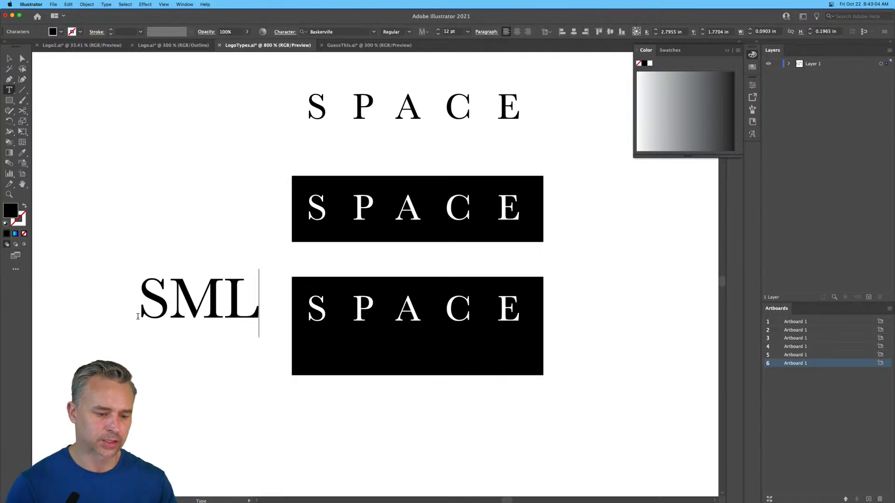
Step: Complete the size text as "SMLXL", make it white and place it under "SPACE" on the taller black label
{"action": "type", "text": "XL"}
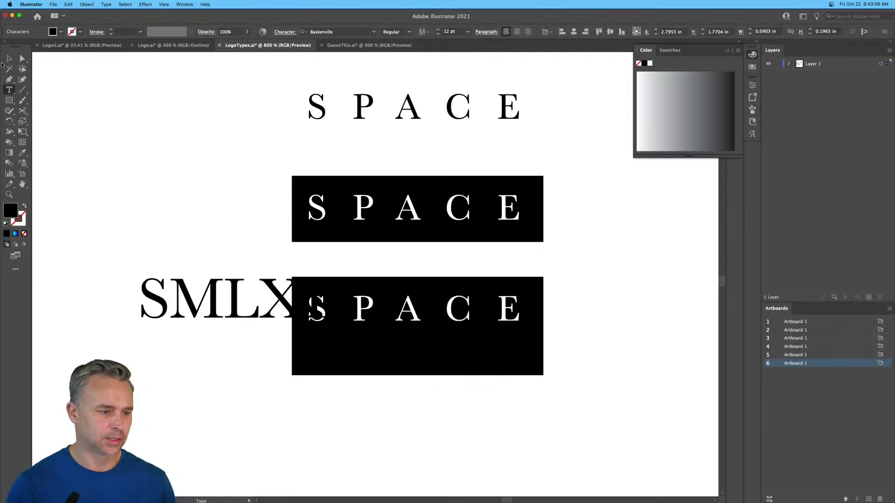
{"action": "key", "text": "Escape"}
{"action": "scroll", "coordinate": [216, 231], "scroll_direction": "down", "scroll_amount": 5}
{"action": "left_click_drag", "start_coordinate": [216, 231], "coordinate": [378, 282]}
{"action": "left_click", "coordinate": [650, 63]}
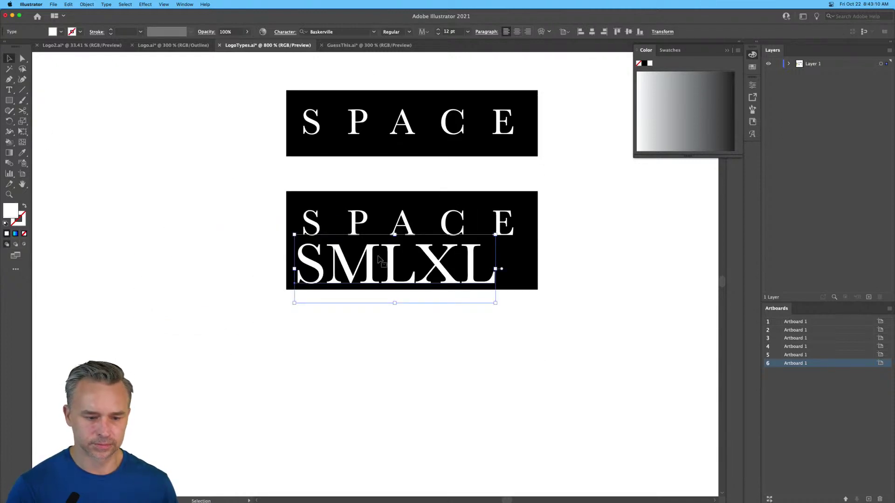
Step: Space out the sizes in the white text so they read as separate S, M, L and XL
{"action": "key", "text": "t"}
{"action": "left_click", "coordinate": [417, 267]}
{"action": "key", "text": "alt+Right"}
{"action": "key", "text": "alt+Right"}
{"action": "key", "text": "alt+Right"}
{"action": "left_click", "coordinate": [383, 265]}
{"action": "key", "text": "alt+Right"}
{"action": "key", "text": "alt+Right"}
{"action": "key", "text": "alt+Right"}
{"action": "left_click", "coordinate": [332, 263]}
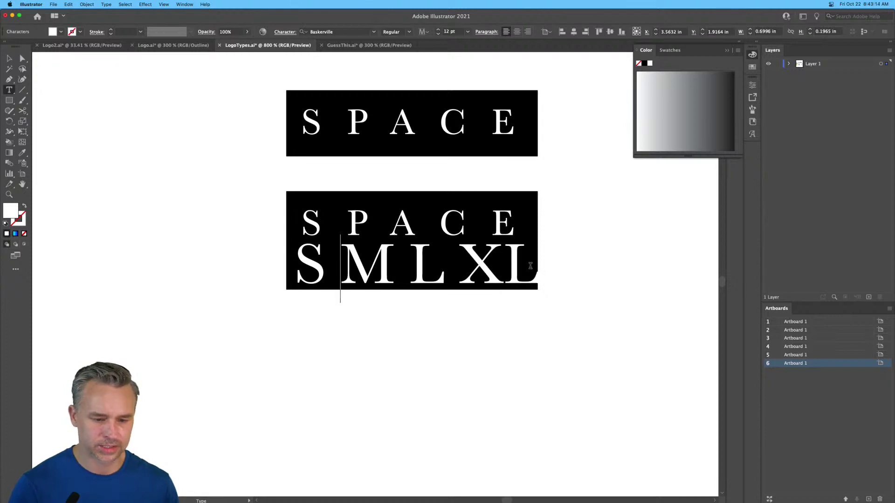
Step: Set the size text to 7 pt and scale it down further to about 3.55 pt beneath "SPACE"
{"action": "key", "text": "super+a"}
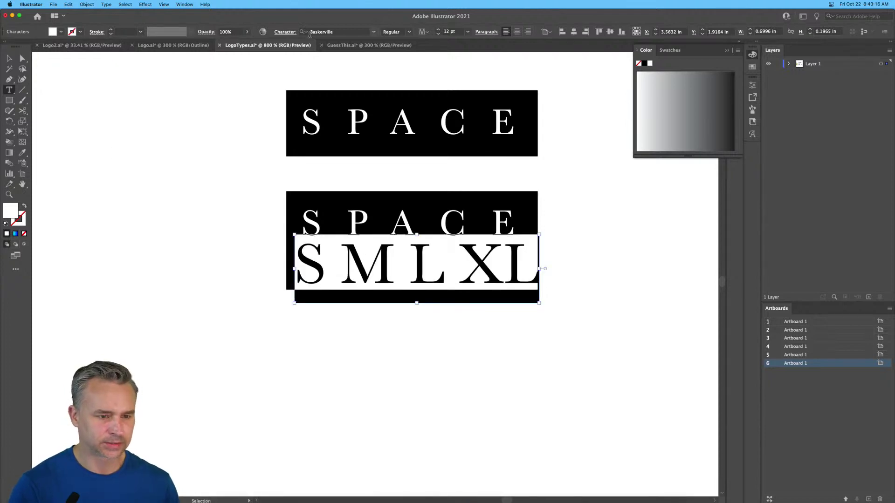
{"action": "left_click_drag", "start_coordinate": [460, 33], "coordinate": [357, 32]}
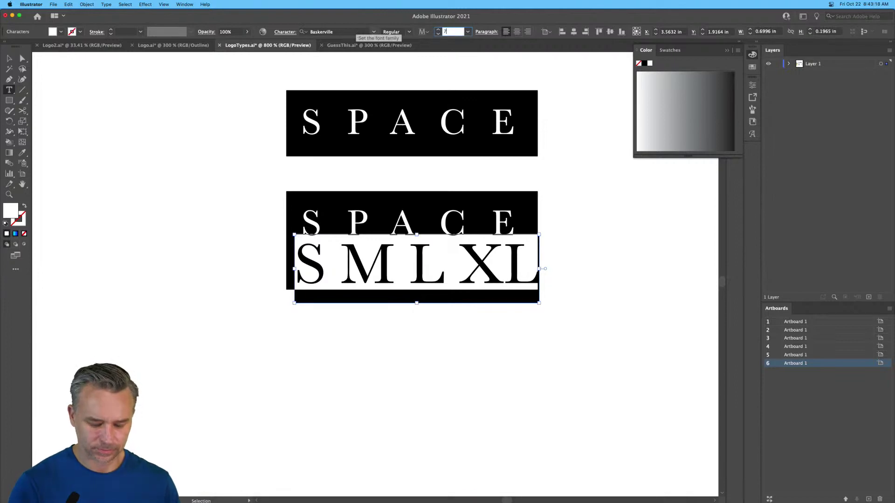
{"action": "type", "text": "7"}
{"action": "key", "text": "Return"}
{"action": "key", "text": "Escape"}
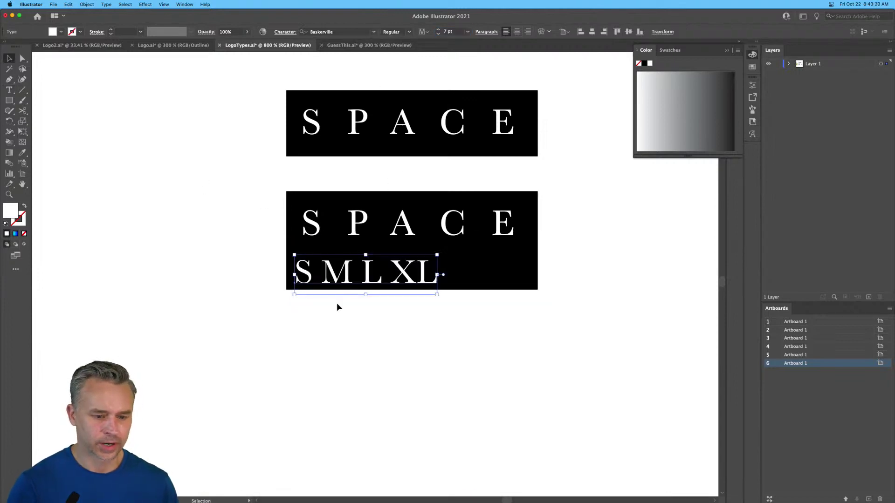
{"action": "left_click_drag", "start_coordinate": [294, 294], "coordinate": [345, 278]}
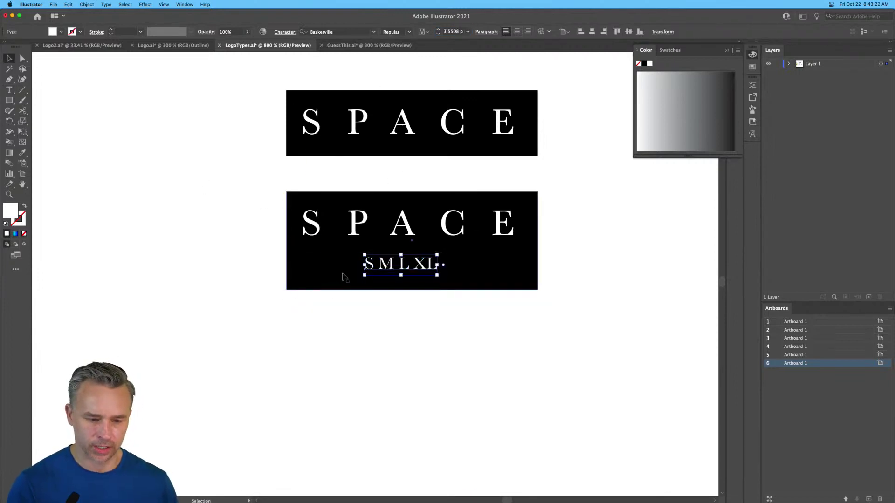
Step: Append "XXL" and "XXXL" to the size text and shift the row left to roughly centre it on the label
{"action": "key", "text": "super+equal"}
{"action": "key", "text": "super+equal"}
{"action": "left_click_drag", "start_coordinate": [333, 230], "coordinate": [303, 268]}
{"action": "left_click", "coordinate": [340, 317]}
{"action": "double_click", "coordinate": [378, 319]}
{"action": "left_click", "coordinate": [409, 310]}
{"action": "type", "text": "XX"}
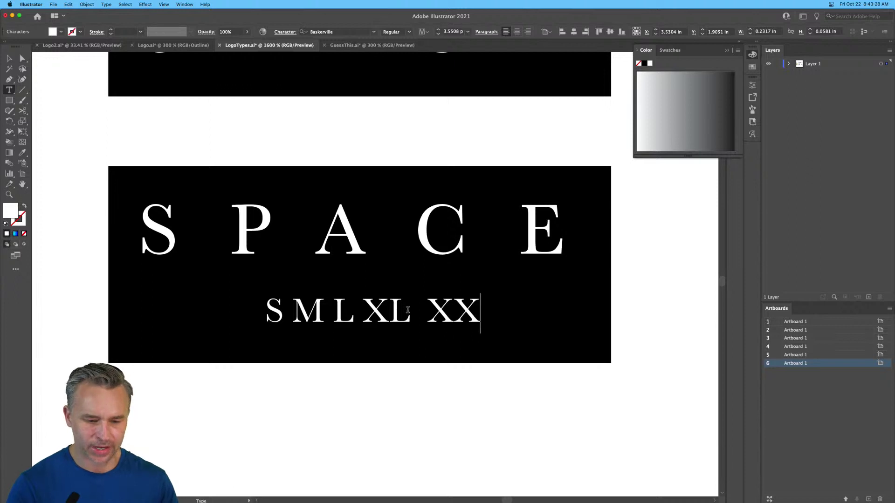
{"action": "type", "text": "L X"}
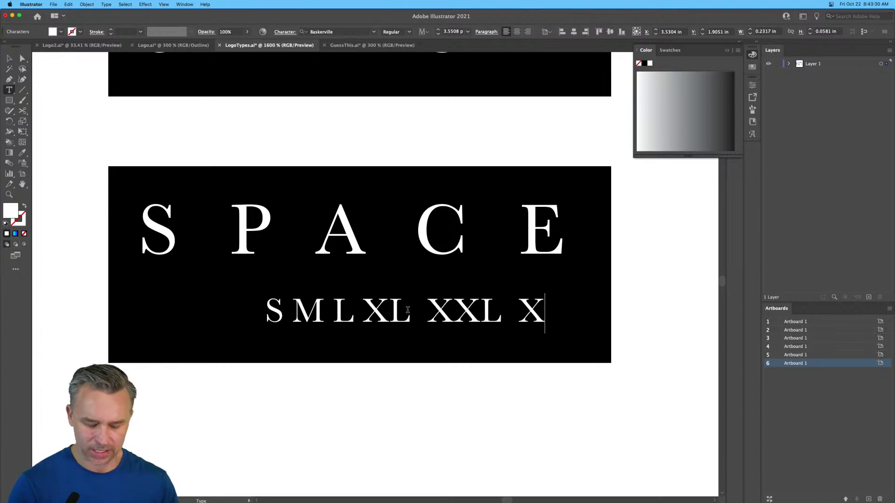
{"action": "type", "text": "XXL"}
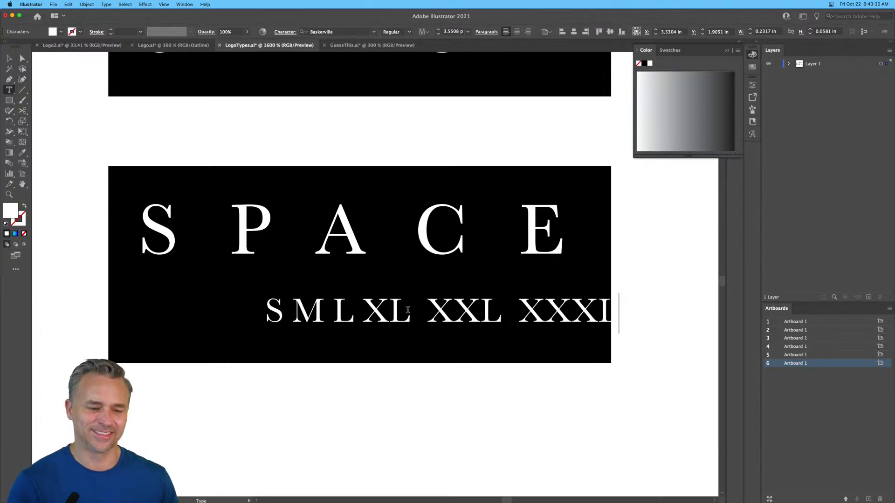
{"action": "left_click", "coordinate": [9, 58]}
{"action": "left_click_drag", "start_coordinate": [300, 302], "coordinate": [212, 297]}
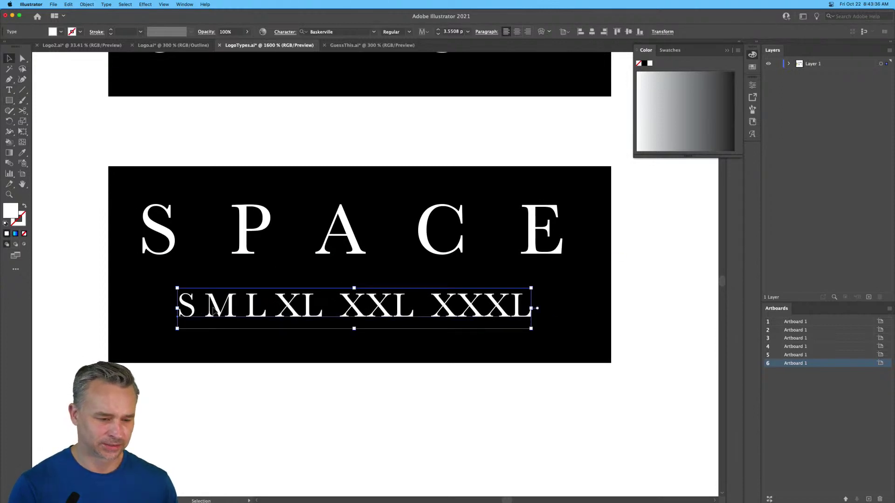
Step: Enlarge only the letter M in the size row to 7 pt
{"action": "double_click", "coordinate": [213, 310]}
{"action": "double_click", "coordinate": [226, 305]}
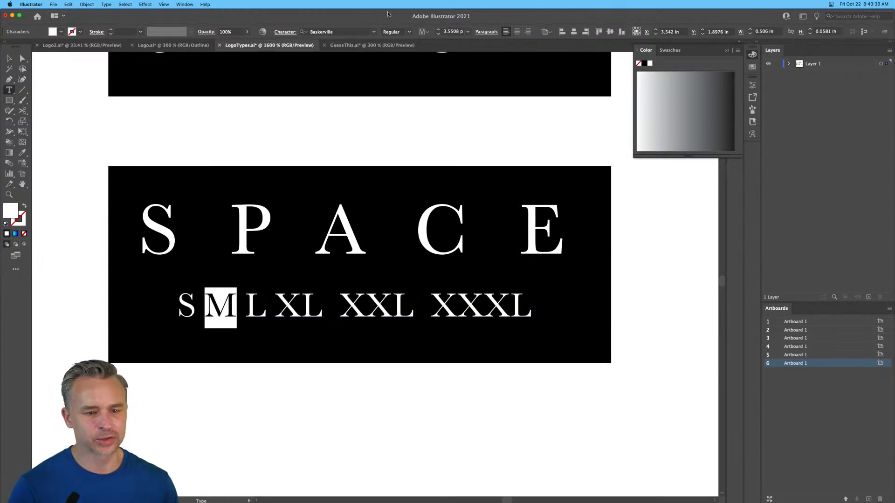
{"action": "left_click", "coordinate": [451, 31]}
{"action": "type", "text": "7"}
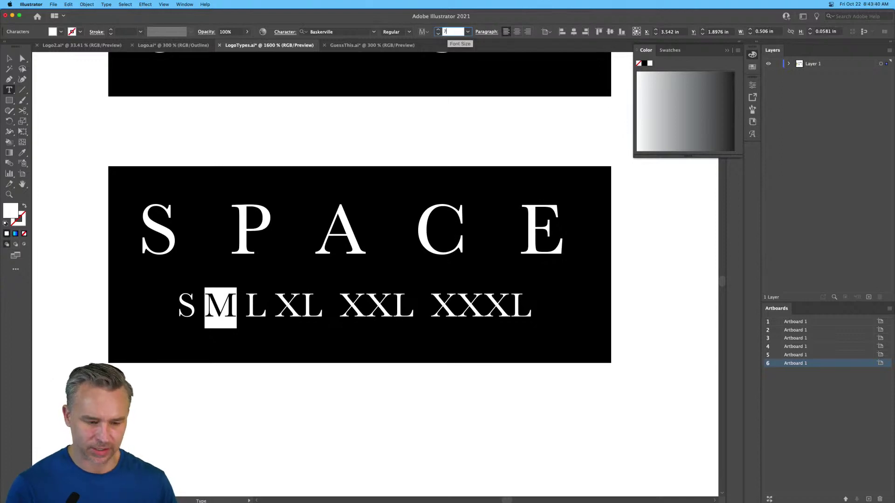
{"action": "key", "text": "Return"}
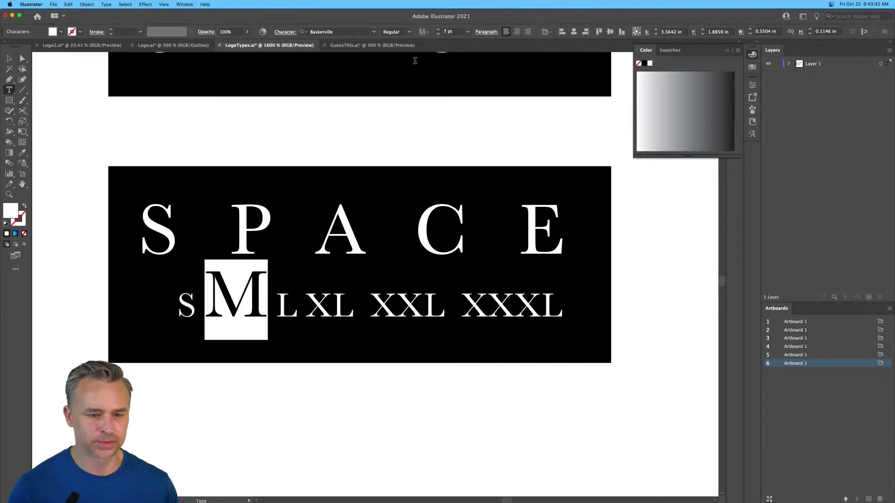
Step: Lower the enlarged M with the Touch Type tool so it sits vertically centred among the smaller sizes
{"action": "left_click", "coordinate": [9, 89]}
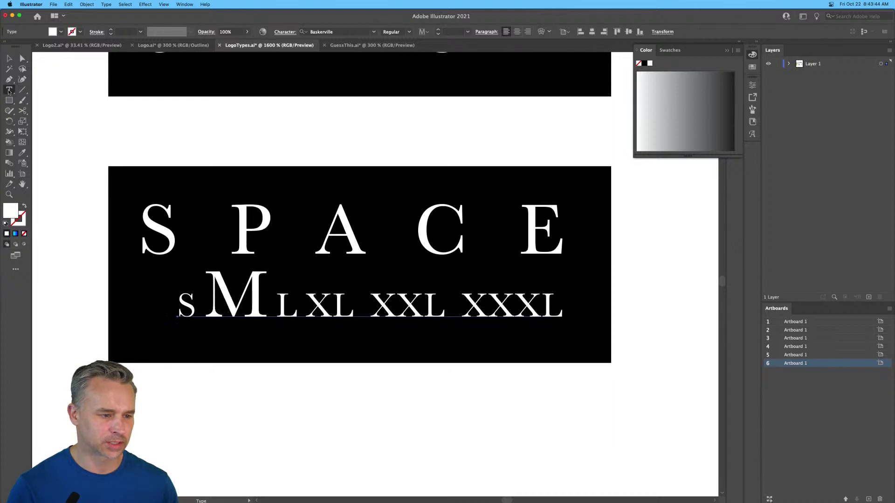
{"action": "left_click", "coordinate": [64, 152]}
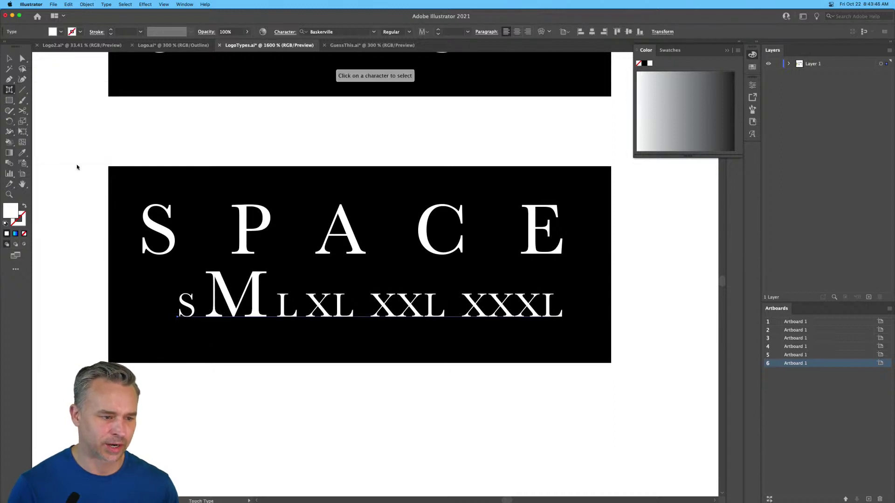
{"action": "left_click", "coordinate": [219, 297]}
{"action": "left_click_drag", "start_coordinate": [221, 294], "coordinate": [221, 307]}
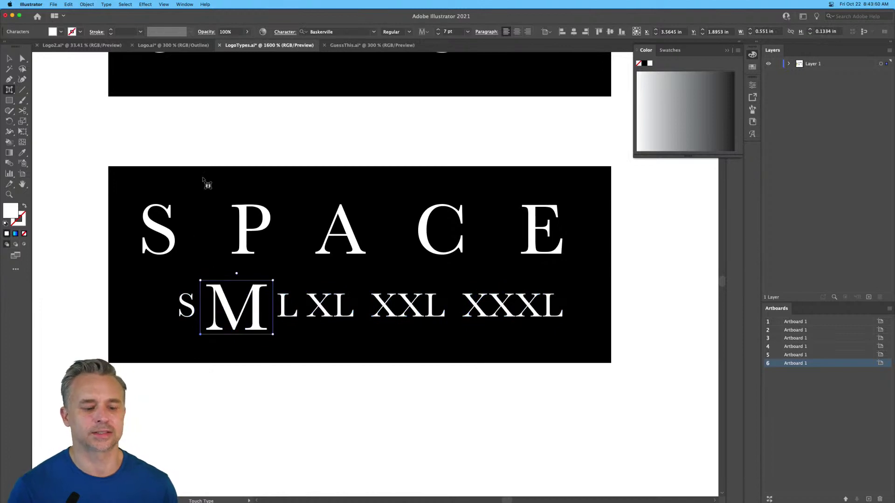
Step: Scale the whole size row down to roughly two-thirds of its size and deselect it
{"action": "left_click", "coordinate": [9, 58]}
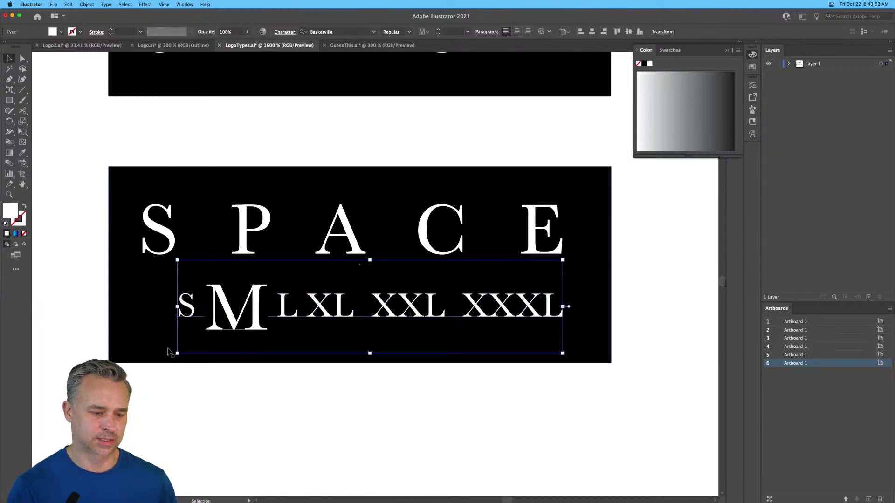
{"action": "left_click_drag", "start_coordinate": [176, 352], "coordinate": [222, 339]}
{"action": "left_click", "coordinate": [296, 387]}
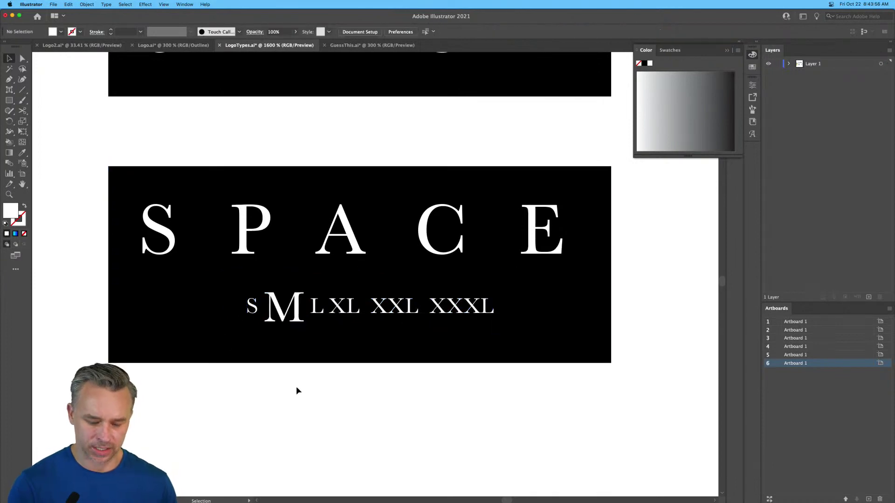
{"action": "key", "text": "super+minus"}
{"action": "key", "text": "super+minus"}
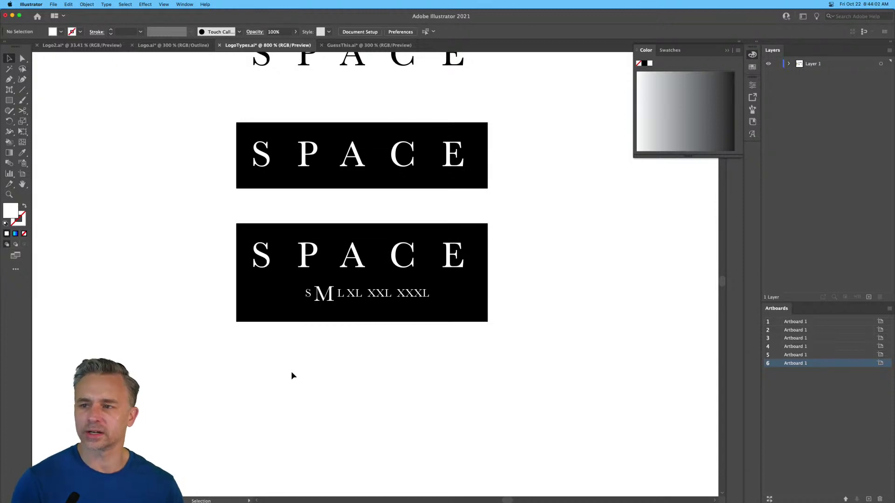
Step: Duplicate the shorter "SPACE" label without sizes into the empty area below the label with sizes
{"action": "left_click_drag", "start_coordinate": [175, 273], "coordinate": [336, 301]}
{"action": "left_click_drag", "start_coordinate": [340, 154], "coordinate": [620, 223]}
{"action": "left_click_drag", "start_coordinate": [522, 192], "coordinate": [239, 407]}
{"action": "scroll", "coordinate": [239, 406], "scroll_direction": "down", "scroll_amount": 5}
{"action": "left_click_drag", "start_coordinate": [223, 237], "coordinate": [422, 307]}
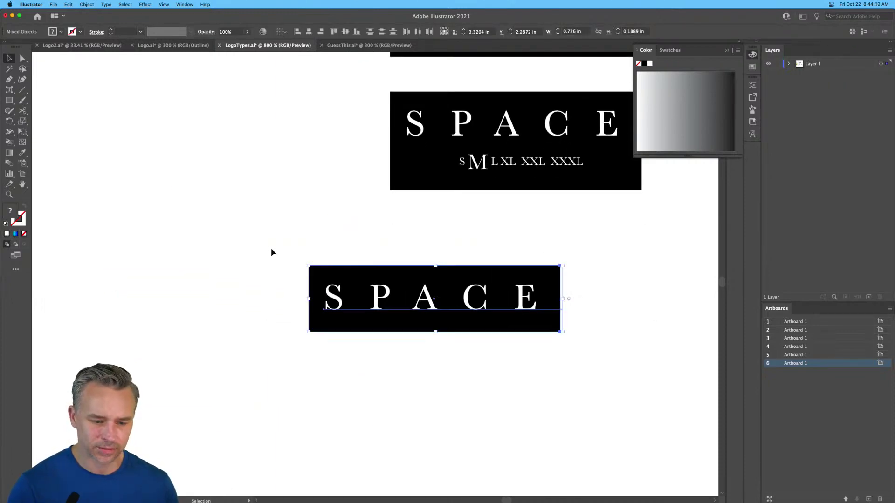
Step: Extend the copied label's black rectangle to the left and move its "SPACE" text slightly left
{"action": "left_click", "coordinate": [304, 268]}
{"action": "left_click", "coordinate": [309, 287]}
{"action": "left_click_drag", "start_coordinate": [307, 298], "coordinate": [260, 298]}
{"action": "left_click_drag", "start_coordinate": [368, 297], "coordinate": [349, 301]}
{"action": "left_click", "coordinate": [200, 232]}
{"action": "key", "text": "super+equal"}
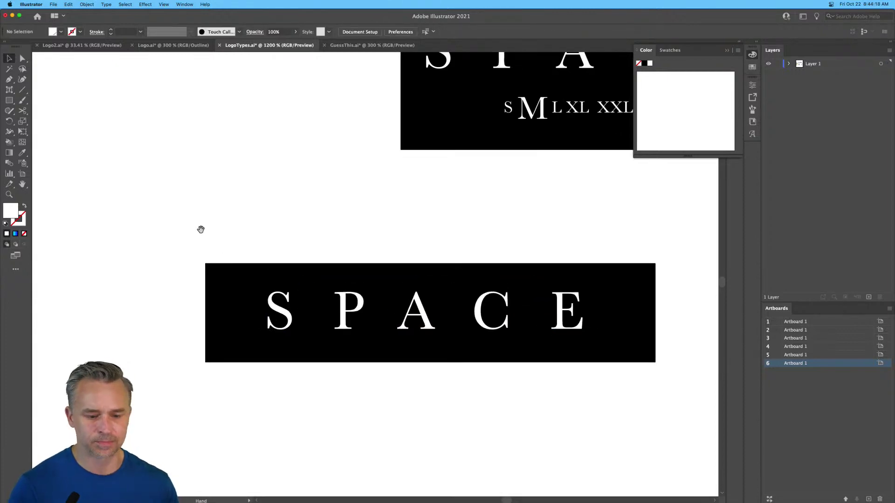
{"action": "left_click_drag", "start_coordinate": [200, 229], "coordinate": [159, 197]}
Step: Draw a vertical white line about 0.12 in long on the black label, left of the S
{"action": "left_click", "coordinate": [21, 89]}
{"action": "left_click_drag", "start_coordinate": [61, 260], "coordinate": [540, 259]}
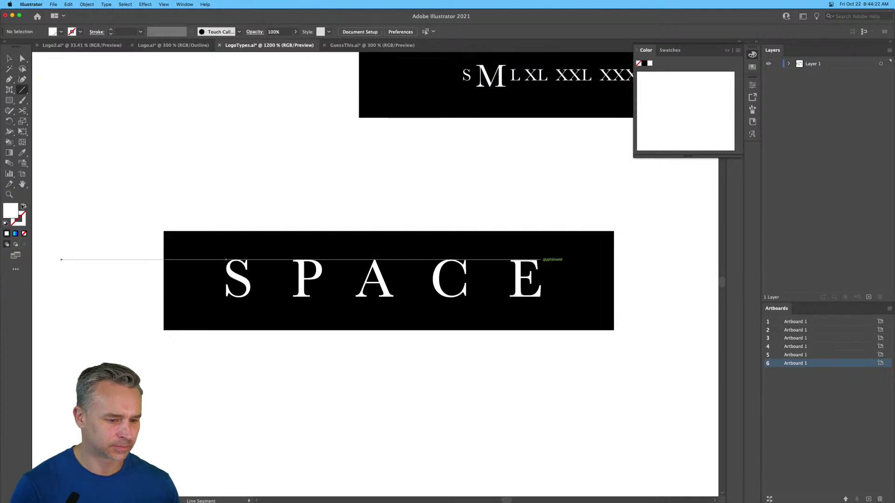
{"action": "left_click", "coordinate": [24, 205]}
{"action": "left_click_drag", "start_coordinate": [187, 248], "coordinate": [194, 311]}
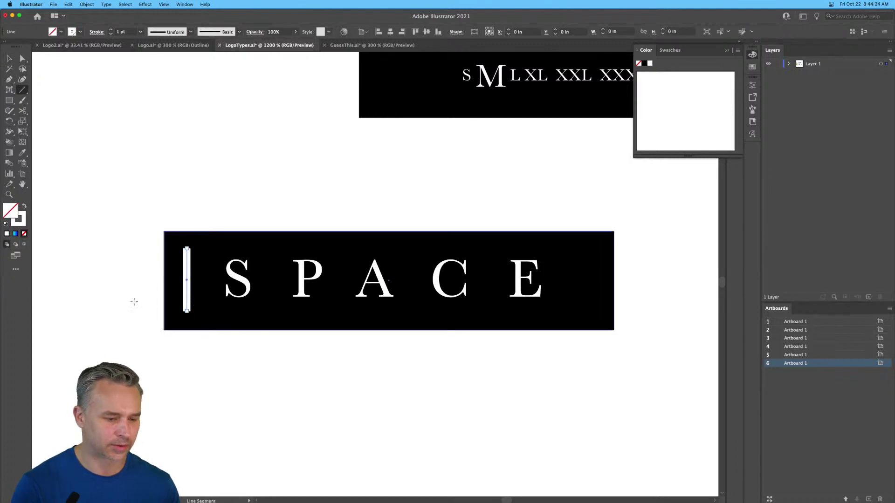
{"action": "key", "text": "v"}
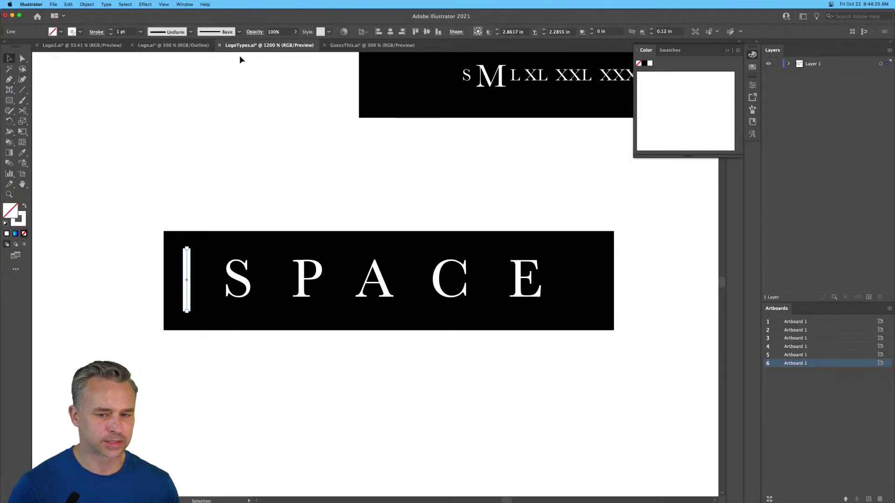
Step: Expand the collapsed panels and set the vertical line's stroke weight to 0.5 pt
{"action": "left_click", "coordinate": [727, 50]}
{"action": "left_click", "coordinate": [757, 43]}
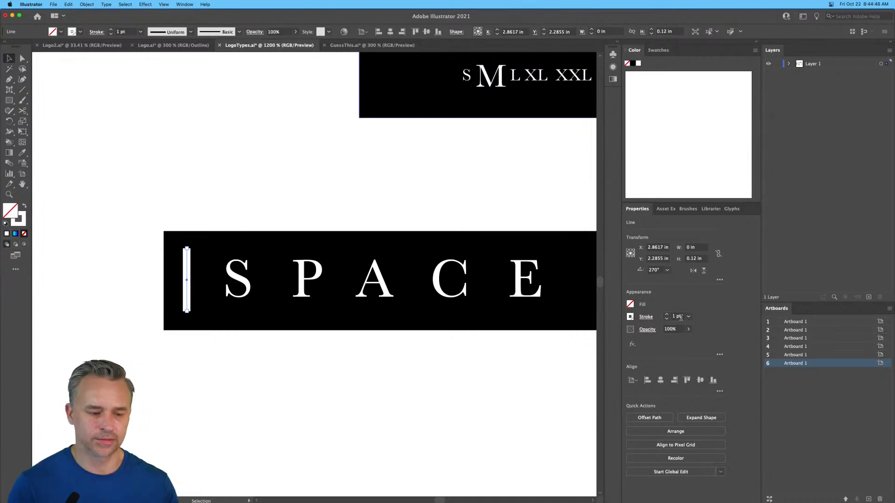
{"action": "left_click", "coordinate": [646, 317]}
{"action": "left_click", "coordinate": [588, 331]}
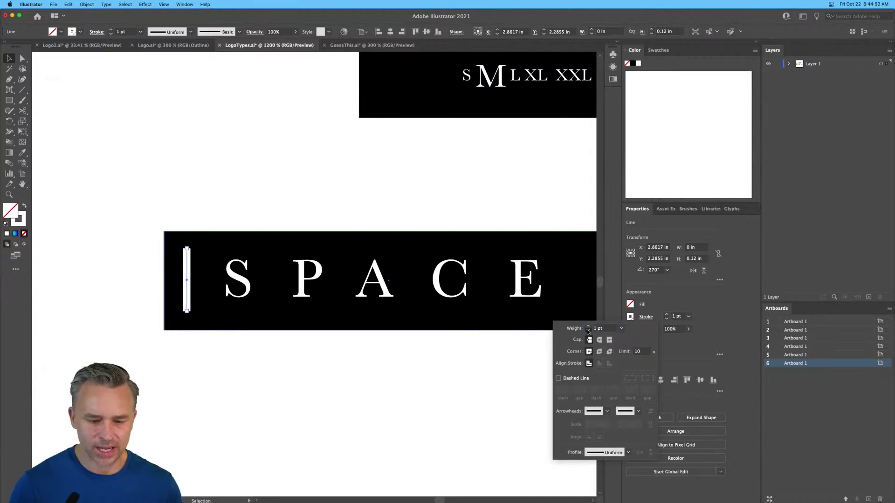
{"action": "left_click", "coordinate": [587, 332]}
Step: Make the vertical line dashed with a 5 pt gap, and deselect it
{"action": "left_click", "coordinate": [558, 378]}
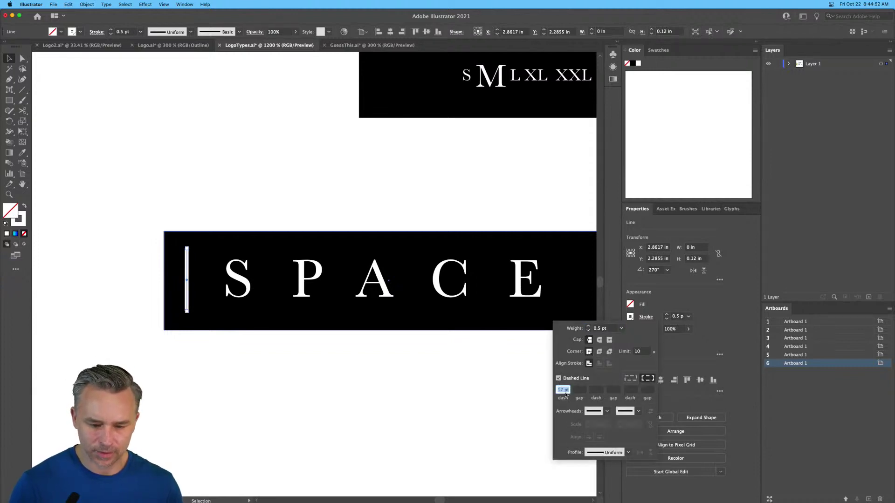
{"action": "left_click", "coordinate": [579, 392]}
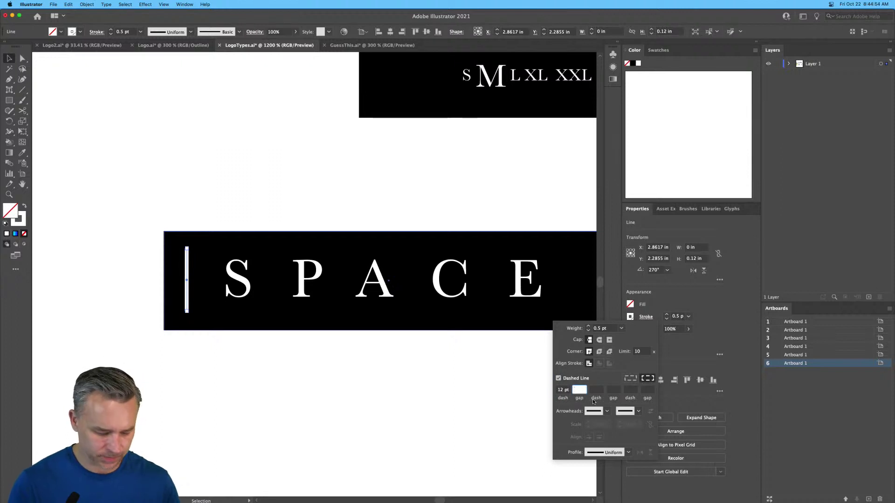
{"action": "type", "text": "5"}
{"action": "key", "text": "Tab"}
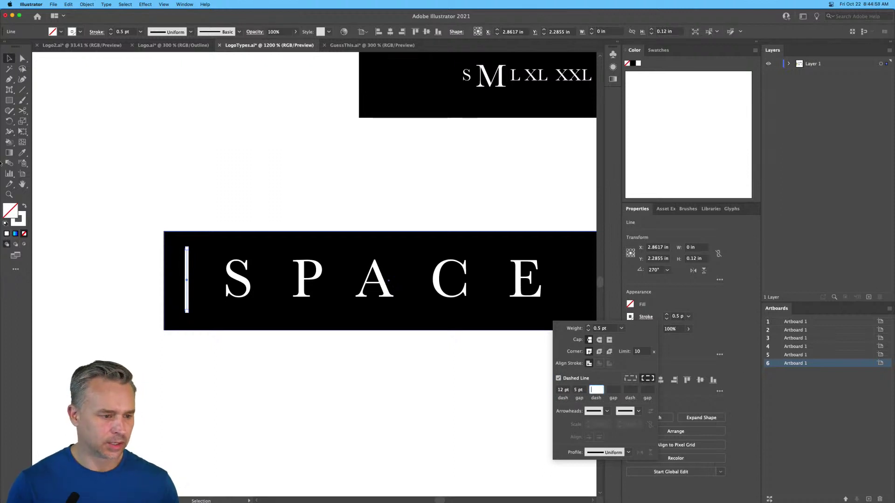
{"action": "left_click", "coordinate": [9, 58]}
{"action": "left_click", "coordinate": [115, 196]}
Step: Set the vertical line's dash length to 1 pt
{"action": "left_click", "coordinate": [188, 270]}
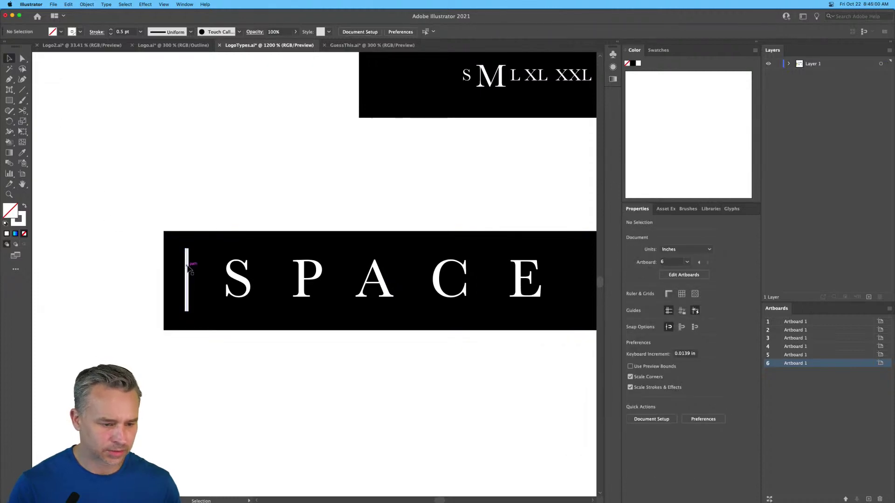
{"action": "left_click", "coordinate": [646, 317]}
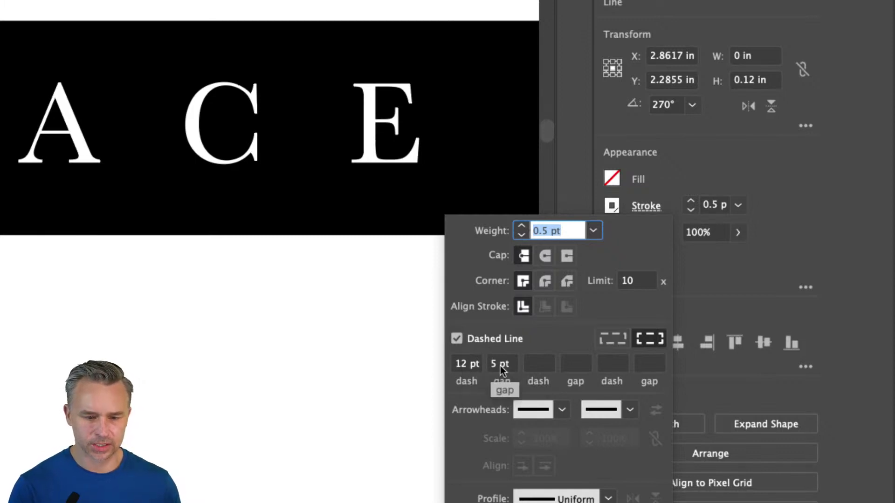
{"action": "left_click", "coordinate": [466, 364]}
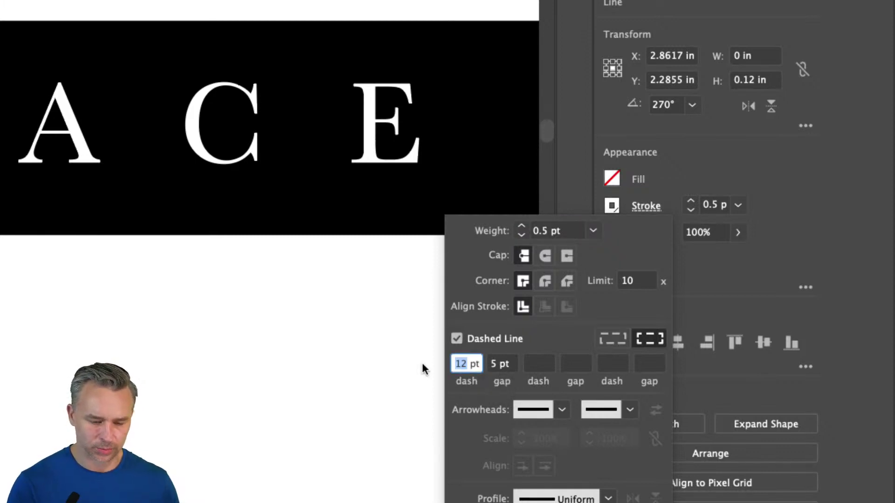
{"action": "type", "text": "1"}
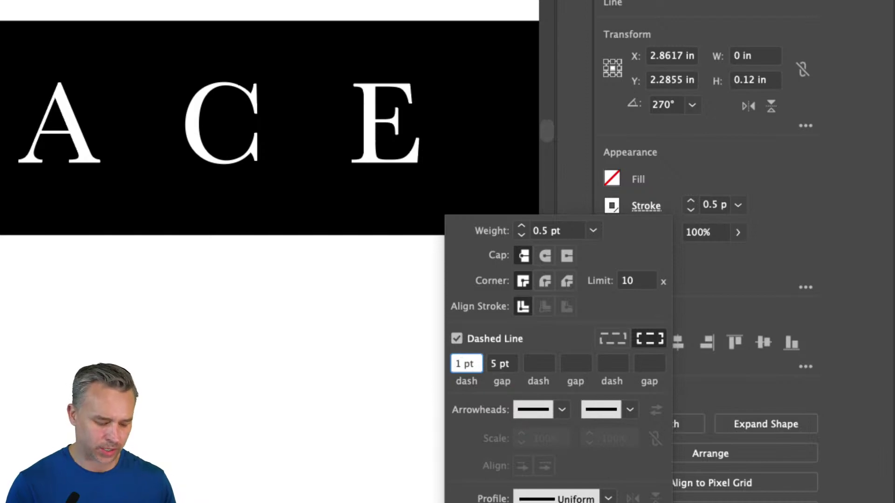
{"action": "key", "text": "Tab"}
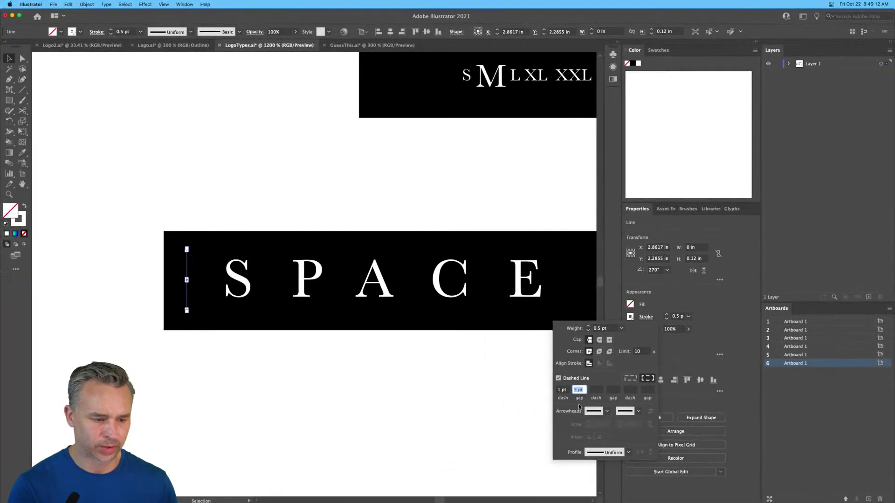
Step: Set the vertical line's dash gap to 1 pt and deselect it to bring the whole label into view
{"action": "type", "text": "1"}
{"action": "key", "text": "Tab"}
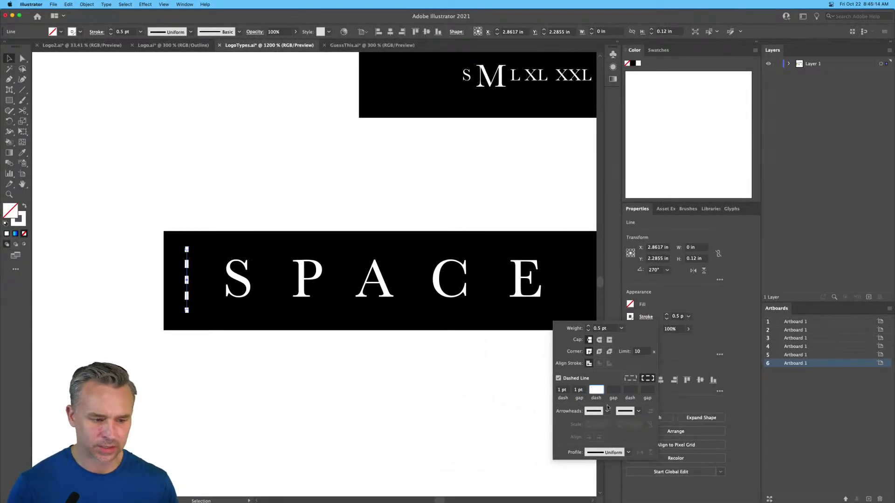
{"action": "left_click", "coordinate": [247, 191]}
{"action": "left_click", "coordinate": [248, 192]}
{"action": "left_click_drag", "start_coordinate": [313, 206], "coordinate": [232, 202]}
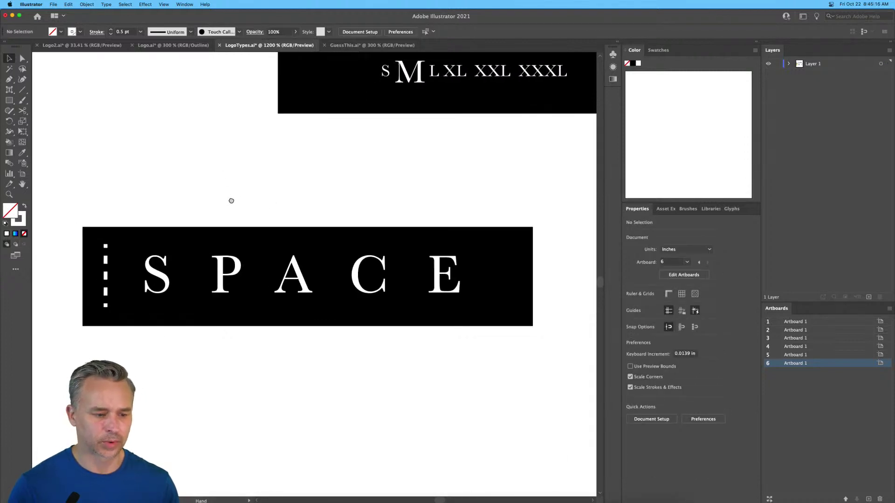
Step: Duplicate the dashed vertical line to the opposite end of the label, past the E, at the same height
{"action": "left_click", "coordinate": [106, 275]}
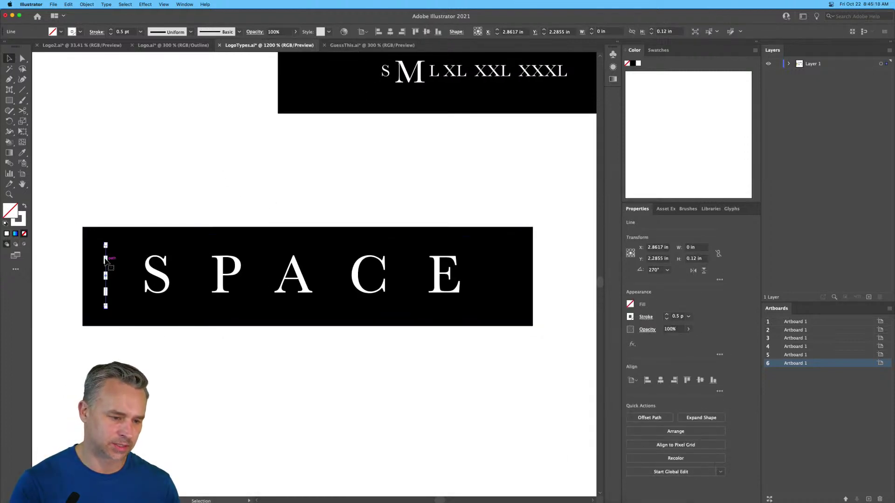
{"action": "left_click_drag", "start_coordinate": [107, 261], "coordinate": [505, 280]}
{"action": "left_click", "coordinate": [368, 186]}
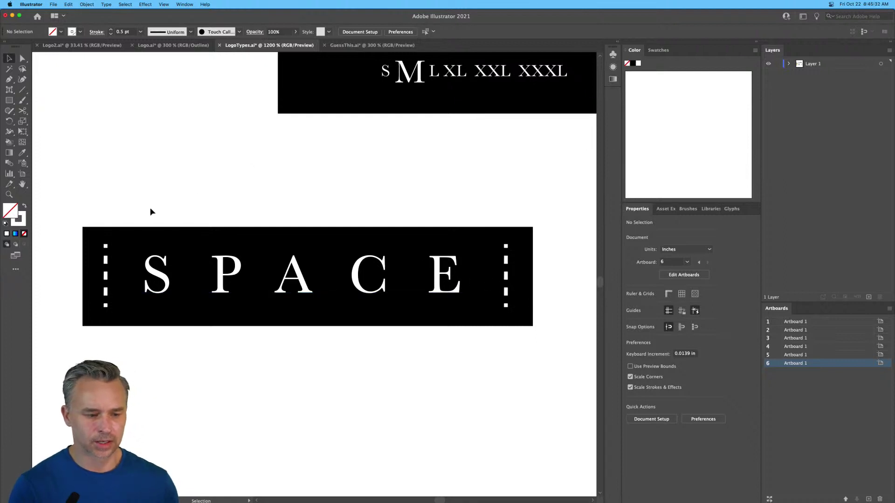
Step: Duplicate the whole dashed-line SPACE label directly below the original
{"action": "left_click_drag", "start_coordinate": [127, 205], "coordinate": [131, 99]}
{"action": "left_click_drag", "start_coordinate": [73, 134], "coordinate": [557, 286]}
{"action": "left_click_drag", "start_coordinate": [343, 163], "coordinate": [314, 334]}
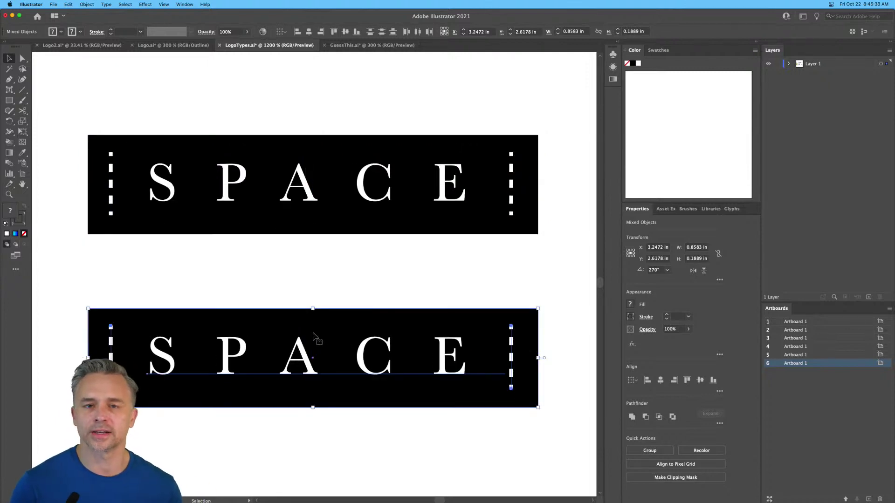
{"action": "left_click", "coordinate": [288, 303]}
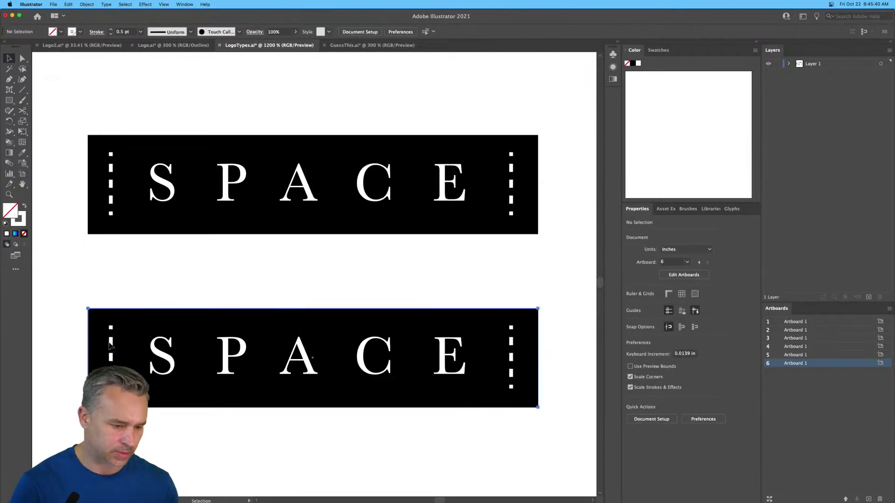
Step: Apply Width Profile 1 to both dashed lines of the lower label so their strokes taper, and deselect them
{"action": "left_click", "coordinate": [110, 345]}
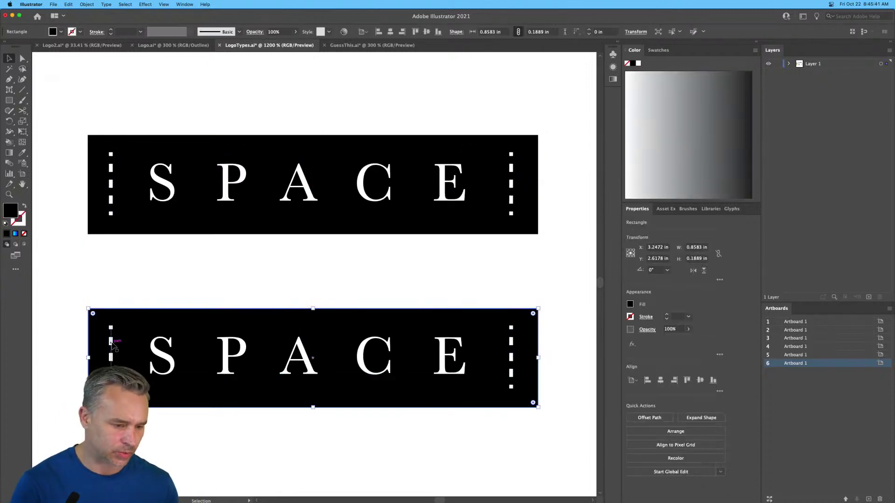
{"action": "left_click", "coordinate": [510, 343], "text": "shift"}
{"action": "left_click", "coordinate": [191, 32]}
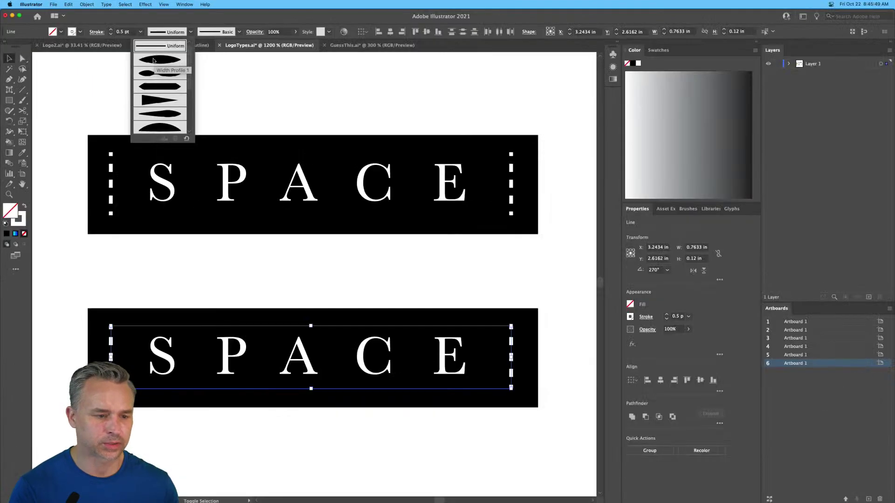
{"action": "left_click", "coordinate": [328, 198]}
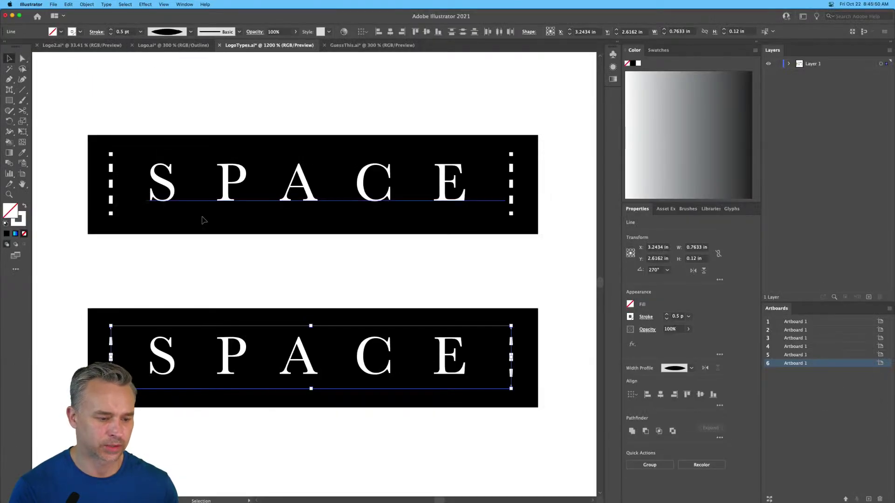
{"action": "left_click", "coordinate": [189, 289]}
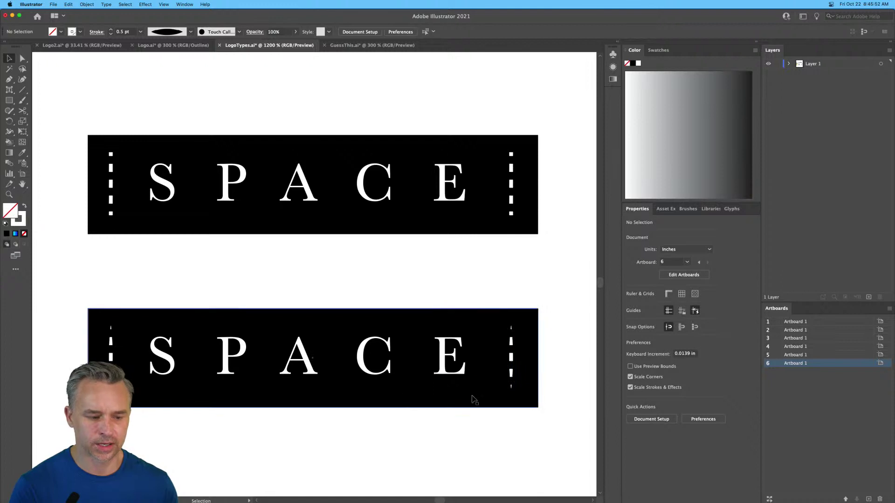
Step: Draw a 0.9 in square below the brand brief text, filled black with no stroke
{"action": "left_click_drag", "start_coordinate": [204, 266], "coordinate": [214, 223]}
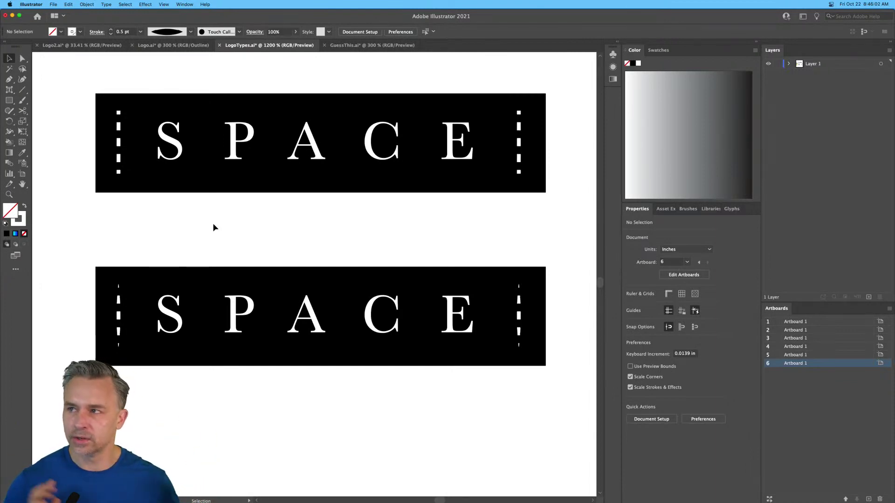
{"action": "key", "text": "super+minus"}
{"action": "key", "text": "super+minus"}
{"action": "key", "text": "super+minus"}
{"action": "left_click_drag", "start_coordinate": [214, 165], "coordinate": [339, 275]}
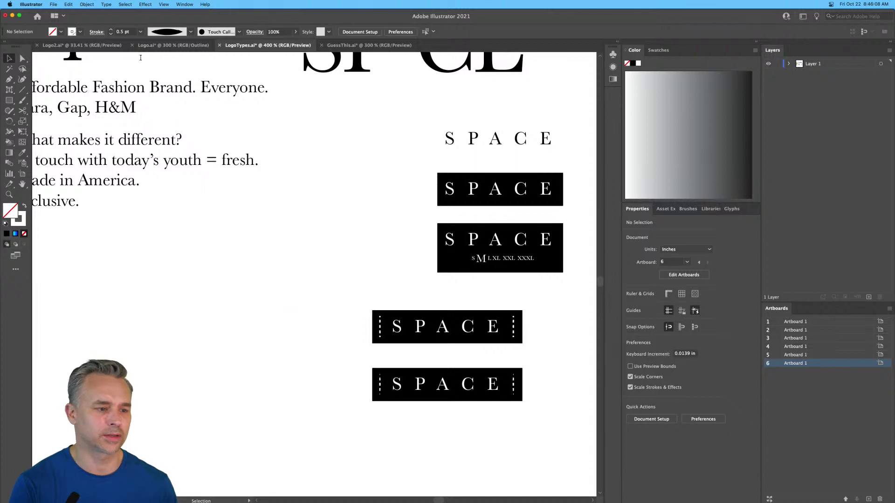
{"action": "left_click", "coordinate": [9, 100]}
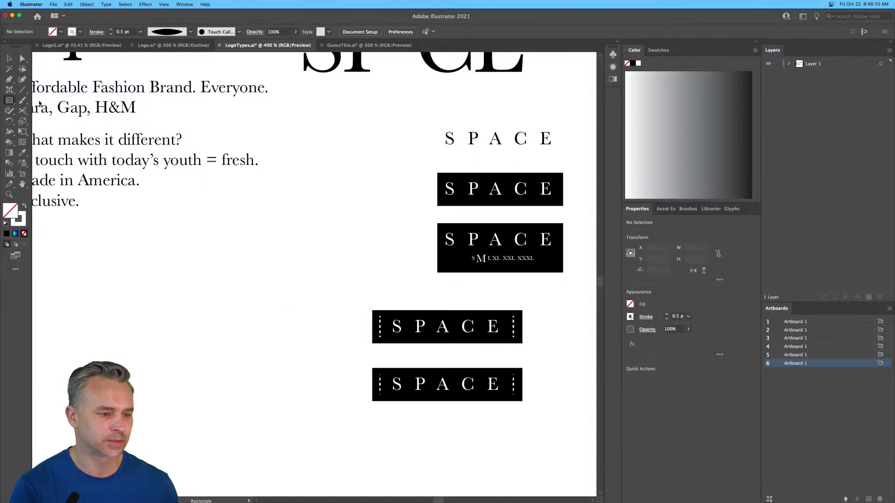
{"action": "left_click_drag", "start_coordinate": [159, 225], "coordinate": [316, 374]}
{"action": "left_click", "coordinate": [6, 223]}
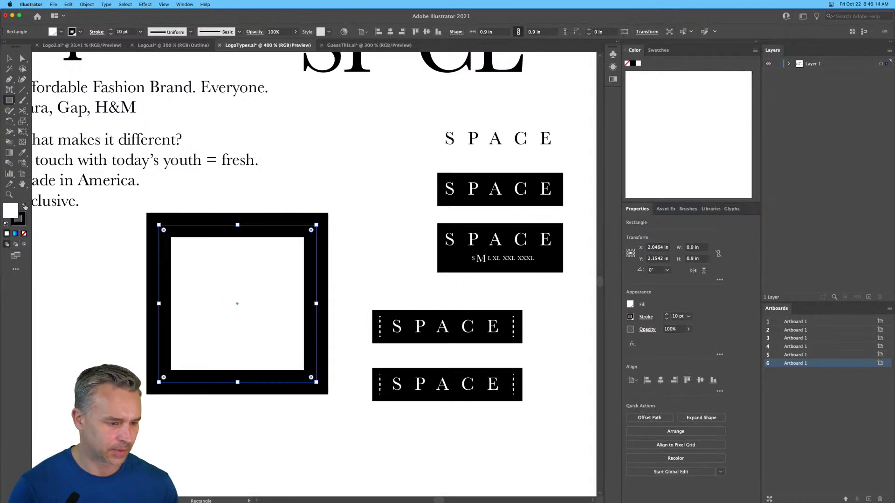
{"action": "left_click", "coordinate": [24, 207]}
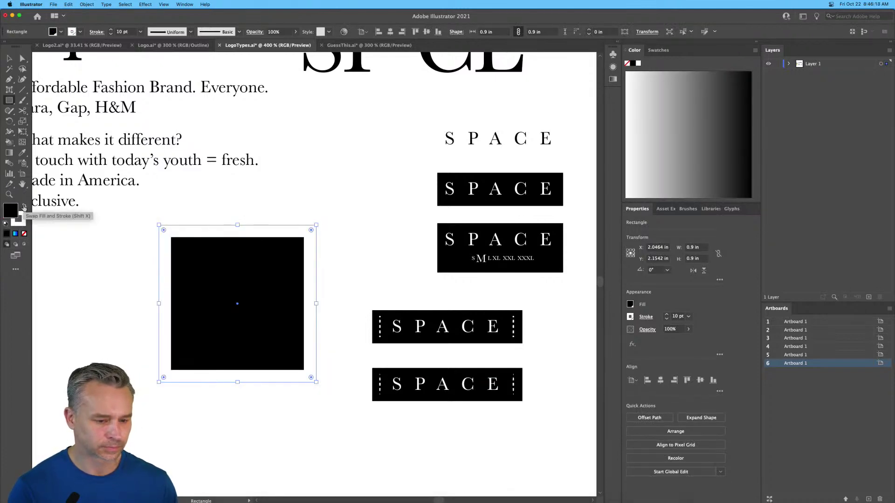
{"action": "left_click", "coordinate": [24, 234]}
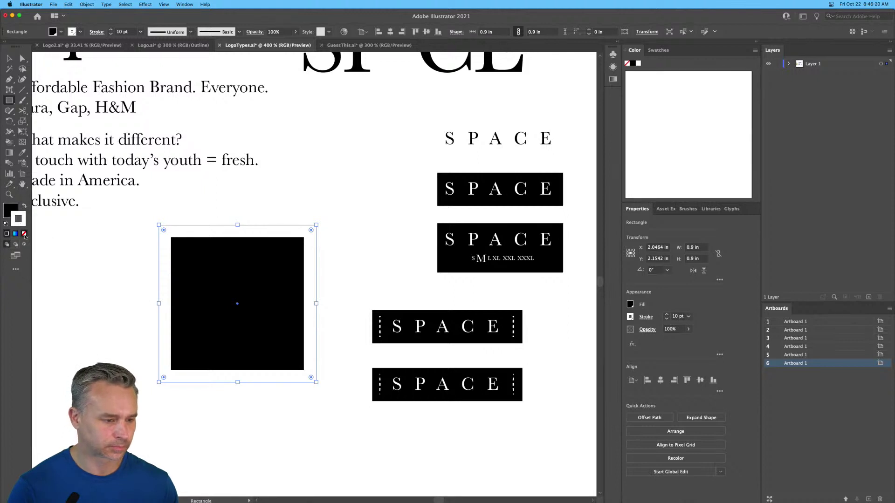
Step: Move the black square toward the outer edge of the brief and scale it down to about 0.47 in
{"action": "left_click", "coordinate": [9, 58]}
{"action": "left_click_drag", "start_coordinate": [179, 276], "coordinate": [111, 297]}
{"action": "left_click_drag", "start_coordinate": [249, 403], "coordinate": [173, 328]}
Step: Copy the white SPACE text from the upper dashed-line label onto the square so it runs past the square's edge
{"action": "left_click", "coordinate": [302, 333]}
{"action": "left_click_drag", "start_coordinate": [427, 335], "coordinate": [211, 339]}
{"action": "left_click", "coordinate": [213, 342]}
{"action": "left_click_drag", "start_coordinate": [283, 276], "coordinate": [267, 294]}
Step: Color the letters ACE outside the square black, leaving S and P white, and deselect the text
{"action": "double_click", "coordinate": [193, 287]}
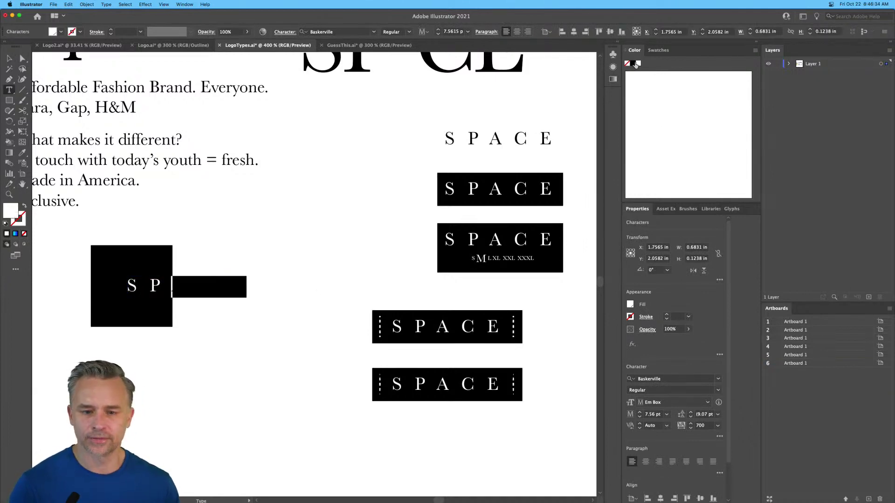
{"action": "left_click", "coordinate": [634, 63]}
{"action": "left_click", "coordinate": [9, 58]}
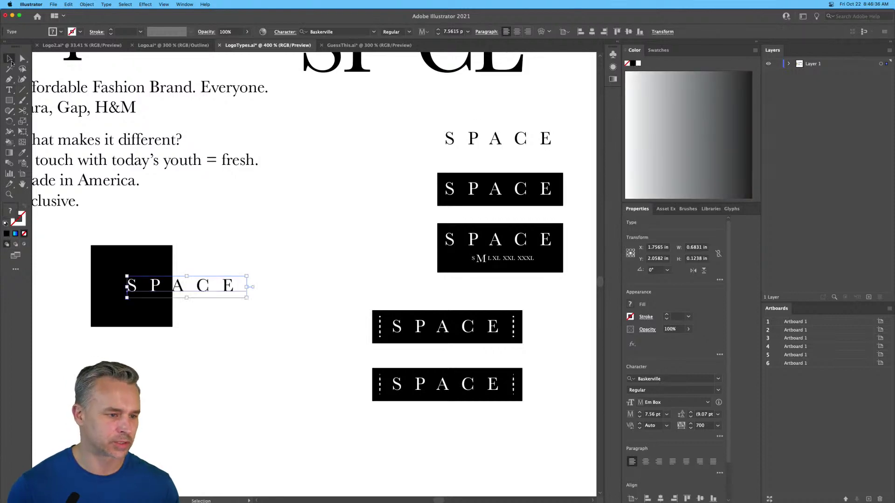
{"action": "left_click", "coordinate": [219, 248]}
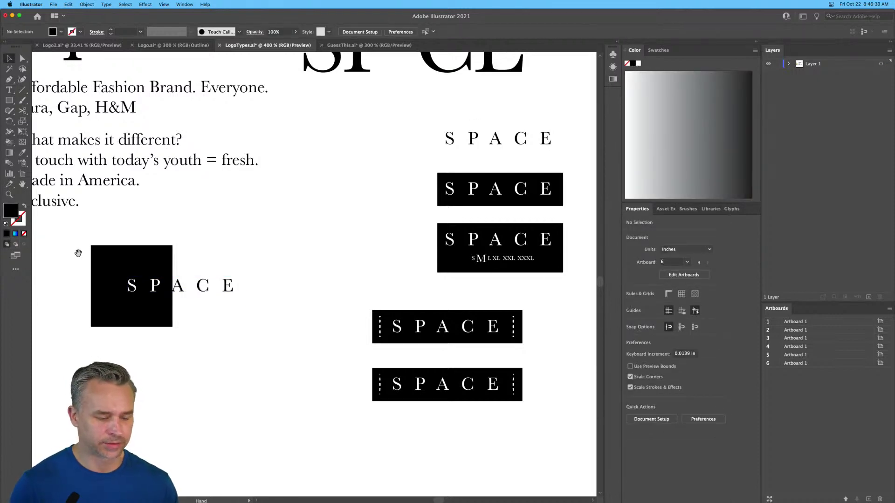
Step: Widen the kerning between P and A to 207 and shift the wordmark so the square's edge falls between them
{"action": "left_click_drag", "start_coordinate": [83, 258], "coordinate": [194, 260]}
{"action": "key", "text": "super+equal"}
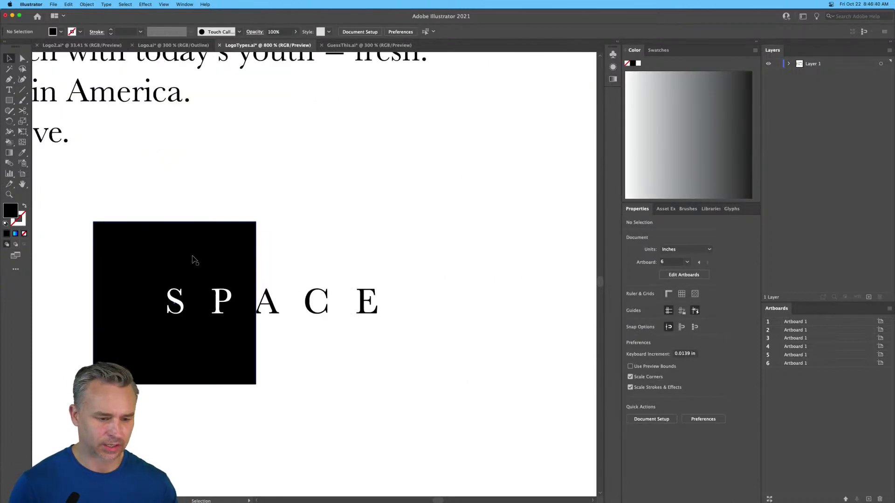
{"action": "left_click", "coordinate": [279, 312]}
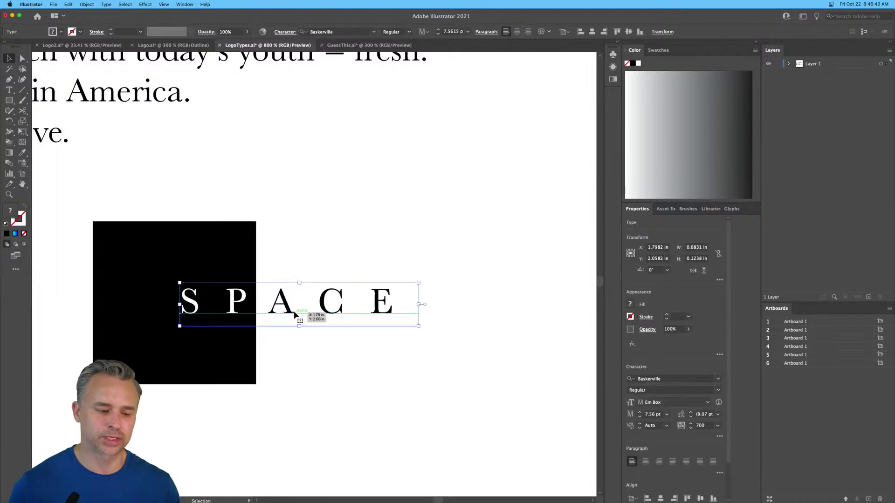
{"action": "double_click", "coordinate": [279, 301]}
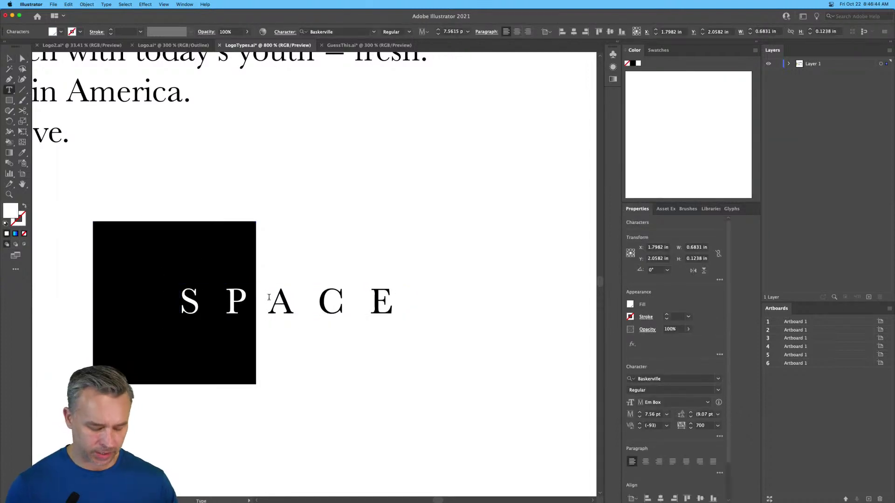
{"action": "key", "text": "super+alt+Right"}
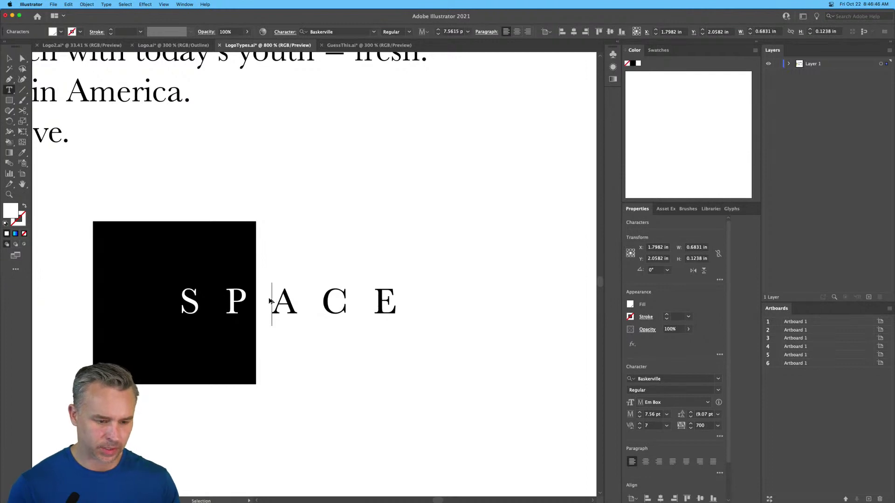
{"action": "key", "text": "super+alt+Right"}
{"action": "key", "text": "super+alt+Right"}
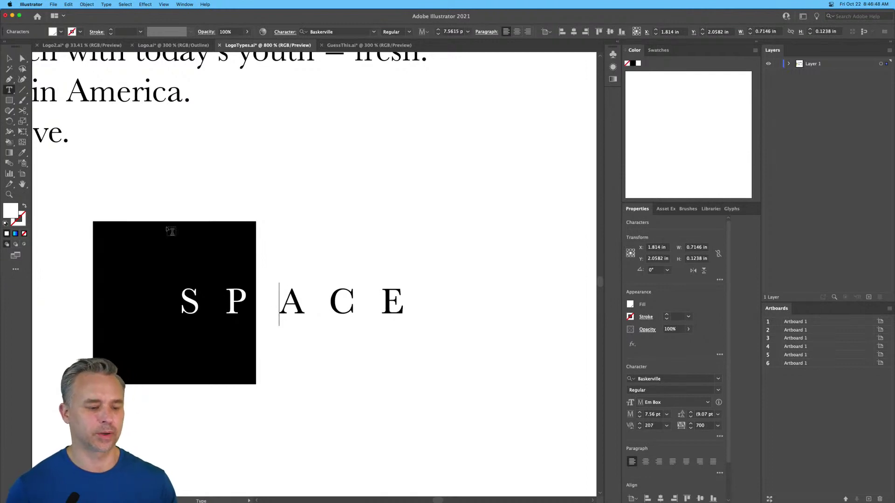
{"action": "key", "text": "Escape"}
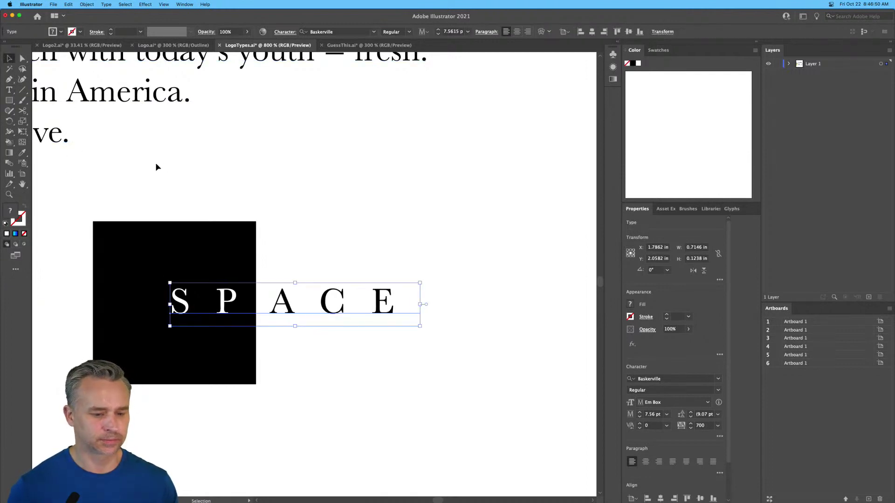
{"action": "left_click", "coordinate": [170, 173]}
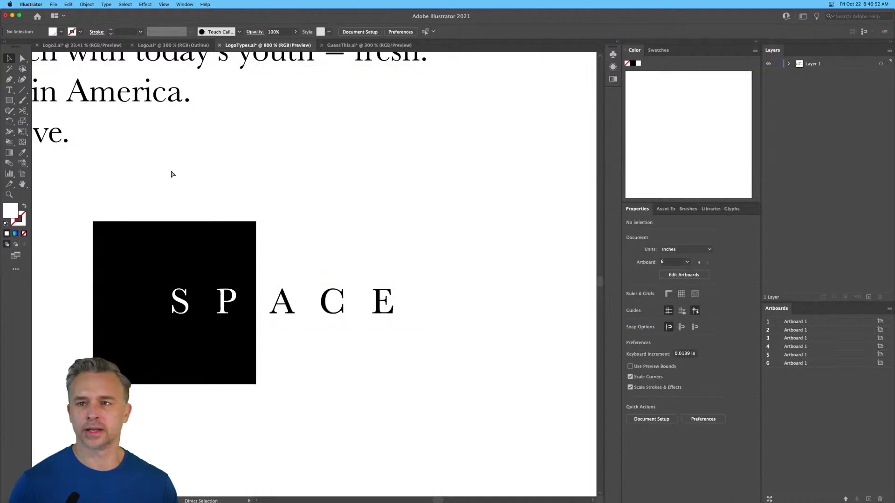
Step: Move the black square and its SPACE wordmark together closer to the other label concepts, and deselect them
{"action": "key", "text": "super+minus"}
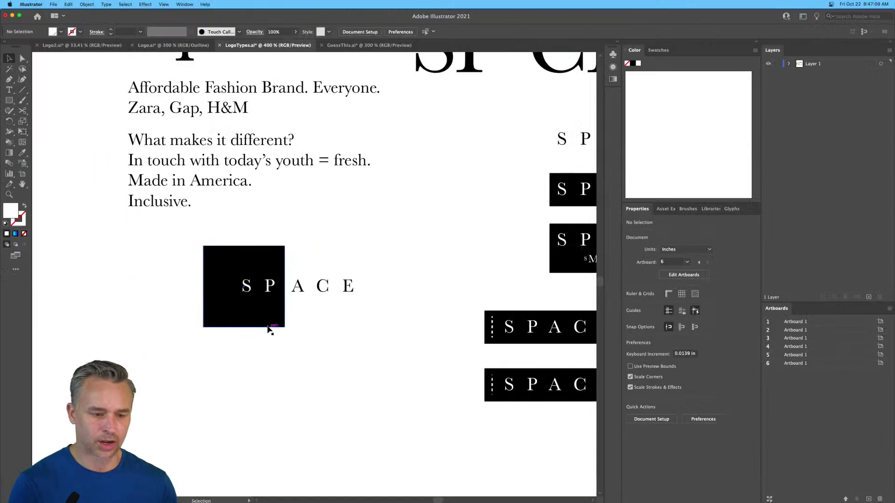
{"action": "left_click_drag", "start_coordinate": [175, 228], "coordinate": [410, 364]}
{"action": "left_click_drag", "start_coordinate": [267, 305], "coordinate": [351, 265]}
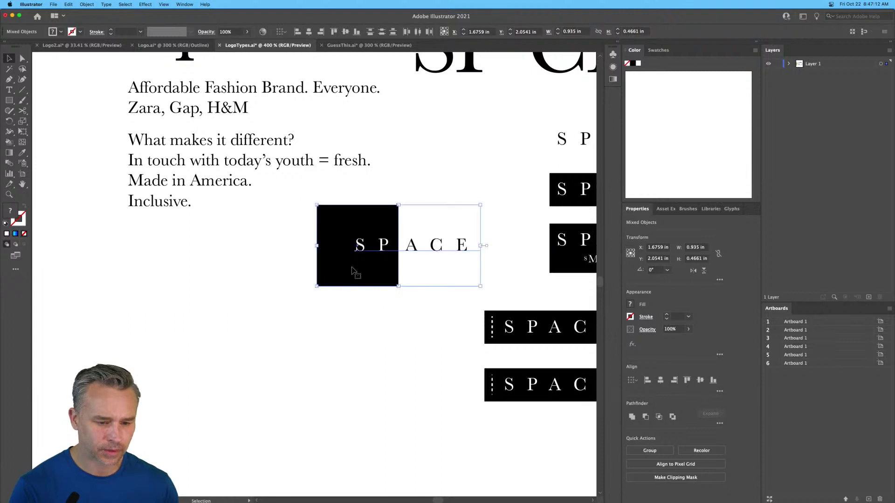
{"action": "left_click", "coordinate": [222, 288]}
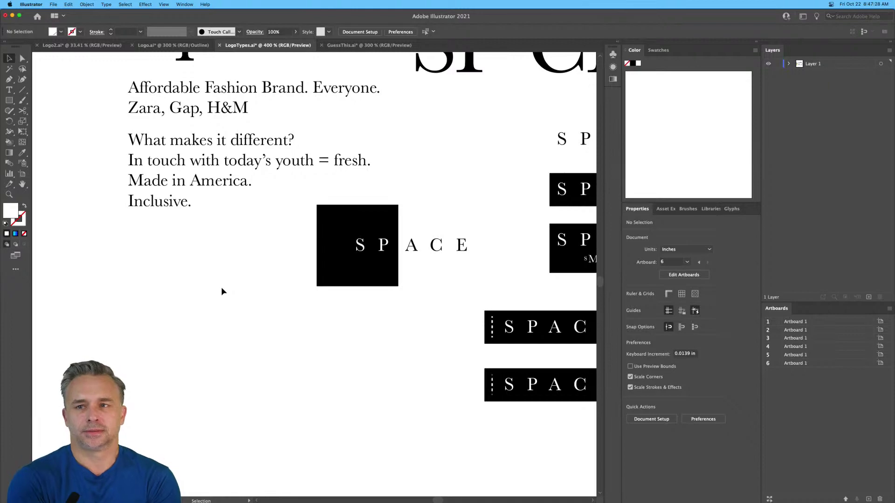
Step: Switch to Chrome, run a Google image search for "marine layer" in a new tab, and open the horizontal Marine Layer logo
{"action": "mouse_move", "coordinate": [295, 500]}
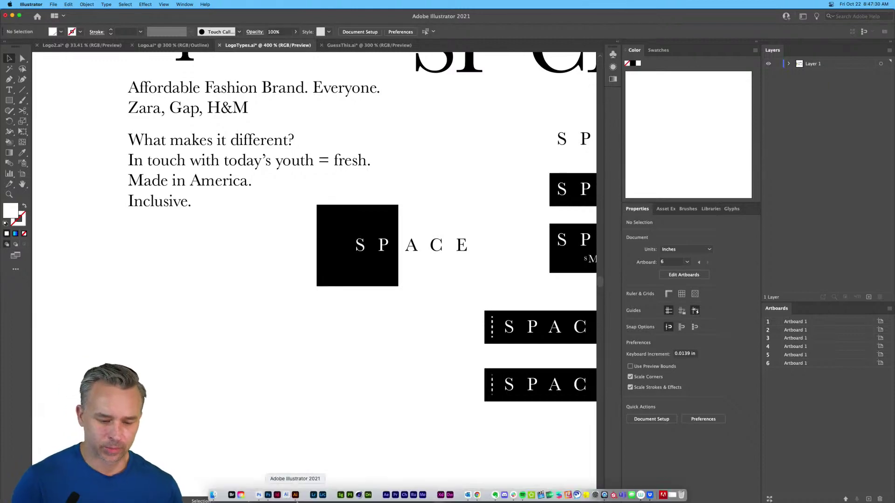
{"action": "left_click", "coordinate": [476, 496]}
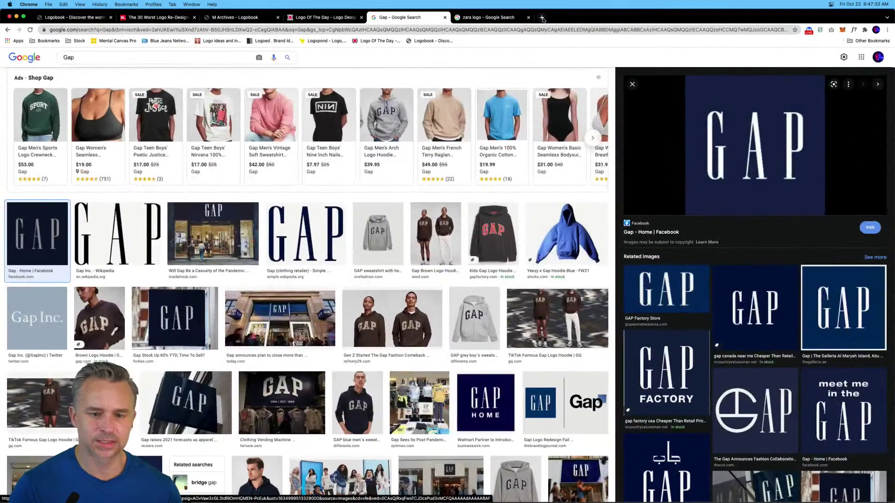
{"action": "left_click", "coordinate": [541, 17]}
{"action": "type", "text": "marine layer"}
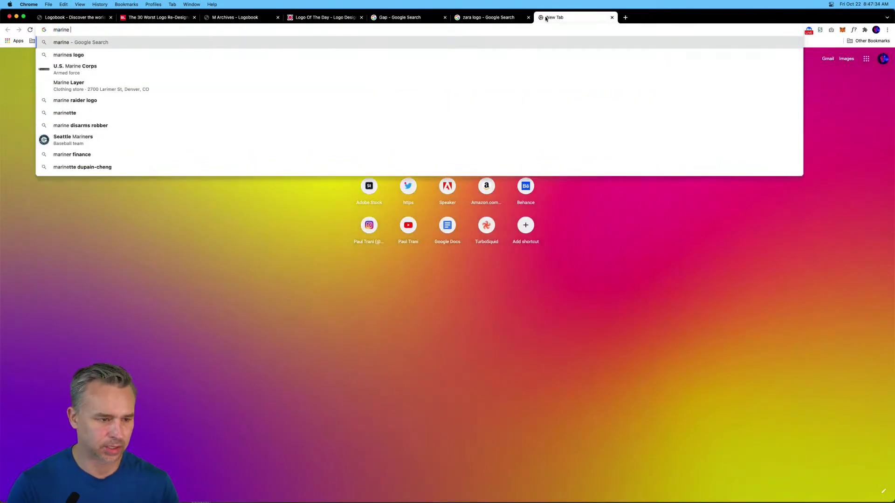
{"action": "key", "text": "Return"}
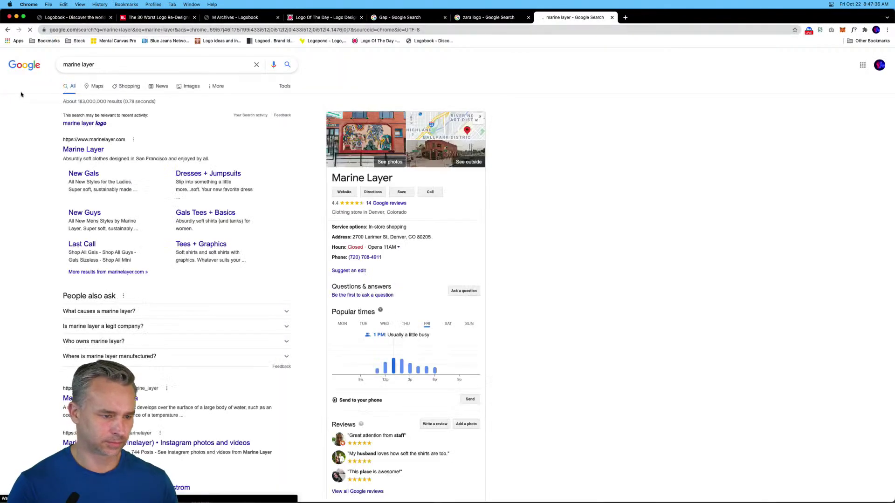
{"action": "left_click", "coordinate": [192, 87]}
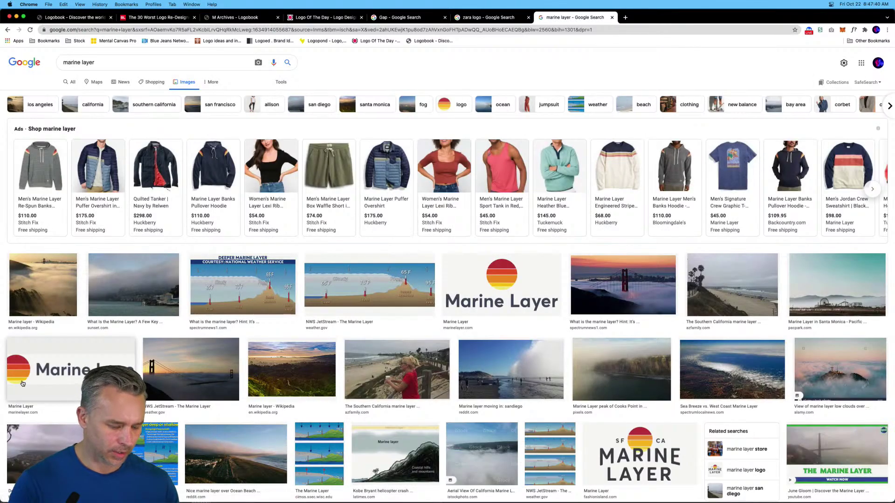
{"action": "left_click", "coordinate": [66, 382]}
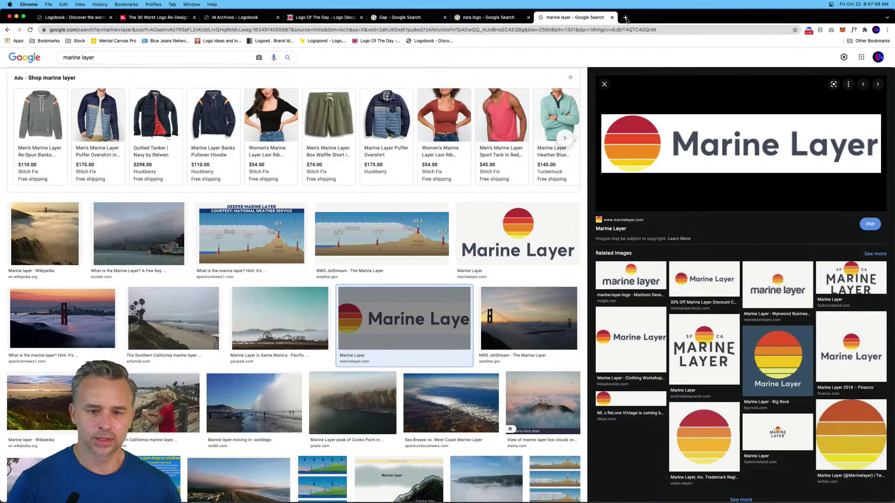
Step: Search Google for "lulu lemon" in a new tab, view its logo, and return to the marine layer results
{"action": "left_click", "coordinate": [626, 19]}
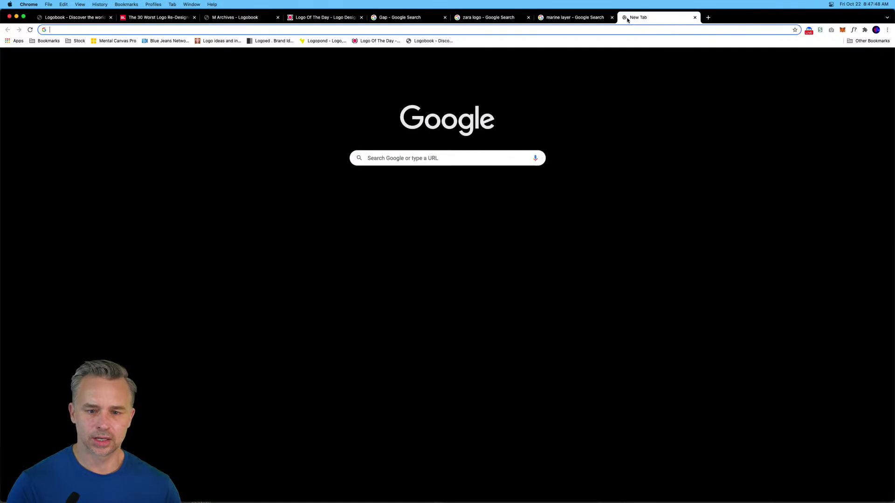
{"action": "type", "text": "lulu lemon"}
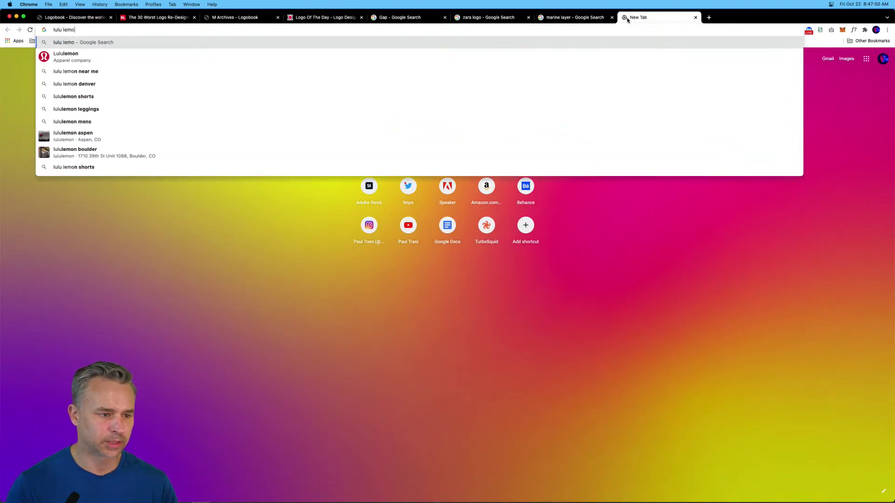
{"action": "key", "text": "Return"}
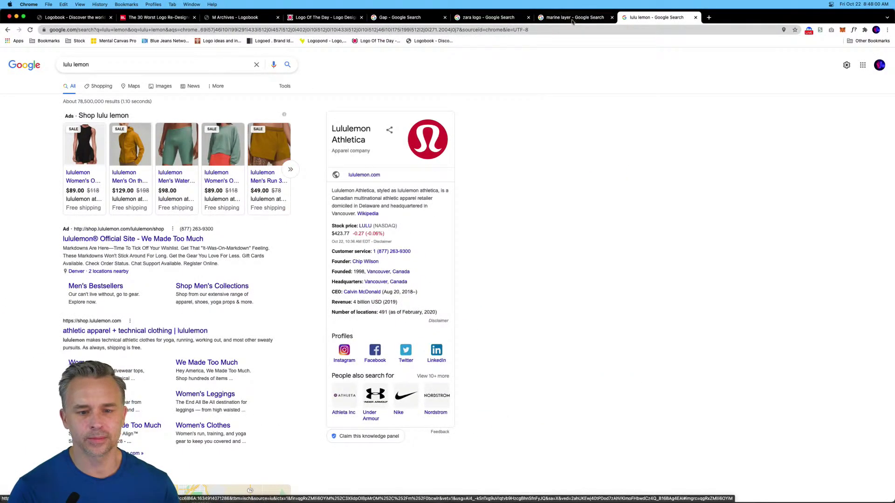
{"action": "left_click", "coordinate": [572, 19]}
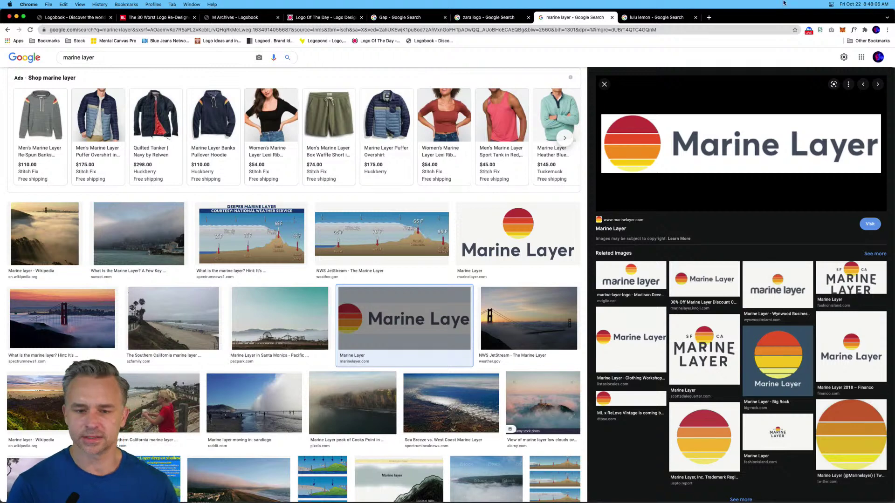
Step: Search Google for "yeezys" in a new tab, then refine the query to "yeezys logo"
{"action": "left_click", "coordinate": [708, 18]}
{"action": "type", "text": "y"}
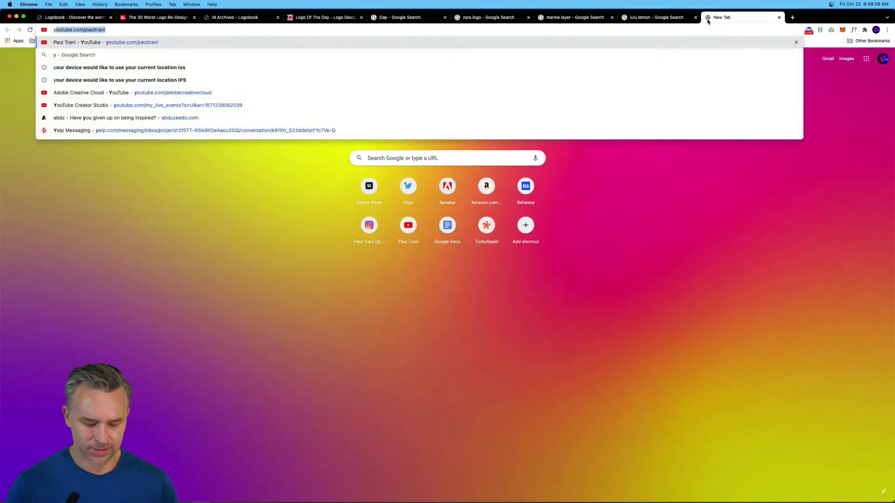
{"action": "type", "text": "eezys"}
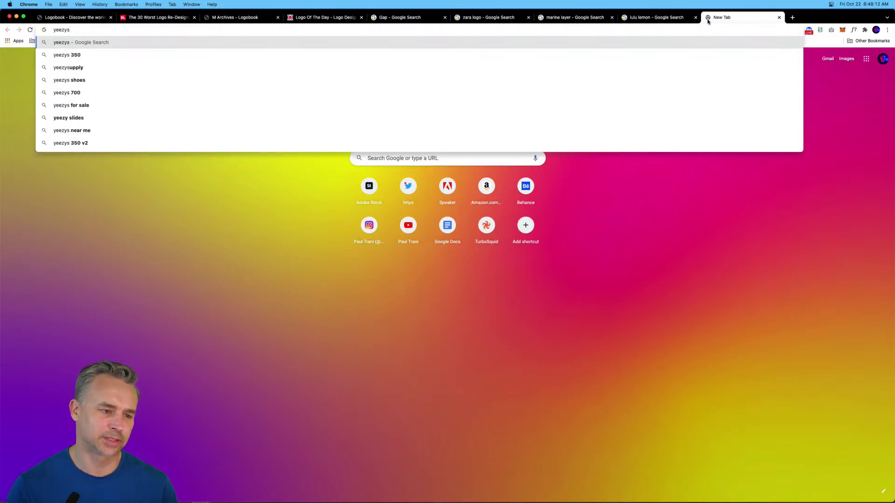
{"action": "key", "text": "Return"}
{"action": "left_click", "coordinate": [99, 63]}
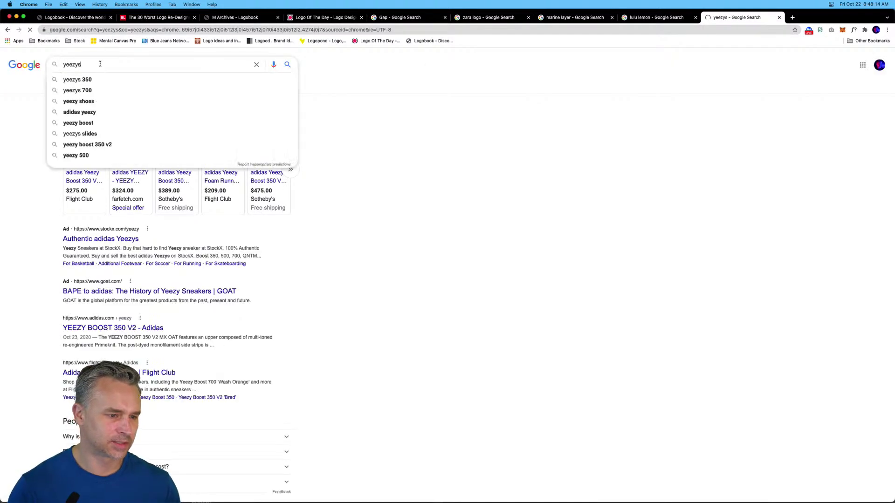
{"action": "type", "text": "logo"}
{"action": "key", "text": "Return"}
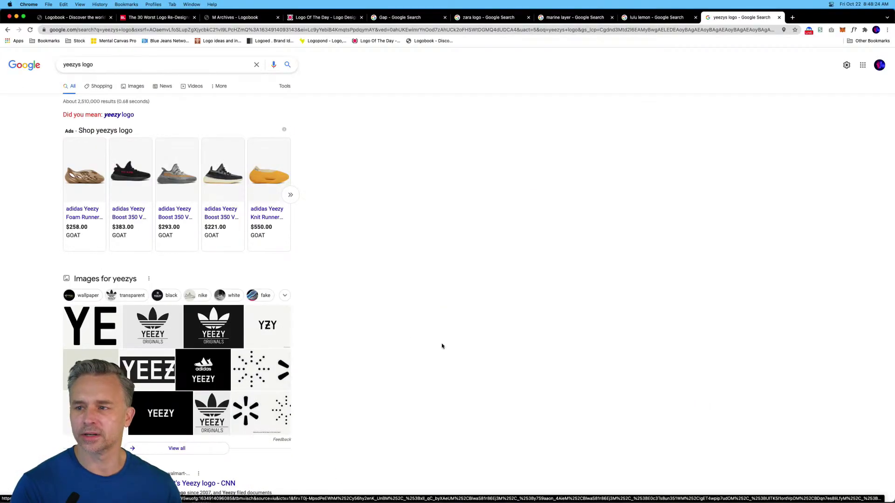
Step: Run a Google image search for "matix brand clothing" in a new tab and open the horizontal Matix logo
{"action": "left_click", "coordinate": [793, 18]}
{"action": "type", "text": "MATI"}
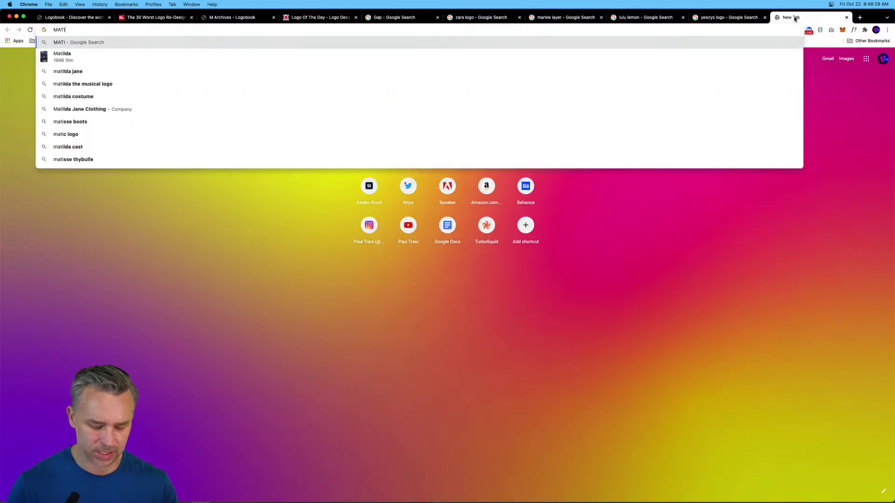
{"action": "type", "text": "X brand"}
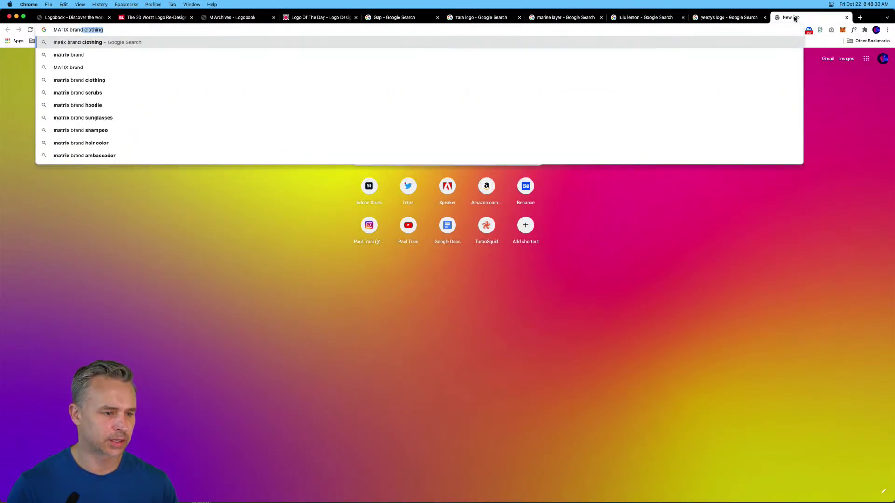
{"action": "key", "text": "Return"}
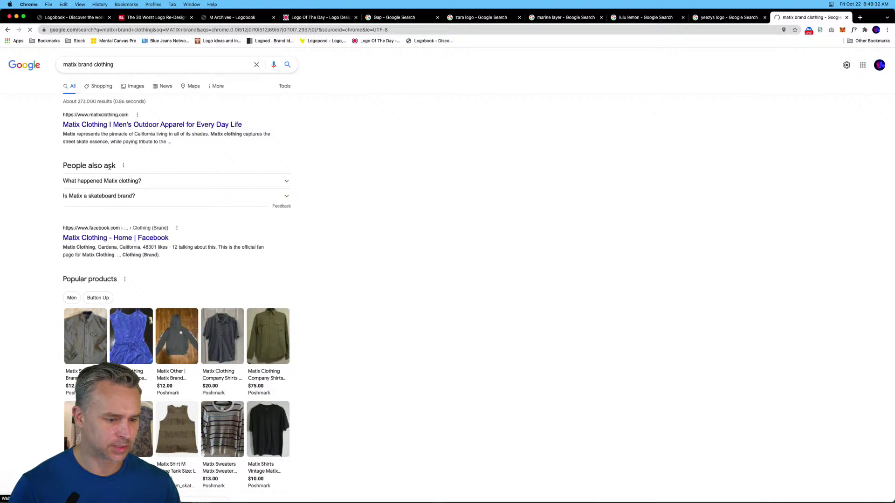
{"action": "left_click", "coordinate": [131, 87]}
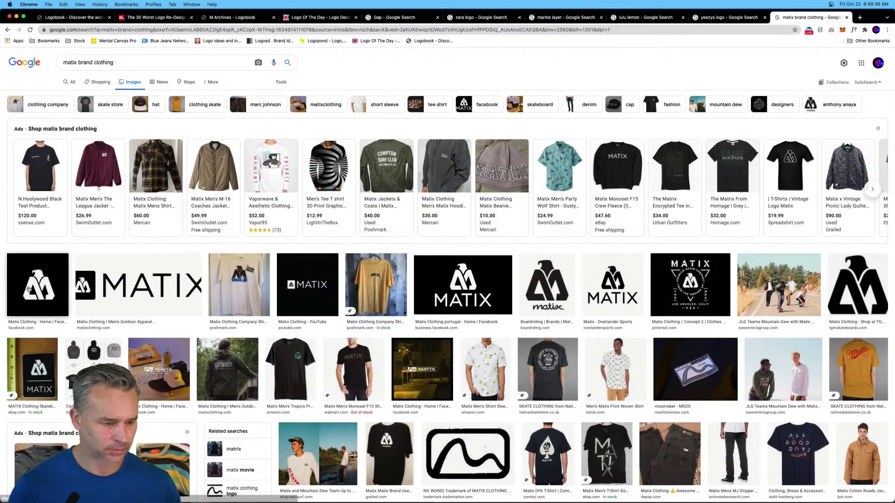
{"action": "left_click", "coordinate": [118, 297]}
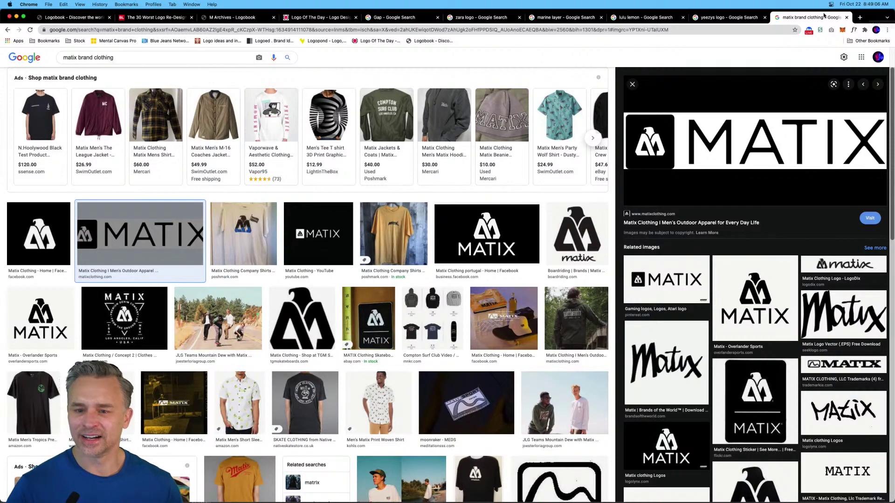
Step: Search Google for "686 brand logo" in a new tab
{"action": "left_click", "coordinate": [859, 18]}
{"action": "type", "text": "686 "}
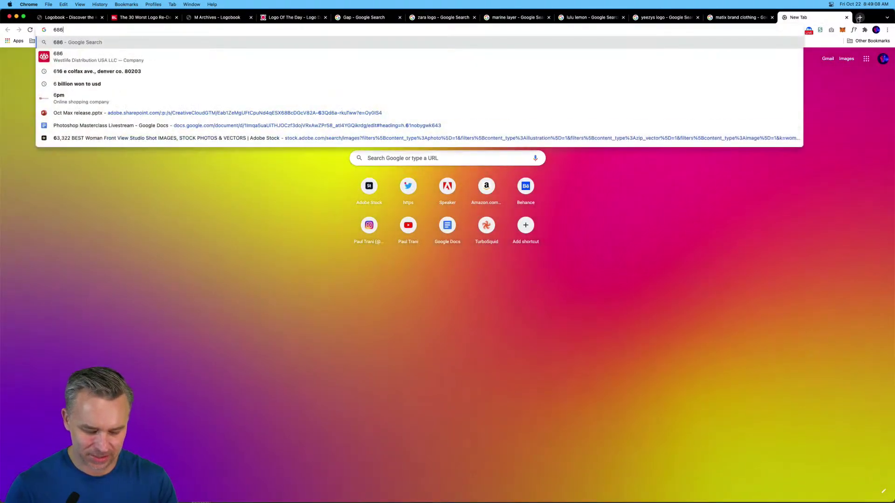
{"action": "type", "text": "brand"}
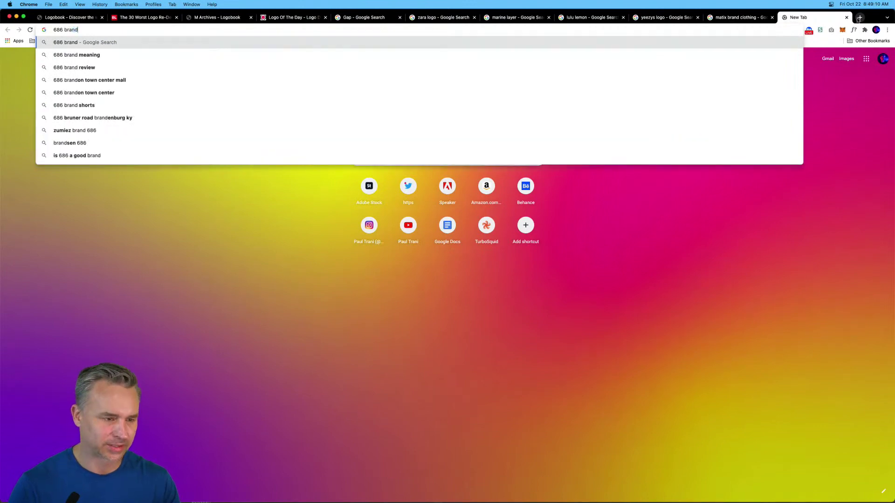
{"action": "type", "text": " logo"}
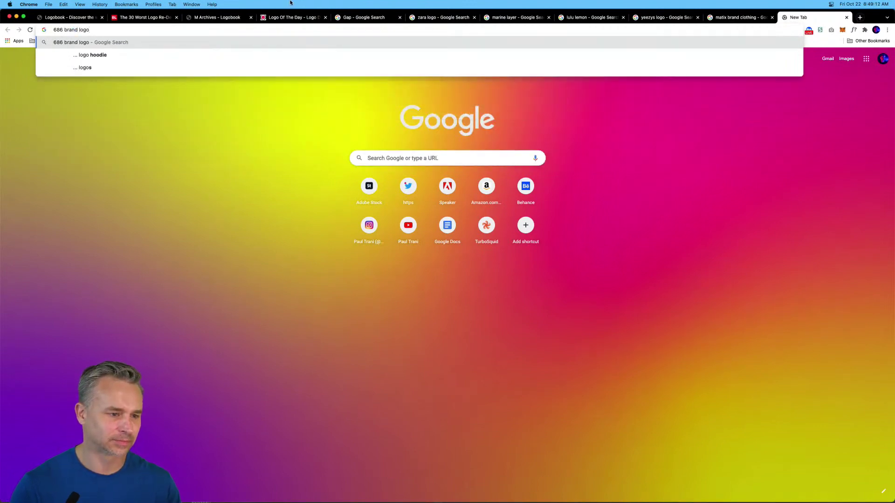
{"action": "key", "text": "Return"}
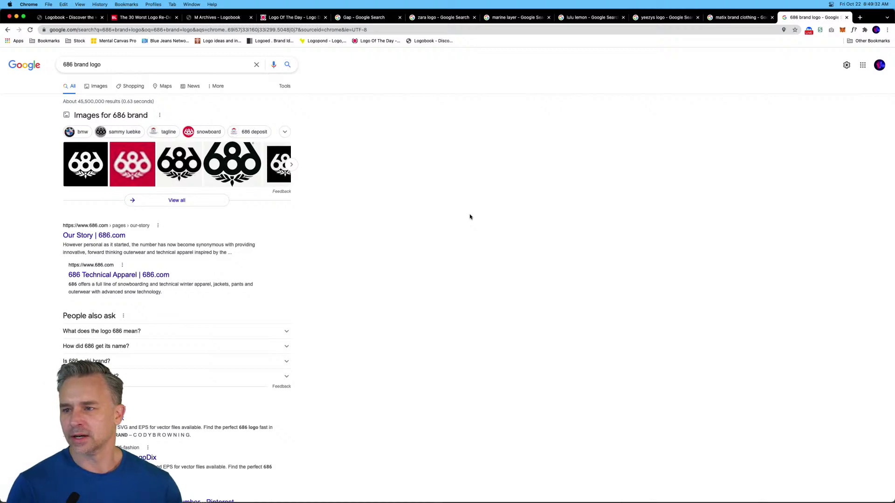
Step: Switch to Illustrator and draw a white square about 0.87 in wide with a 10 pt black stroke below the brand notes
{"action": "left_click", "coordinate": [15, 17]}
{"action": "left_click", "coordinate": [282, 292]}
{"action": "left_click_drag", "start_coordinate": [230, 263], "coordinate": [216, 222]}
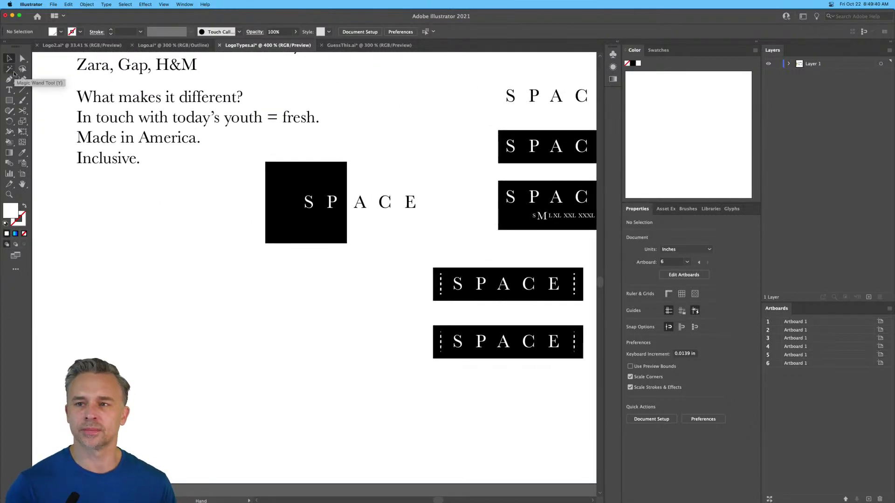
{"action": "left_click", "coordinate": [9, 100]}
{"action": "left_click_drag", "start_coordinate": [118, 236], "coordinate": [256, 387]}
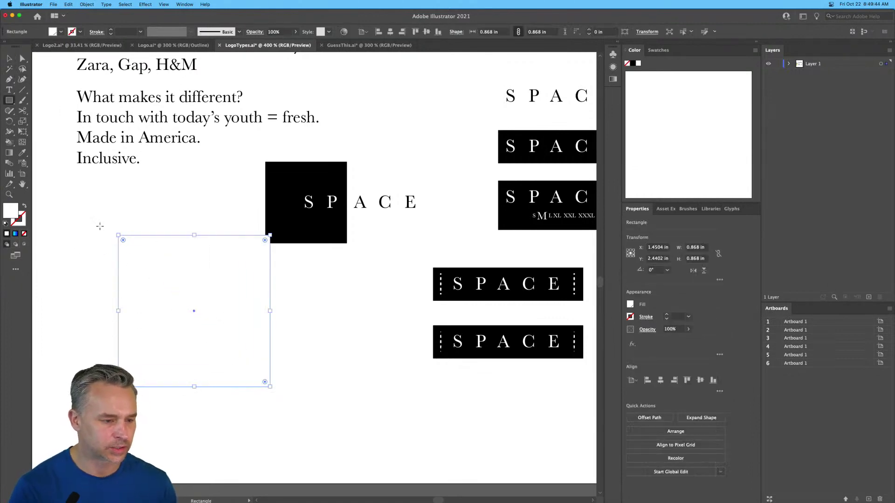
{"action": "left_click", "coordinate": [6, 224]}
{"action": "key", "text": "v"}
Step: Draw a circle about 0.29 in wide with the same white fill and 10 pt black stroke inside the square frame
{"action": "left_click", "coordinate": [9, 100]}
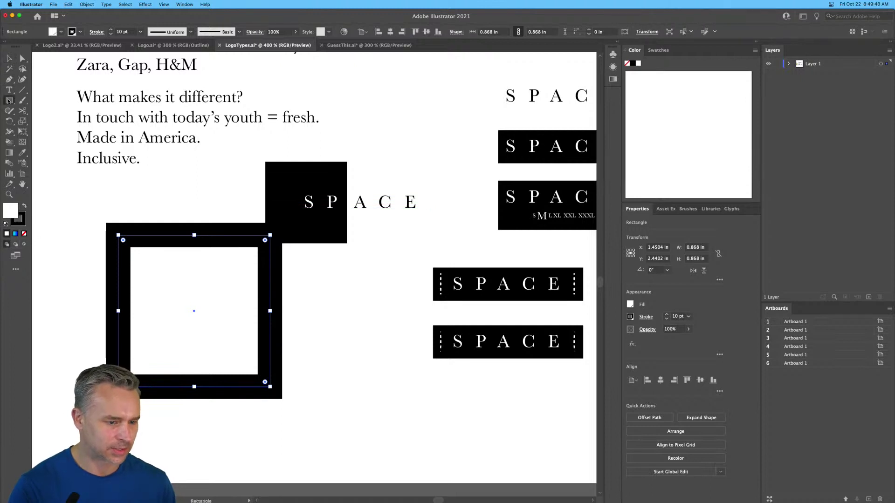
{"action": "left_click", "coordinate": [17, 100]}
{"action": "left_click", "coordinate": [51, 121]}
{"action": "left_click_drag", "start_coordinate": [161, 275], "coordinate": [206, 325]}
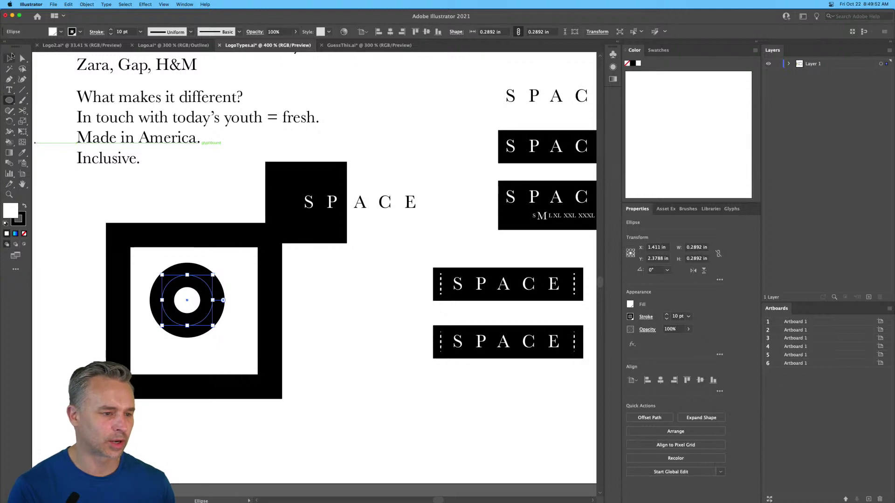
Step: Move the circle out beside the square frame, stack a copy against it to form a figure eight, and deselect
{"action": "left_click", "coordinate": [8, 58]}
{"action": "scroll", "coordinate": [118, 243], "scroll_direction": "left", "scroll_amount": 10}
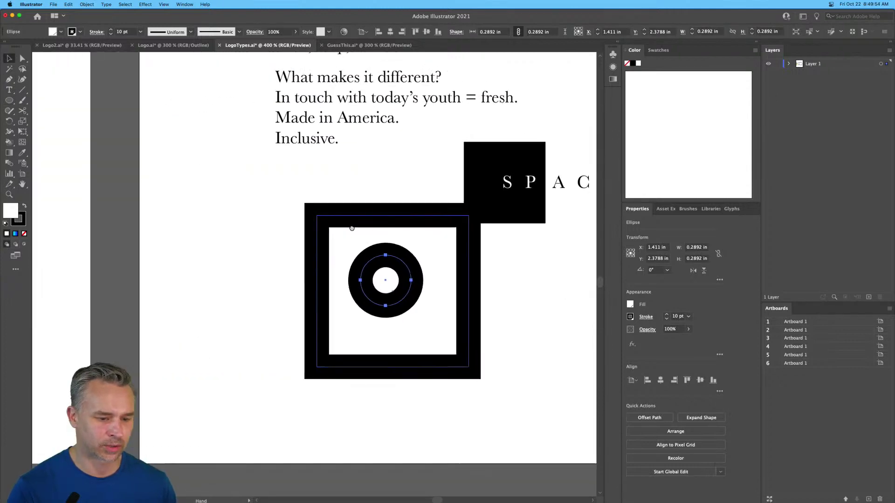
{"action": "left_click_drag", "start_coordinate": [398, 280], "coordinate": [238, 278]}
{"action": "left_click", "coordinate": [218, 177]}
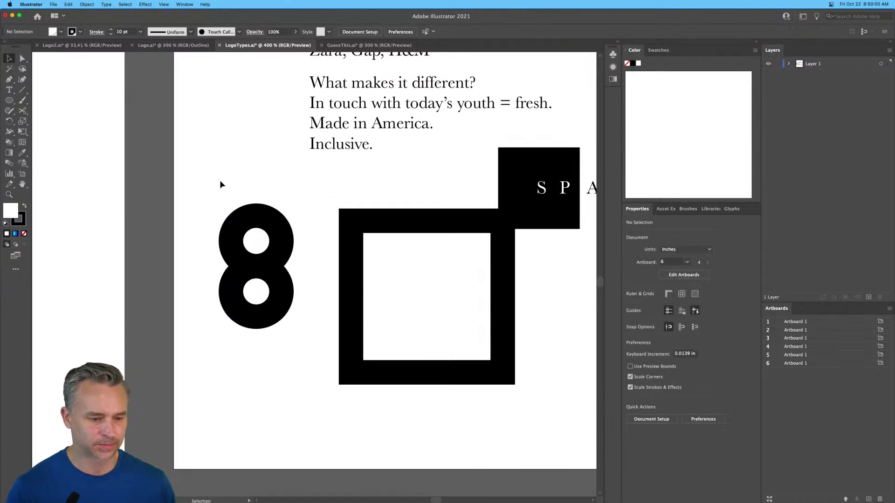
{"action": "key", "text": "super+equal"}
{"action": "left_click_drag", "start_coordinate": [223, 186], "coordinate": [316, 187]}
{"action": "left_click_drag", "start_coordinate": [159, 132], "coordinate": [309, 362]}
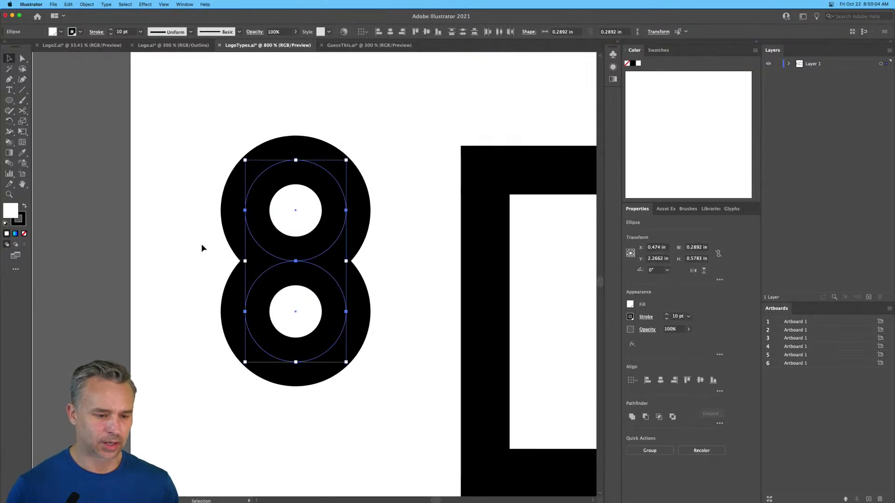
{"action": "left_click_drag", "start_coordinate": [208, 206], "coordinate": [329, 216]}
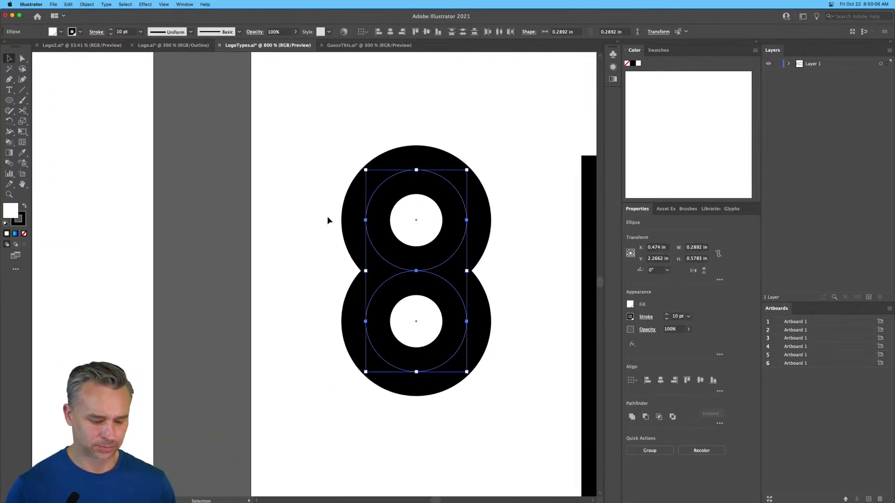
{"action": "key", "text": "a"}
{"action": "key", "text": "alt"}
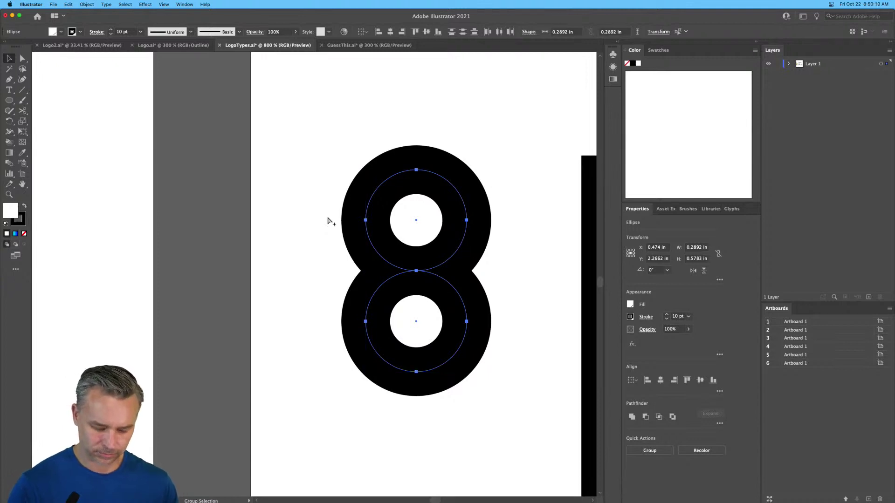
{"action": "key", "text": "v"}
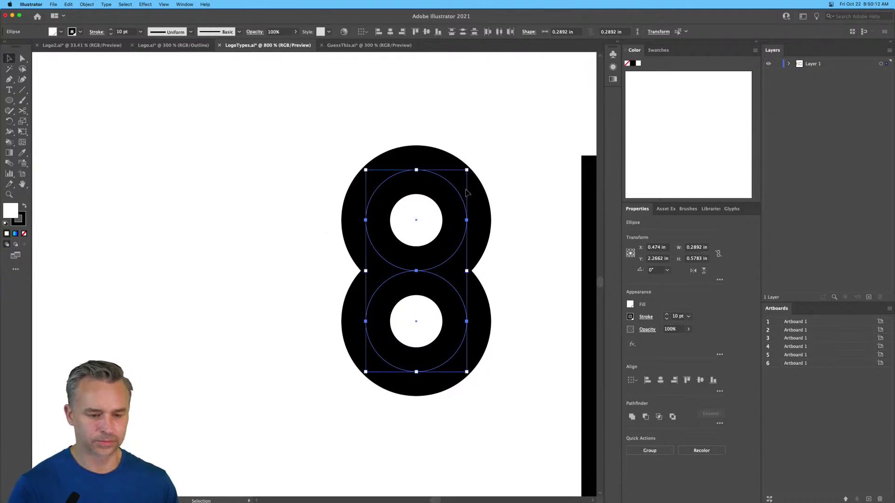
{"action": "key", "text": "a"}
{"action": "key", "text": "super+minus"}
{"action": "key", "text": "super+minus"}
{"action": "key", "text": "super+minus"}
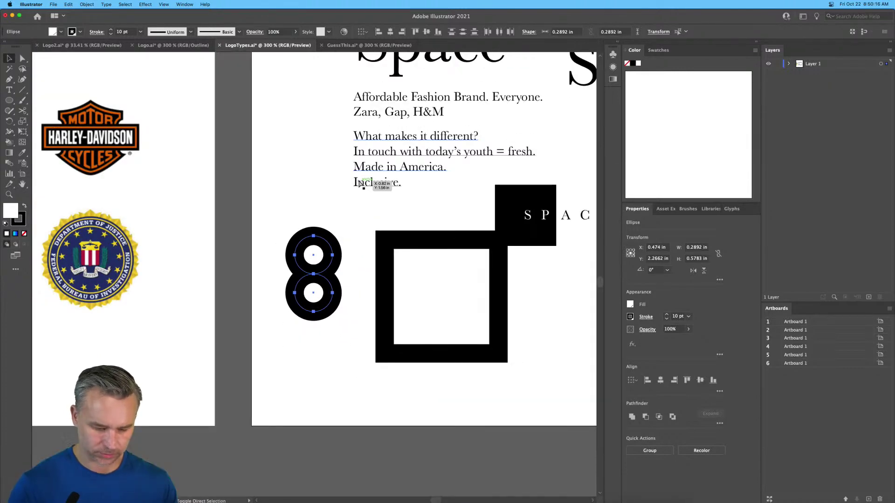
{"action": "key", "text": "super+0"}
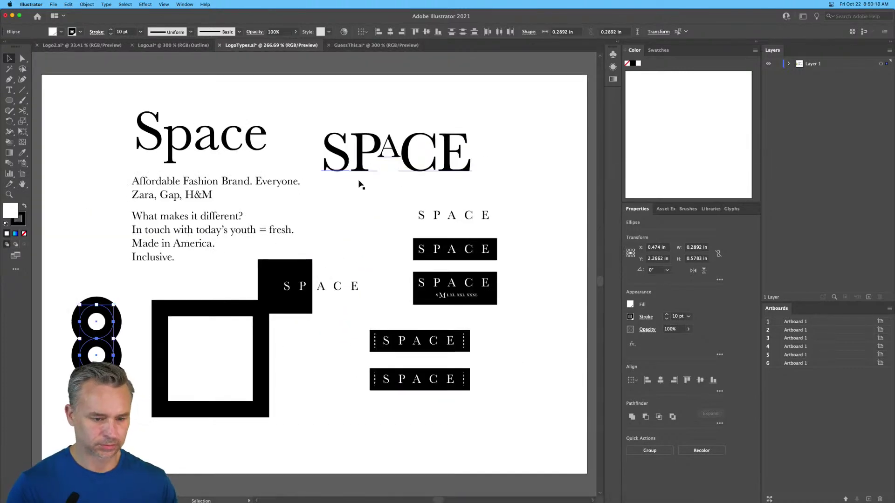
Step: Move the Space heading and its brand notes together toward the upper-left corner of the artboard
{"action": "left_click_drag", "start_coordinate": [97, 108], "coordinate": [203, 263]}
{"action": "left_click_drag", "start_coordinate": [186, 196], "coordinate": [103, 153]}
{"action": "left_click", "coordinate": [295, 271]}
{"action": "left_click", "coordinate": [166, 271]}
Step: Move the SPACE concepts and square frame up and to the right, and shift the figure eight closer to the frame
{"action": "left_click_drag", "start_coordinate": [237, 104], "coordinate": [541, 446]}
{"action": "left_click_drag", "start_coordinate": [296, 273], "coordinate": [364, 235]}
{"action": "left_click_drag", "start_coordinate": [51, 274], "coordinate": [156, 411]}
{"action": "left_click_drag", "start_coordinate": [87, 307], "coordinate": [143, 280]}
Step: Duplicate the figure eight directly to its left and select all four circles
{"action": "left_click_drag", "start_coordinate": [482, 170], "coordinate": [220, 3]}
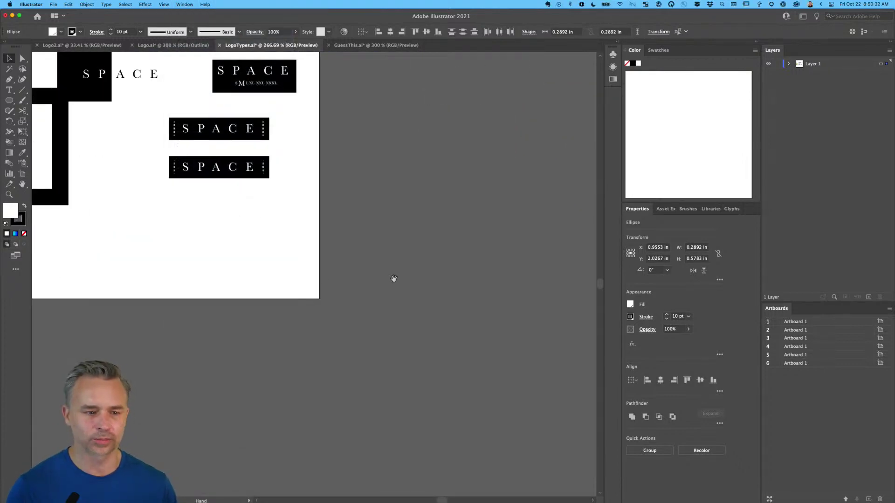
{"action": "left_click_drag", "start_coordinate": [128, 234], "coordinate": [565, 401]}
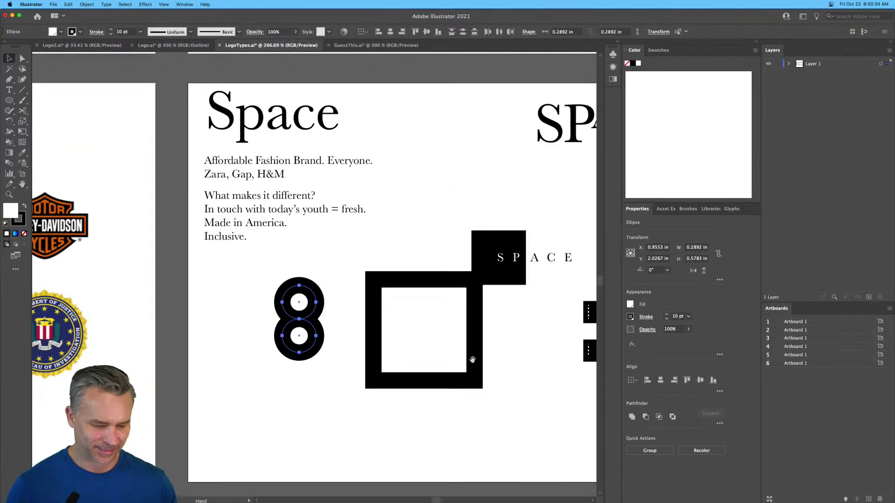
{"action": "left_click_drag", "start_coordinate": [472, 360], "coordinate": [480, 309]}
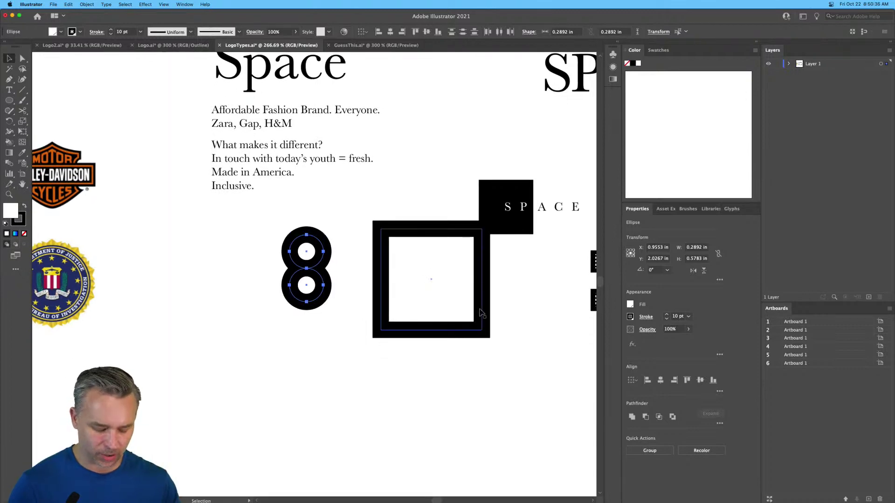
{"action": "key", "text": "super+equal"}
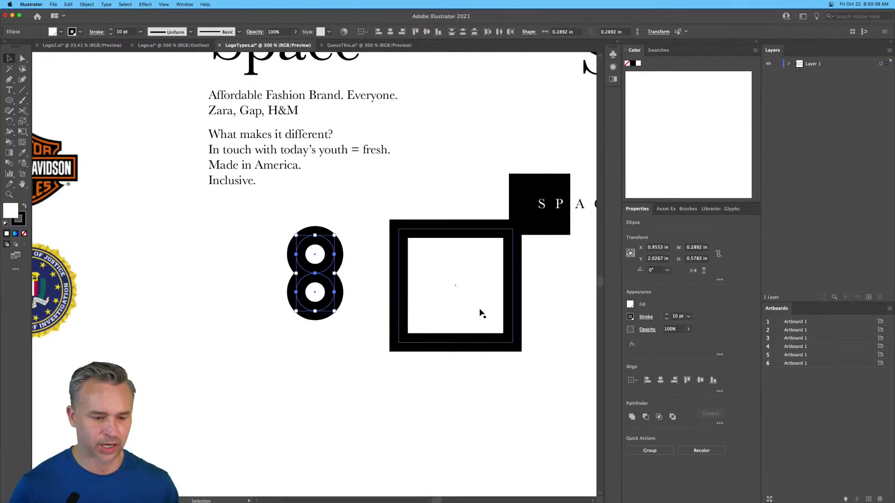
{"action": "key", "text": "super+equal"}
{"action": "key", "text": "super+equal"}
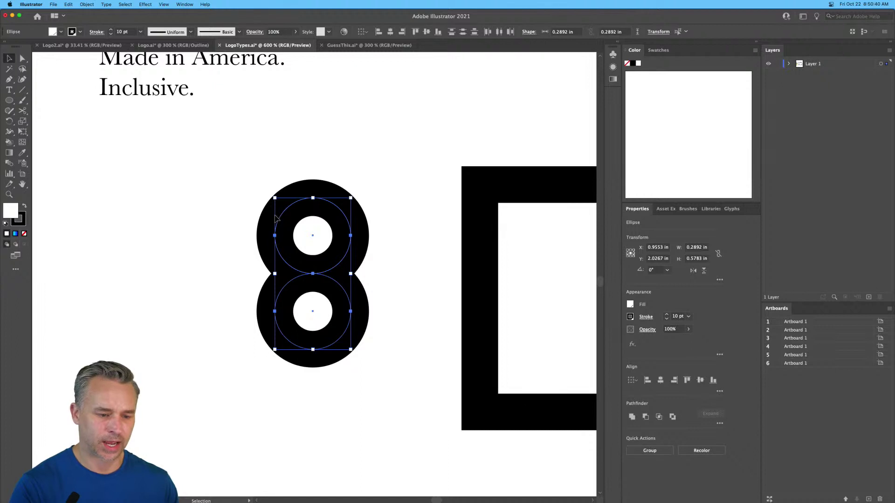
{"action": "left_click_drag", "start_coordinate": [287, 225], "coordinate": [163, 228]}
{"action": "left_click_drag", "start_coordinate": [134, 157], "coordinate": [361, 385]}
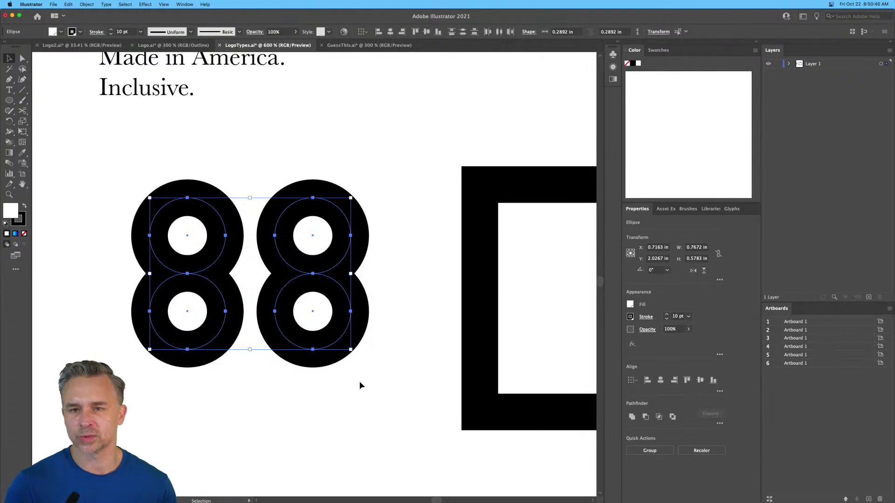
Step: Remove the fill from the four selected circles, reduce their stroke to 5 pt, and deselect
{"action": "left_click", "coordinate": [24, 234]}
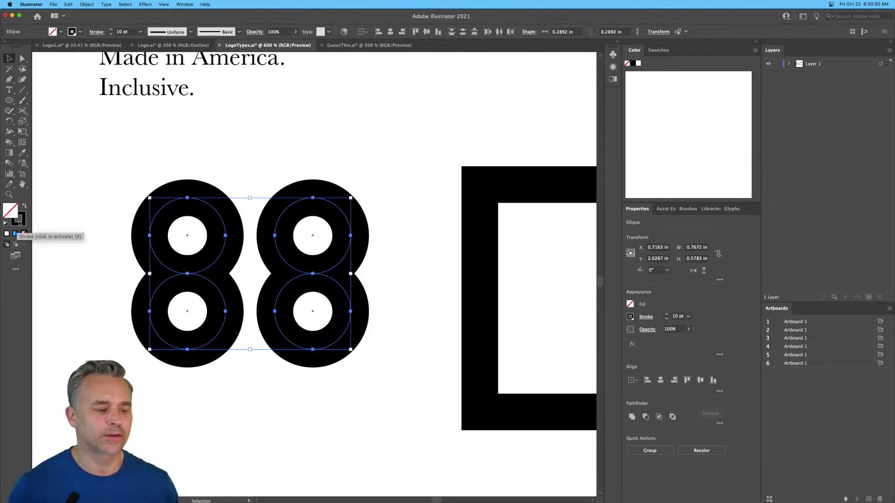
{"action": "left_click", "coordinate": [20, 223]}
{"action": "left_click", "coordinate": [112, 34]}
{"action": "left_click", "coordinate": [112, 34]}
{"action": "left_click", "coordinate": [111, 35]}
{"action": "left_click", "coordinate": [111, 34]}
{"action": "left_click", "coordinate": [111, 35]}
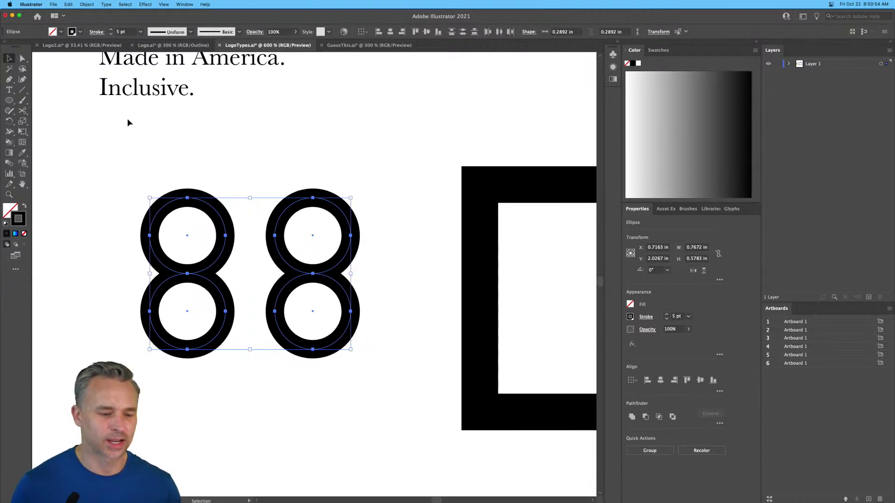
{"action": "left_click_drag", "start_coordinate": [174, 145], "coordinate": [276, 148]}
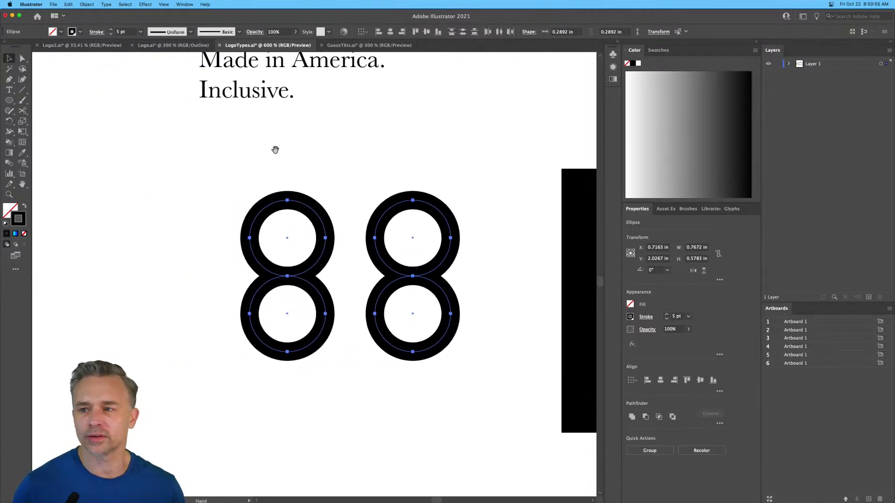
{"action": "left_click", "coordinate": [355, 160]}
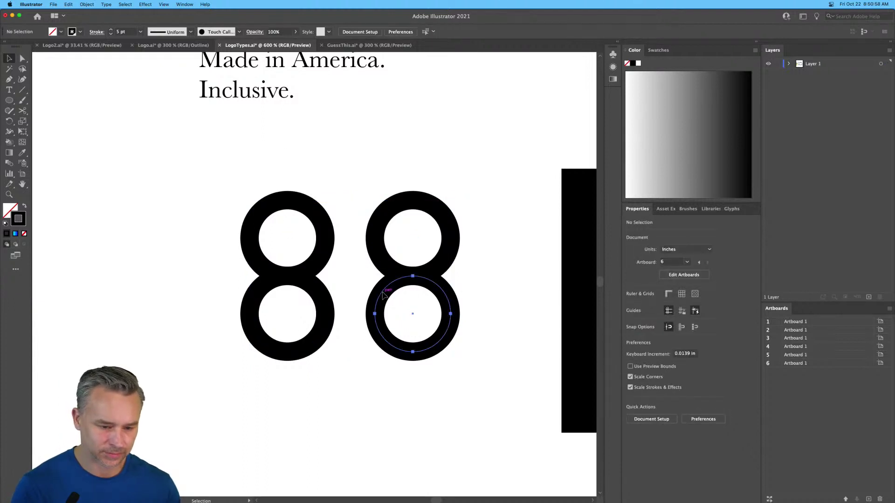
Step: Move the lower circle of the right-hand figure eight straight up so it overlaps the upper circle
{"action": "left_click", "coordinate": [383, 297]}
{"action": "left_click", "coordinate": [385, 271]}
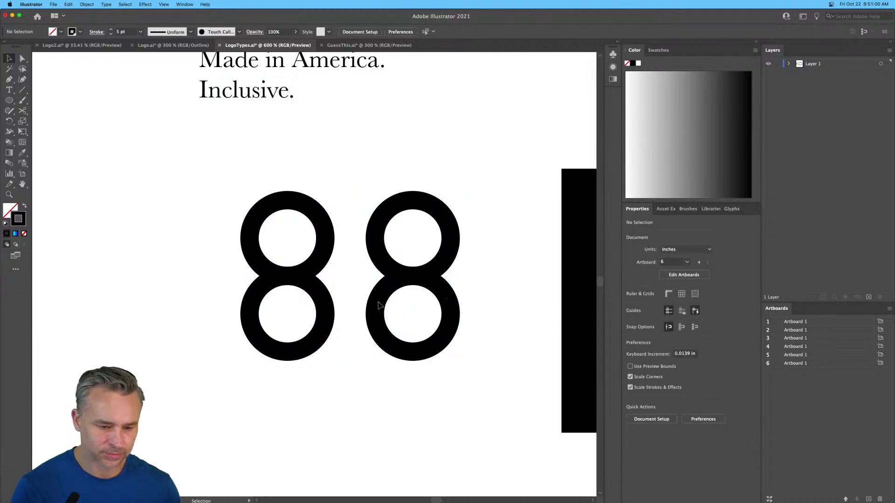
{"action": "left_click_drag", "start_coordinate": [378, 304], "coordinate": [378, 284]}
Step: Cut the overlapping circles with Scissors: the upper one on its right side, the lower one on its left, and both where they cross
{"action": "left_click", "coordinate": [397, 211]}
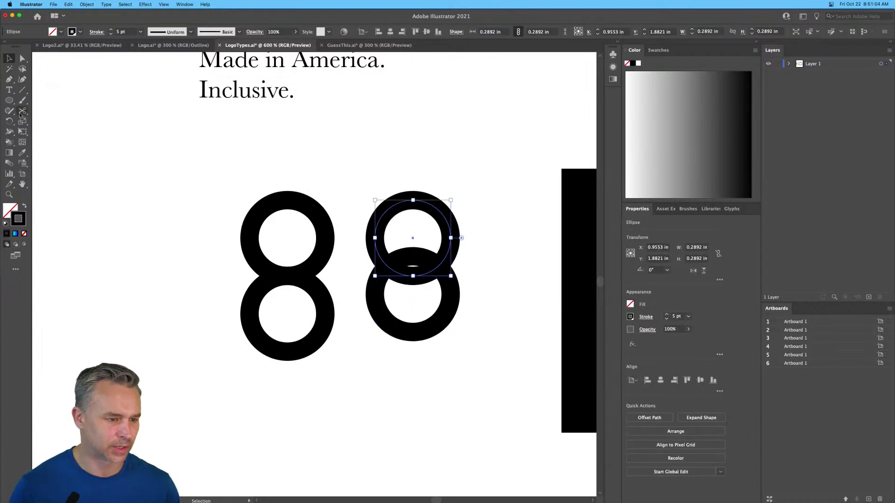
{"action": "left_click", "coordinate": [21, 111]}
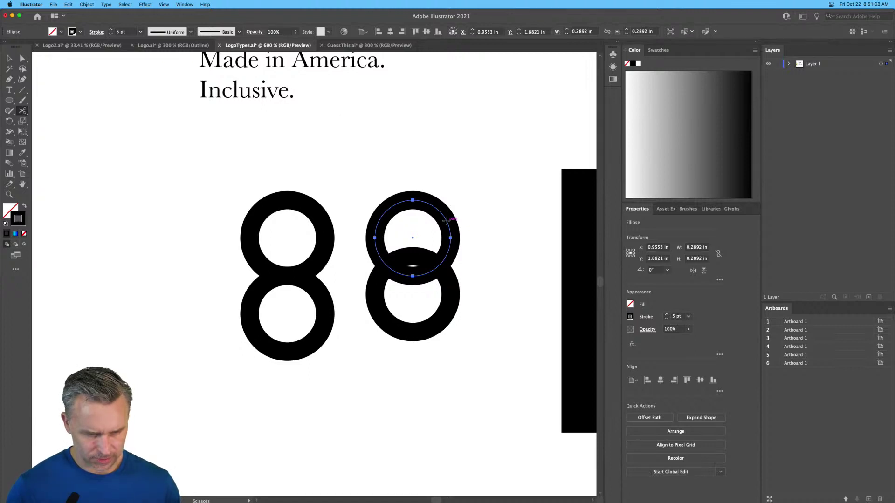
{"action": "left_click", "coordinate": [446, 219]}
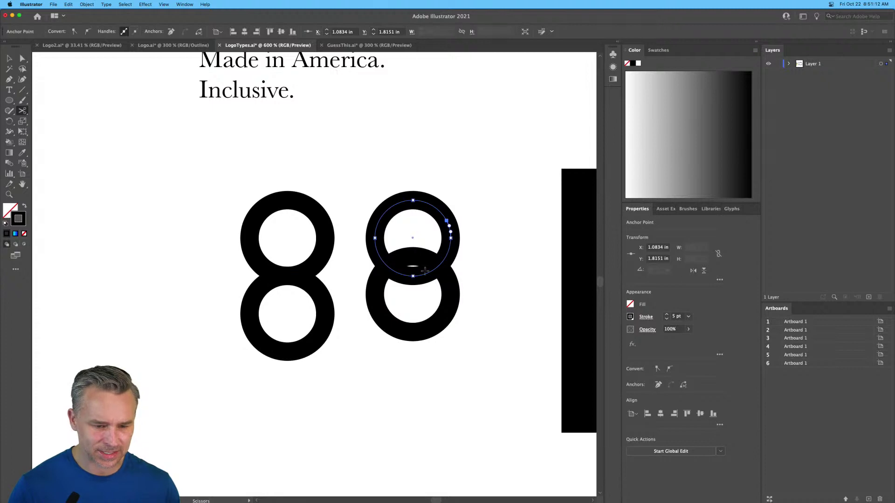
{"action": "left_click", "coordinate": [438, 265]}
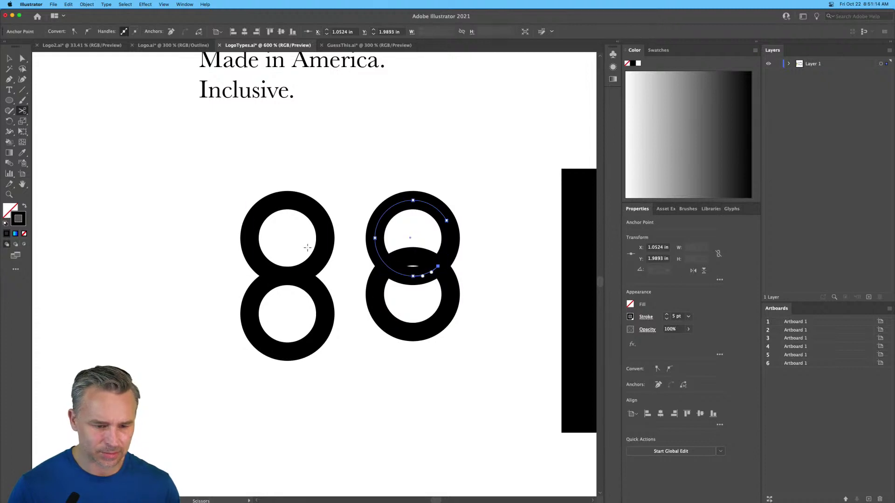
{"action": "key", "text": "v"}
{"action": "key", "text": "super+a"}
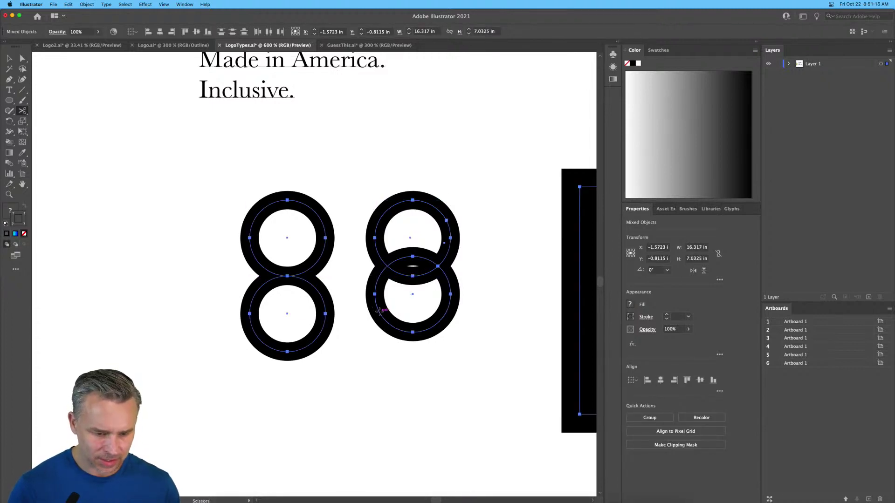
{"action": "left_click", "coordinate": [380, 311]}
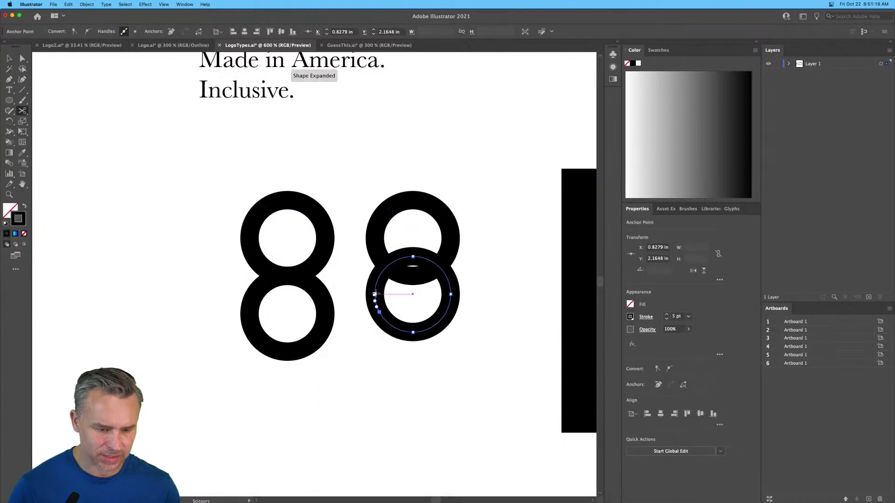
{"action": "left_click", "coordinate": [386, 265]}
Step: Delete the lower circle's left arc and the upper circle's right arc to leave an S shape
{"action": "key", "text": "a"}
{"action": "left_click", "coordinate": [345, 289]}
{"action": "left_click", "coordinate": [371, 291]}
{"action": "key", "text": "Delete"}
{"action": "left_click", "coordinate": [450, 250]}
{"action": "key", "text": "Delete"}
{"action": "left_click", "coordinate": [519, 292]}
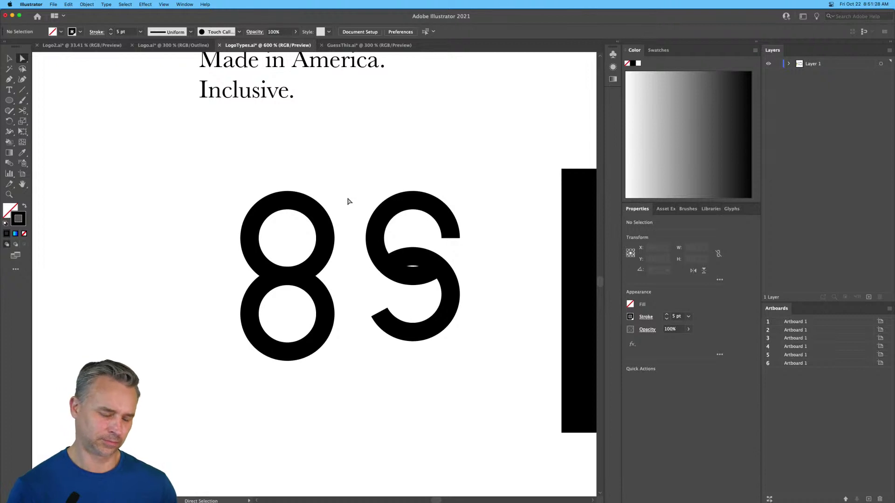
Step: Draw a vertical line about 0.36 in long and move it onto the left-hand figure eight as a letter stem
{"action": "left_click", "coordinate": [8, 101]}
{"action": "left_click", "coordinate": [22, 91]}
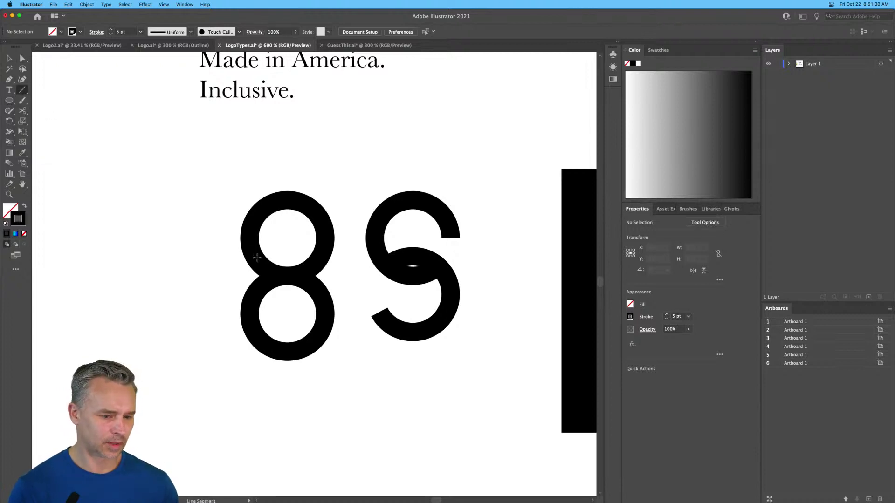
{"action": "left_click_drag", "start_coordinate": [224, 218], "coordinate": [224, 311]}
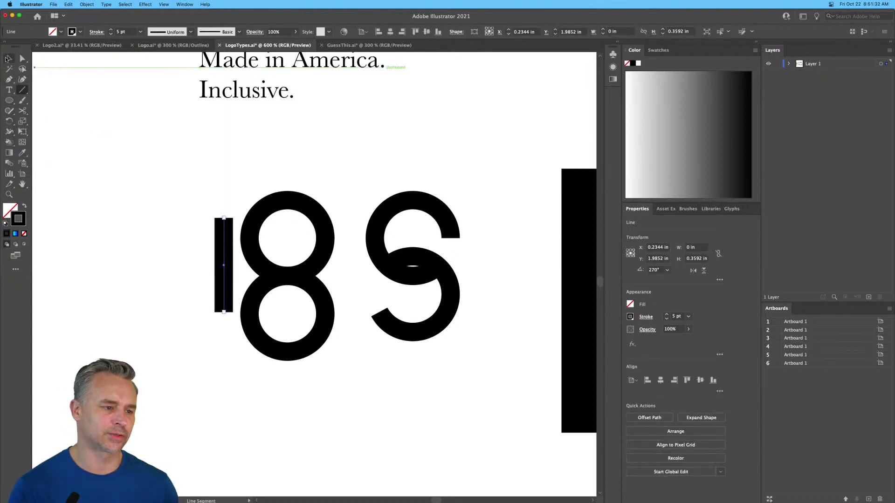
{"action": "left_click", "coordinate": [8, 58]}
{"action": "scroll", "coordinate": [316, 167], "scroll_direction": "right", "scroll_amount": 5}
{"action": "scroll", "coordinate": [315, 168], "scroll_direction": "up", "scroll_amount": 2}
{"action": "left_click_drag", "start_coordinate": [180, 252], "coordinate": [234, 263]}
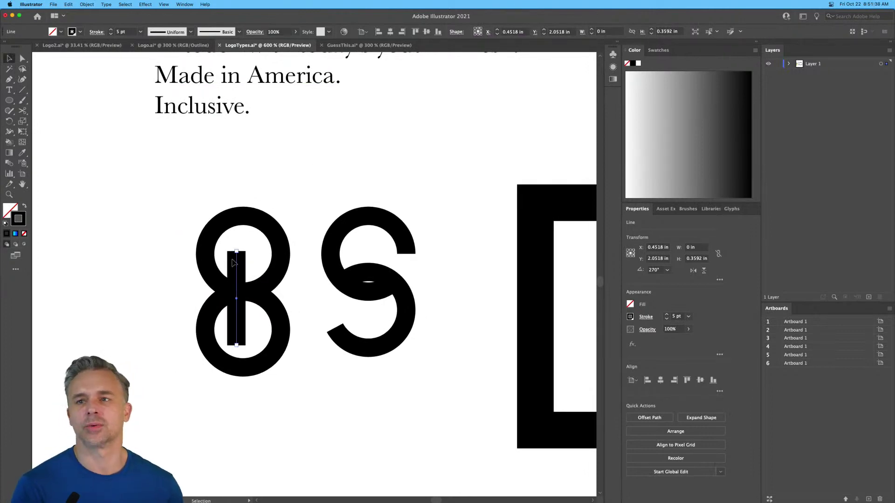
{"action": "left_click", "coordinate": [189, 210]}
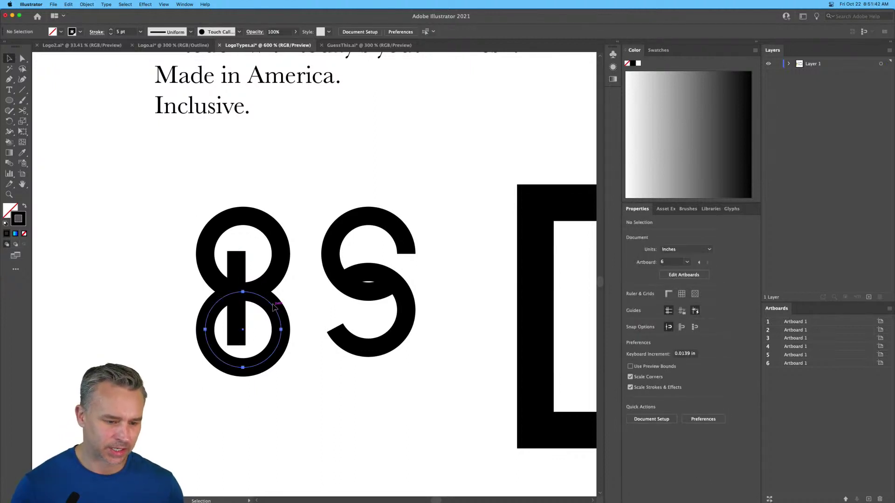
Step: Place a copy of the figure eight farther left and delete the original's lower circle to leave a P shape
{"action": "left_click_drag", "start_coordinate": [309, 265], "coordinate": [105, 317]}
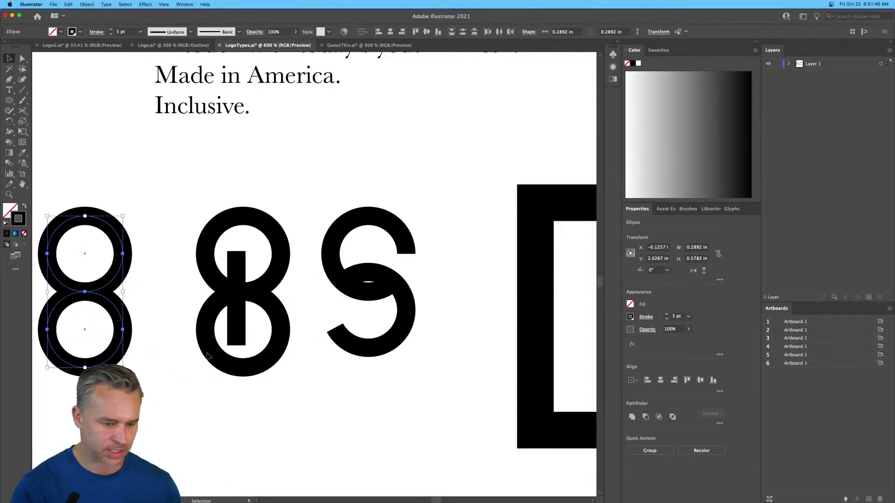
{"action": "left_click", "coordinate": [207, 348]}
{"action": "key", "text": "Delete"}
Step: Move the P's circle and stem horizontally to the right side of the S so the letters touch
{"action": "left_click_drag", "start_coordinate": [188, 195], "coordinate": [285, 369]}
{"action": "left_click_drag", "start_coordinate": [242, 287], "coordinate": [456, 286]}
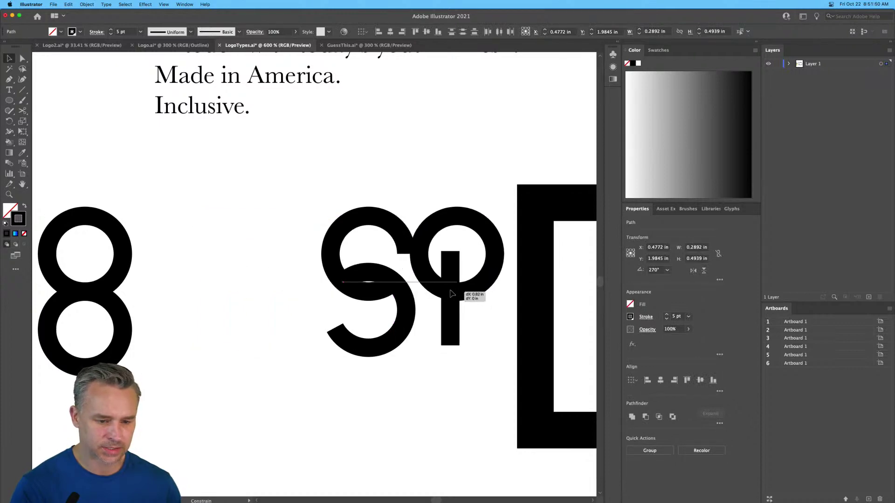
{"action": "left_click", "coordinate": [253, 175]}
Step: Shift the joined S and P to the left, and lower the P's stem to align with the bottom of the S
{"action": "left_click_drag", "start_coordinate": [270, 189], "coordinate": [489, 406]}
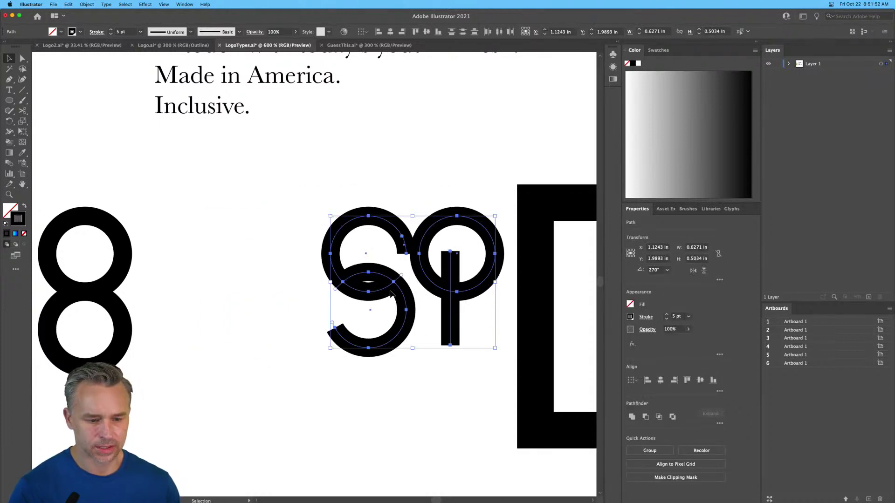
{"action": "left_click_drag", "start_coordinate": [386, 290], "coordinate": [281, 291]}
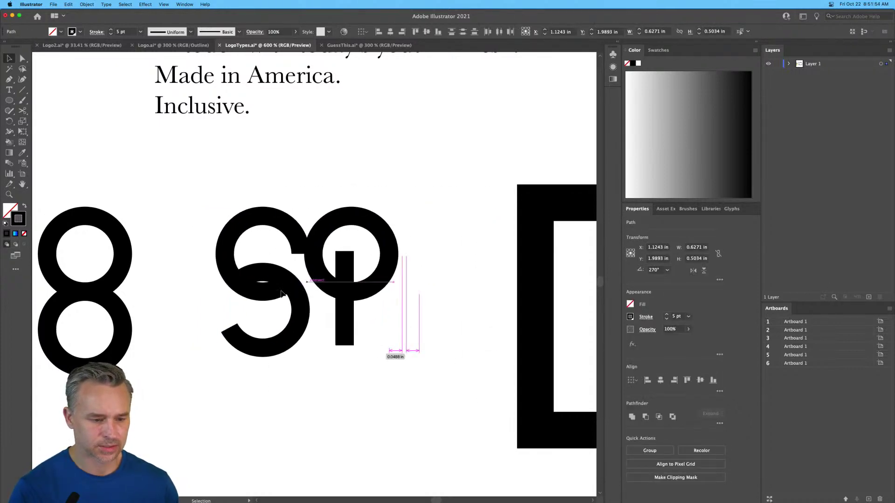
{"action": "left_click", "coordinate": [345, 396]}
{"action": "mouse_move", "coordinate": [344, 316]}
{"action": "left_mouse_down"}
{"action": "mouse_move", "coordinate": [268, 329]}
{"action": "mouse_move", "coordinate": [356, 329]}
{"action": "mouse_move", "coordinate": [336, 326]}
{"action": "left_mouse_up"}
{"action": "left_click", "coordinate": [294, 182]}
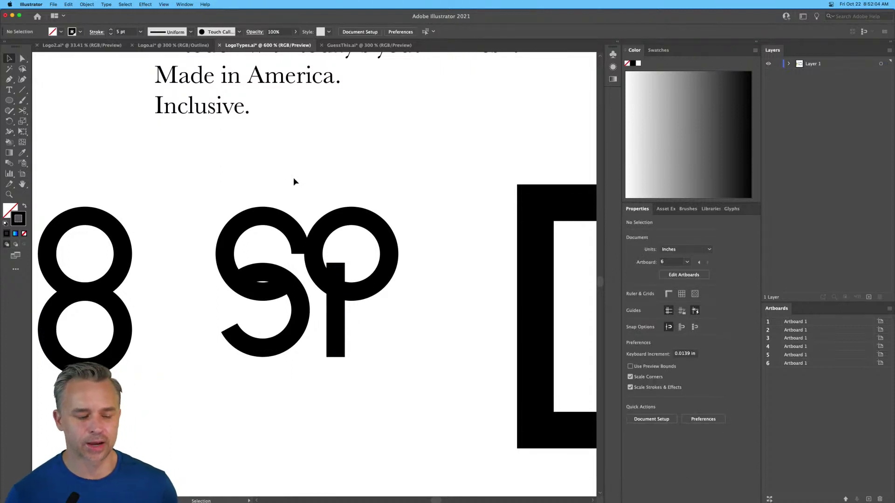
Step: Draw a circle about 1.06 in across around the SP letters, center it on them, and deselect
{"action": "left_click", "coordinate": [10, 101]}
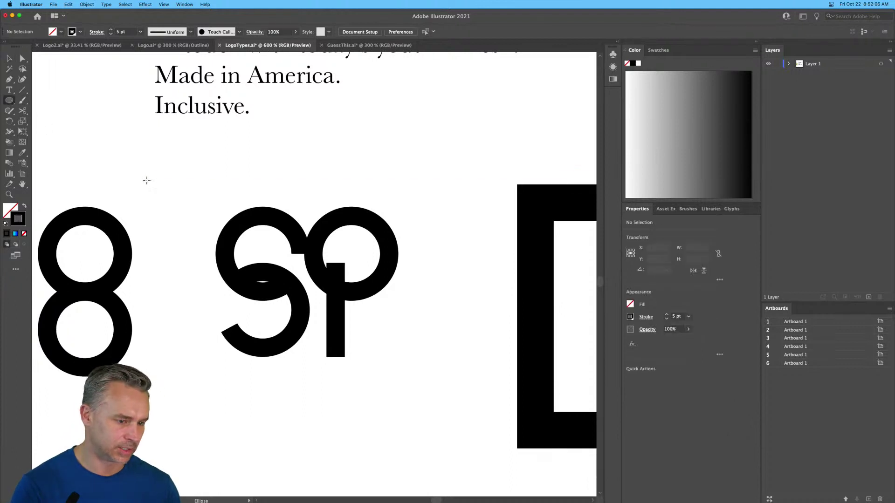
{"action": "left_click_drag", "start_coordinate": [168, 164], "coordinate": [415, 386]}
{"action": "left_click_drag", "start_coordinate": [429, 395], "coordinate": [446, 420]}
{"action": "left_click", "coordinate": [7, 58]}
{"action": "left_click_drag", "start_coordinate": [231, 188], "coordinate": [224, 168]}
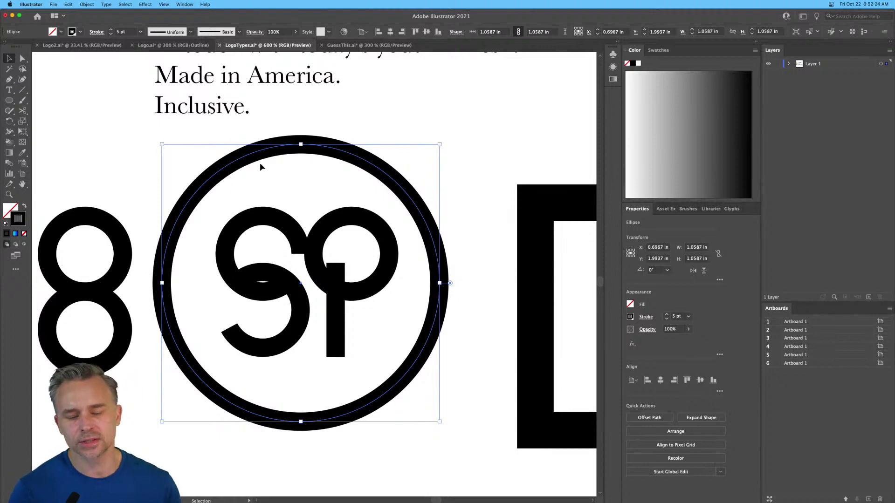
{"action": "left_click", "coordinate": [399, 127]}
Step: Duplicate the circled SP monogram directly below the original
{"action": "key", "text": "super+minus"}
{"action": "key", "text": "super+minus"}
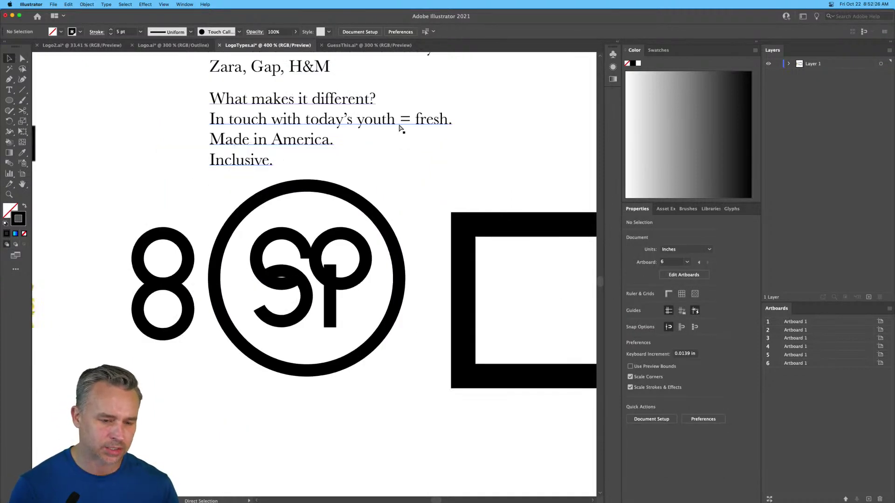
{"action": "scroll", "coordinate": [255, 368], "scroll_direction": "down", "scroll_amount": 3}
{"action": "left_click_drag", "start_coordinate": [361, 345], "coordinate": [269, 287]}
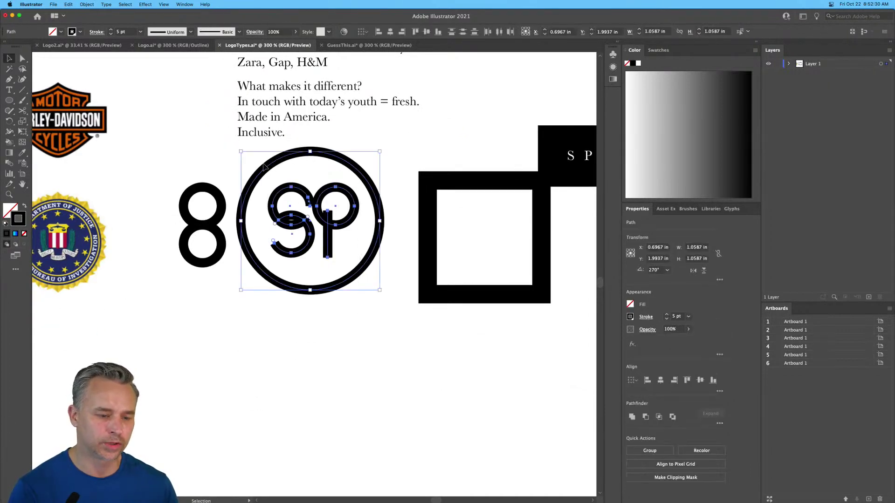
{"action": "left_click_drag", "start_coordinate": [267, 166], "coordinate": [267, 329]}
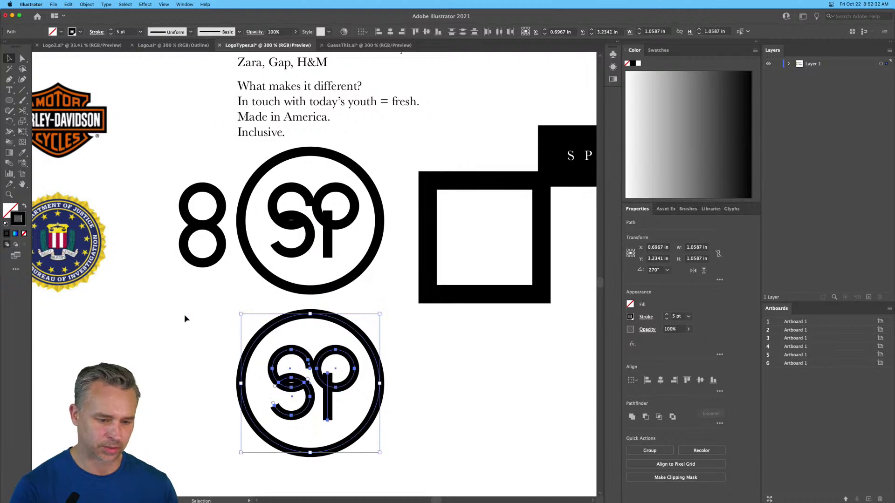
{"action": "left_click", "coordinate": [184, 315]}
Step: Delete the outer circle of the lower monogram copy and nudge its P stem slightly to the right
{"action": "key", "text": "super+equal"}
{"action": "left_click_drag", "start_coordinate": [184, 316], "coordinate": [180, 183]}
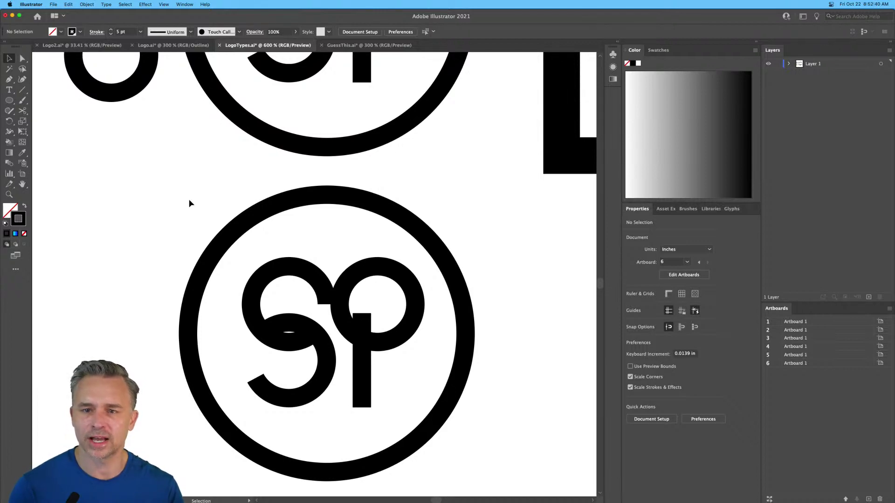
{"action": "left_click", "coordinate": [269, 210]}
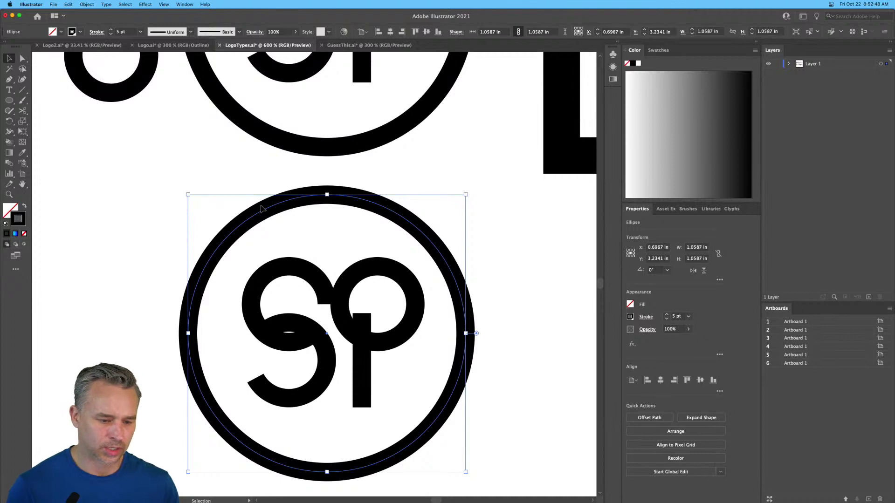
{"action": "key", "text": "Delete"}
{"action": "mouse_move", "coordinate": [354, 380]}
{"action": "left_mouse_down"}
{"action": "mouse_move", "coordinate": [377, 378]}
{"action": "mouse_move", "coordinate": [367, 380]}
{"action": "left_mouse_up"}
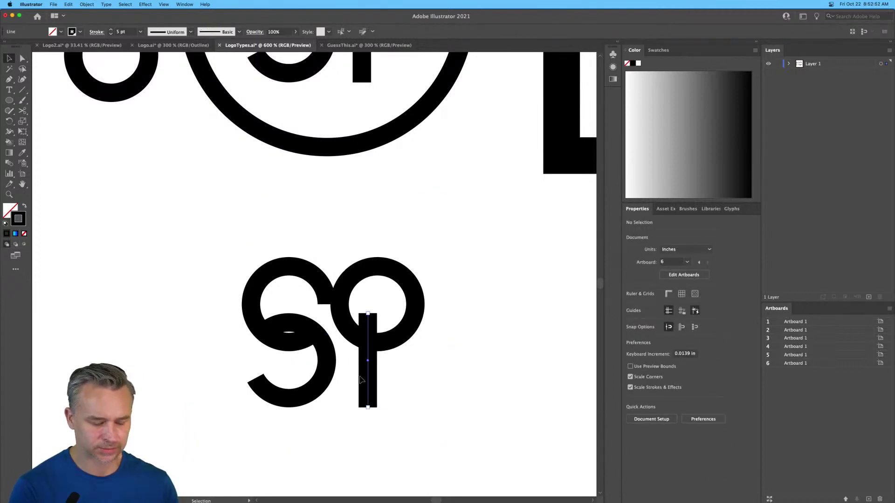
{"action": "left_click", "coordinate": [200, 247]}
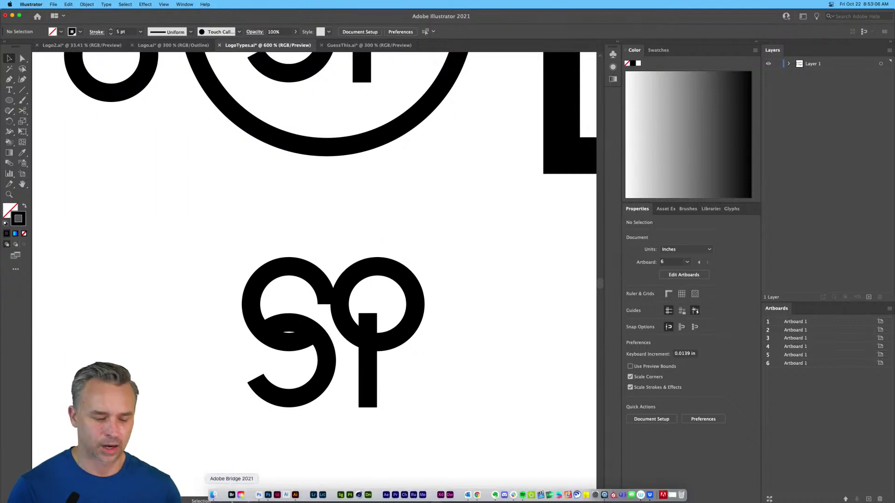
Step: Switch to Finder and open SacredGeometry.ai from the Sacred Geometry folder in Streaming Projects with Illustrator
{"action": "left_click", "coordinate": [213, 496]}
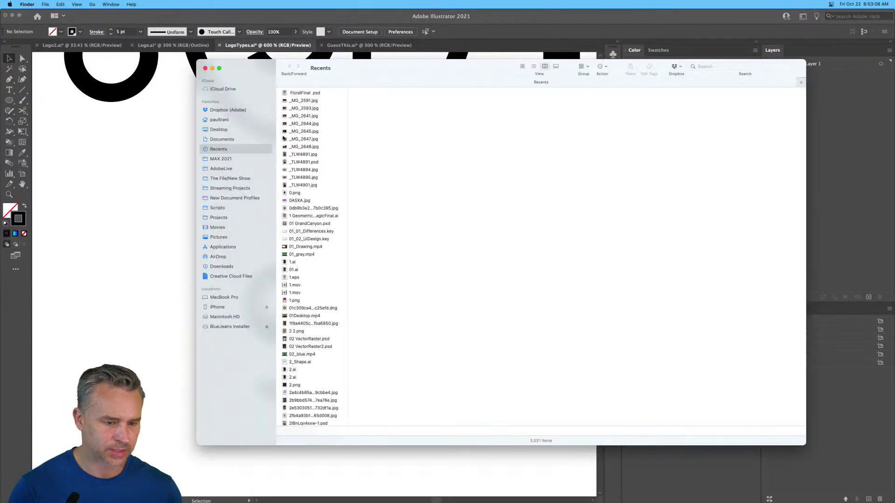
{"action": "left_click", "coordinate": [219, 189]}
{"action": "left_click", "coordinate": [293, 209]}
{"action": "key", "text": "Right"}
{"action": "left_click", "coordinate": [296, 270]}
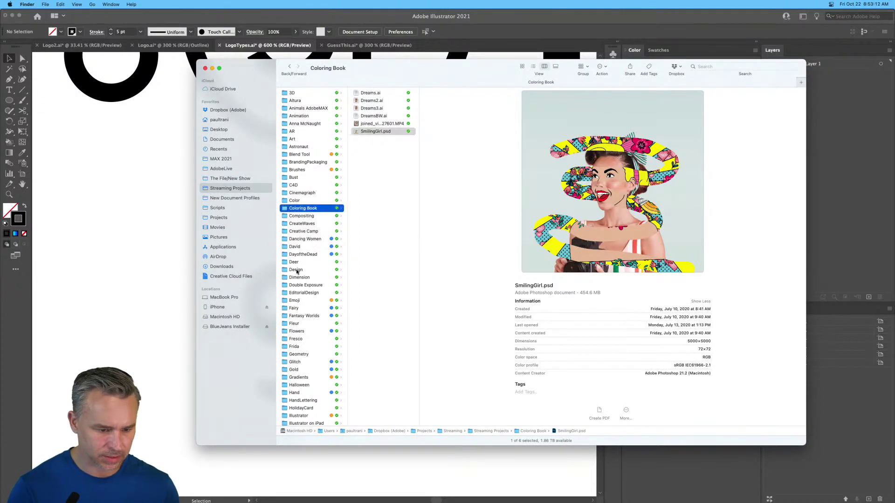
{"action": "scroll", "coordinate": [297, 270], "scroll_direction": "down", "scroll_amount": 10}
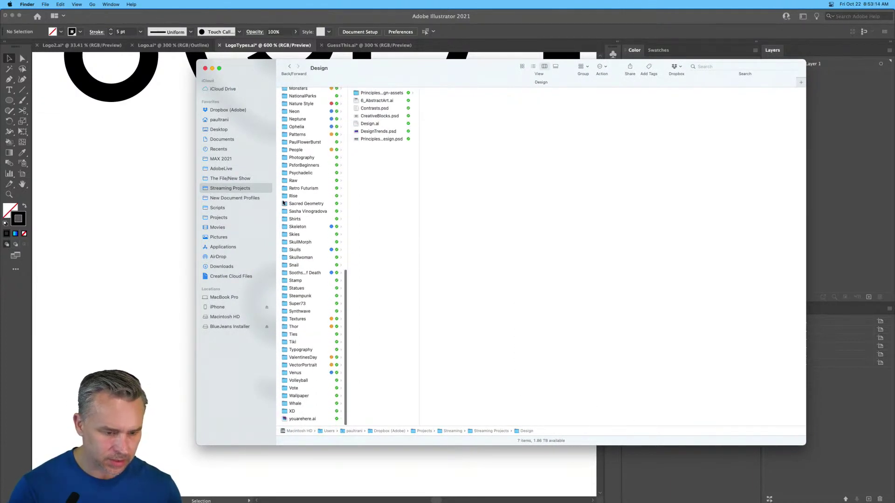
{"action": "left_click", "coordinate": [283, 203]}
{"action": "double_click", "coordinate": [361, 100]}
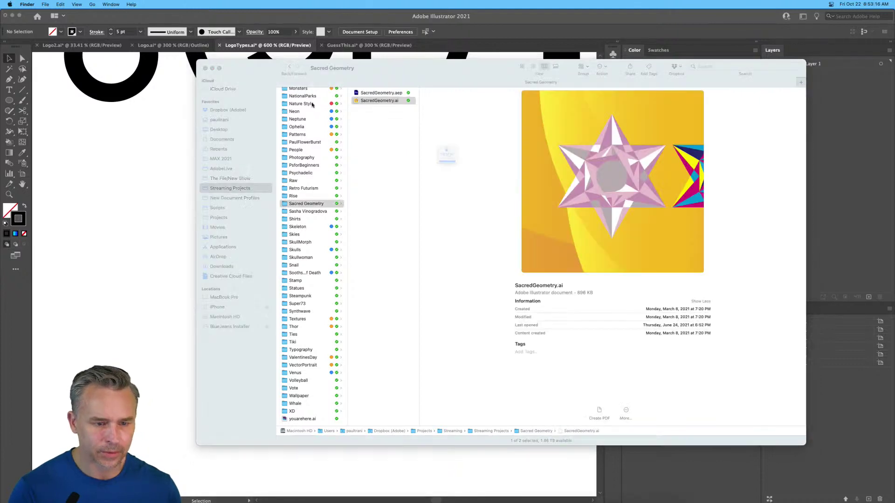
{"action": "left_click", "coordinate": [446, 188]}
{"action": "left_click_drag", "start_coordinate": [355, 101], "coordinate": [295, 496]}
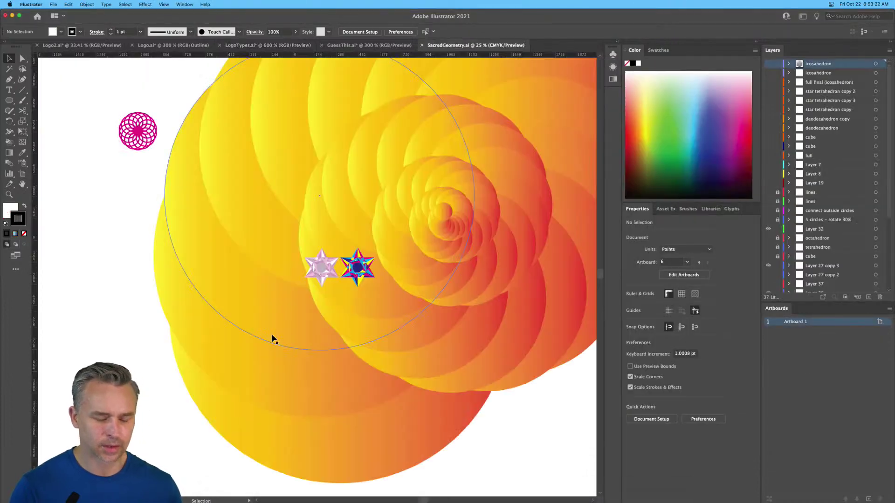
Step: Hide Layer 32, Layer 27 copy 3, Layer 36 and the Metatron's Cube copies, leaving only the Metatron's Cube layer shown and active
{"action": "scroll", "coordinate": [824, 228], "scroll_direction": "down", "scroll_amount": 5}
{"action": "left_click", "coordinate": [767, 124]}
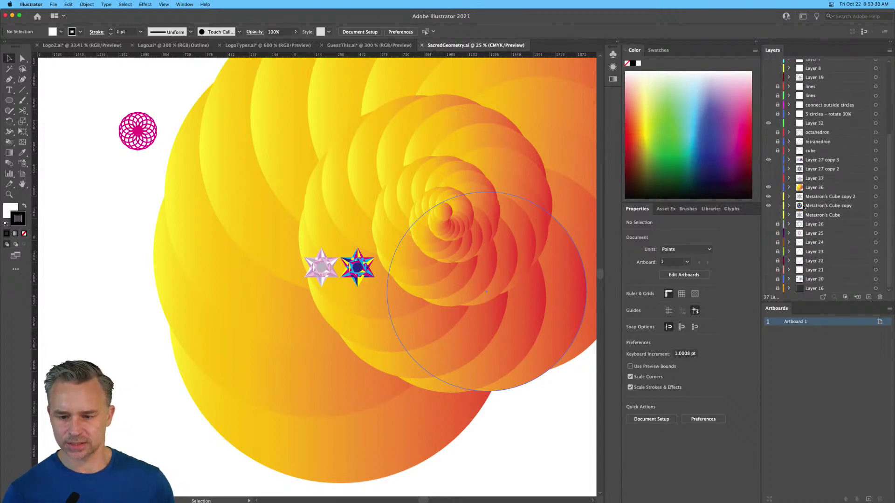
{"action": "left_click", "coordinate": [769, 195]}
{"action": "left_click", "coordinate": [768, 206]}
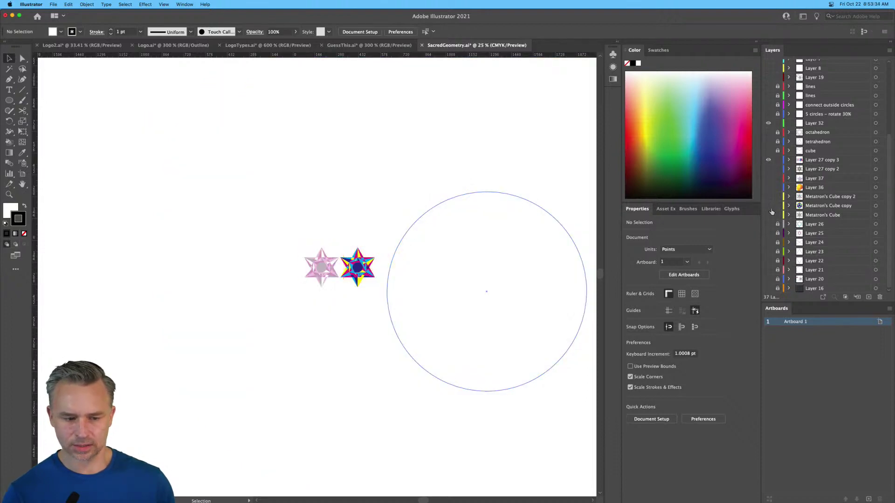
{"action": "left_click", "coordinate": [769, 215]}
{"action": "left_click", "coordinate": [768, 215]}
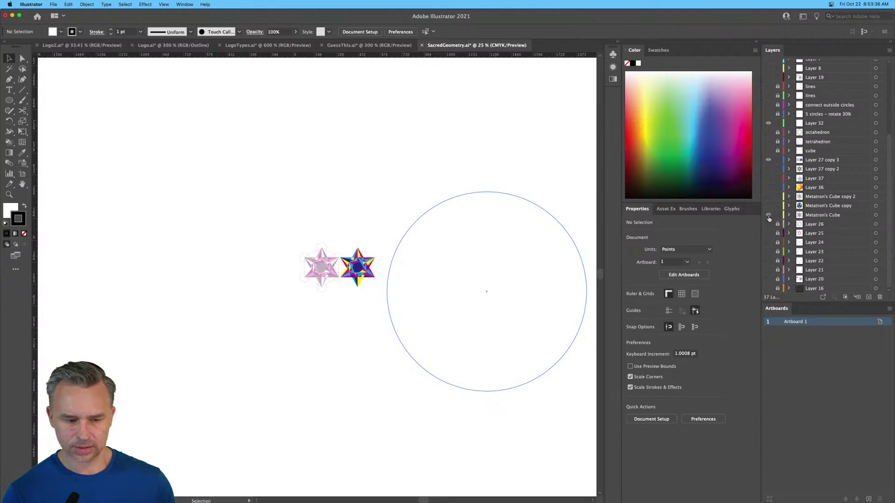
{"action": "left_click", "coordinate": [812, 217]}
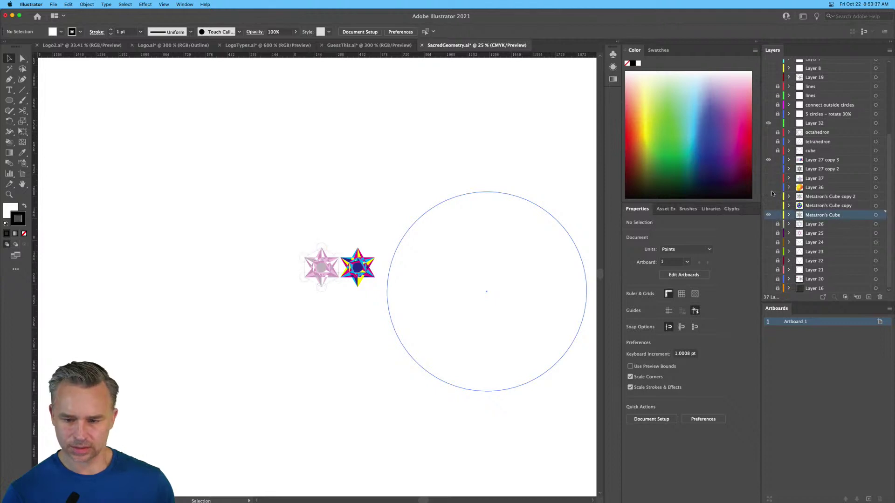
{"action": "left_click", "coordinate": [768, 161]}
Step: Select all the line artwork of the Metatron's Cube figure with the Selection tool
{"action": "key", "text": "super+0"}
{"action": "key", "text": "super+="}
{"action": "left_click_drag", "start_coordinate": [231, 254], "coordinate": [180, 297]}
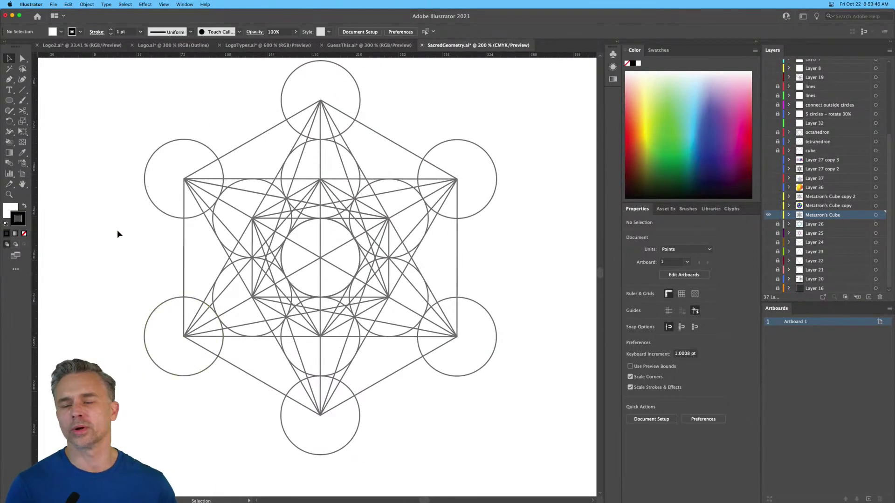
{"action": "left_click_drag", "start_coordinate": [116, 193], "coordinate": [144, 219]}
{"action": "left_click_drag", "start_coordinate": [129, 86], "coordinate": [551, 479]}
{"action": "key", "text": "v"}
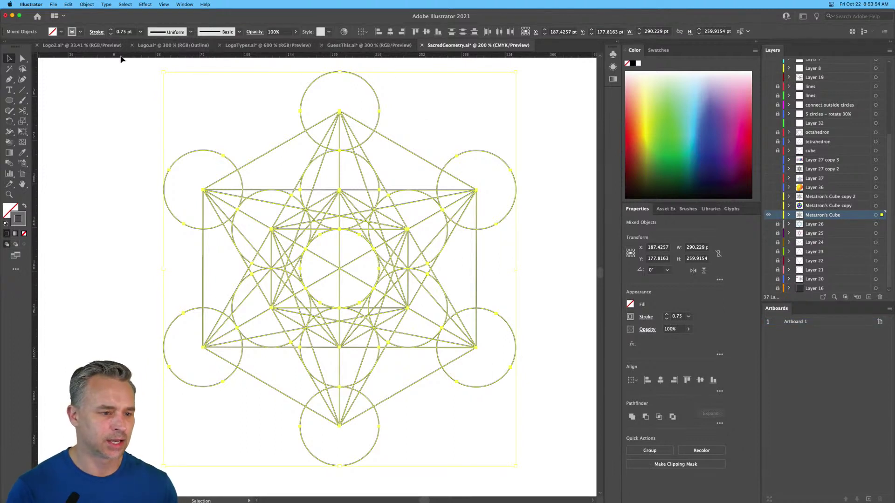
Step: Switch to the LogoTypes.ai document, deselect the lower SP monogram, and view all artboards together
{"action": "left_click", "coordinate": [263, 46]}
{"action": "left_click_drag", "start_coordinate": [459, 319], "coordinate": [212, 166]}
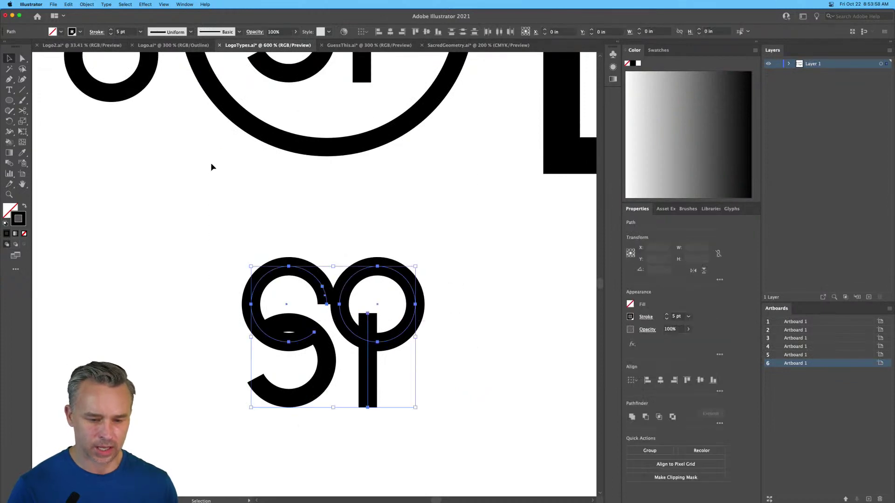
{"action": "left_click", "coordinate": [421, 228]}
{"action": "key", "text": "super+minus"}
{"action": "key", "text": "super+minus"}
{"action": "key", "text": "super+minus"}
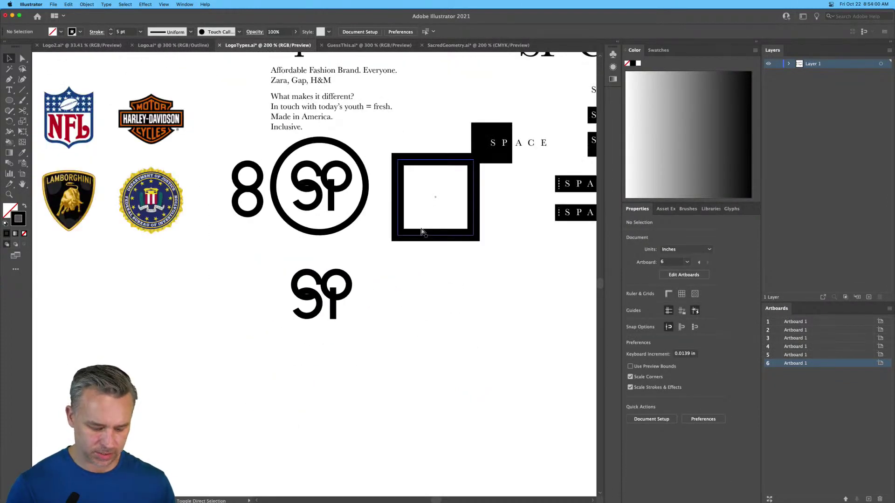
{"action": "key", "text": "super+alt+0"}
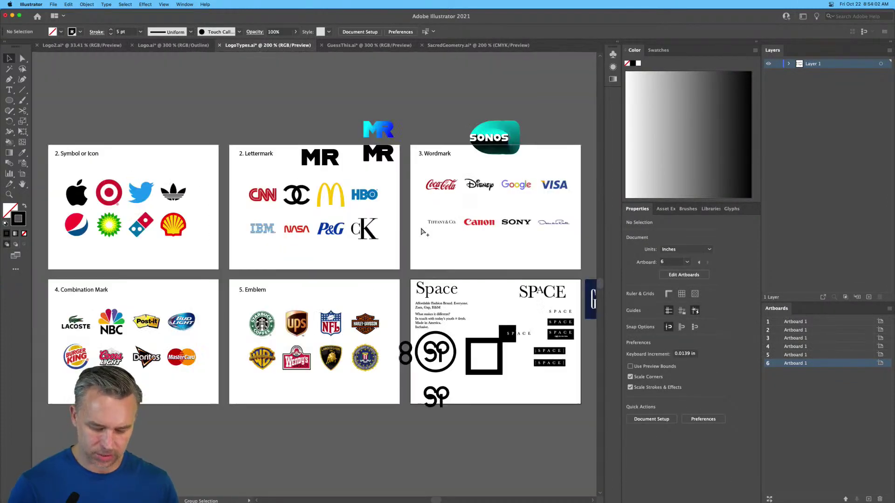
Step: Resize the Illustrator window so that it fits the full width and height of the screen
{"action": "left_click_drag", "start_coordinate": [183, 502], "coordinate": [192, 385]}
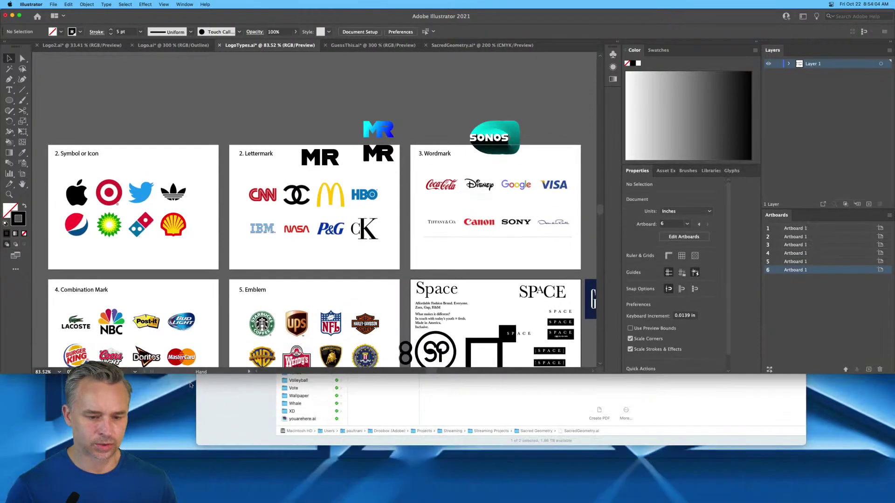
{"action": "left_click_drag", "start_coordinate": [892, 370], "coordinate": [880, 502]}
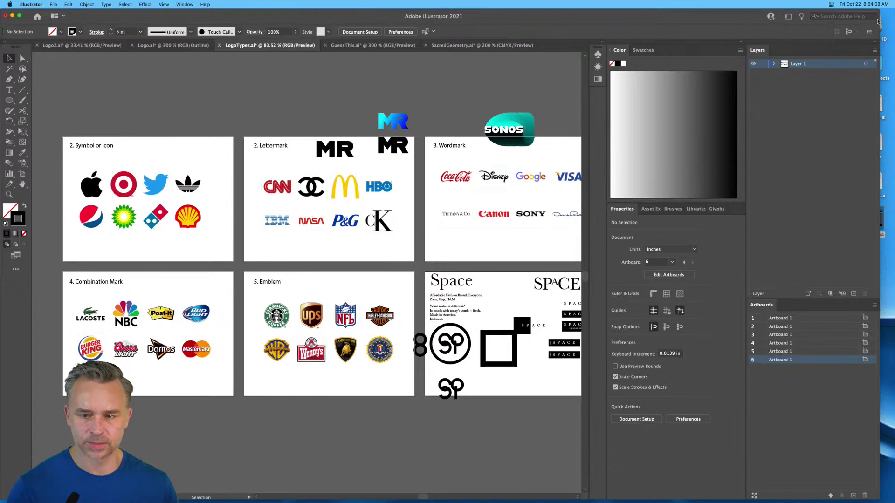
{"action": "left_click_drag", "start_coordinate": [877, 11], "coordinate": [892, 10]}
Step: Return to SacredGeometry.ai, activate the Shape Builder tool, and swap the selected artwork's fill and stroke for a grey fill without stroke
{"action": "left_click", "coordinate": [465, 46]}
{"action": "key", "text": "super+equal"}
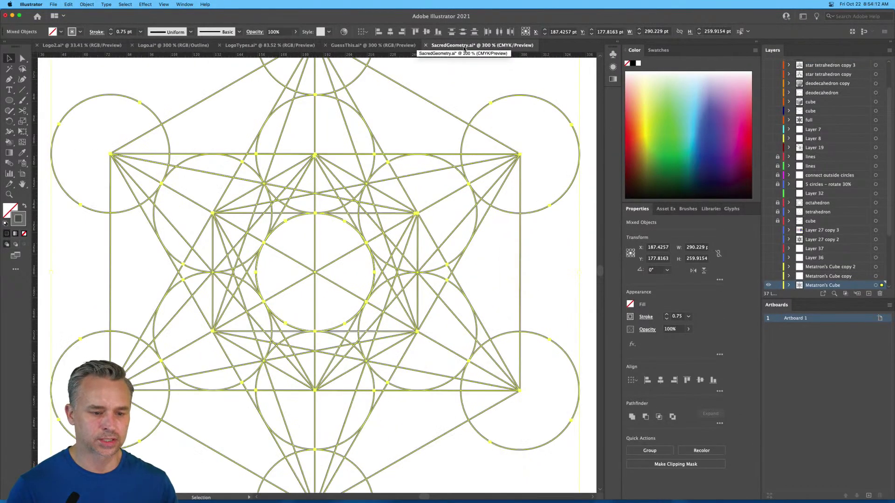
{"action": "left_click_drag", "start_coordinate": [186, 132], "coordinate": [210, 125]}
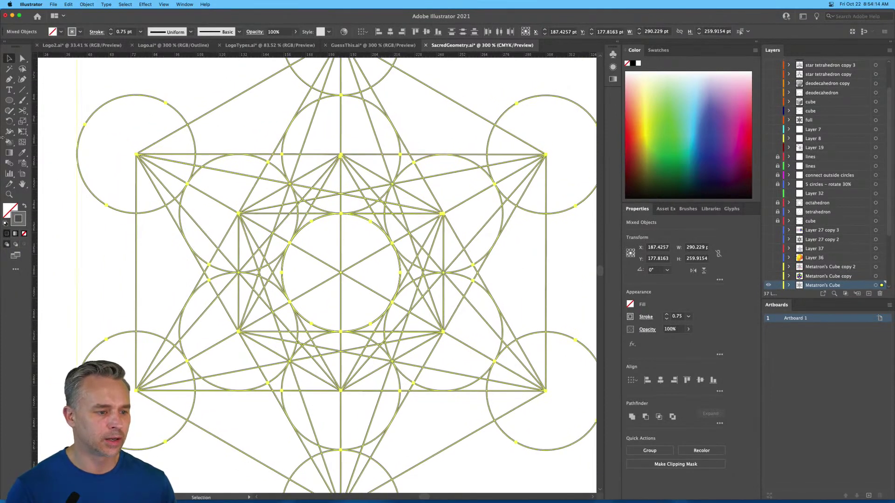
{"action": "left_click_drag", "start_coordinate": [9, 142], "coordinate": [37, 143]}
{"action": "key", "text": "shift+x"}
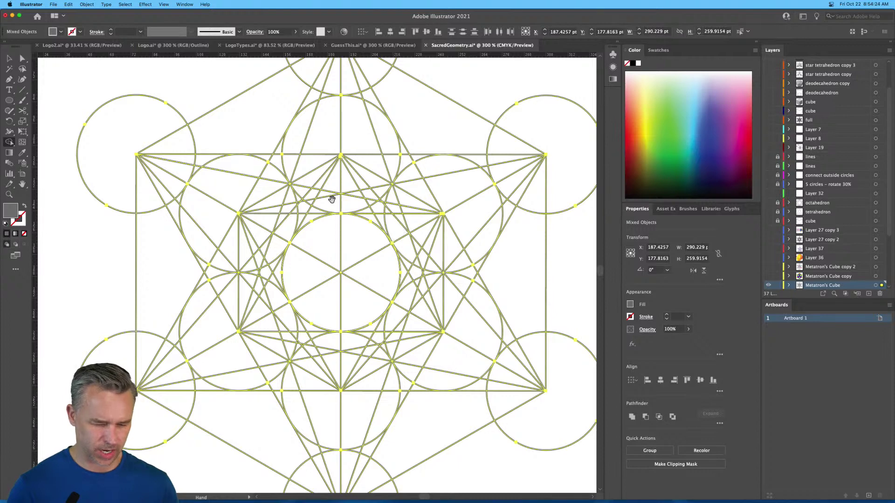
{"action": "scroll", "coordinate": [329, 200], "scroll_direction": "down", "scroll_amount": 3}
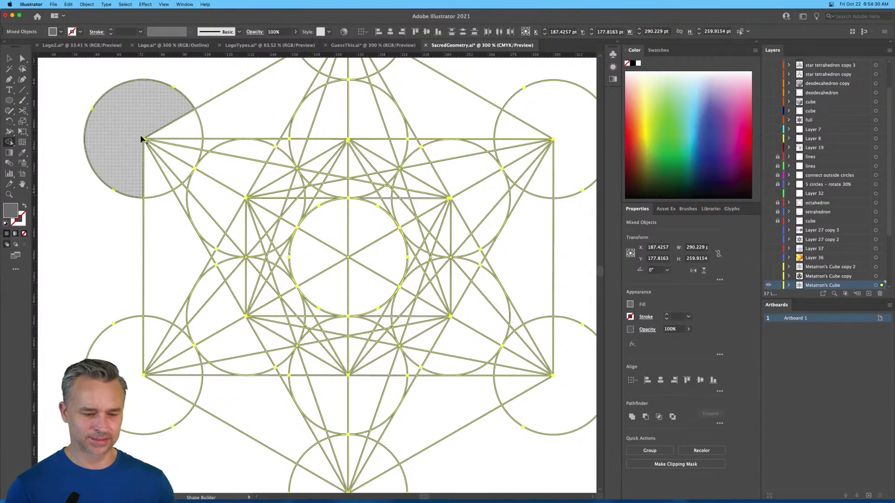
Step: Merge the regions around the central circle into solid grey facets at its upper left, upper right and left side with Shape Builder
{"action": "mouse_move", "coordinate": [393, 209]}
{"action": "left_mouse_down"}
{"action": "mouse_move", "coordinate": [423, 204]}
{"action": "mouse_move", "coordinate": [378, 167]}
{"action": "mouse_move", "coordinate": [391, 208]}
{"action": "mouse_move", "coordinate": [387, 190]}
{"action": "mouse_move", "coordinate": [409, 193]}
{"action": "mouse_move", "coordinate": [351, 154]}
{"action": "mouse_move", "coordinate": [332, 152]}
{"action": "mouse_move", "coordinate": [333, 167]}
{"action": "mouse_move", "coordinate": [320, 169]}
{"action": "mouse_move", "coordinate": [302, 202]}
{"action": "mouse_move", "coordinate": [276, 195]}
{"action": "mouse_move", "coordinate": [300, 183]}
{"action": "mouse_move", "coordinate": [293, 201]}
{"action": "mouse_move", "coordinate": [309, 177]}
{"action": "mouse_move", "coordinate": [299, 200]}
{"action": "mouse_move", "coordinate": [317, 183]}
{"action": "left_mouse_up"}
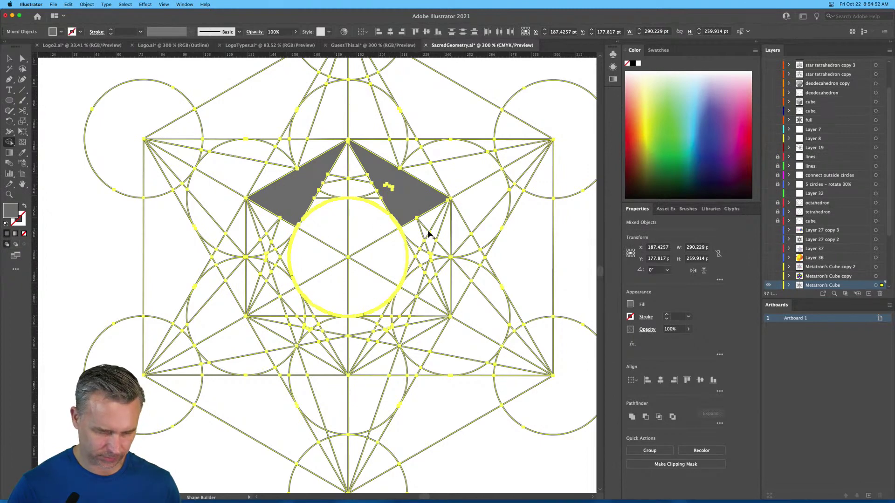
{"action": "mouse_move", "coordinate": [255, 212]}
{"action": "left_mouse_down"}
{"action": "mouse_move", "coordinate": [282, 238]}
{"action": "mouse_move", "coordinate": [279, 282]}
{"action": "mouse_move", "coordinate": [254, 303]}
{"action": "mouse_move", "coordinate": [255, 225]}
{"action": "mouse_move", "coordinate": [275, 269]}
{"action": "mouse_move", "coordinate": [268, 266]}
{"action": "left_mouse_up"}
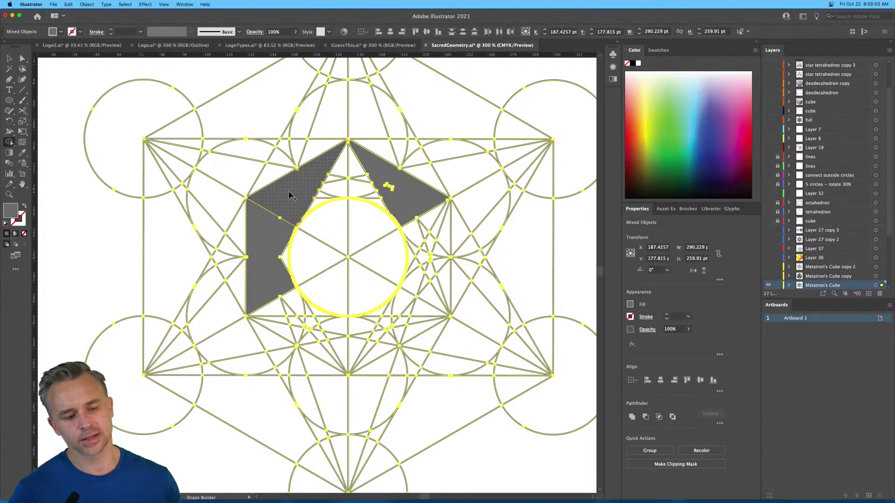
{"action": "left_click", "coordinate": [264, 202]}
Step: Join the three grey facets and the gaps between them into one angular shape wrapping around the central circle
{"action": "scroll", "coordinate": [233, 170], "scroll_direction": "left", "scroll_amount": 2}
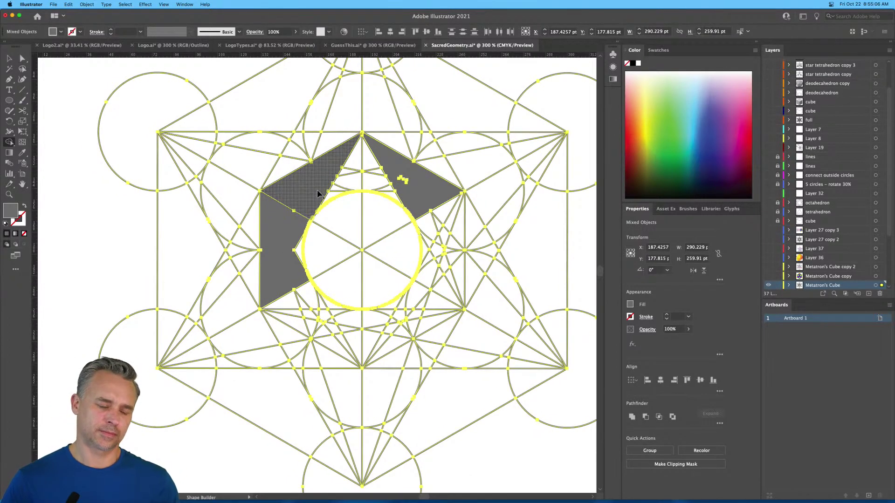
{"action": "left_click_drag", "start_coordinate": [315, 203], "coordinate": [409, 188]}
{"action": "left_click_drag", "start_coordinate": [337, 155], "coordinate": [337, 189]}
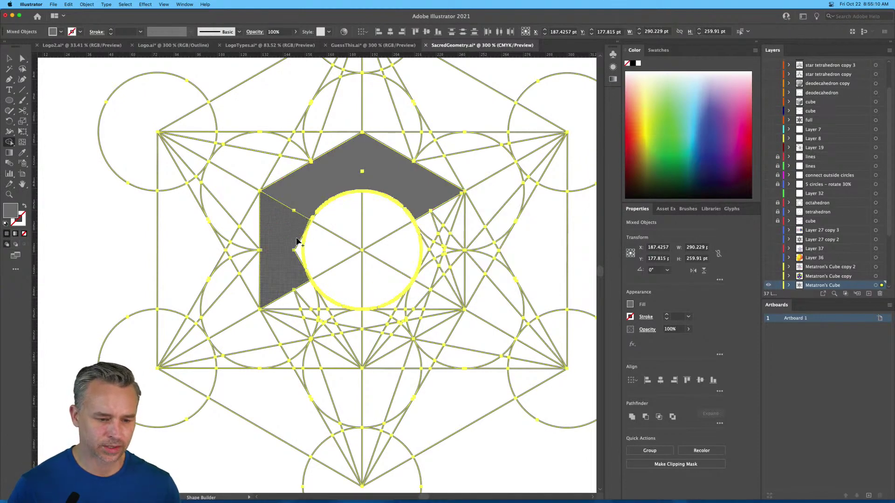
{"action": "left_click_drag", "start_coordinate": [282, 221], "coordinate": [320, 184]}
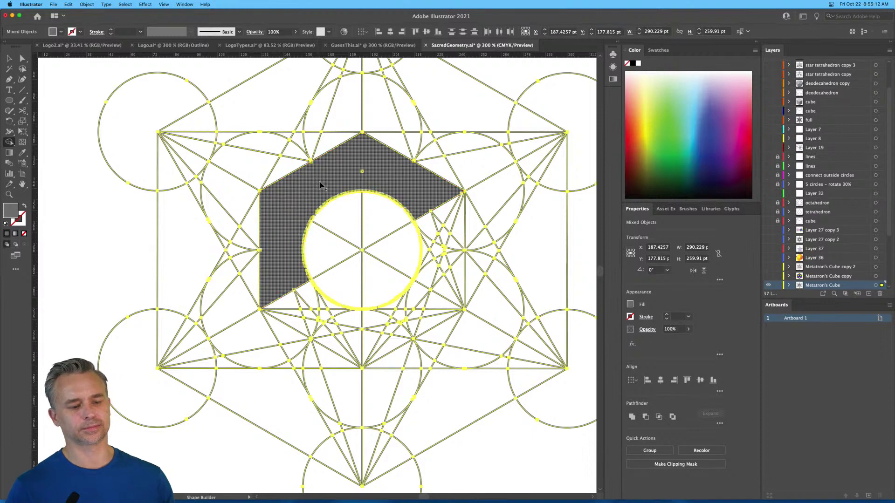
{"action": "key", "text": "space"}
{"action": "left_click_drag", "start_coordinate": [233, 207], "coordinate": [230, 161]}
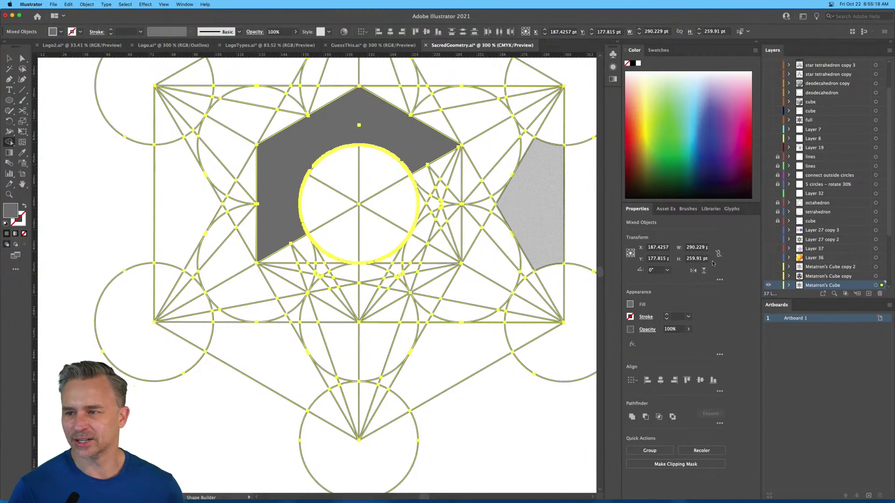
{"action": "scroll", "coordinate": [532, 214], "scroll_direction": "up", "scroll_amount": 5}
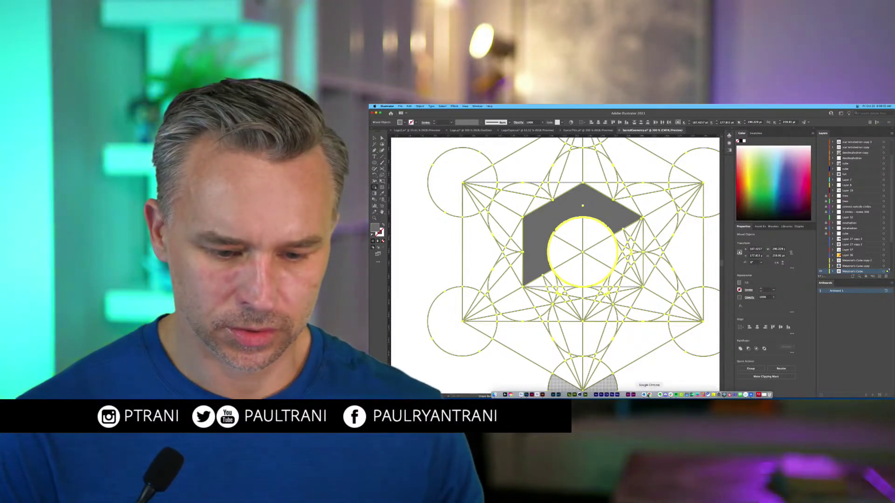
Step: Switch to Chrome, open a blank new tab, and return to the SacredGeometry.ai document in Illustrator
{"action": "left_click", "coordinate": [649, 395]}
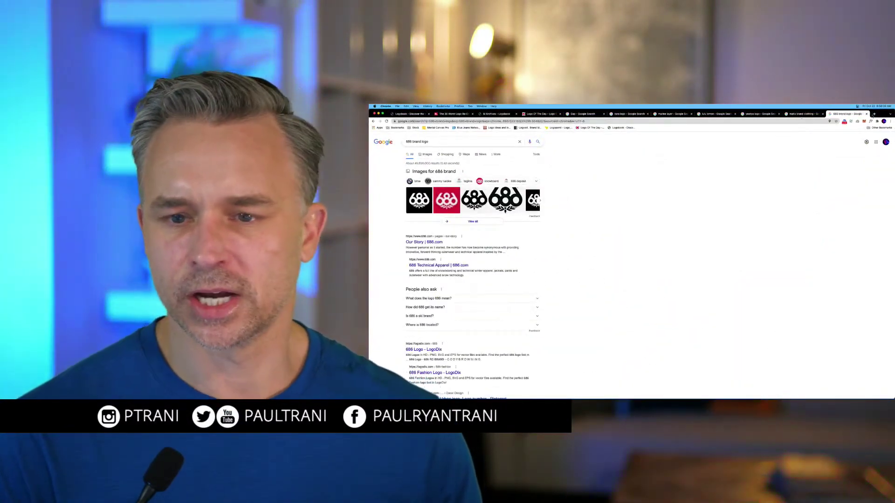
{"action": "left_click", "coordinate": [873, 114]}
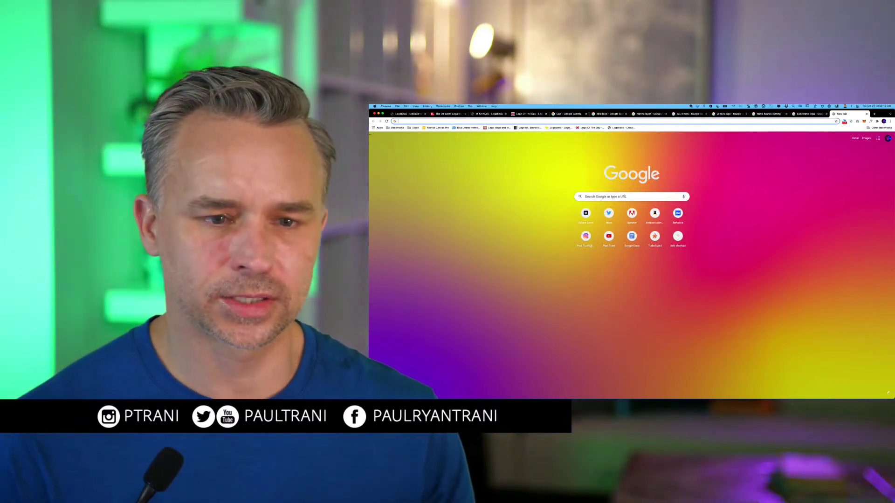
{"action": "left_click", "coordinate": [378, 114]}
{"action": "left_click", "coordinate": [424, 196]}
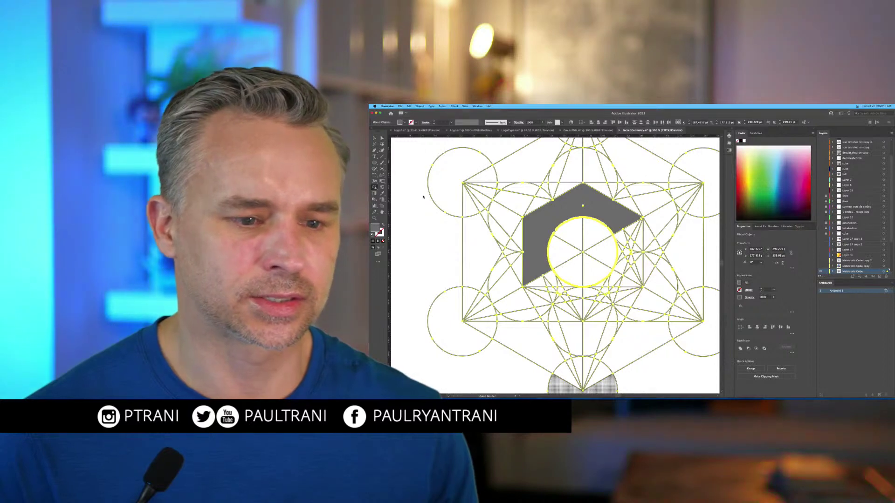